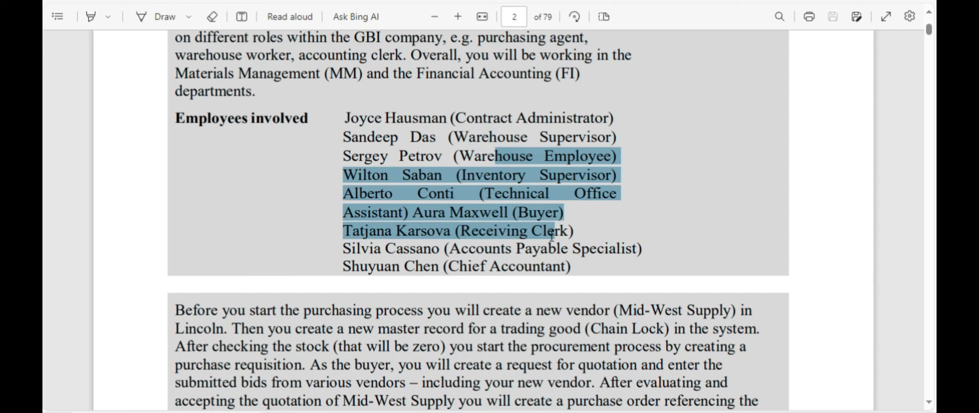
Step: Select the whole Employees involved list in the case study PDF
{"action": "left_click", "coordinate": [498, 236]}
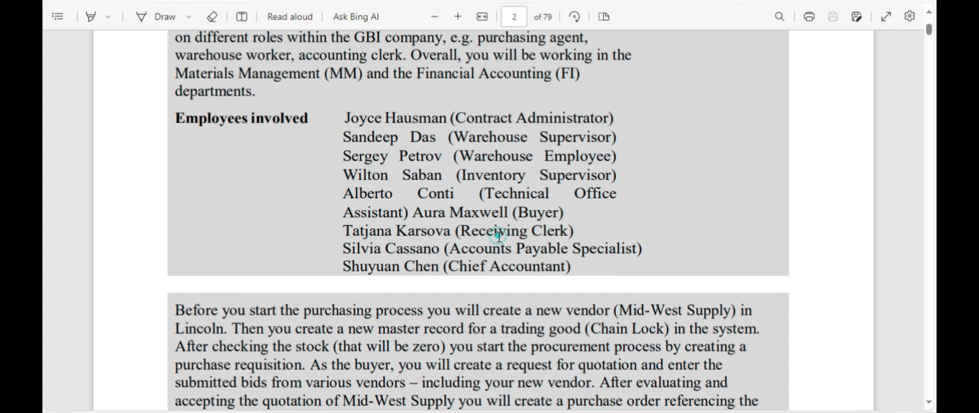
{"action": "left_click_drag", "start_coordinate": [591, 250], "coordinate": [572, 270]}
{"action": "left_click", "coordinate": [488, 271]}
{"action": "left_click", "coordinate": [448, 287]}
{"action": "left_click_drag", "start_coordinate": [368, 118], "coordinate": [551, 268]}
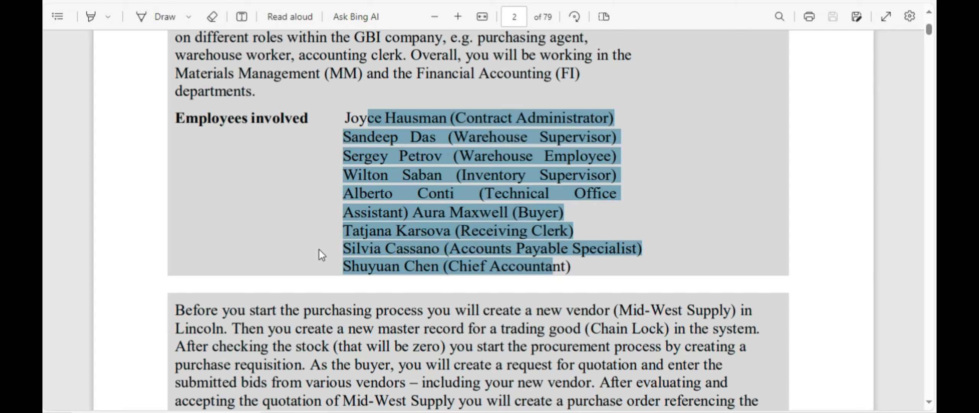
Step: Scroll past the purchasing-process graphic toward the table of contents
{"action": "scroll", "coordinate": [440, 176], "scroll_direction": "up", "scroll_amount": 3}
{"action": "scroll", "coordinate": [441, 175], "scroll_direction": "down", "scroll_amount": 12}
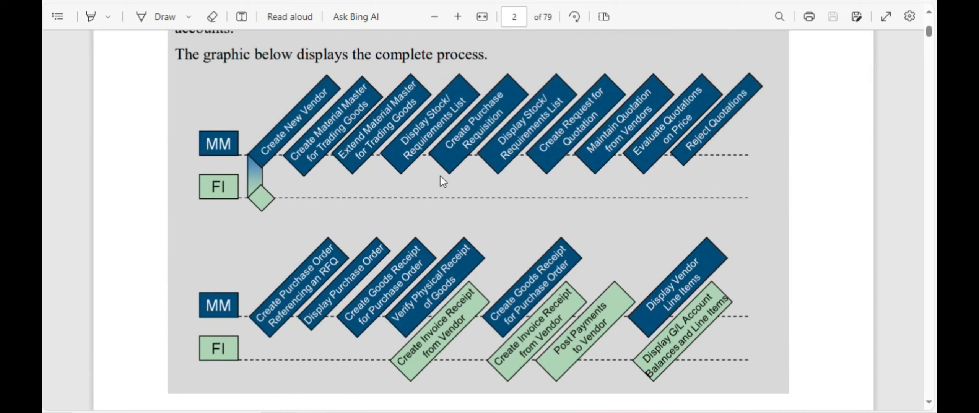
{"action": "scroll", "coordinate": [449, 208], "scroll_direction": "down", "scroll_amount": 1}
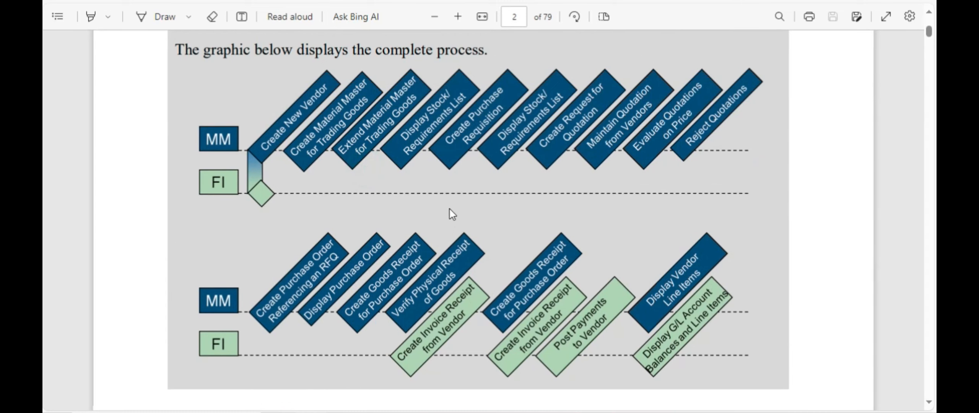
{"action": "scroll", "coordinate": [450, 209], "scroll_direction": "down", "scroll_amount": 12}
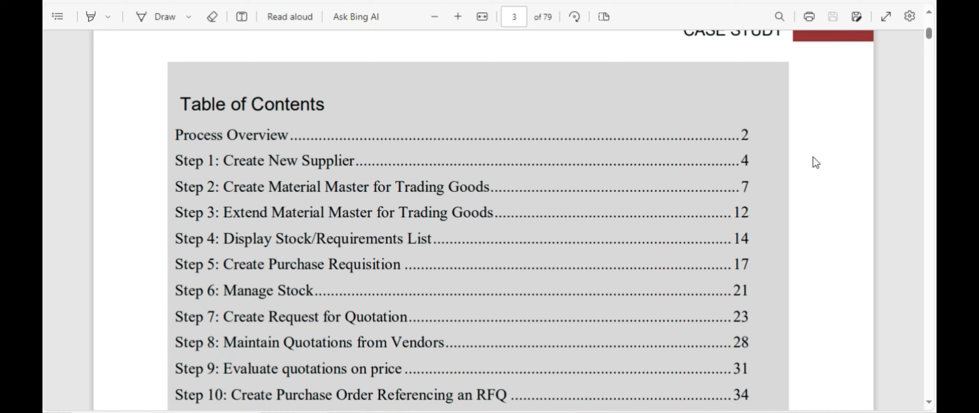
Step: Follow the table-of-contents link to page 4, Step 1: Create New Supplier
{"action": "scroll", "coordinate": [341, 184], "scroll_direction": "down", "scroll_amount": 2}
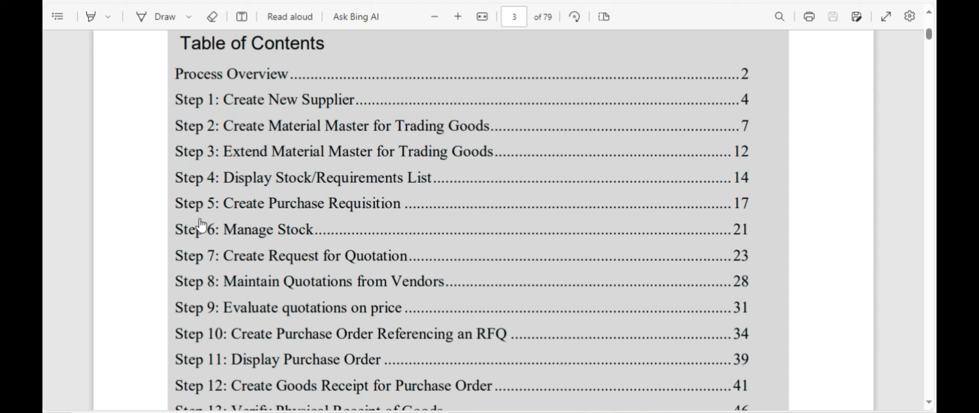
{"action": "scroll", "coordinate": [299, 278], "scroll_direction": "down", "scroll_amount": 3}
{"action": "scroll", "coordinate": [294, 278], "scroll_direction": "down", "scroll_amount": 7}
{"action": "scroll", "coordinate": [280, 172], "scroll_direction": "up", "scroll_amount": 10}
{"action": "scroll", "coordinate": [280, 188], "scroll_direction": "down", "scroll_amount": 3}
{"action": "scroll", "coordinate": [309, 187], "scroll_direction": "down", "scroll_amount": 5}
{"action": "scroll", "coordinate": [308, 193], "scroll_direction": "up", "scroll_amount": 10}
{"action": "scroll", "coordinate": [310, 187], "scroll_direction": "down", "scroll_amount": 3}
{"action": "left_click", "coordinate": [293, 108]}
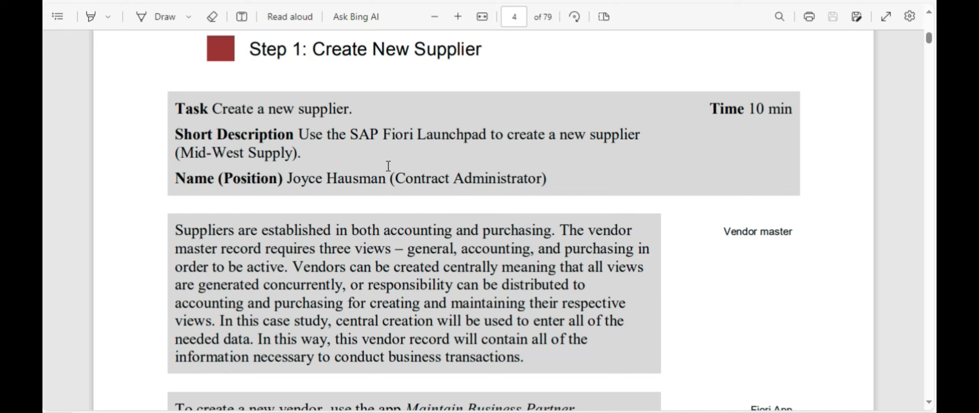
Step: Read the Maintain Business Partner app instruction, then switch to the SAP Fiori home page
{"action": "scroll", "coordinate": [356, 210], "scroll_direction": "down", "scroll_amount": 5}
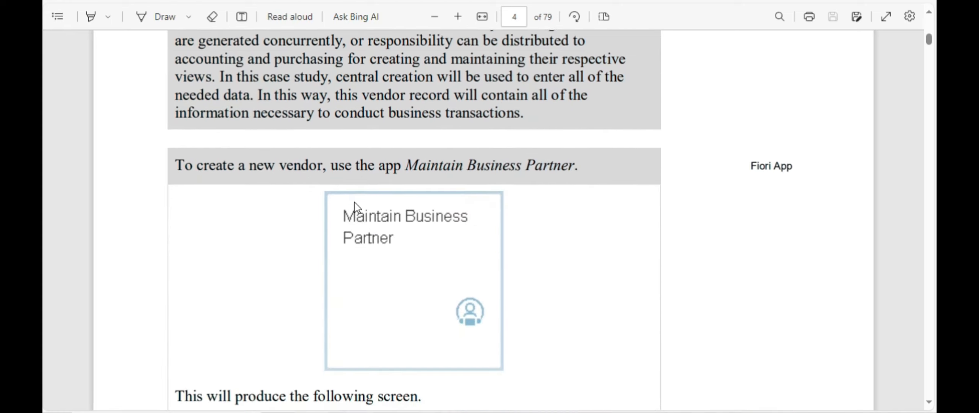
{"action": "scroll", "coordinate": [355, 206], "scroll_direction": "down", "scroll_amount": 3}
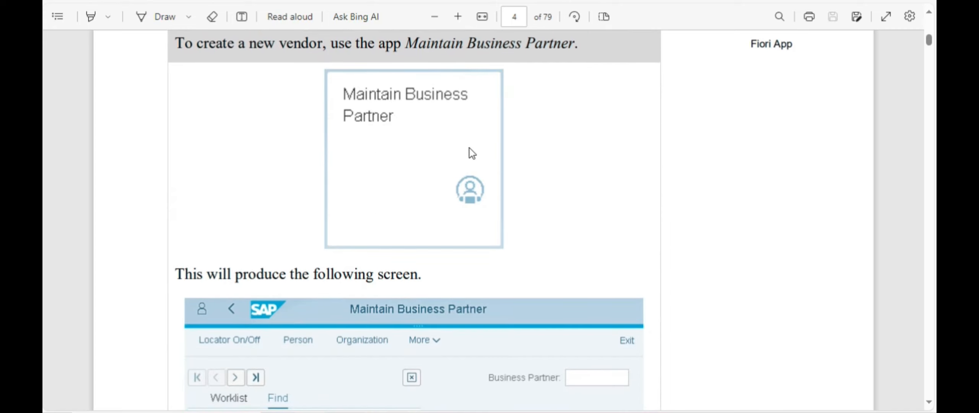
{"action": "key", "text": "alt+Tab"}
{"action": "key", "text": "alt+Tab"}
{"action": "key", "text": "alt+Tab"}
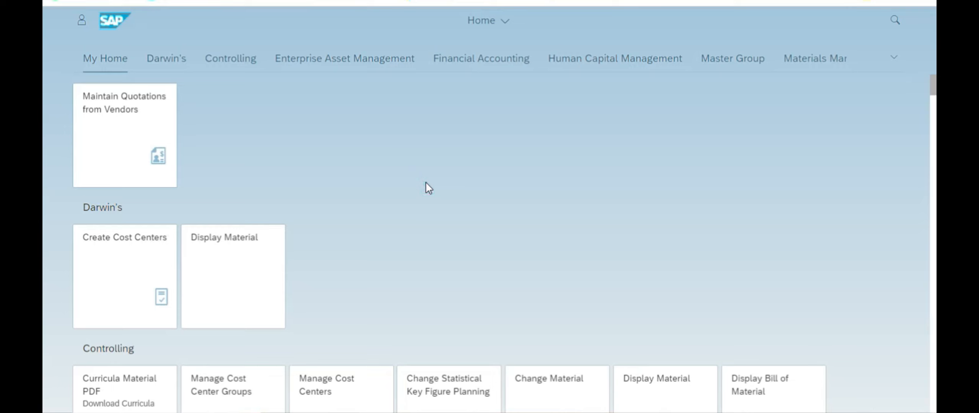
Step: Find 'Maintain busi' on the launchpad and open the Maintain Business Partner app with its find panel hidden
{"action": "key", "text": "ctrl+f"}
{"action": "type", "text": "Maintain business"}
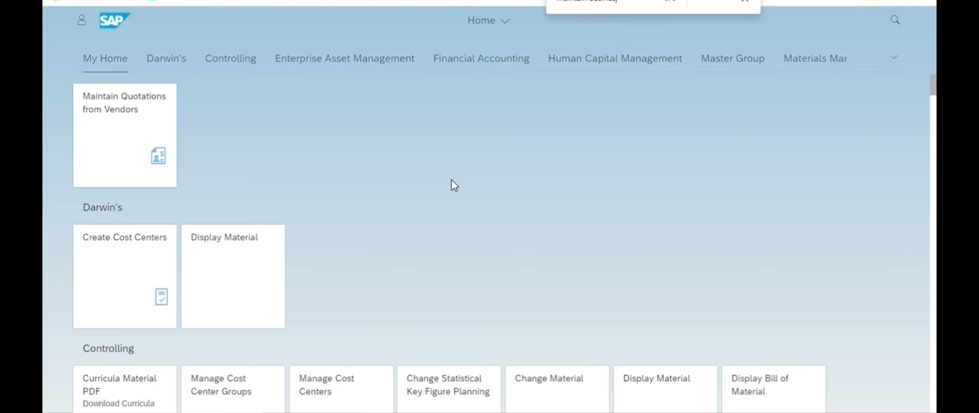
{"action": "scroll", "coordinate": [453, 183], "scroll_direction": "down", "scroll_amount": 10}
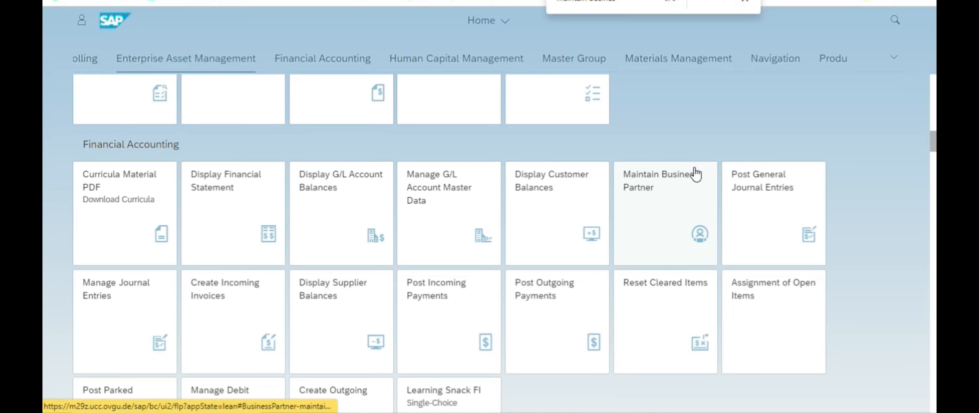
{"action": "left_click", "coordinate": [667, 198]}
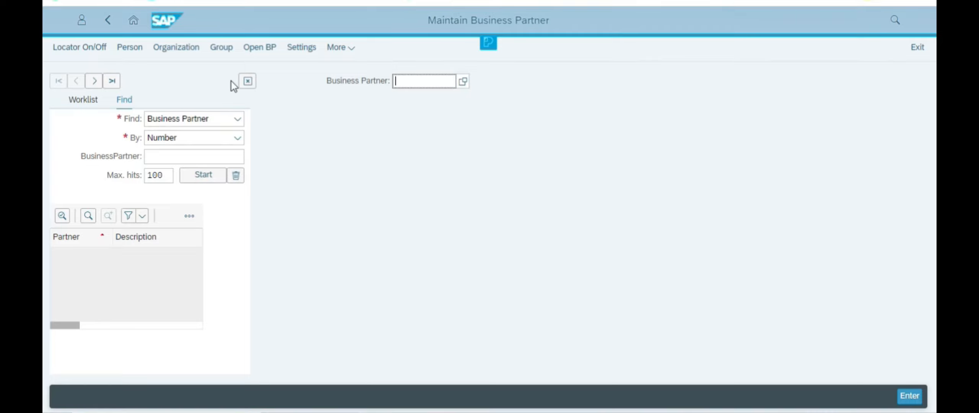
{"action": "left_click", "coordinate": [247, 81]}
{"action": "key", "text": "alt+Tab"}
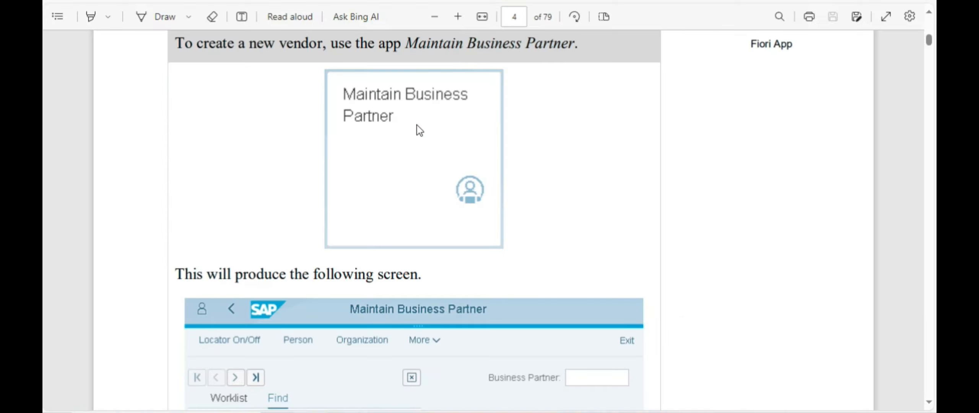
Step: Review the page 5 instructions, then start a new Organization business partner
{"action": "scroll", "coordinate": [352, 195], "scroll_direction": "down", "scroll_amount": 5}
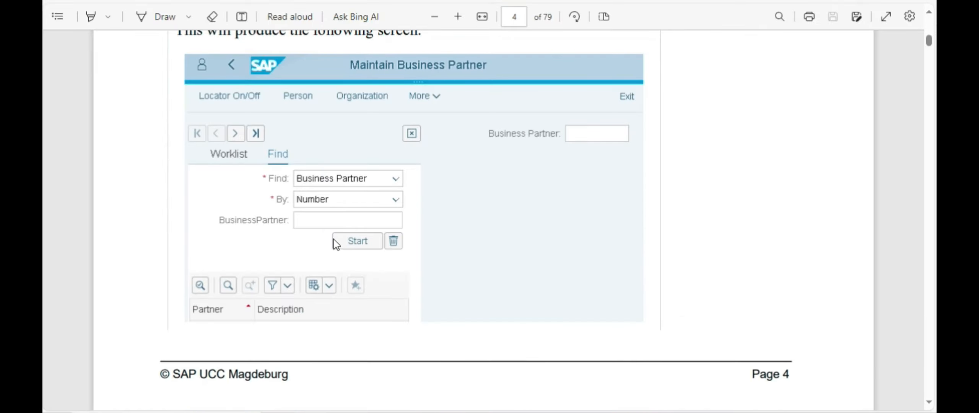
{"action": "scroll", "coordinate": [445, 194], "scroll_direction": "down", "scroll_amount": 10}
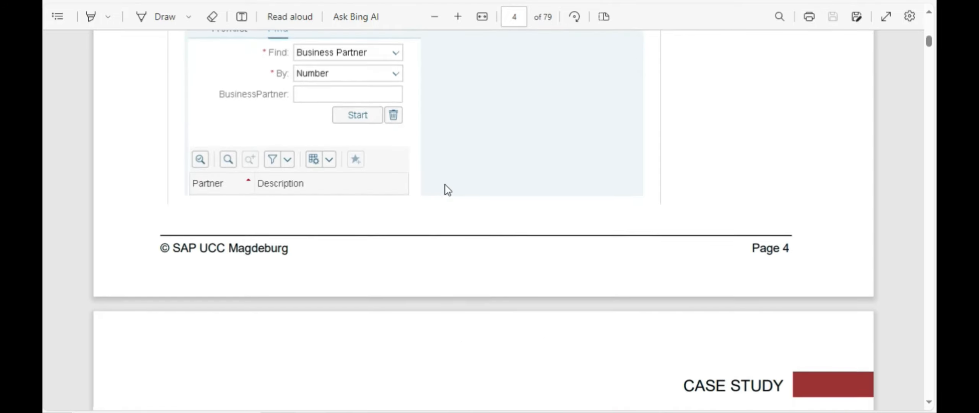
{"action": "scroll", "coordinate": [445, 184], "scroll_direction": "up", "scroll_amount": 10}
{"action": "scroll", "coordinate": [445, 185], "scroll_direction": "down", "scroll_amount": 3}
{"action": "scroll", "coordinate": [447, 186], "scroll_direction": "up", "scroll_amount": 3}
{"action": "scroll", "coordinate": [445, 185], "scroll_direction": "down", "scroll_amount": 8}
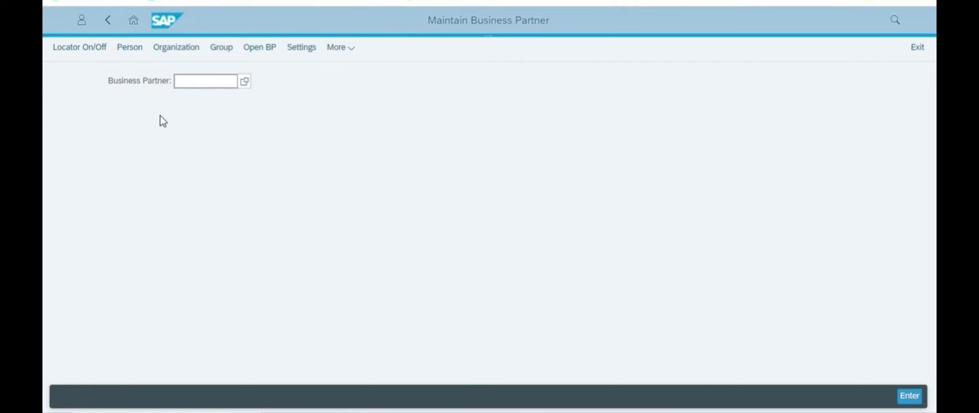
{"action": "left_click", "coordinate": [169, 52]}
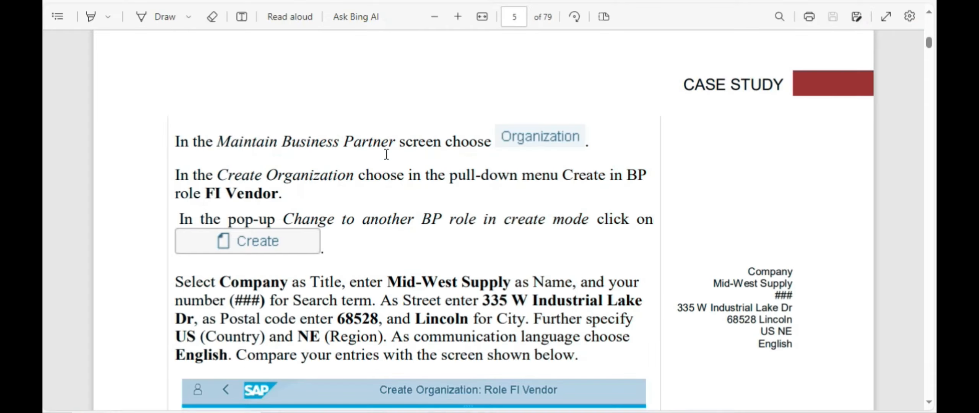
Step: Create the organization in the FI Vendor BP role and confirm the role change
{"action": "scroll", "coordinate": [384, 169], "scroll_direction": "down", "scroll_amount": 5}
{"action": "scroll", "coordinate": [384, 169], "scroll_direction": "down", "scroll_amount": 10}
{"action": "scroll", "coordinate": [433, 162], "scroll_direction": "up", "scroll_amount": 8}
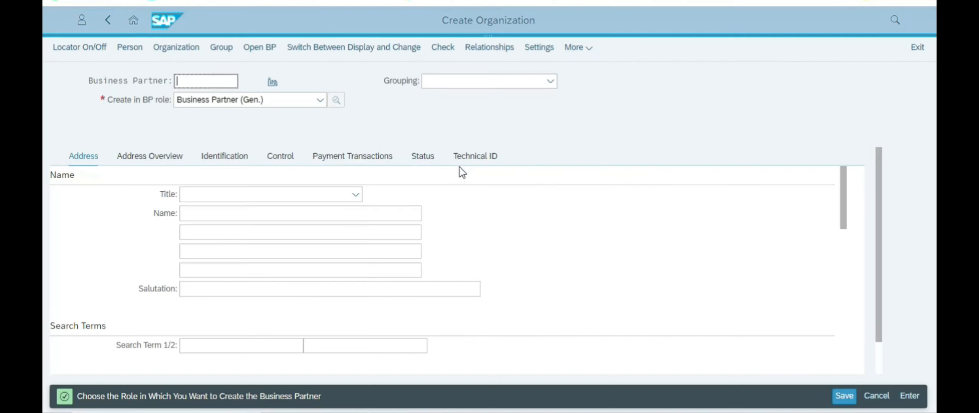
{"action": "left_click", "coordinate": [270, 99]}
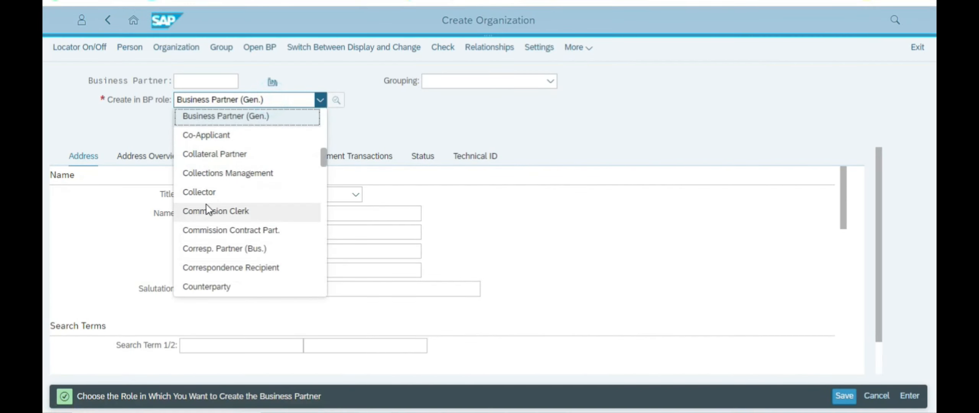
{"action": "scroll", "coordinate": [241, 210], "scroll_direction": "down", "scroll_amount": 5}
{"action": "scroll", "coordinate": [222, 197], "scroll_direction": "up", "scroll_amount": 1}
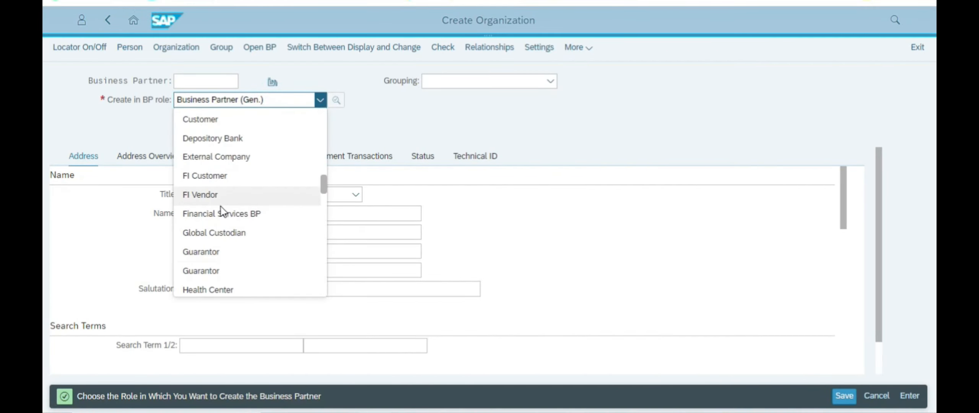
{"action": "left_click", "coordinate": [207, 194]}
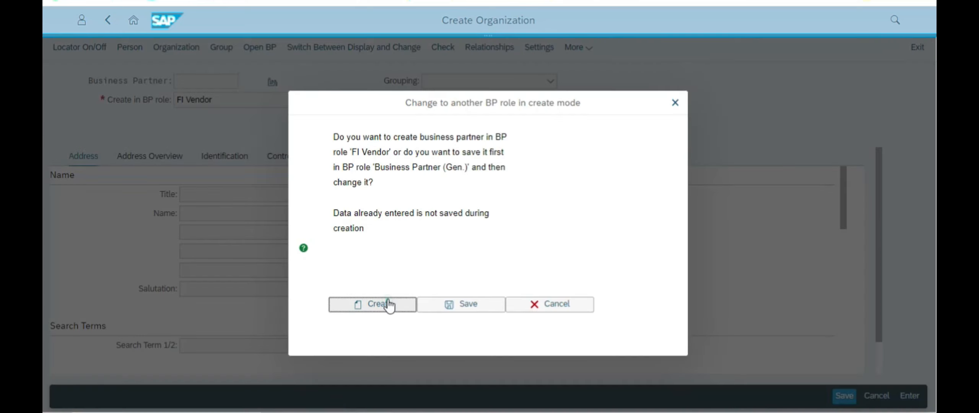
{"action": "key", "text": "Return"}
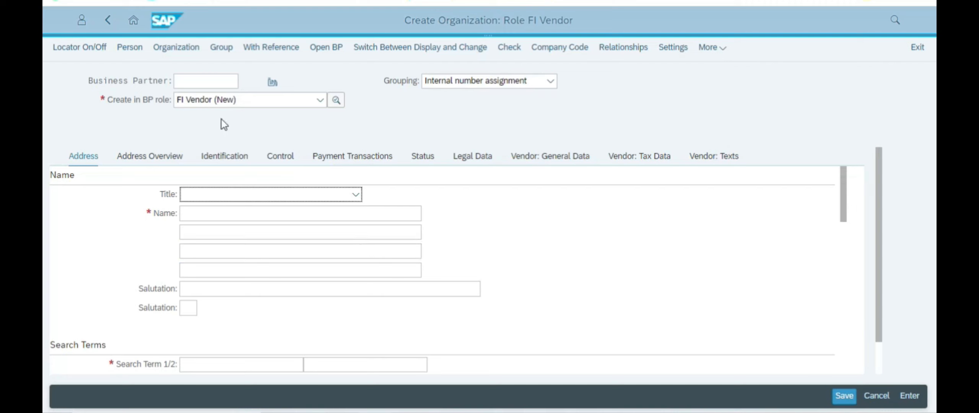
{"action": "key", "text": "alt+Tab"}
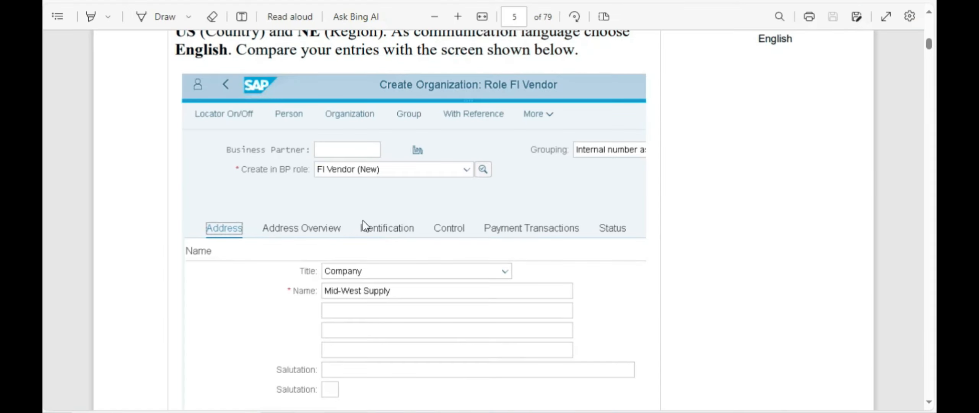
Step: Check the Mid-West Supply sample address and Vendor: Tax Data notes, then return to the vendor form
{"action": "scroll", "coordinate": [356, 225], "scroll_direction": "down", "scroll_amount": 8}
{"action": "scroll", "coordinate": [386, 171], "scroll_direction": "up", "scroll_amount": 2}
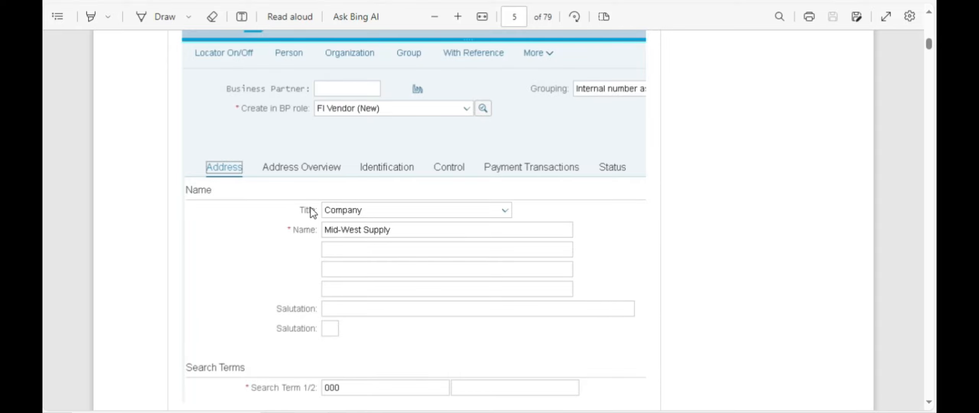
{"action": "scroll", "coordinate": [376, 221], "scroll_direction": "down", "scroll_amount": 10}
{"action": "scroll", "coordinate": [418, 189], "scroll_direction": "up", "scroll_amount": 5}
{"action": "scroll", "coordinate": [417, 189], "scroll_direction": "up", "scroll_amount": 7}
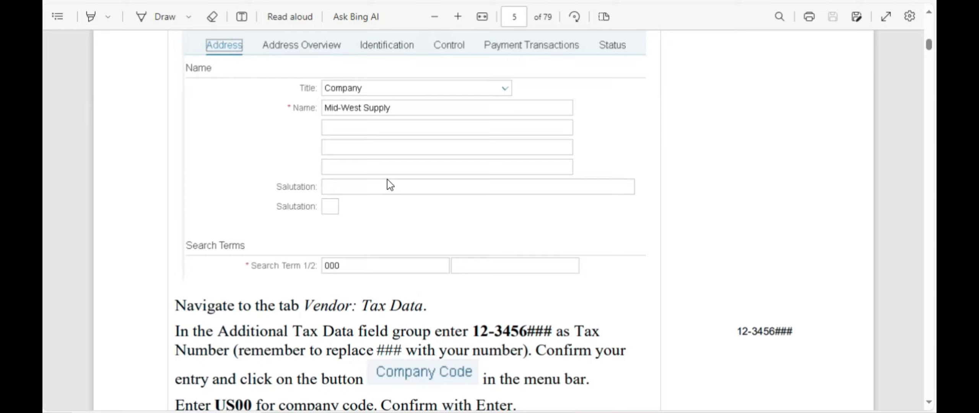
{"action": "scroll", "coordinate": [499, 247], "scroll_direction": "down", "scroll_amount": 4}
{"action": "scroll", "coordinate": [379, 161], "scroll_direction": "up", "scroll_amount": 2}
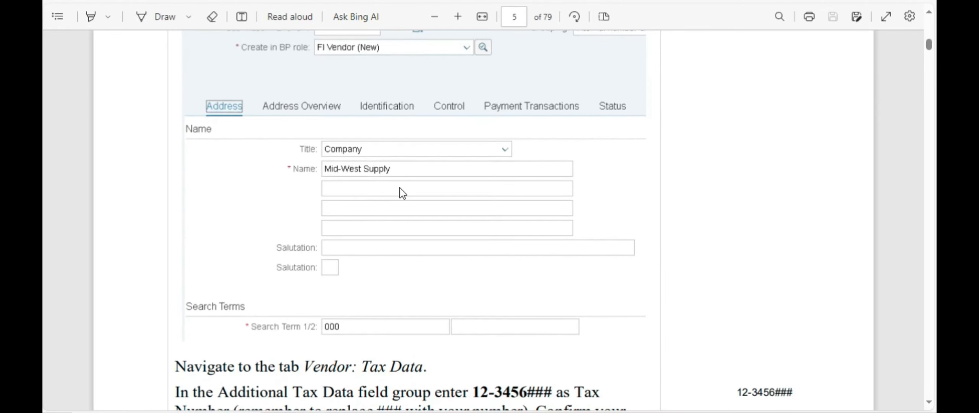
{"action": "key", "text": "alt+Tab"}
{"action": "left_click", "coordinate": [323, 191]}
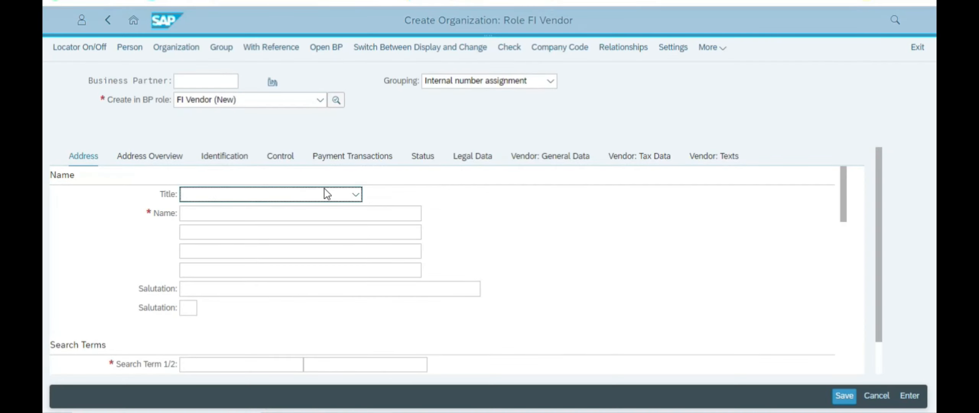
Step: Set title Company, name 'Chain Experts Co' and search term 555
{"action": "left_click", "coordinate": [253, 209]}
{"action": "left_click", "coordinate": [248, 214]}
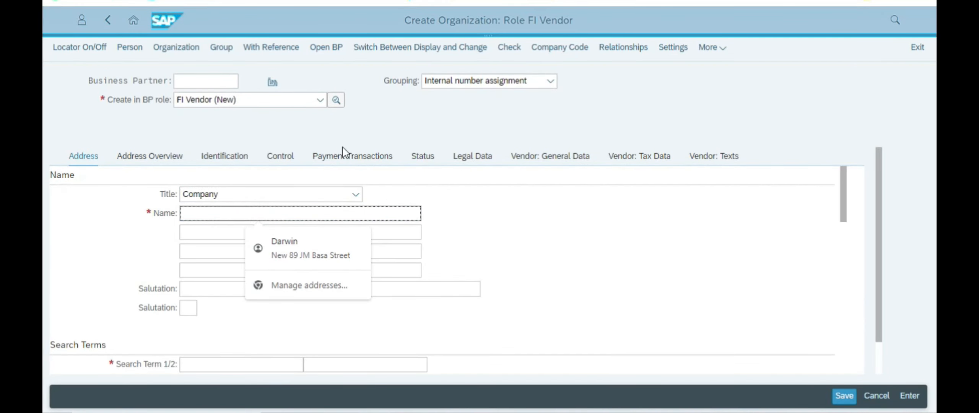
{"action": "type", "text": "Chain Exp"}
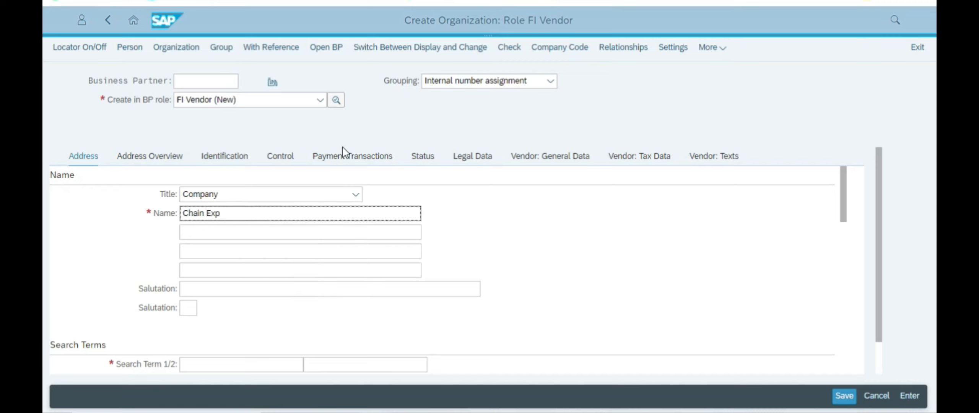
{"action": "type", "text": "erts Corporation"}
{"action": "left_click", "coordinate": [485, 227]}
{"action": "scroll", "coordinate": [488, 225], "scroll_direction": "down", "scroll_amount": 3}
{"action": "left_click", "coordinate": [259, 235]}
{"action": "type", "text": "555"}
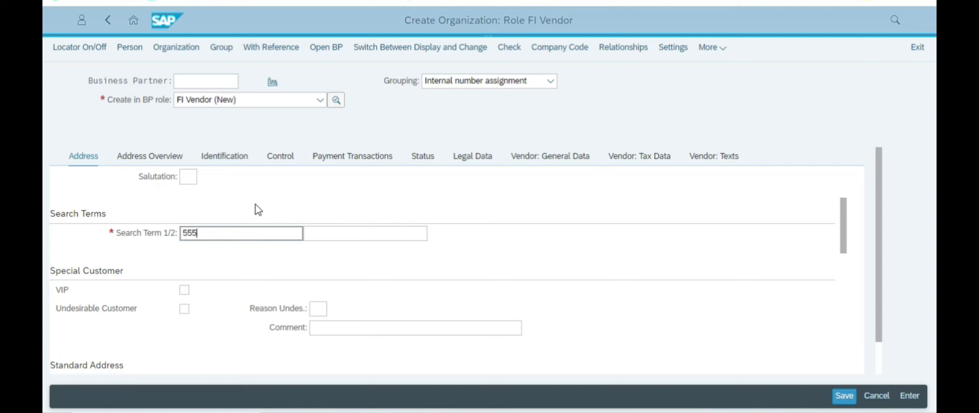
{"action": "left_click", "coordinate": [532, 262]}
Step: Enter the street and house number, then consult the guide for the postal code
{"action": "scroll", "coordinate": [414, 278], "scroll_direction": "down", "scroll_amount": 3}
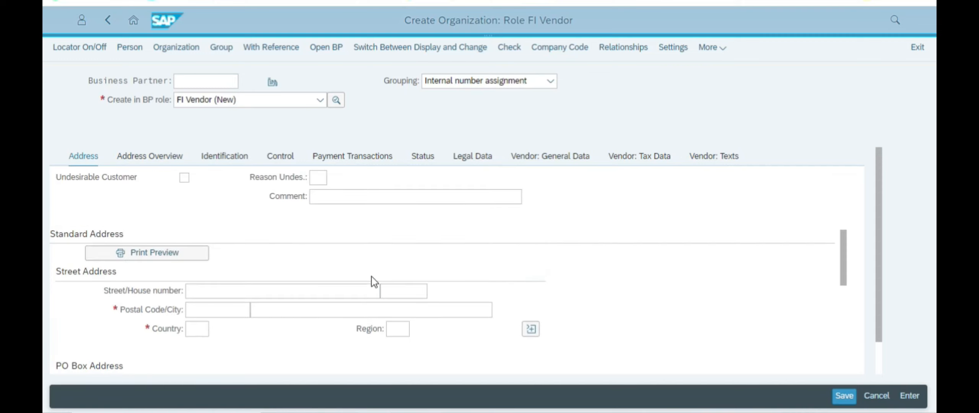
{"action": "scroll", "coordinate": [249, 276], "scroll_direction": "down", "scroll_amount": 1}
{"action": "left_click", "coordinate": [212, 226]}
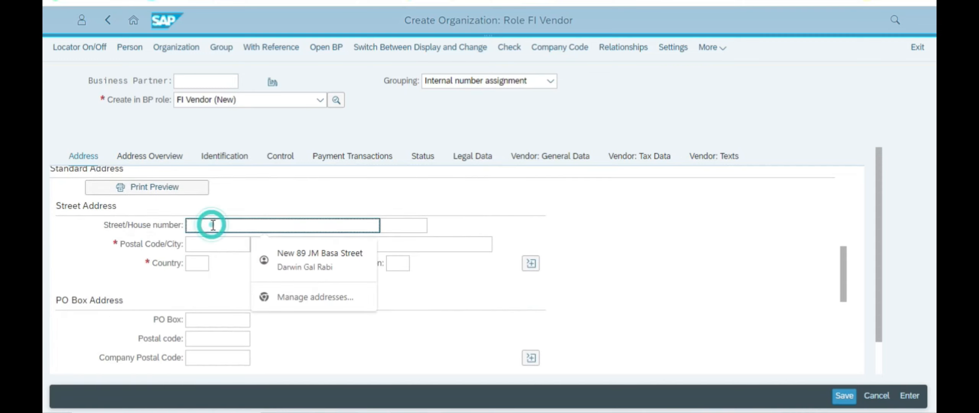
{"action": "type", "text": "89"}
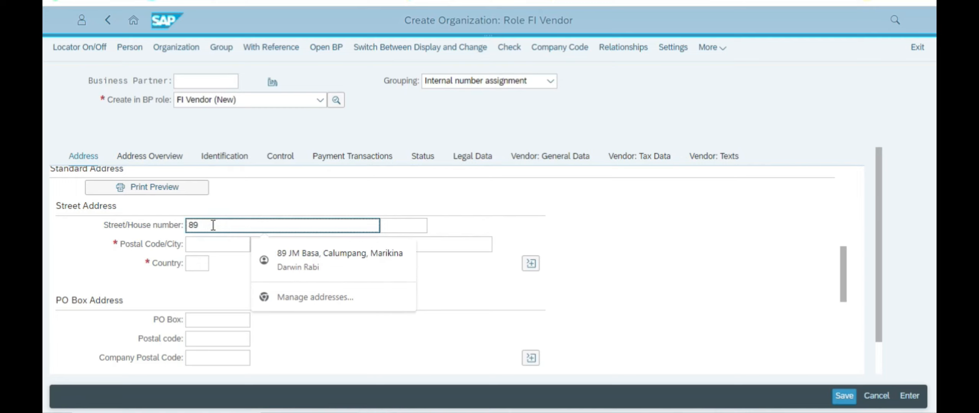
{"action": "key", "text": "BackSpace"}
{"action": "key", "text": "BackSpace"}
{"action": "key", "text": "BackSpace"}
{"action": "key", "text": "BackSpace"}
{"action": "key", "text": "BackSpace"}
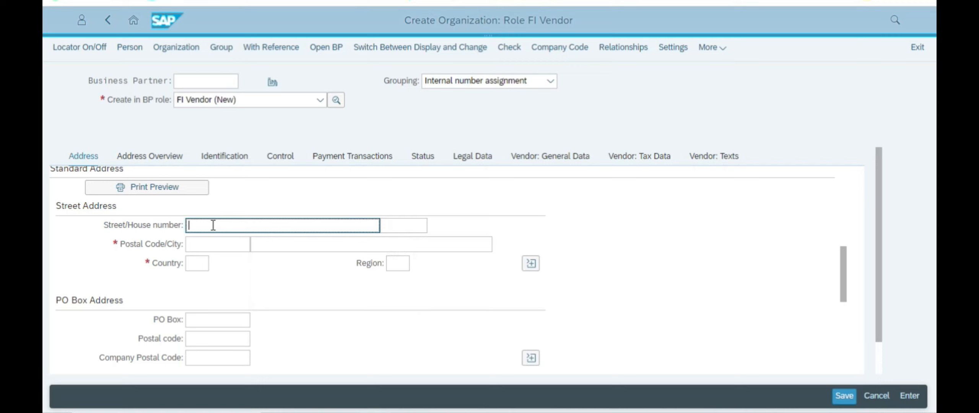
{"action": "type", "text": "88n"}
{"action": "type", "text": "st"}
{"action": "left_click", "coordinate": [218, 244]}
{"action": "key", "text": "alt+Tab"}
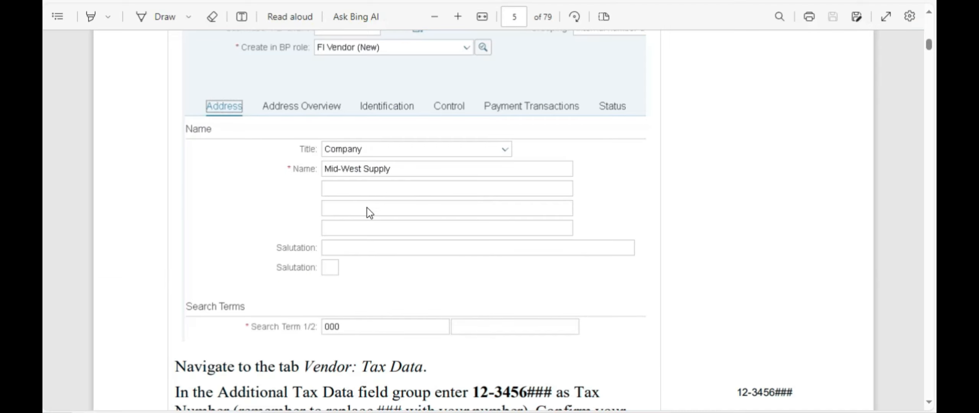
{"action": "scroll", "coordinate": [411, 222], "scroll_direction": "down", "scroll_amount": 8}
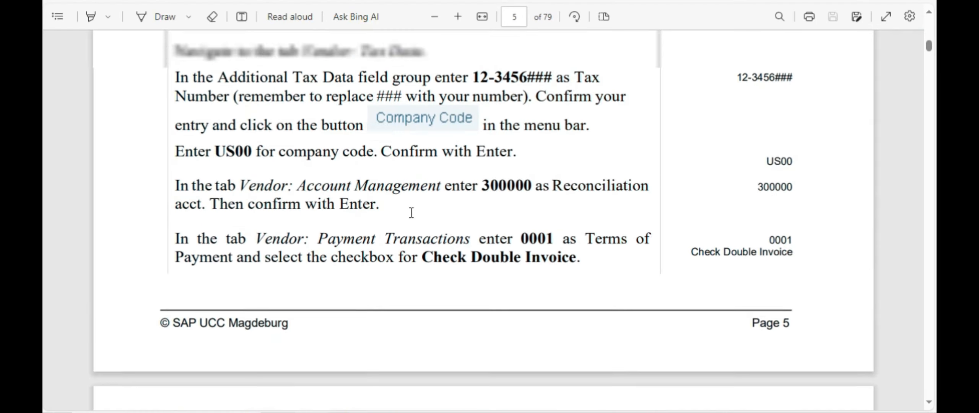
{"action": "scroll", "coordinate": [411, 213], "scroll_direction": "up", "scroll_amount": 2}
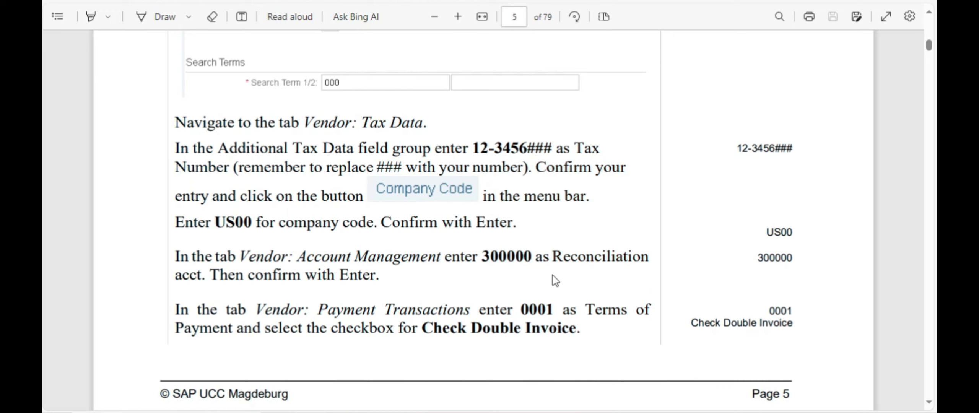
{"action": "scroll", "coordinate": [440, 244], "scroll_direction": "up", "scroll_amount": 5}
{"action": "scroll", "coordinate": [440, 245], "scroll_direction": "down", "scroll_amount": 6}
{"action": "scroll", "coordinate": [440, 246], "scroll_direction": "down", "scroll_amount": 8}
{"action": "scroll", "coordinate": [440, 245], "scroll_direction": "up", "scroll_amount": 6}
{"action": "scroll", "coordinate": [441, 241], "scroll_direction": "up", "scroll_amount": 3}
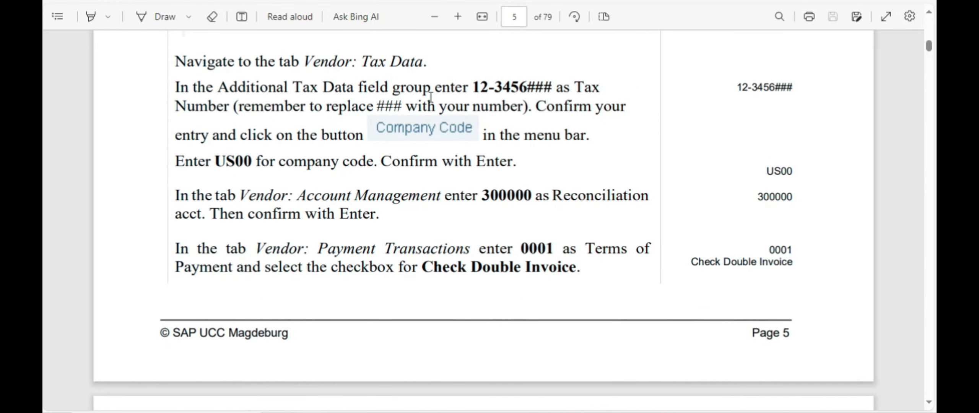
{"action": "scroll", "coordinate": [215, 130], "scroll_direction": "up", "scroll_amount": 6}
{"action": "scroll", "coordinate": [306, 136], "scroll_direction": "up", "scroll_amount": 3}
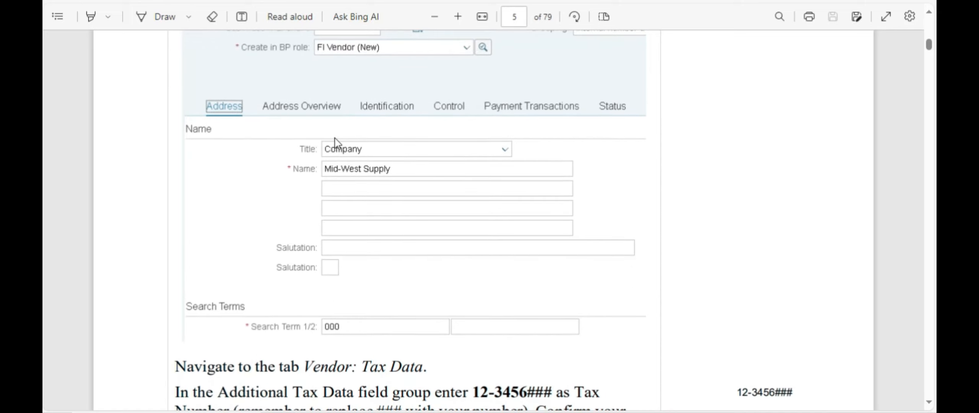
{"action": "scroll", "coordinate": [411, 168], "scroll_direction": "down", "scroll_amount": 8}
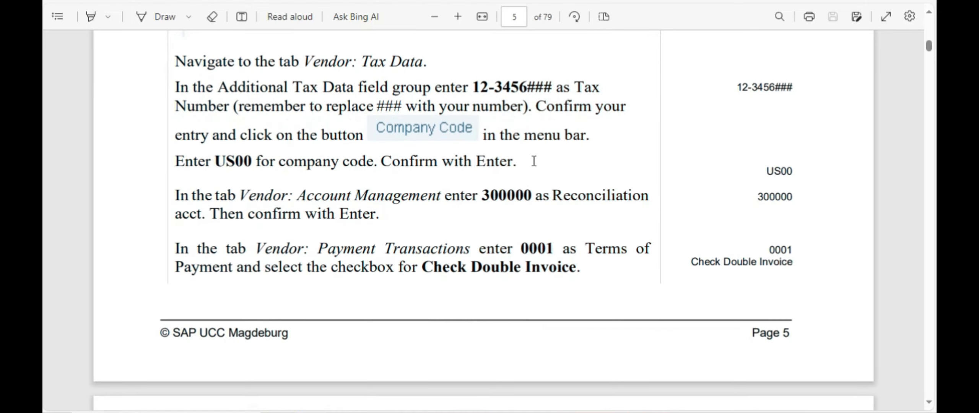
{"action": "key", "text": "alt+Tab"}
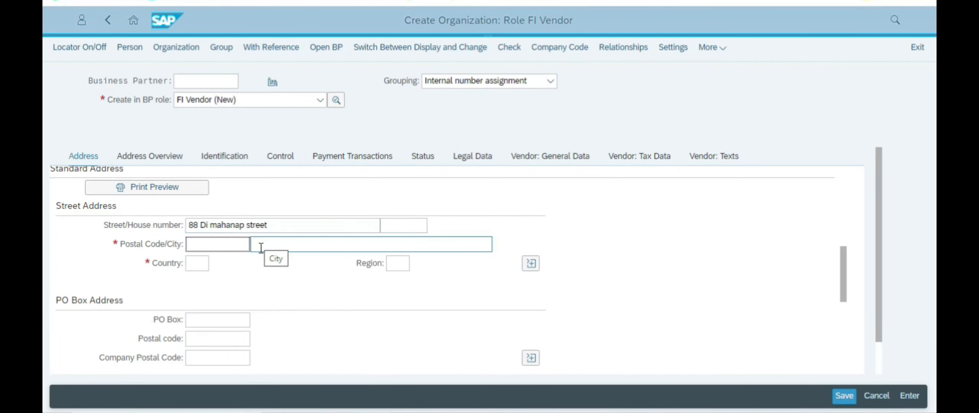
{"action": "key", "text": "alt+Tab"}
{"action": "scroll", "coordinate": [340, 197], "scroll_direction": "up", "scroll_amount": 10}
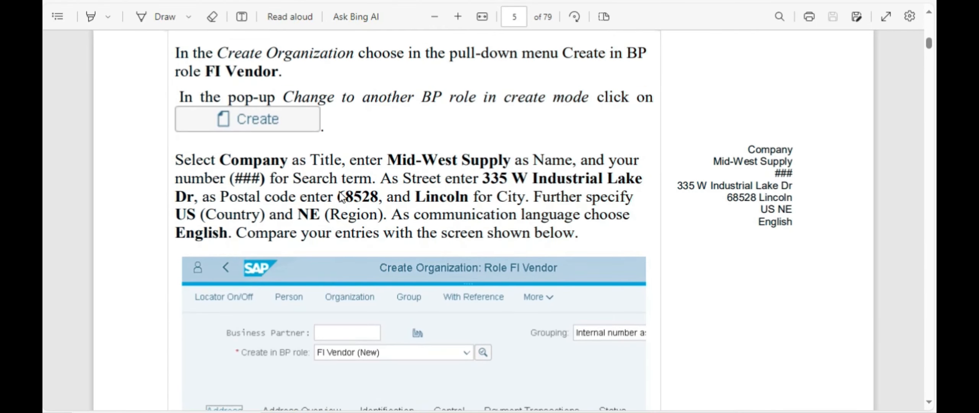
Step: Copy postal code 68528 from the guide into the Postal Code field
{"action": "left_click_drag", "start_coordinate": [585, 178], "coordinate": [604, 180]}
{"action": "left_click", "coordinate": [460, 201]}
{"action": "left_click_drag", "start_coordinate": [483, 178], "coordinate": [532, 179]}
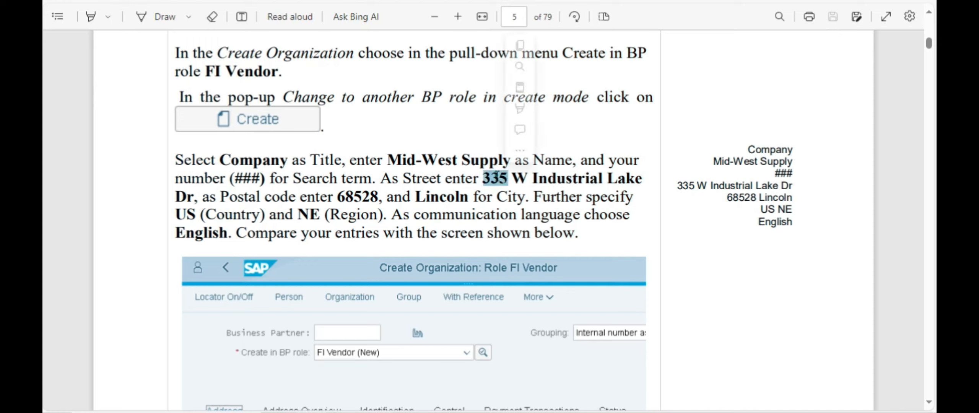
{"action": "left_click", "coordinate": [482, 197]}
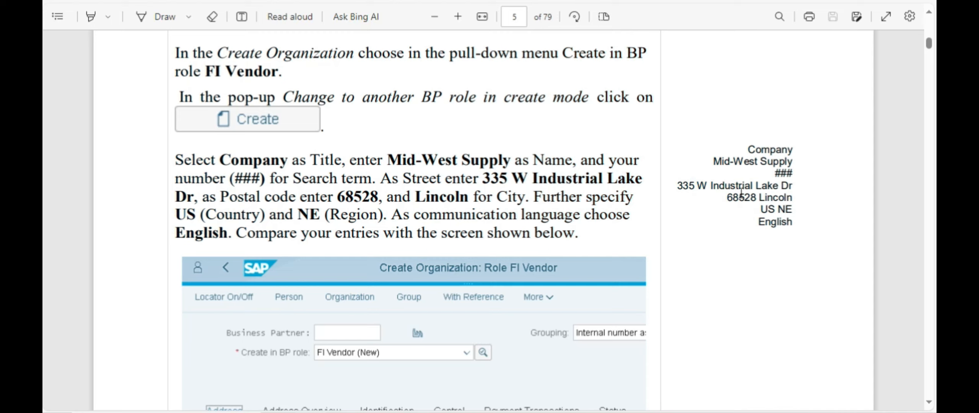
{"action": "double_click", "coordinate": [345, 197]}
{"action": "key", "text": "ctrl+c"}
{"action": "key", "text": "alt+Tab"}
{"action": "left_click", "coordinate": [225, 185]}
{"action": "scroll", "coordinate": [245, 188], "scroll_direction": "down", "scroll_amount": 1}
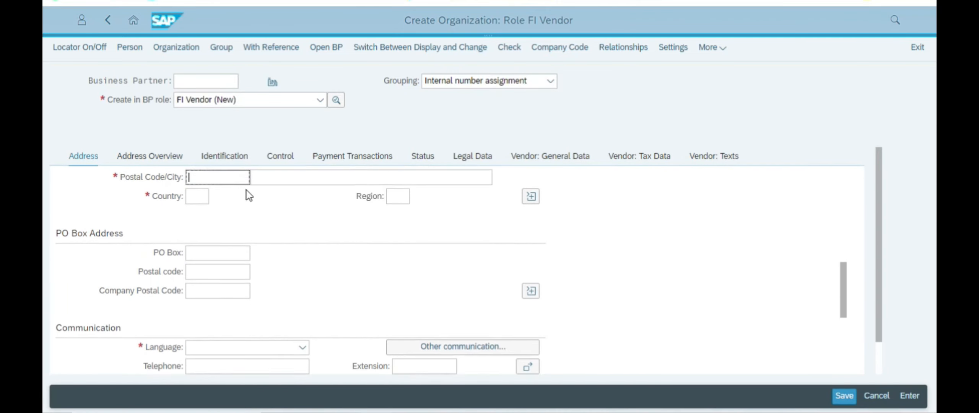
{"action": "scroll", "coordinate": [249, 203], "scroll_direction": "up", "scroll_amount": 3}
{"action": "type", "text": "685"}
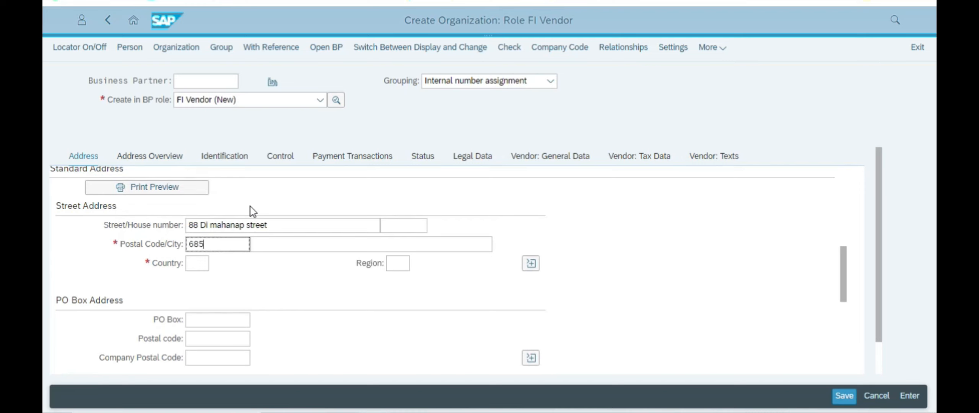
Step: Copy the city Lincoln from the guide into the City field
{"action": "left_click", "coordinate": [288, 245]}
{"action": "key", "text": "alt+Tab"}
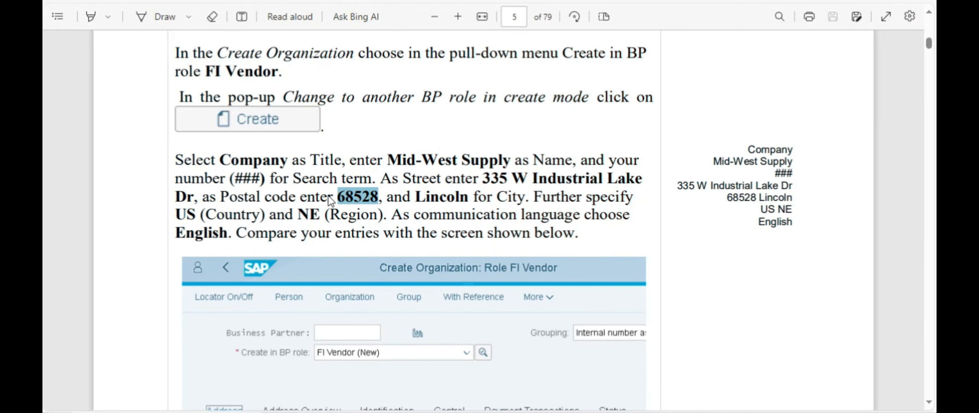
{"action": "key", "text": "alt+Tab"}
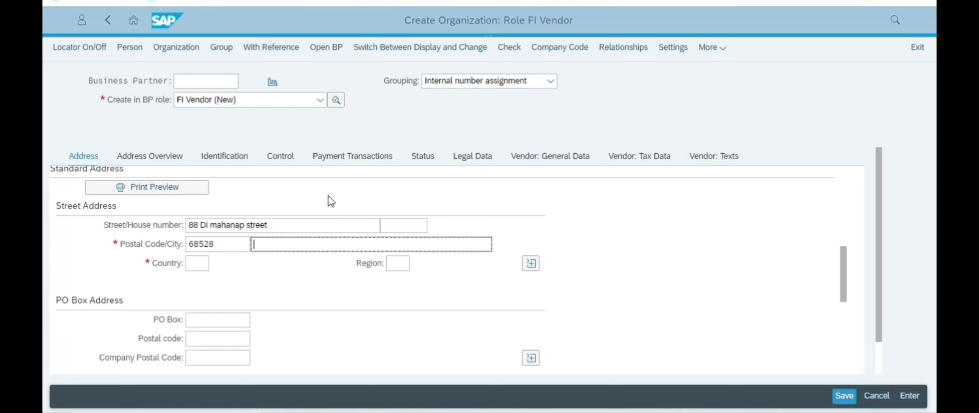
{"action": "key", "text": "alt+Tab"}
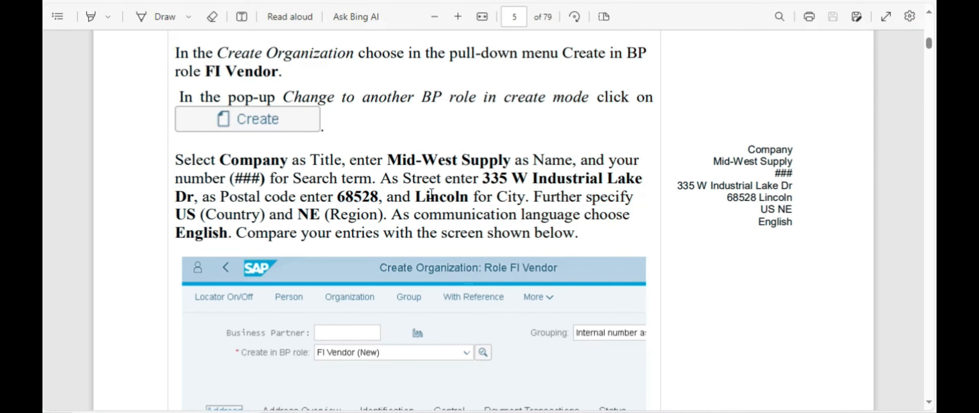
{"action": "double_click", "coordinate": [431, 195]}
{"action": "key", "text": "alt+Tab"}
{"action": "left_click", "coordinate": [272, 244]}
{"action": "key", "text": "ctrl+v"}
Step: Enter country US and region NE
{"action": "left_click", "coordinate": [193, 263]}
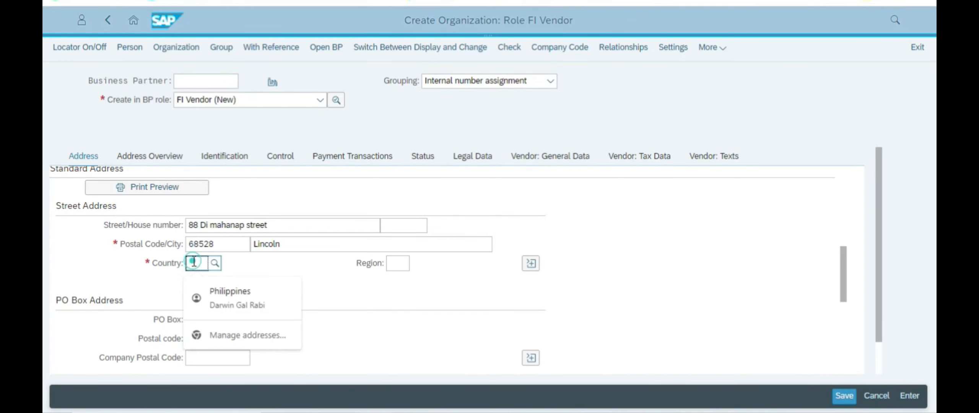
{"action": "key", "text": "alt+Tab"}
{"action": "key", "text": "alt+Tab"}
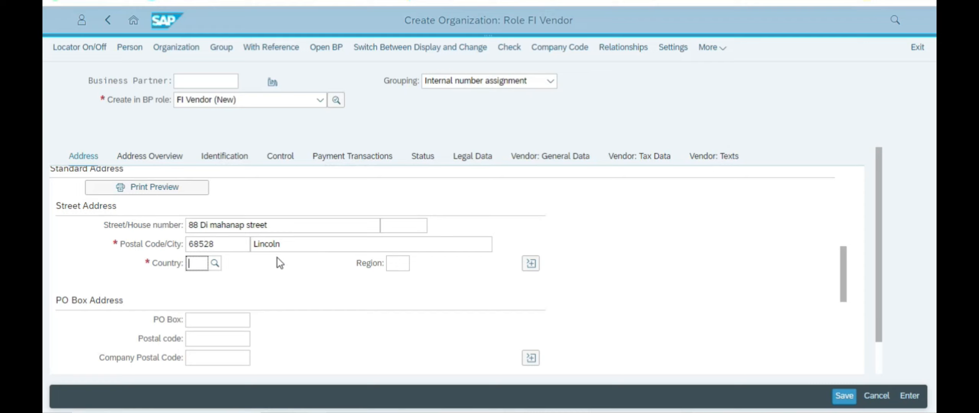
{"action": "type", "text": "US"}
{"action": "left_click", "coordinate": [400, 262]}
{"action": "type", "text": "NE"}
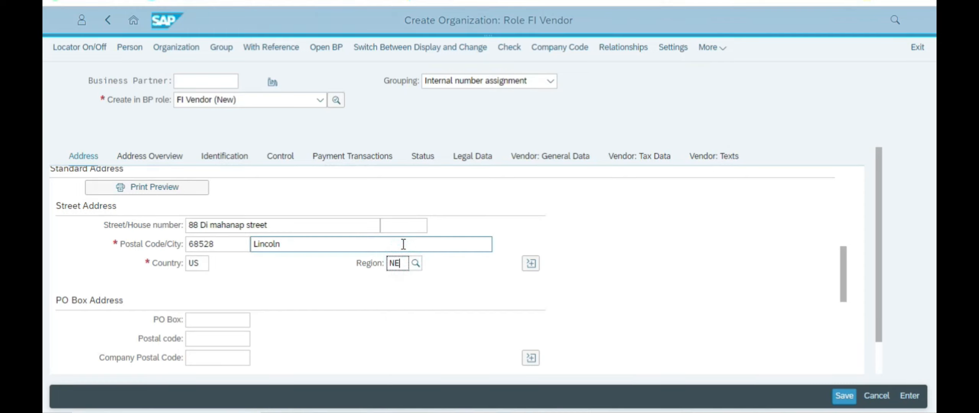
Step: Confirm the address entries and review the Address tab
{"action": "key", "text": "Return"}
{"action": "scroll", "coordinate": [464, 239], "scroll_direction": "up", "scroll_amount": 8}
{"action": "scroll", "coordinate": [474, 274], "scroll_direction": "down", "scroll_amount": 3}
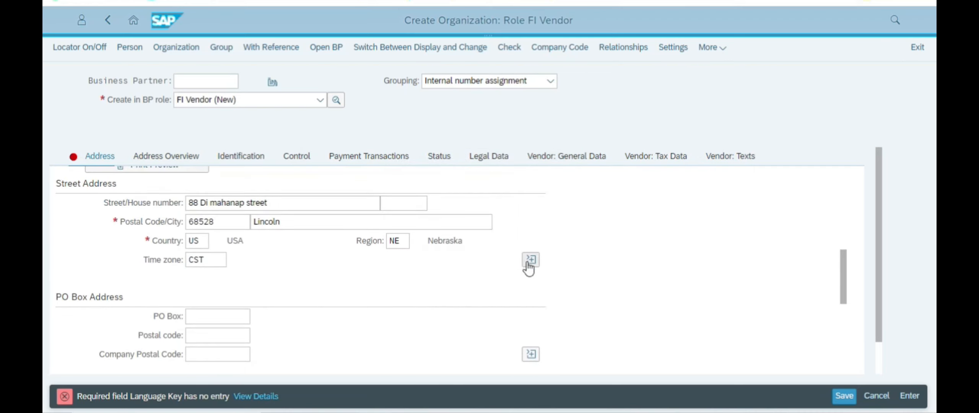
{"action": "scroll", "coordinate": [453, 255], "scroll_direction": "down", "scroll_amount": 4}
{"action": "scroll", "coordinate": [291, 260], "scroll_direction": "up", "scroll_amount": 2}
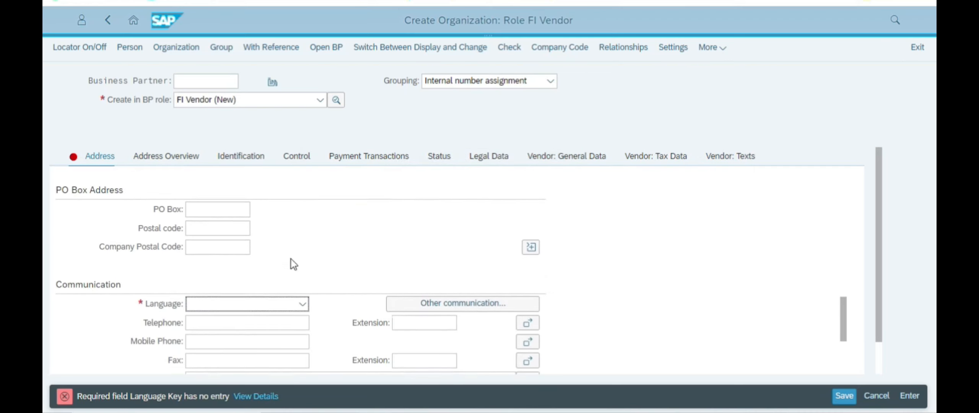
{"action": "scroll", "coordinate": [299, 261], "scroll_direction": "up", "scroll_amount": 4}
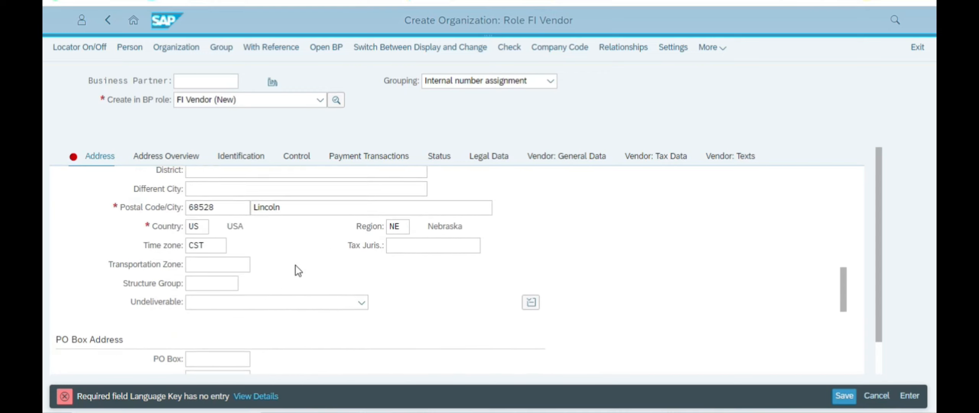
{"action": "scroll", "coordinate": [267, 253], "scroll_direction": "down", "scroll_amount": 2}
{"action": "left_click", "coordinate": [232, 222]}
Step: Read the country, region, language and tax data instructions in the guide
{"action": "key", "text": "alt+Tab"}
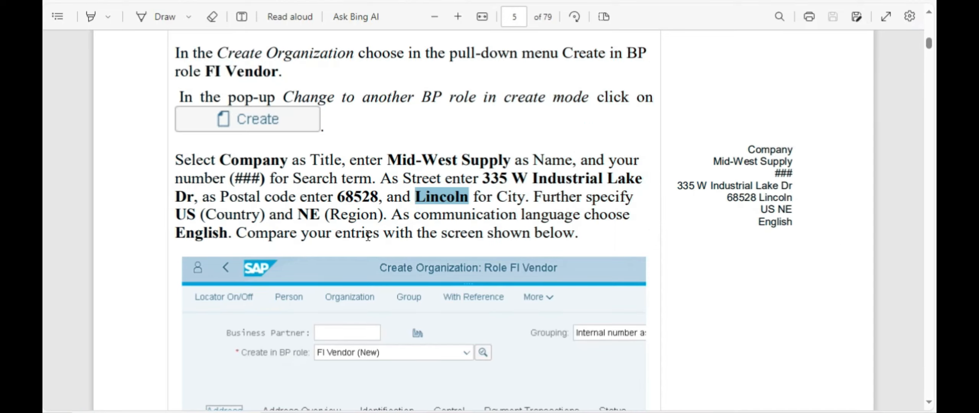
{"action": "left_click_drag", "start_coordinate": [568, 199], "coordinate": [552, 234]}
{"action": "left_click", "coordinate": [436, 228]}
{"action": "scroll", "coordinate": [420, 221], "scroll_direction": "down", "scroll_amount": 8}
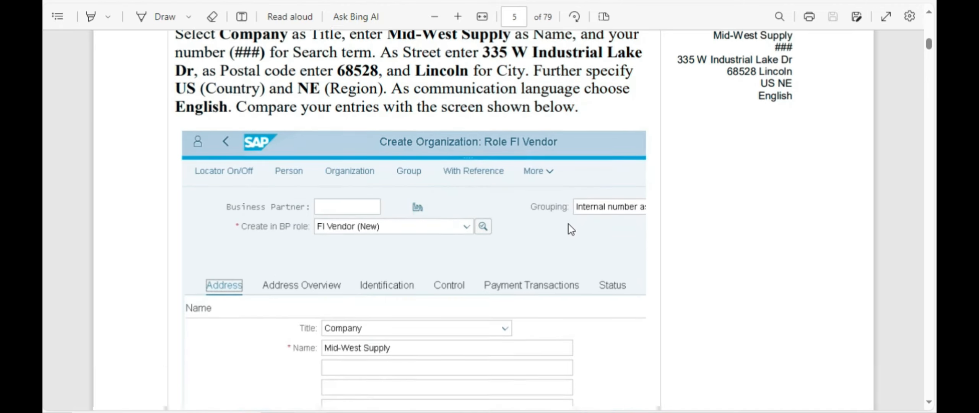
{"action": "scroll", "coordinate": [409, 216], "scroll_direction": "down", "scroll_amount": 9}
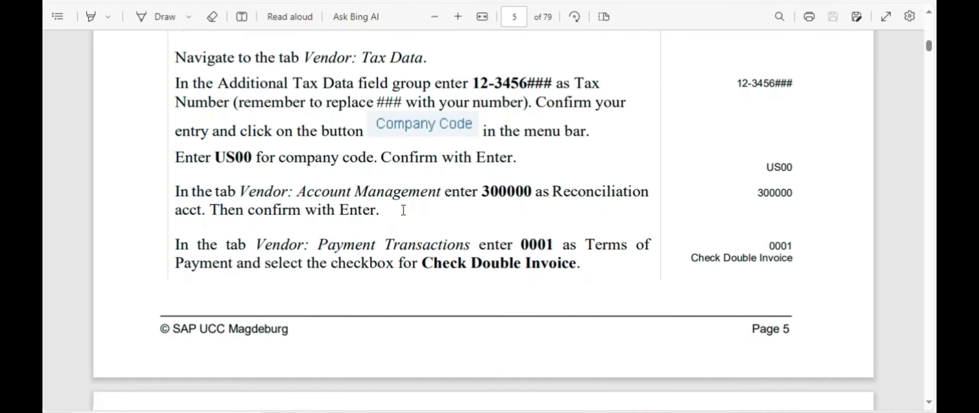
{"action": "scroll", "coordinate": [404, 214], "scroll_direction": "up", "scroll_amount": 10}
{"action": "scroll", "coordinate": [402, 201], "scroll_direction": "down", "scroll_amount": 5}
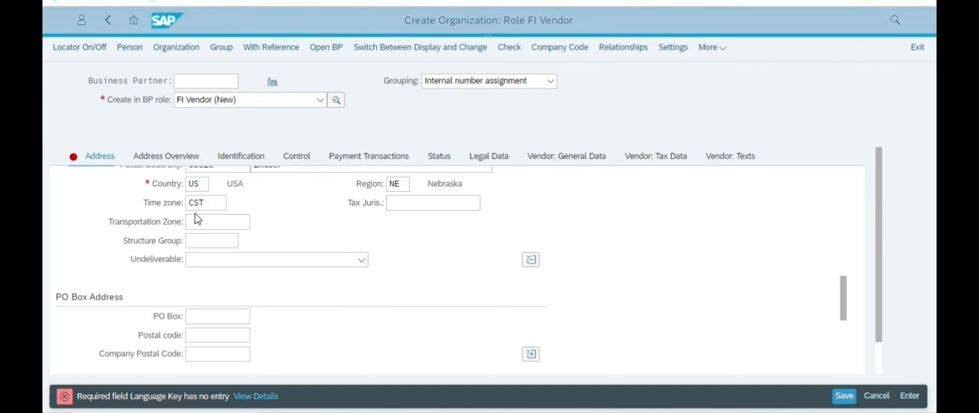
{"action": "scroll", "coordinate": [248, 216], "scroll_direction": "up", "scroll_amount": 1}
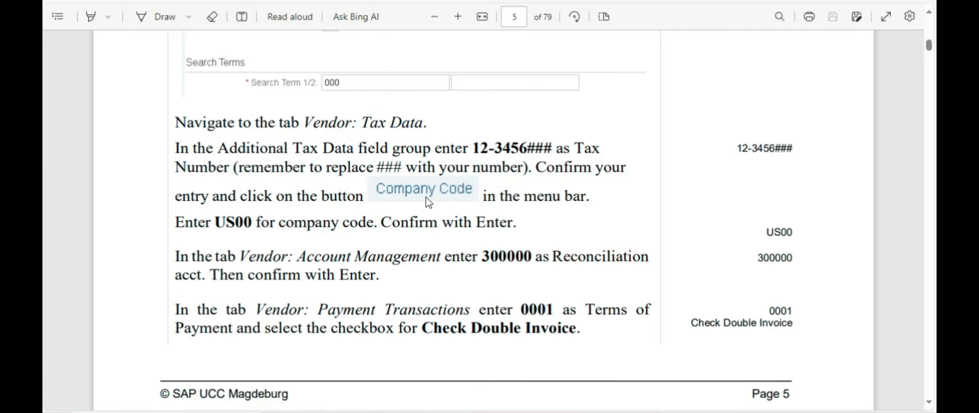
{"action": "scroll", "coordinate": [420, 205], "scroll_direction": "up", "scroll_amount": 1}
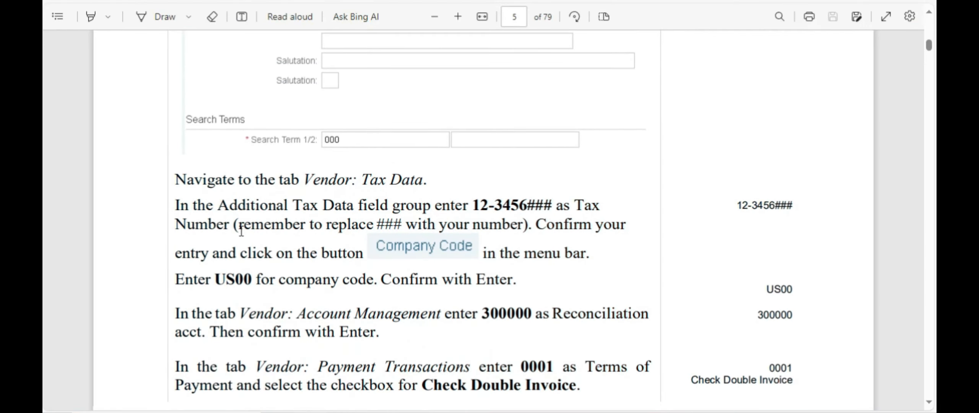
{"action": "scroll", "coordinate": [242, 231], "scroll_direction": "down", "scroll_amount": 1}
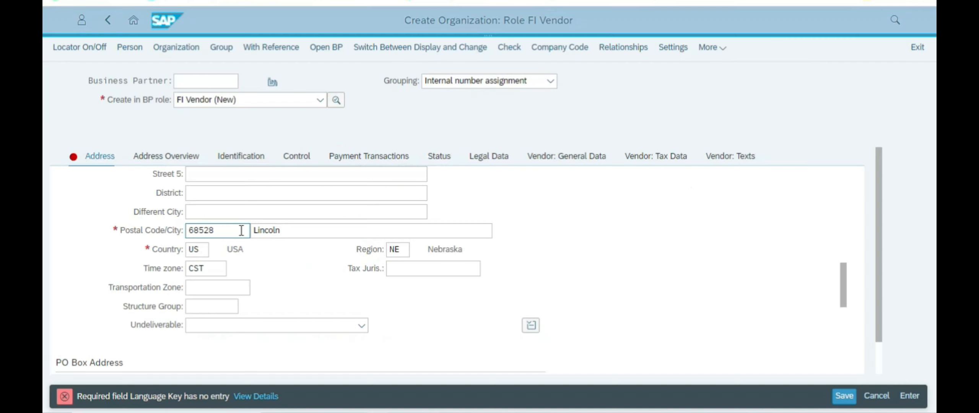
{"action": "scroll", "coordinate": [241, 229], "scroll_direction": "down", "scroll_amount": 5}
{"action": "scroll", "coordinate": [241, 234], "scroll_direction": "down", "scroll_amount": 5}
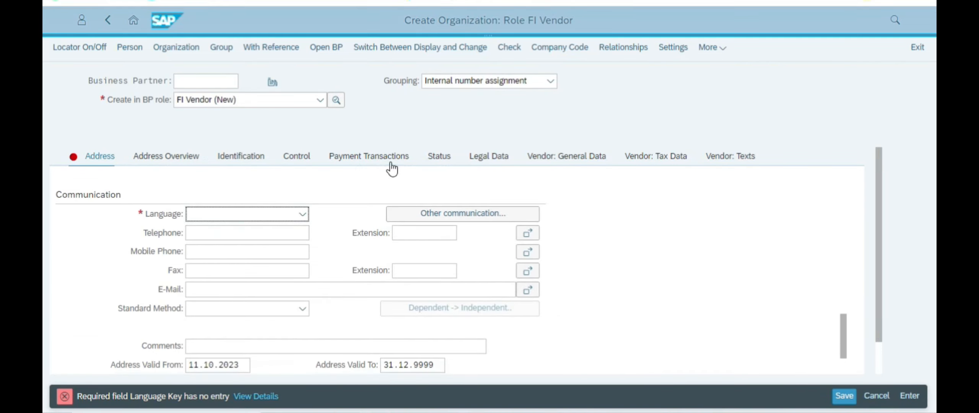
{"action": "key", "text": "alt+Tab"}
{"action": "scroll", "coordinate": [355, 217], "scroll_direction": "up", "scroll_amount": 2}
{"action": "scroll", "coordinate": [355, 217], "scroll_direction": "up", "scroll_amount": 2}
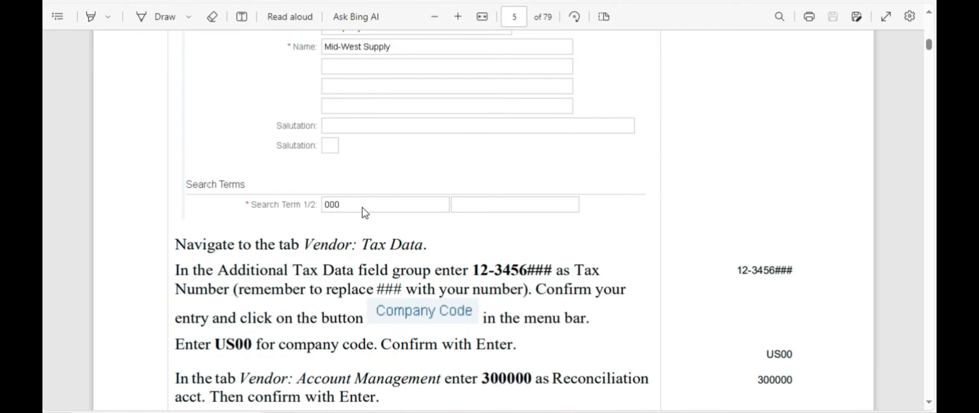
{"action": "scroll", "coordinate": [389, 201], "scroll_direction": "up", "scroll_amount": 3}
{"action": "scroll", "coordinate": [390, 203], "scroll_direction": "down", "scroll_amount": 5}
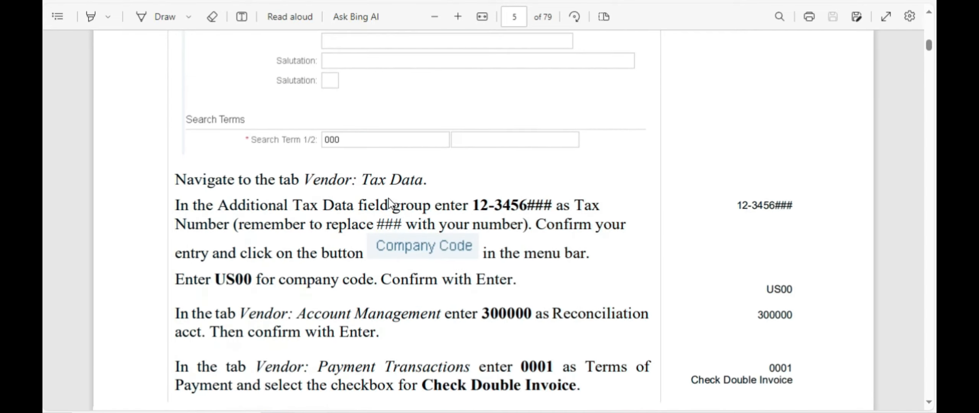
{"action": "key", "text": "alt+Tab"}
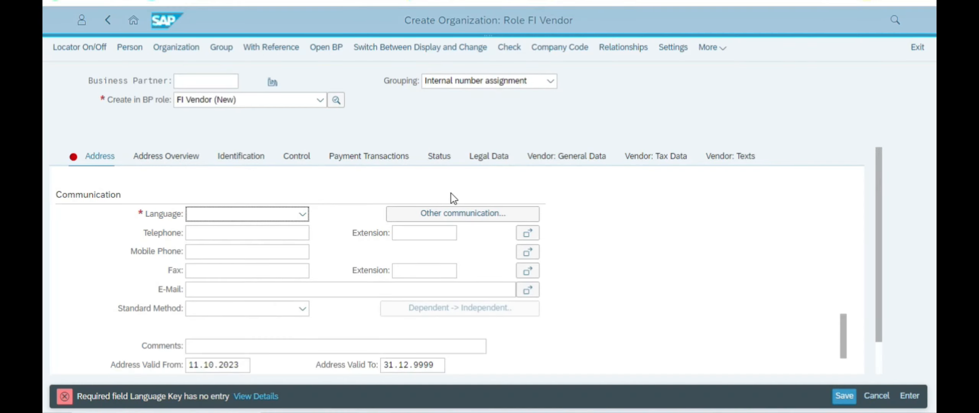
Step: Keep FI Vendor (New) as the BP role and open the vendor's Tax Data tab
{"action": "left_click", "coordinate": [248, 102]}
{"action": "left_click", "coordinate": [248, 104]}
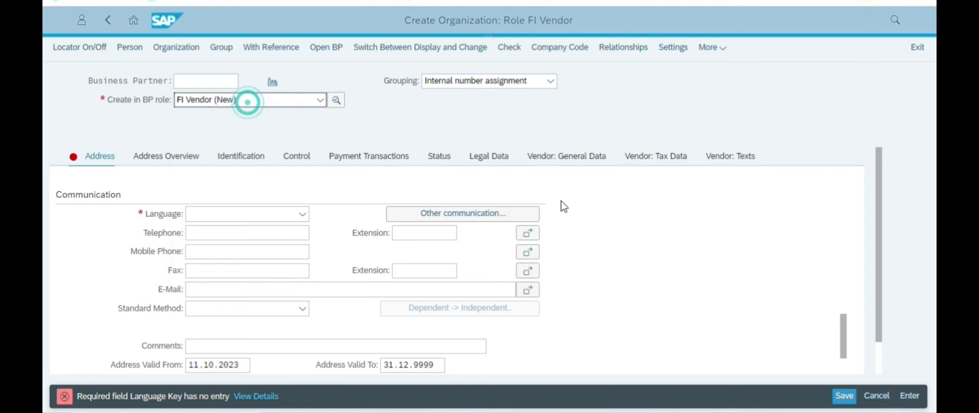
{"action": "left_click", "coordinate": [650, 260]}
{"action": "scroll", "coordinate": [647, 260], "scroll_direction": "down", "scroll_amount": 2}
{"action": "scroll", "coordinate": [639, 259], "scroll_direction": "down", "scroll_amount": 3}
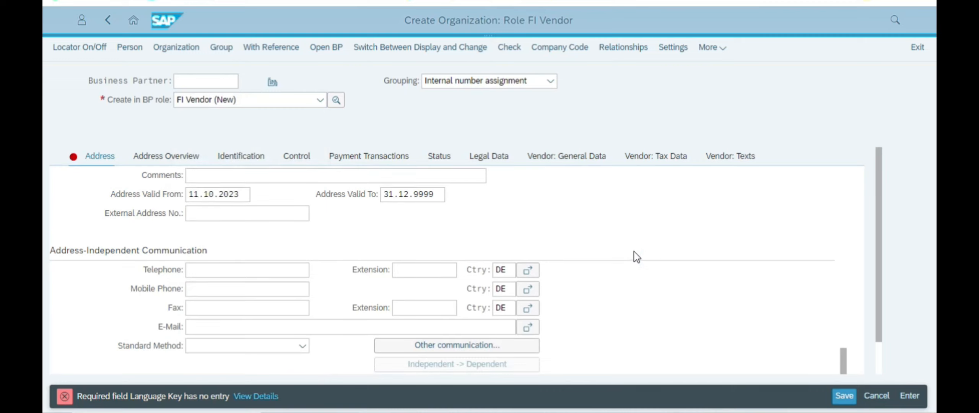
{"action": "left_click", "coordinate": [336, 171]}
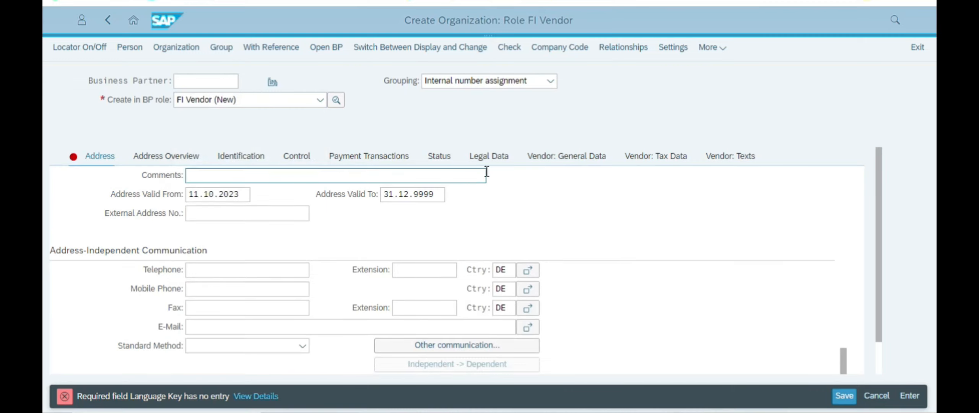
{"action": "left_click", "coordinate": [668, 156]}
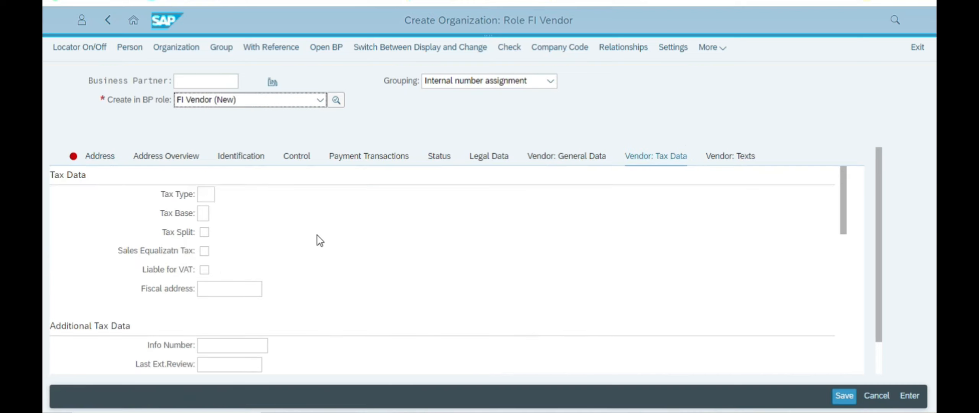
Step: Look up the Tax Data field group and the Tax Number field name in the instructions
{"action": "scroll", "coordinate": [317, 240], "scroll_direction": "down", "scroll_amount": 5}
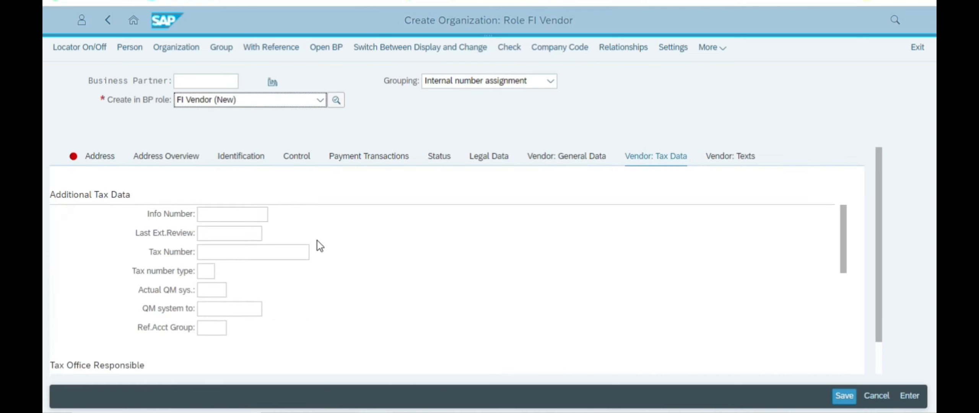
{"action": "key", "text": "alt+Tab"}
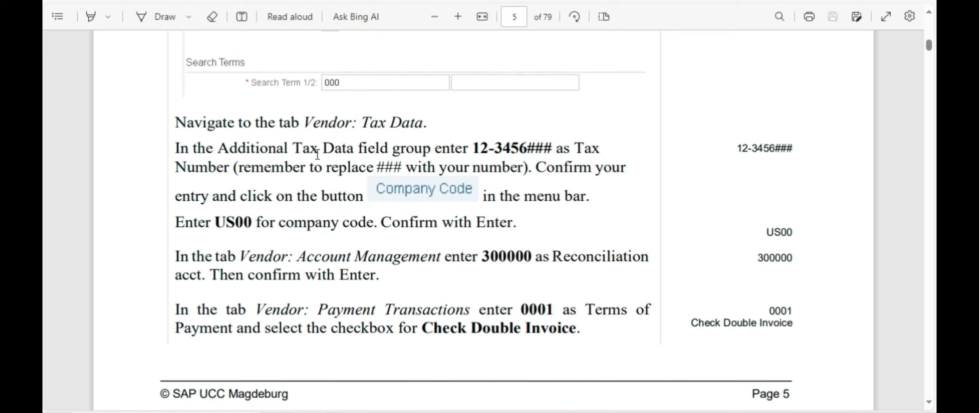
{"action": "left_click_drag", "start_coordinate": [294, 148], "coordinate": [432, 148]}
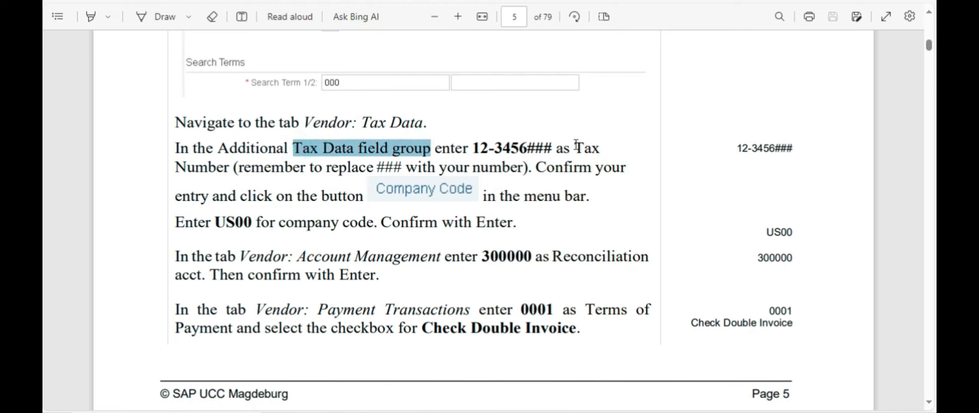
{"action": "left_click_drag", "start_coordinate": [575, 148], "coordinate": [230, 170]}
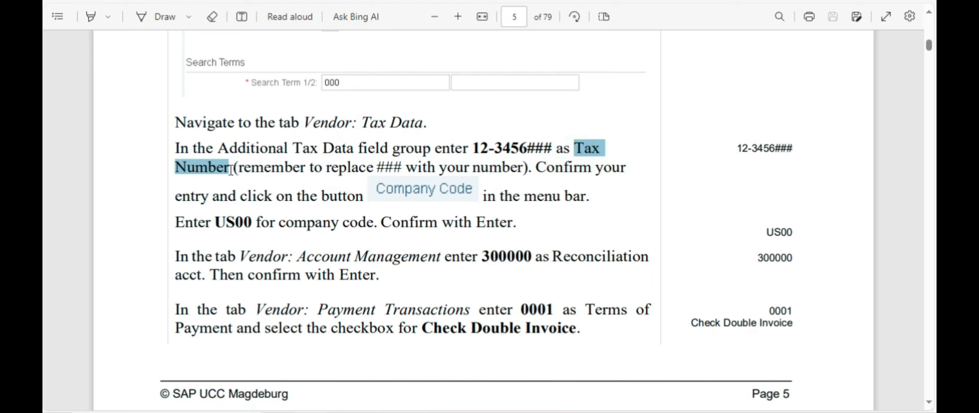
{"action": "key", "text": "alt+Tab"}
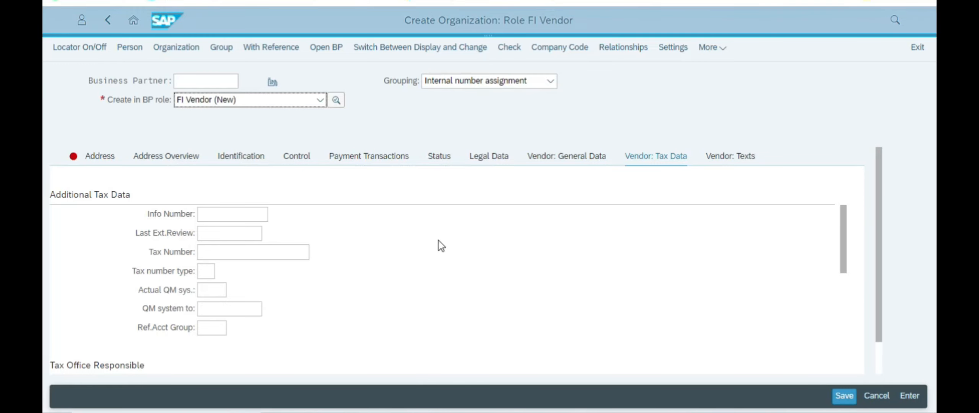
Step: Search the vendor form for Tax Number and place the caret in that field
{"action": "key", "text": "ctrl+f"}
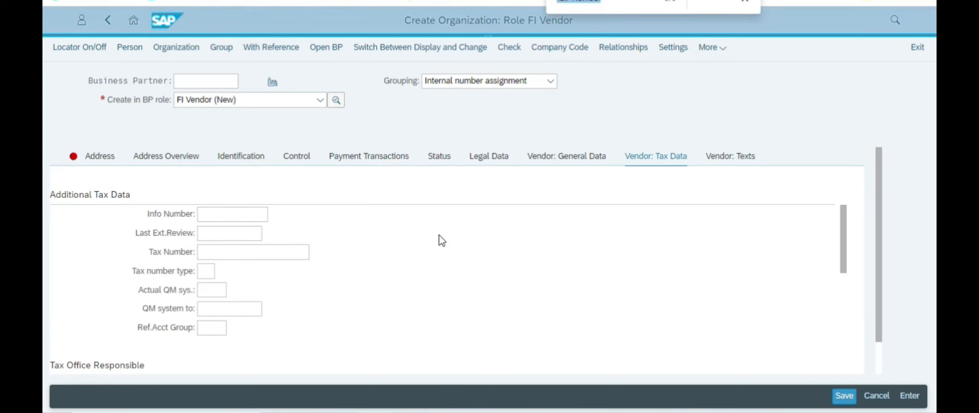
{"action": "left_click", "coordinate": [751, 1]}
{"action": "scroll", "coordinate": [305, 274], "scroll_direction": "down", "scroll_amount": 3}
{"action": "scroll", "coordinate": [304, 272], "scroll_direction": "up", "scroll_amount": 3}
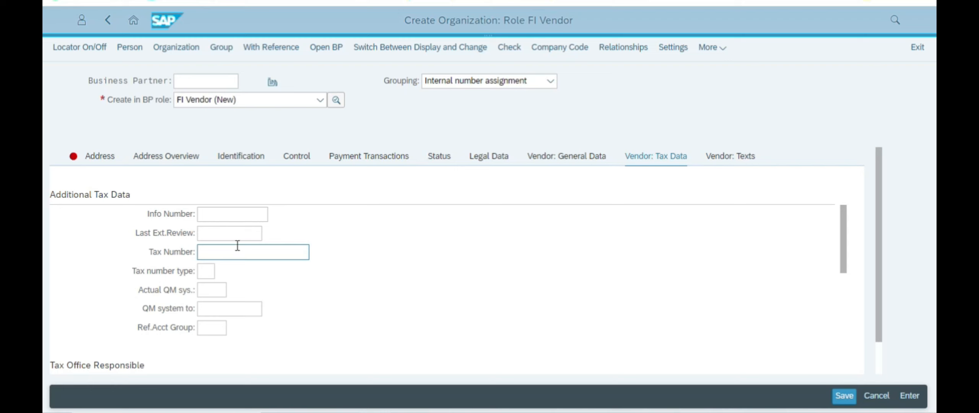
{"action": "left_click", "coordinate": [229, 235]}
{"action": "left_click", "coordinate": [221, 252]}
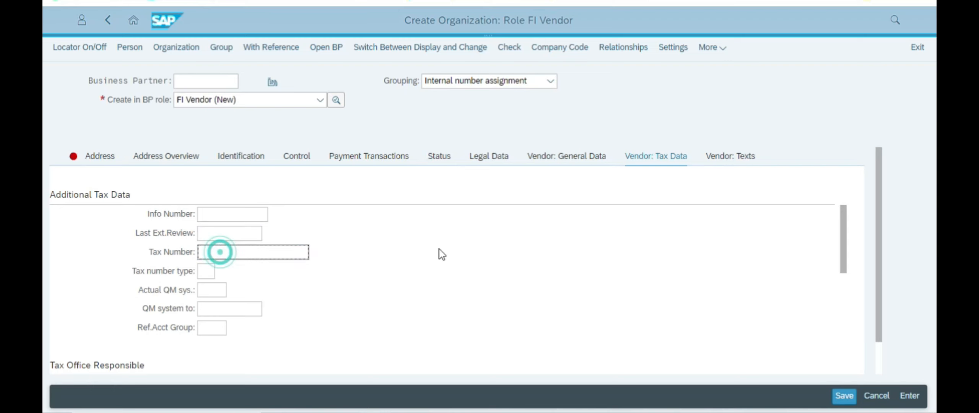
{"action": "key", "text": "alt+Tab"}
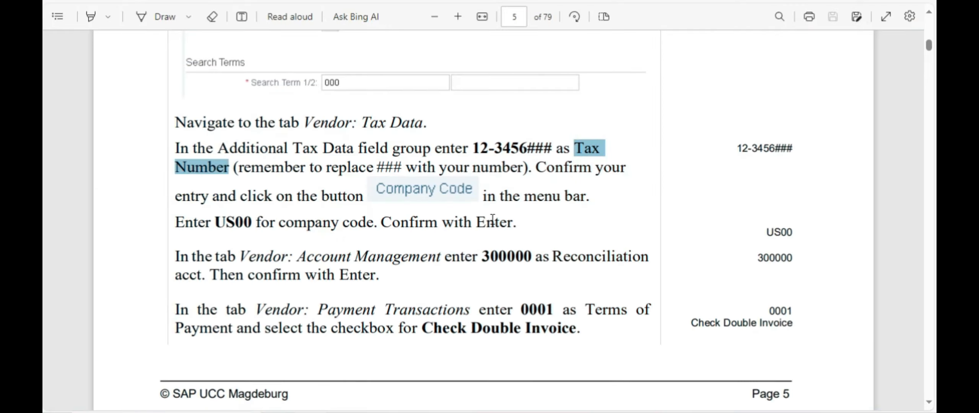
Step: Enter the vendor Tax Number 12-3456111, based on the 12-3456### template from the PDF
{"action": "left_click_drag", "start_coordinate": [474, 149], "coordinate": [551, 148]}
{"action": "key", "text": "ctrl+c"}
{"action": "key", "text": "alt+Tab"}
{"action": "key", "text": "ctrl+v"}
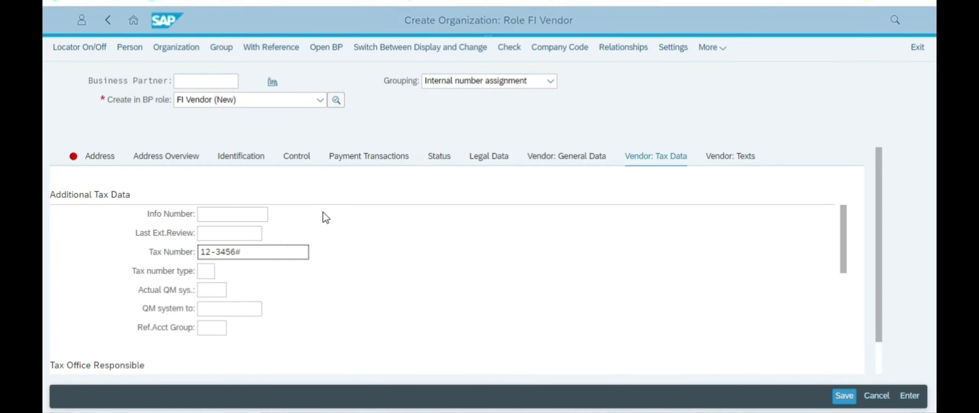
{"action": "type", "text": "111"}
{"action": "scroll", "coordinate": [383, 237], "scroll_direction": "down", "scroll_amount": 3}
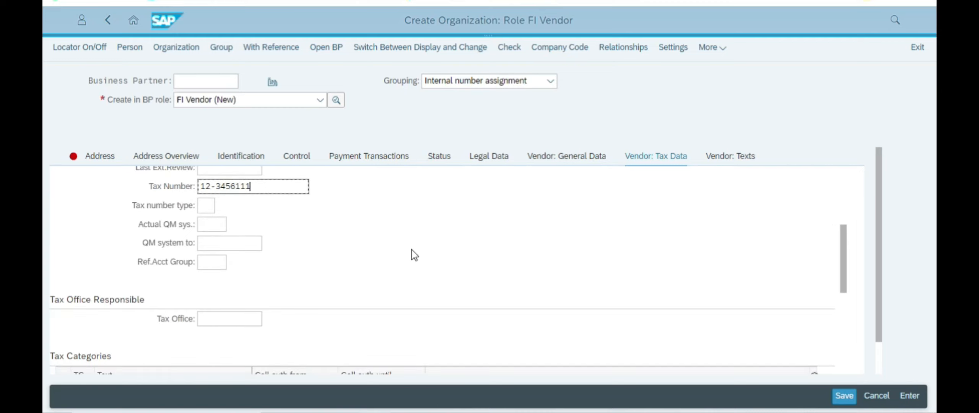
Step: Read the next instruction and move on to the vendor's company code data
{"action": "key", "text": "alt+Tab"}
{"action": "left_click_drag", "start_coordinate": [578, 170], "coordinate": [416, 204]}
{"action": "left_click", "coordinate": [519, 197]}
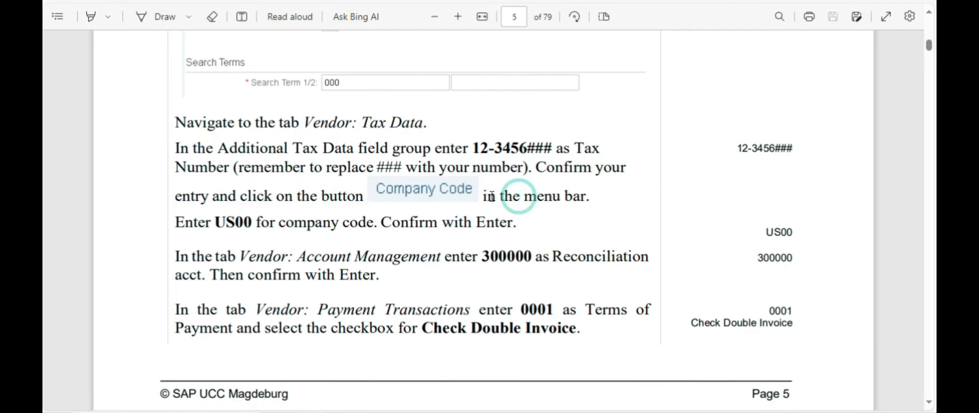
{"action": "key", "text": "alt+Tab"}
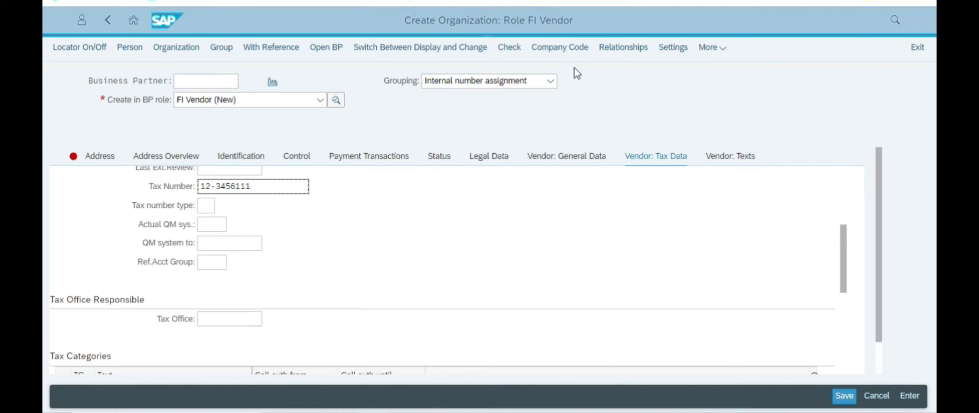
{"action": "left_click", "coordinate": [532, 232]}
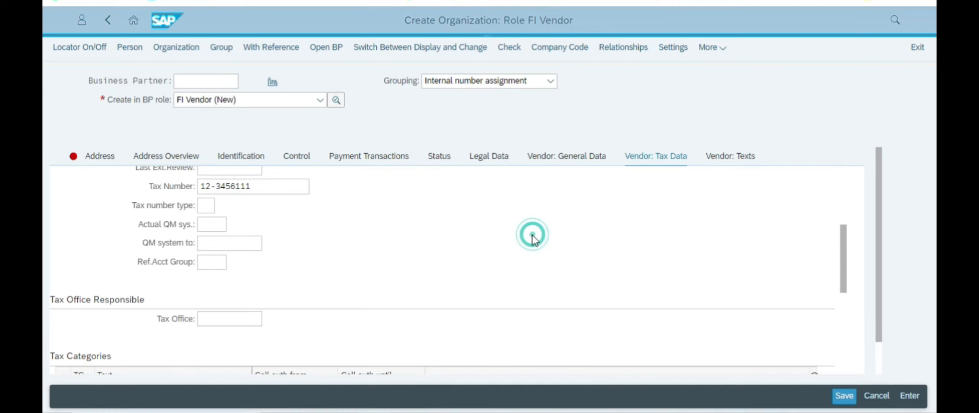
{"action": "left_click", "coordinate": [322, 187]}
{"action": "key", "text": "alt+Tab"}
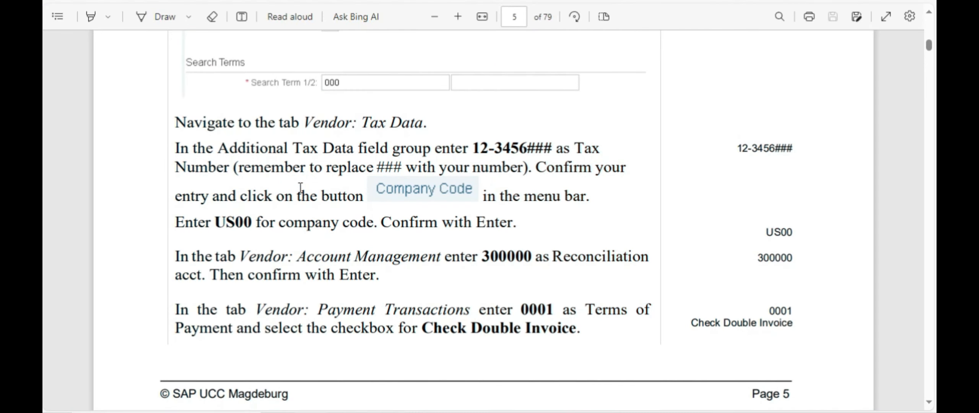
{"action": "key", "text": "alt+Tab"}
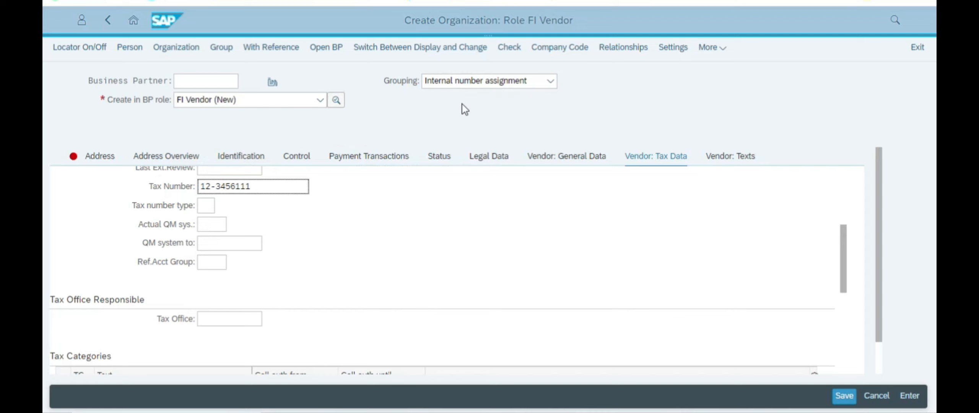
{"action": "left_click", "coordinate": [546, 47]}
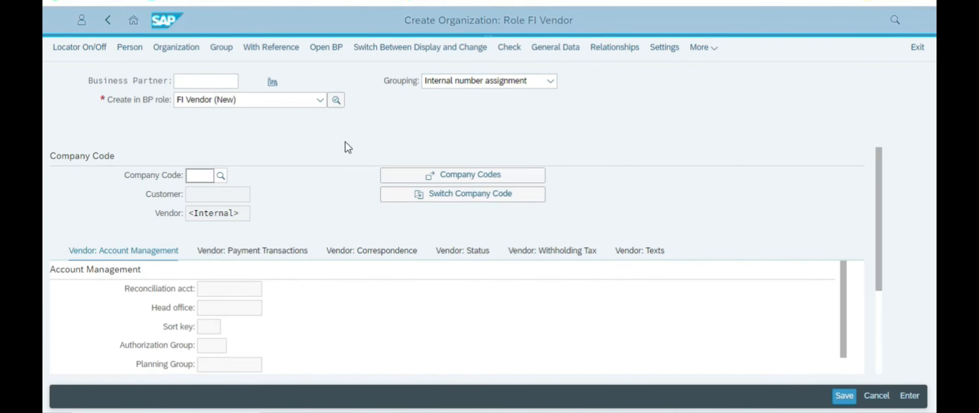
Step: Enter US00 and pick Global Bike Inc. as the vendor's company code
{"action": "left_click", "coordinate": [197, 177]}
{"action": "key", "text": "alt+Tab"}
{"action": "key", "text": "alt+Tab"}
{"action": "left_click", "coordinate": [201, 172]}
{"action": "type", "text": "US00"}
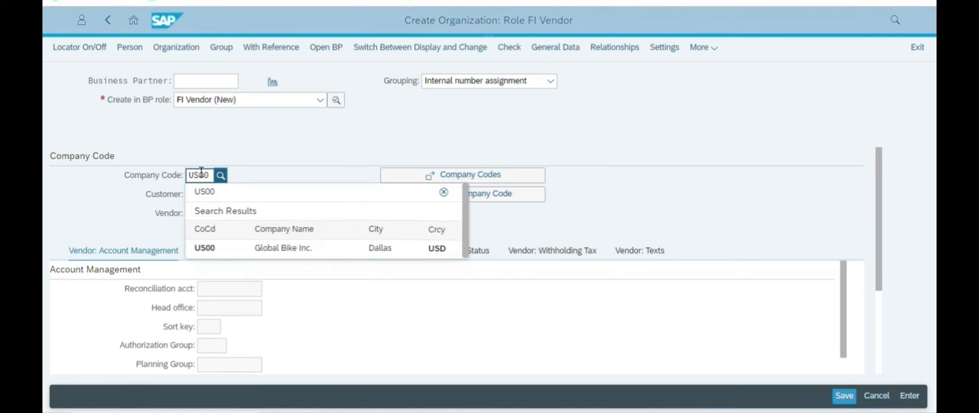
{"action": "left_click", "coordinate": [252, 250]}
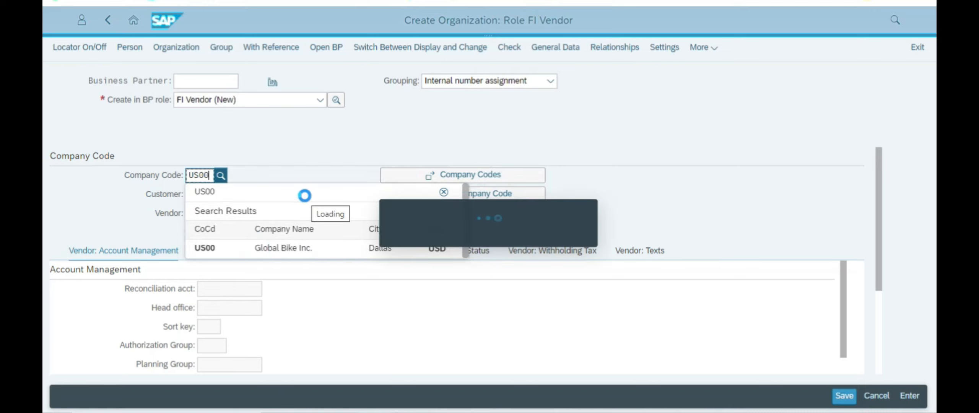
{"action": "key", "text": "alt+Tab"}
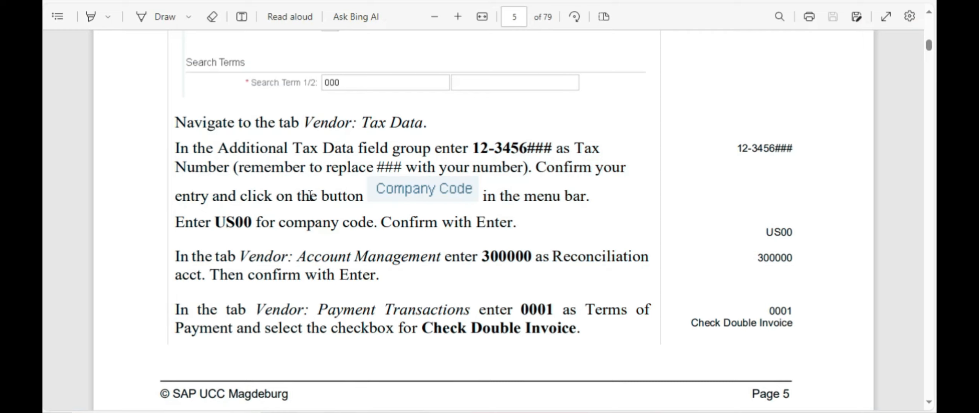
Step: Find reconciliation account 300000 in the instructions and return to the SAP vendor form
{"action": "scroll", "coordinate": [312, 222], "scroll_direction": "down", "scroll_amount": 3}
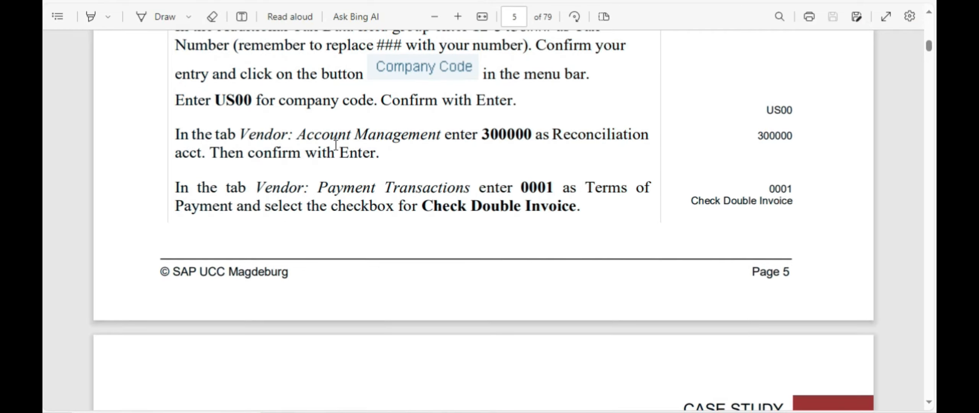
{"action": "left_click_drag", "start_coordinate": [362, 136], "coordinate": [496, 151]}
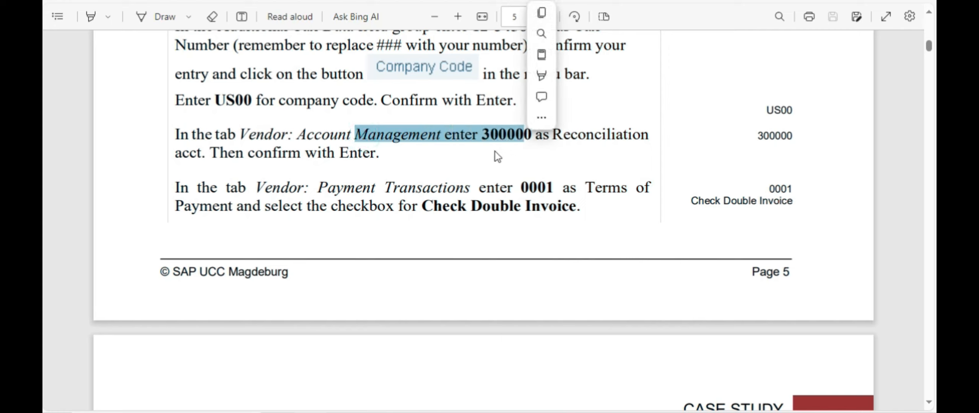
{"action": "left_click", "coordinate": [496, 152]}
{"action": "left_click_drag", "start_coordinate": [571, 133], "coordinate": [650, 134]}
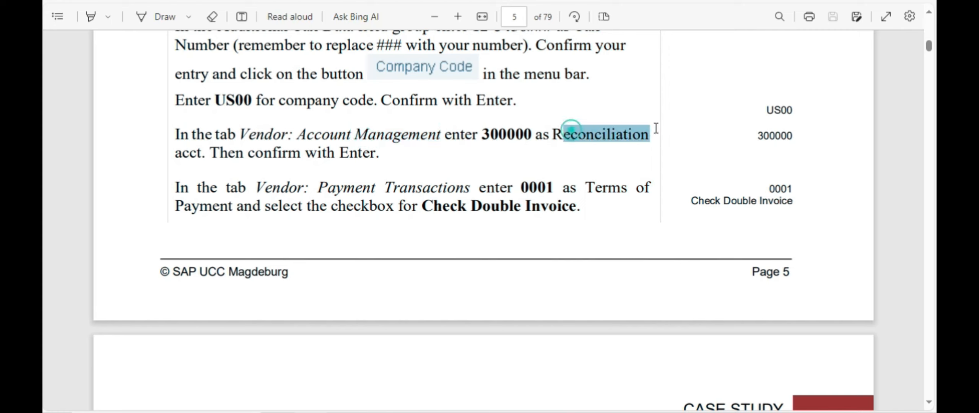
{"action": "left_click", "coordinate": [520, 129]}
{"action": "double_click", "coordinate": [511, 136]}
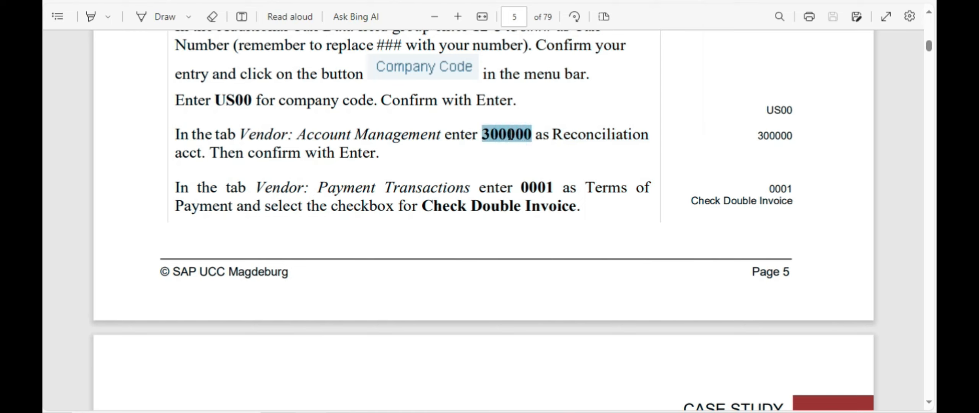
{"action": "key", "text": "alt+Tab"}
Step: Choose 300000 Payables-Trade Accounts from the Reconciliation acct value help
{"action": "left_click", "coordinate": [215, 287]}
{"action": "left_click", "coordinate": [267, 289]}
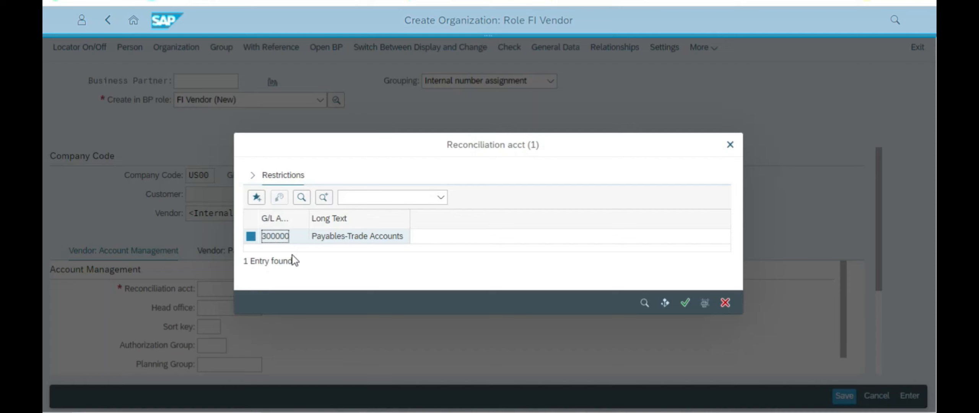
{"action": "left_click", "coordinate": [321, 236]}
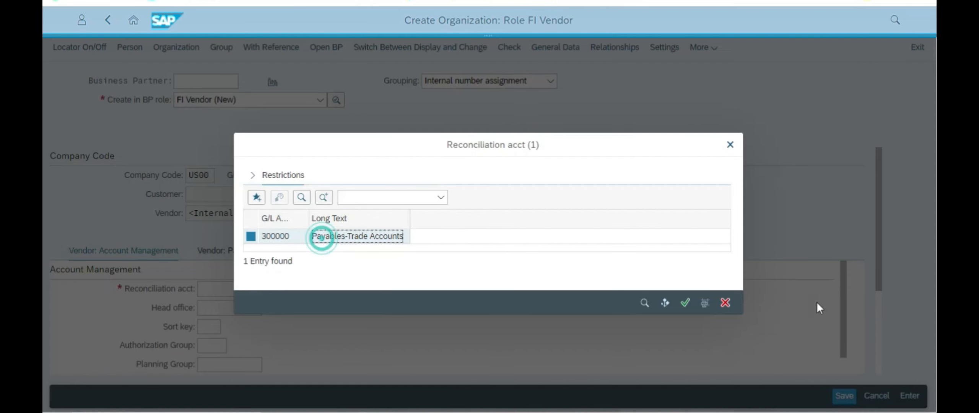
{"action": "left_click", "coordinate": [689, 309]}
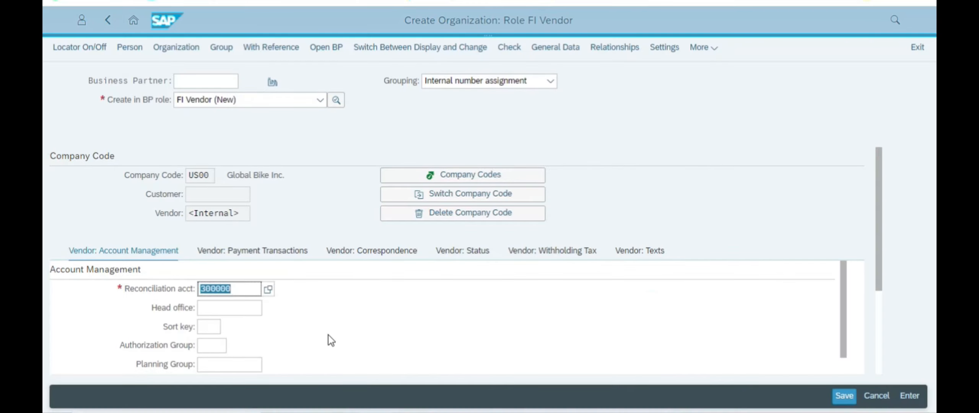
{"action": "left_click", "coordinate": [328, 327]}
{"action": "scroll", "coordinate": [329, 327], "scroll_direction": "down", "scroll_amount": 2}
{"action": "scroll", "coordinate": [329, 328], "scroll_direction": "up", "scroll_amount": 2}
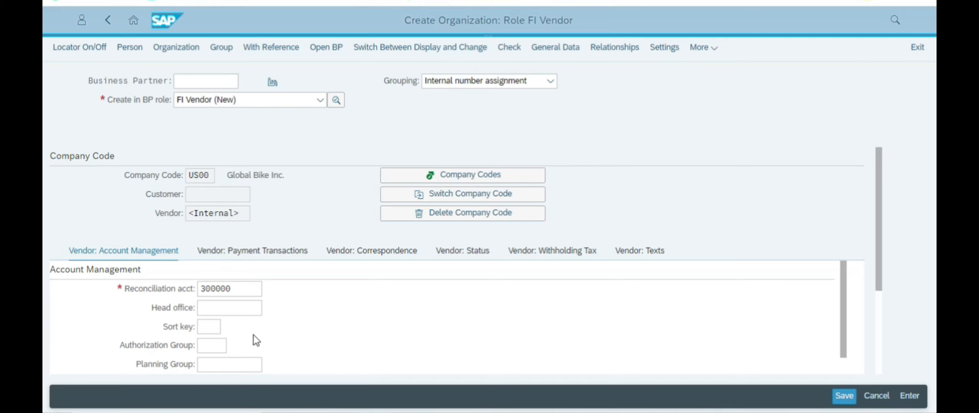
{"action": "key", "text": "alt+Tab"}
Step: Switch the vendor form to its Payment Transactions data
{"action": "left_click_drag", "start_coordinate": [336, 189], "coordinate": [474, 188]}
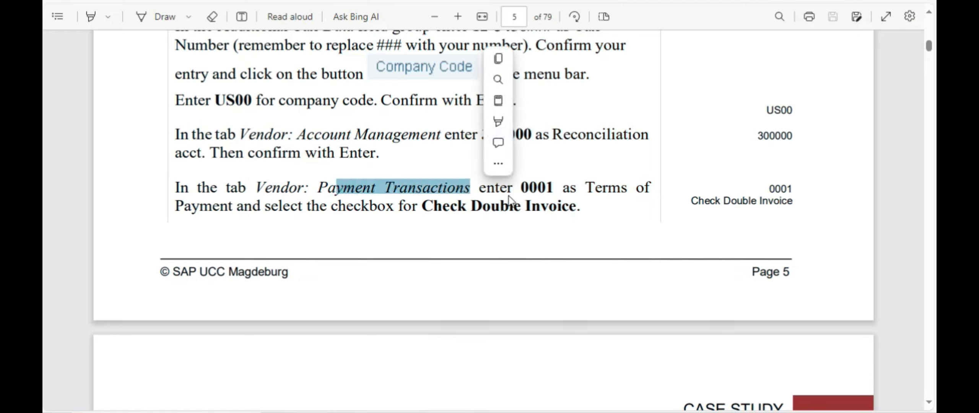
{"action": "left_click", "coordinate": [549, 190]}
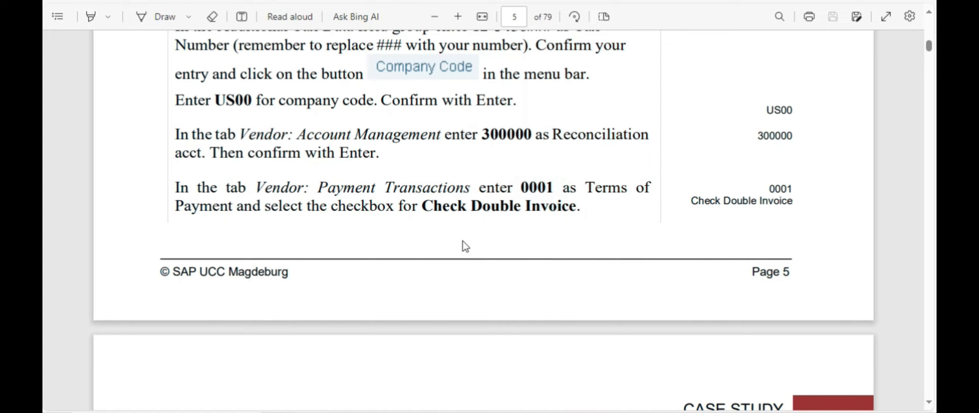
{"action": "key", "text": "alt+Tab"}
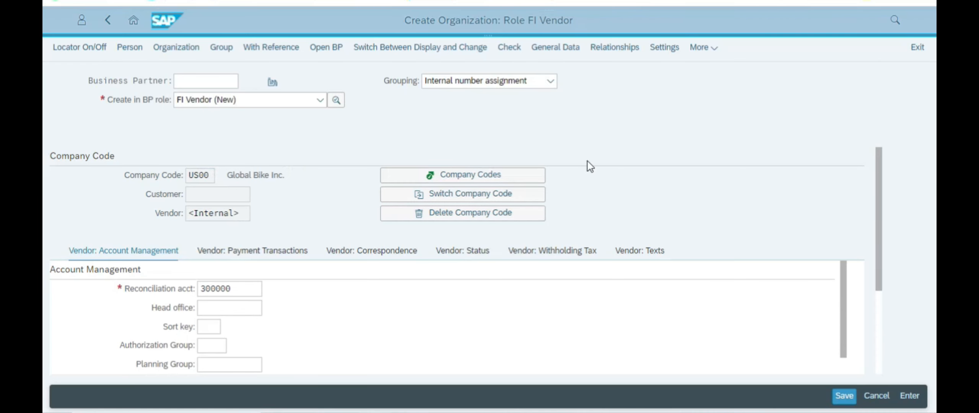
{"action": "left_click", "coordinate": [262, 251]}
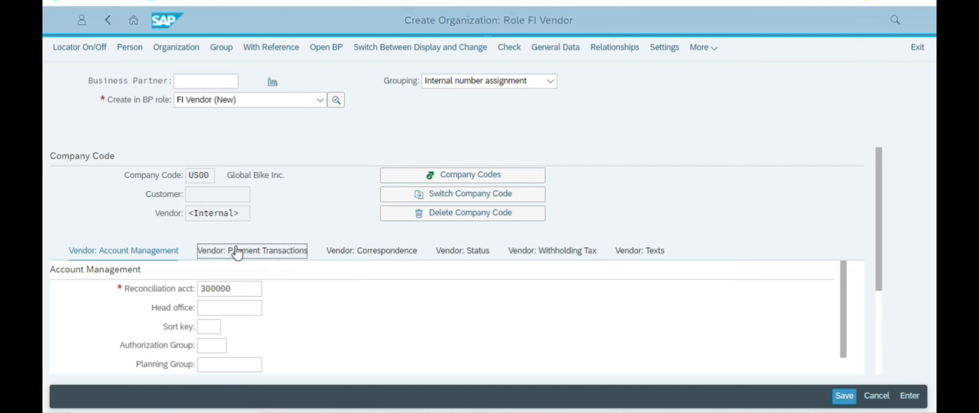
{"action": "left_click", "coordinate": [262, 251]}
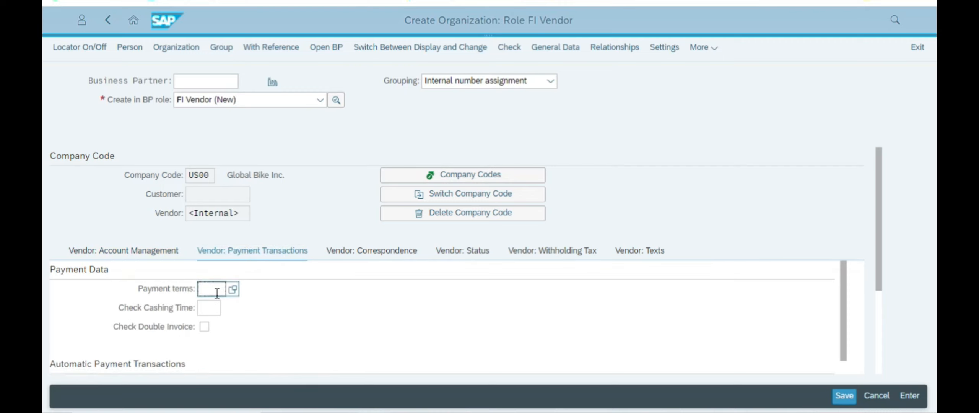
{"action": "scroll", "coordinate": [247, 320], "scroll_direction": "down", "scroll_amount": 3}
{"action": "scroll", "coordinate": [248, 320], "scroll_direction": "down", "scroll_amount": 3}
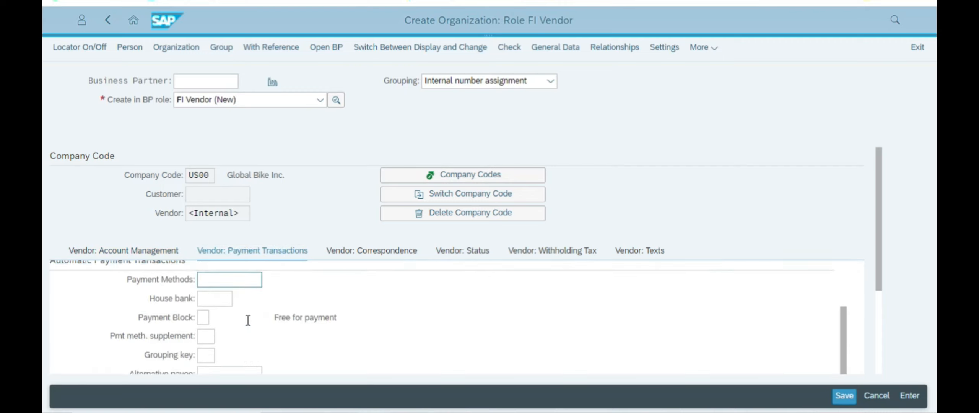
Step: Open the F4 list of available payment terms for the Payment terms field
{"action": "key", "text": "alt+Tab"}
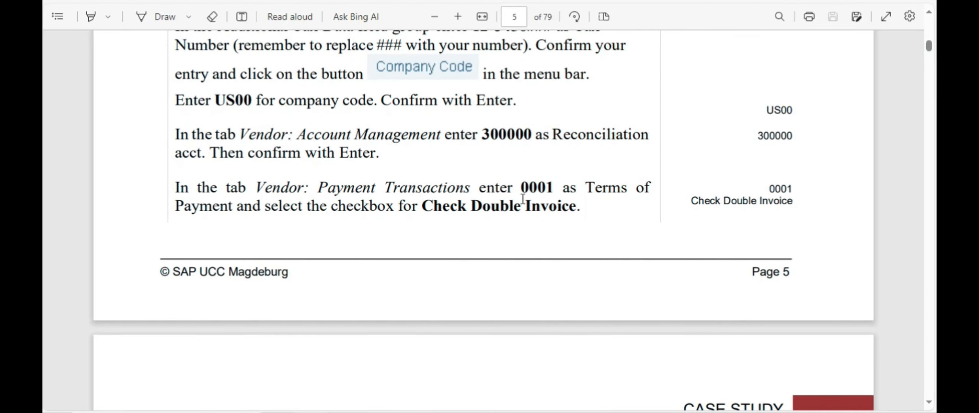
{"action": "key", "text": "alt+Tab"}
{"action": "scroll", "coordinate": [246, 314], "scroll_direction": "up", "scroll_amount": 6}
{"action": "scroll", "coordinate": [246, 309], "scroll_direction": "down", "scroll_amount": 2}
{"action": "scroll", "coordinate": [247, 309], "scroll_direction": "up", "scroll_amount": 2}
{"action": "left_click", "coordinate": [216, 290]}
{"action": "key", "text": "alt+Tab"}
{"action": "key", "text": "alt+Tab"}
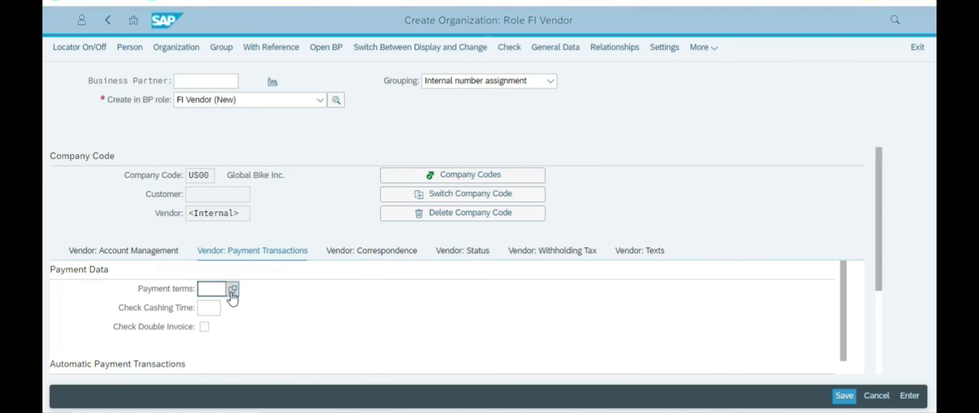
{"action": "key", "text": "F4"}
Step: Set the payment terms to 0001 Payable immediately Due net
{"action": "left_click", "coordinate": [344, 150]}
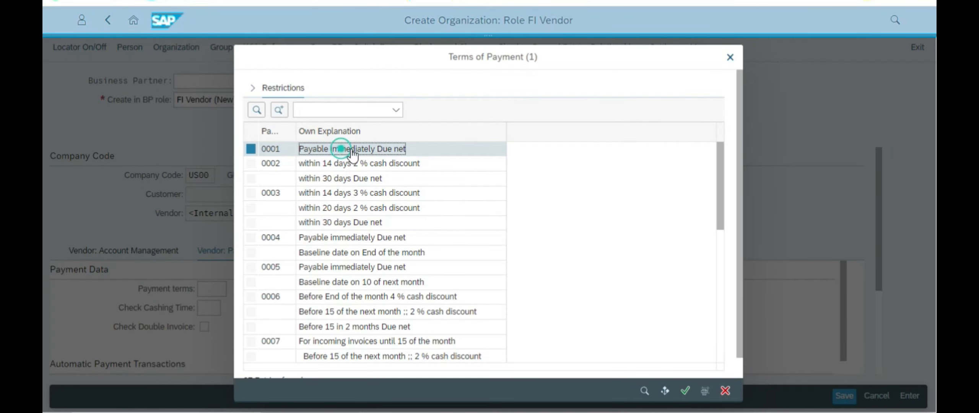
{"action": "left_click", "coordinate": [684, 392]}
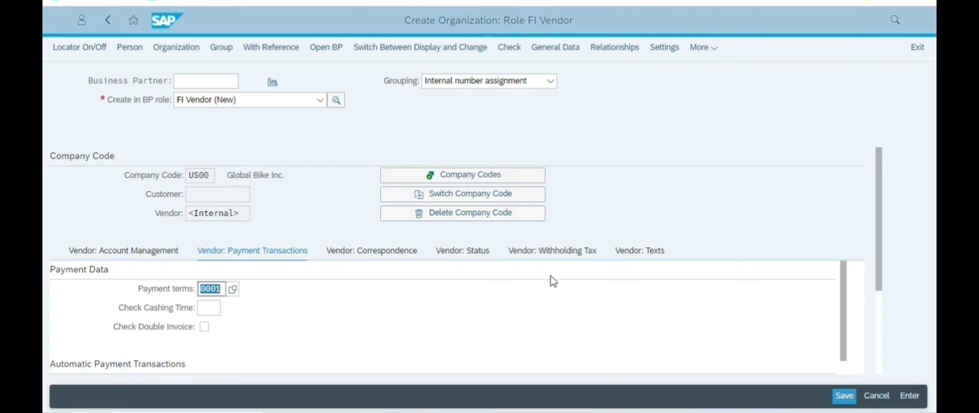
{"action": "key", "text": "alt+Tab"}
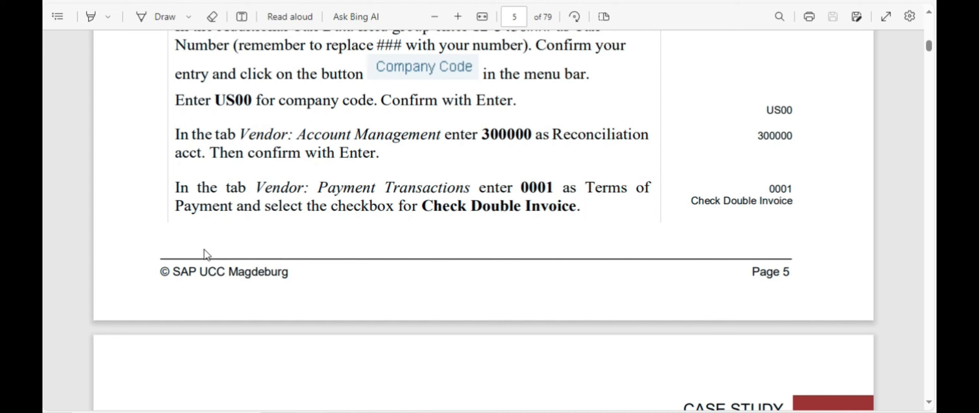
{"action": "key", "text": "alt+Tab"}
{"action": "key", "text": "alt+Tab"}
{"action": "key", "text": "alt+Tab"}
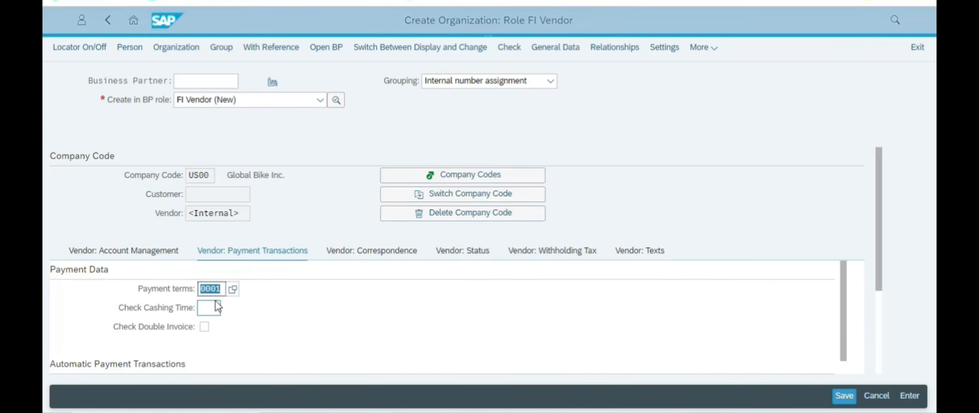
Step: Tick Check Double Invoice, then continue to page 6 of the instructions
{"action": "left_click", "coordinate": [205, 327]}
{"action": "left_click", "coordinate": [313, 312]}
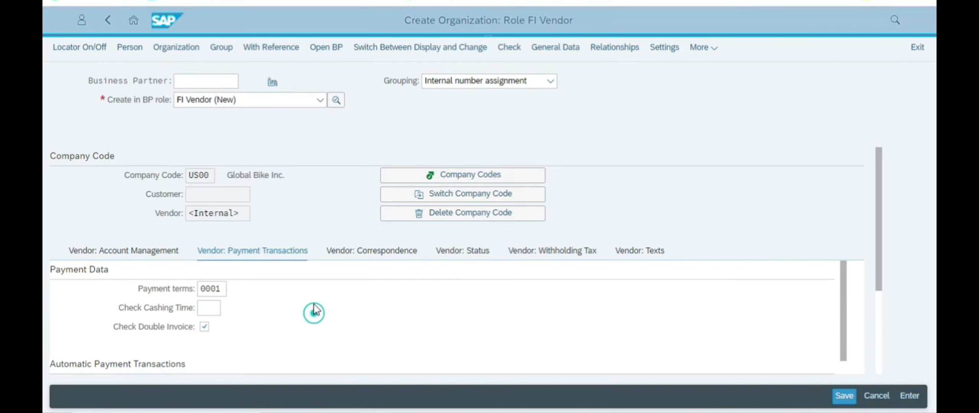
{"action": "key", "text": "alt+Tab"}
{"action": "scroll", "coordinate": [382, 245], "scroll_direction": "down", "scroll_amount": 5}
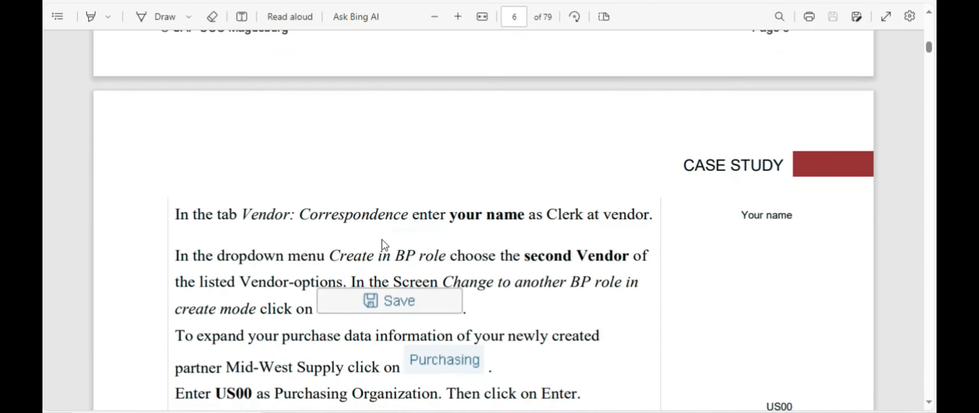
{"action": "scroll", "coordinate": [389, 234], "scroll_direction": "up", "scroll_amount": 5}
{"action": "scroll", "coordinate": [390, 234], "scroll_direction": "down", "scroll_amount": 6}
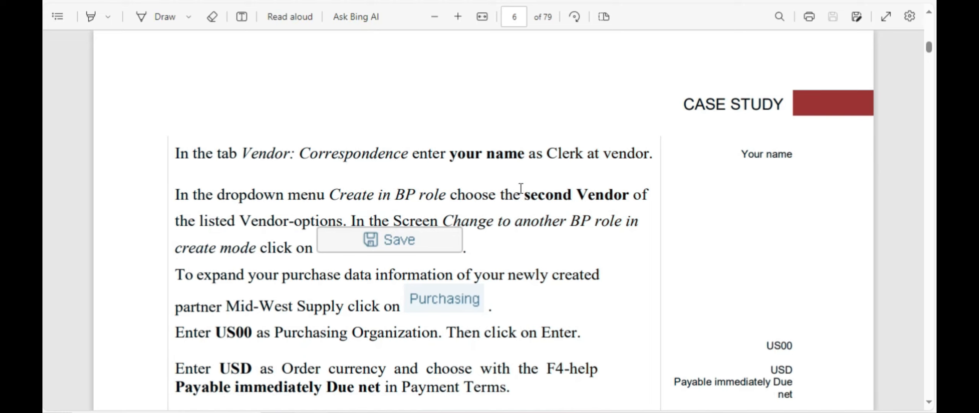
{"action": "left_click_drag", "start_coordinate": [260, 155], "coordinate": [401, 161]}
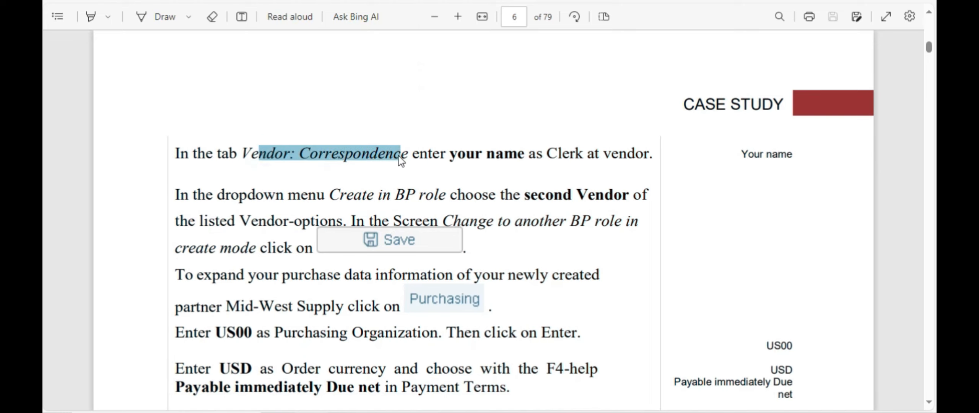
{"action": "key", "text": "alt+Tab"}
{"action": "left_click", "coordinate": [387, 255]}
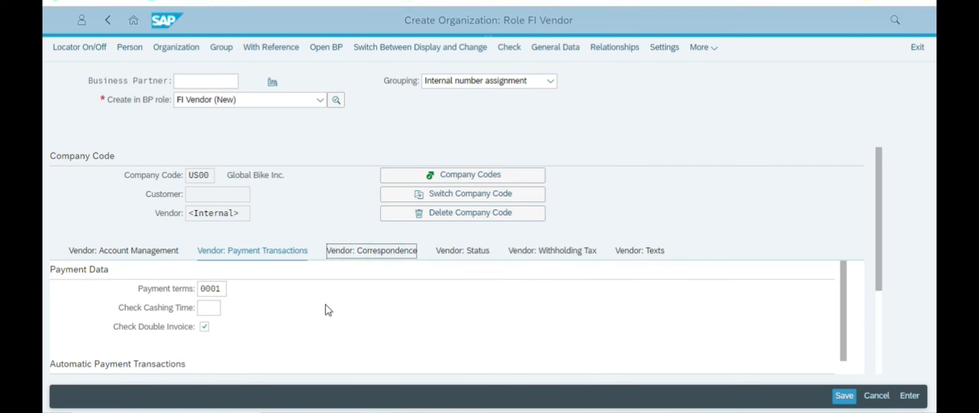
{"action": "key", "text": "alt+Tab"}
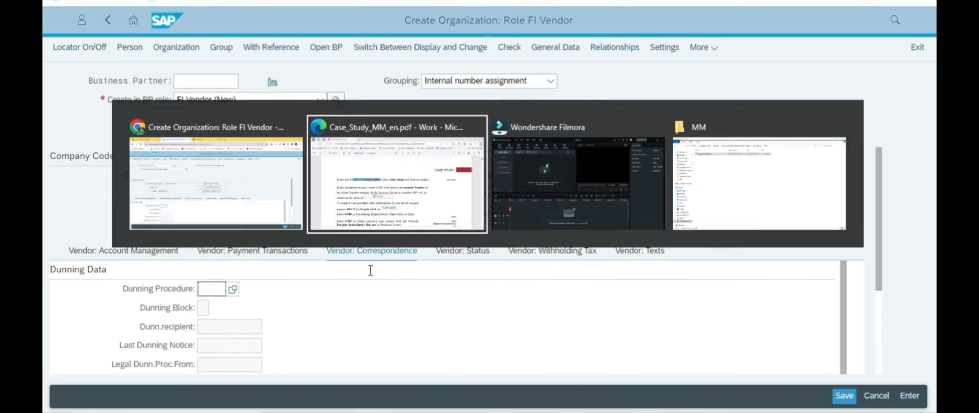
{"action": "scroll", "coordinate": [468, 181], "scroll_direction": "down", "scroll_amount": 2}
{"action": "left_click_drag", "start_coordinate": [467, 93], "coordinate": [635, 95]}
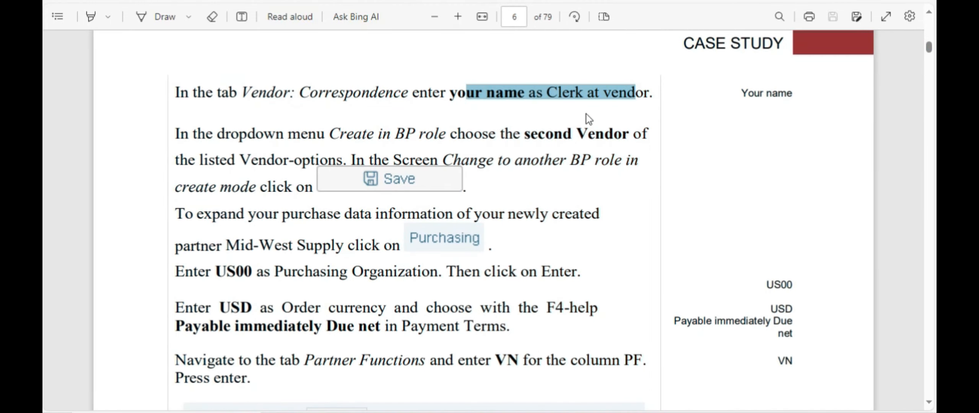
{"action": "key", "text": "alt+Tab"}
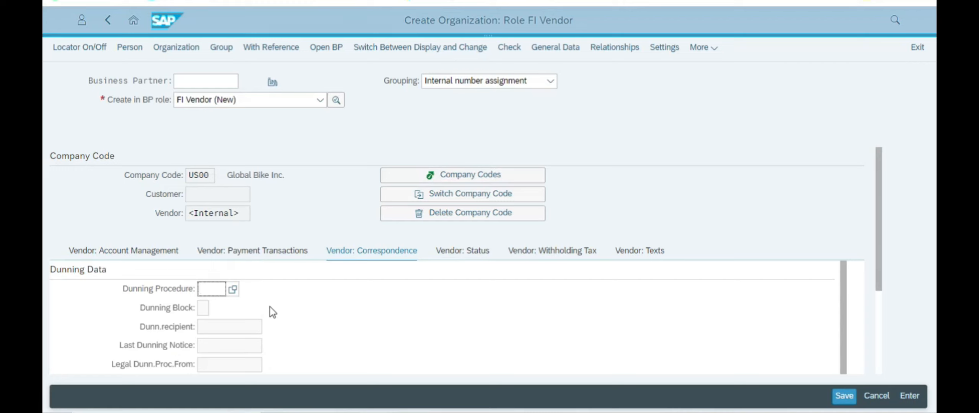
{"action": "scroll", "coordinate": [238, 328], "scroll_direction": "down", "scroll_amount": 2}
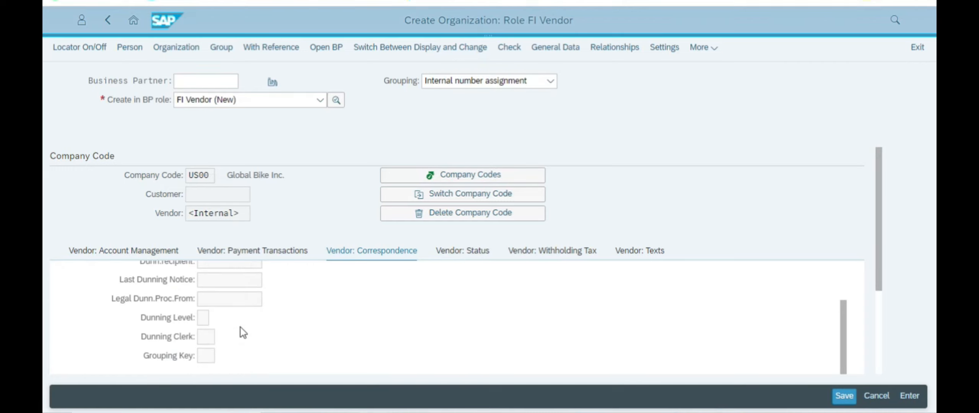
{"action": "scroll", "coordinate": [240, 327], "scroll_direction": "down", "scroll_amount": 3}
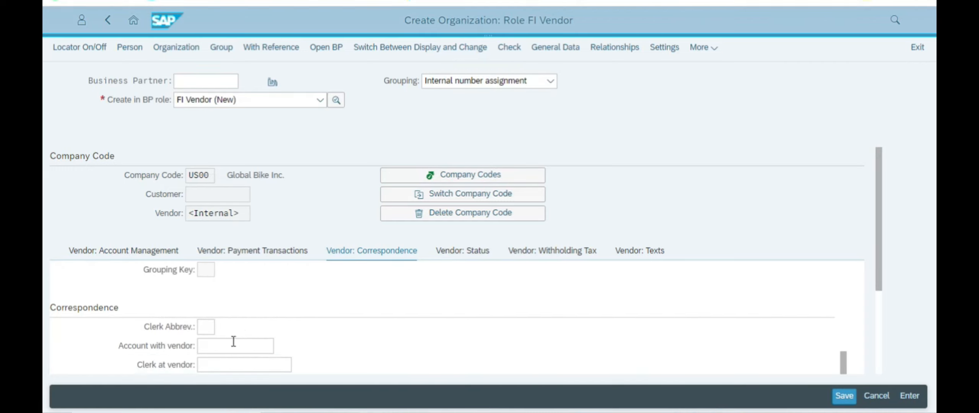
{"action": "scroll", "coordinate": [244, 324], "scroll_direction": "up", "scroll_amount": 5}
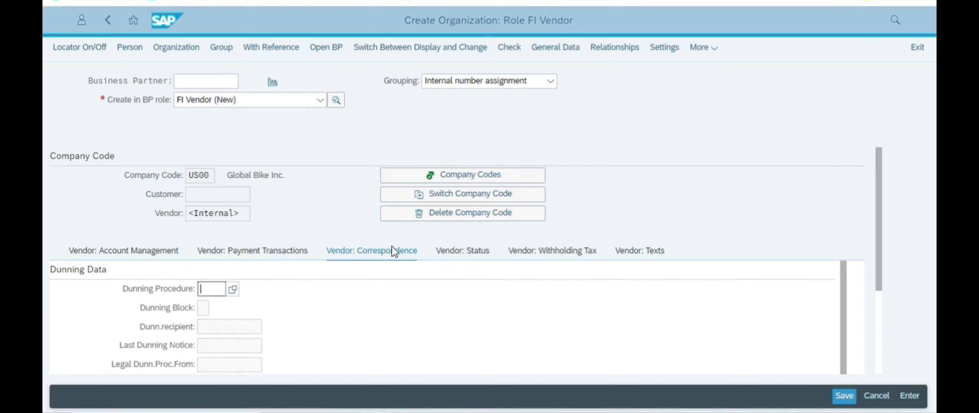
{"action": "scroll", "coordinate": [240, 320], "scroll_direction": "down", "scroll_amount": 1}
{"action": "scroll", "coordinate": [268, 312], "scroll_direction": "up", "scroll_amount": 2}
{"action": "scroll", "coordinate": [262, 329], "scroll_direction": "down", "scroll_amount": 3}
{"action": "scroll", "coordinate": [262, 332], "scroll_direction": "down", "scroll_amount": 6}
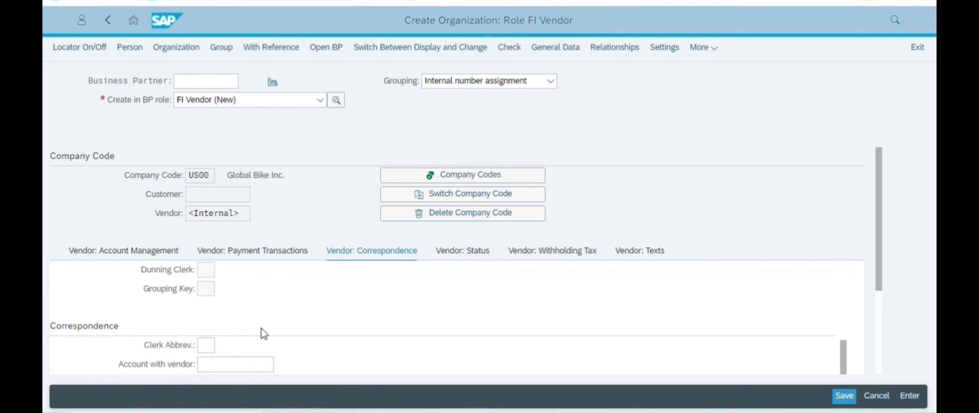
{"action": "left_click", "coordinate": [225, 336]}
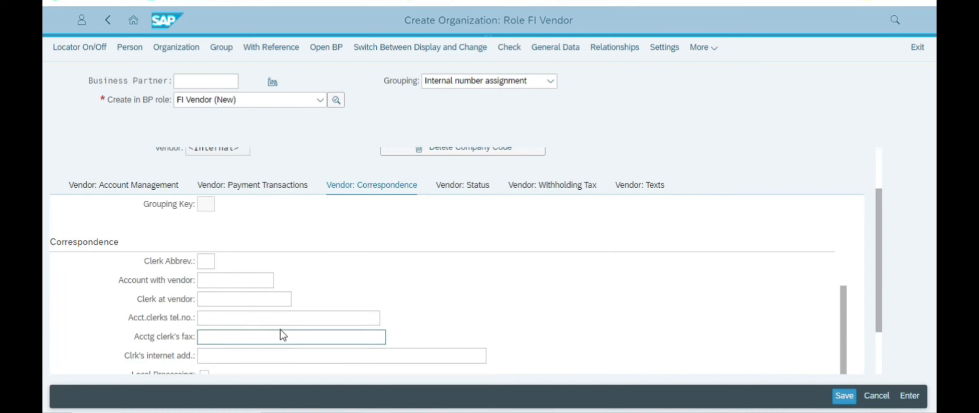
{"action": "scroll", "coordinate": [251, 348], "scroll_direction": "down", "scroll_amount": 3}
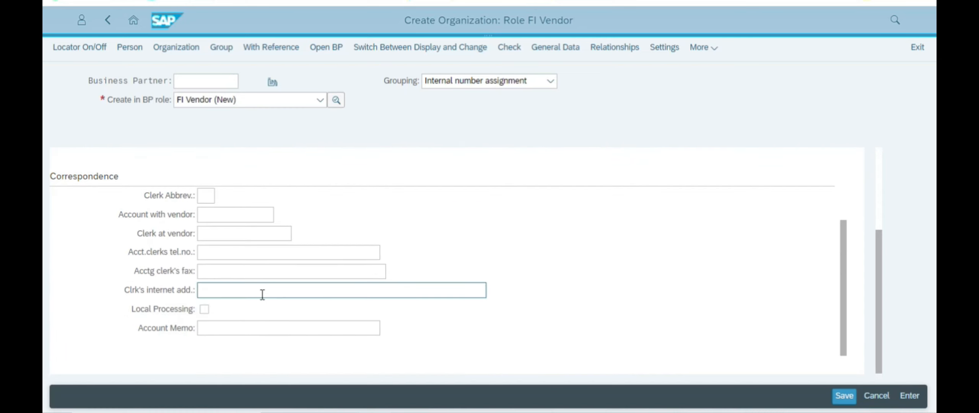
{"action": "key", "text": "alt+Tab"}
{"action": "left_click", "coordinate": [551, 94]}
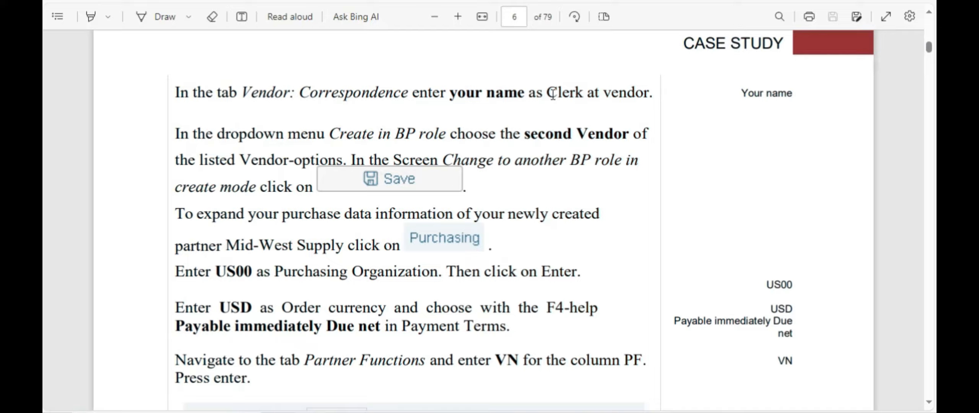
Step: Enter the clerk's name as Clerk at vendor, then read the instruction about changing the BP role
{"action": "key", "text": "alt+Tab"}
{"action": "left_click", "coordinate": [222, 235]}
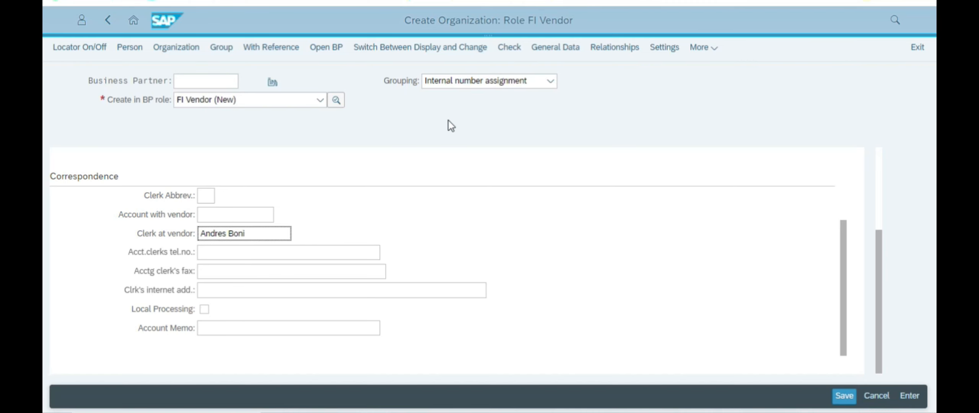
{"action": "key", "text": "alt+Tab"}
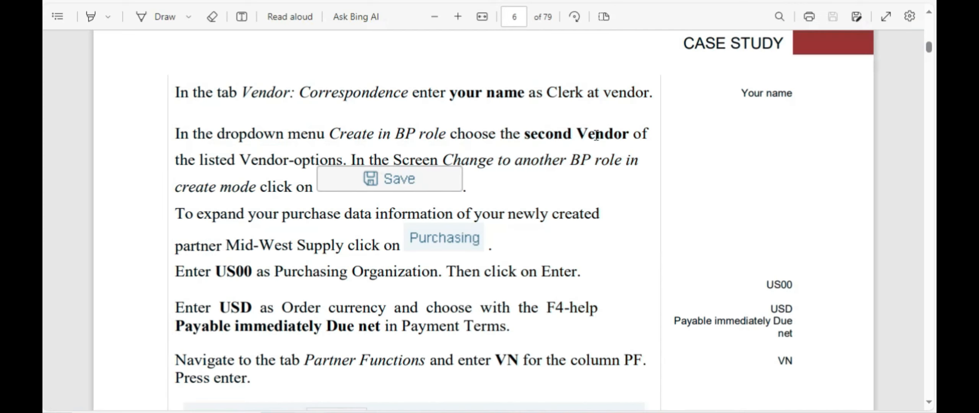
{"action": "left_click_drag", "start_coordinate": [235, 171], "coordinate": [417, 176]}
{"action": "left_click", "coordinate": [577, 156]}
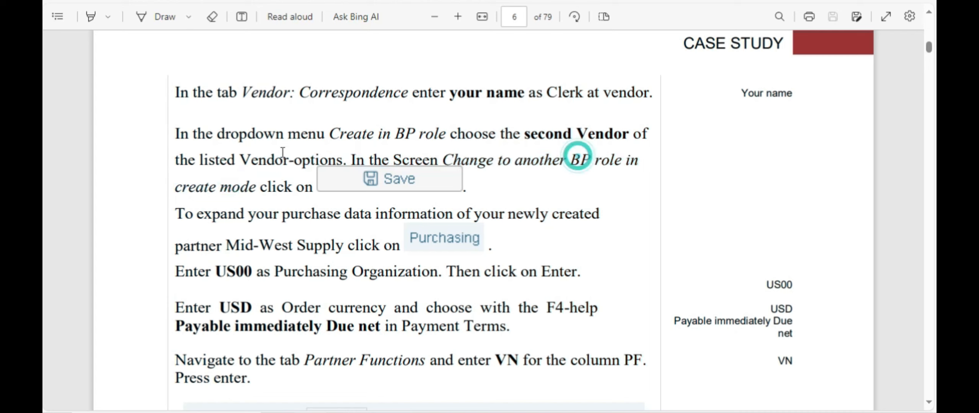
{"action": "left_click_drag", "start_coordinate": [296, 164], "coordinate": [308, 191]}
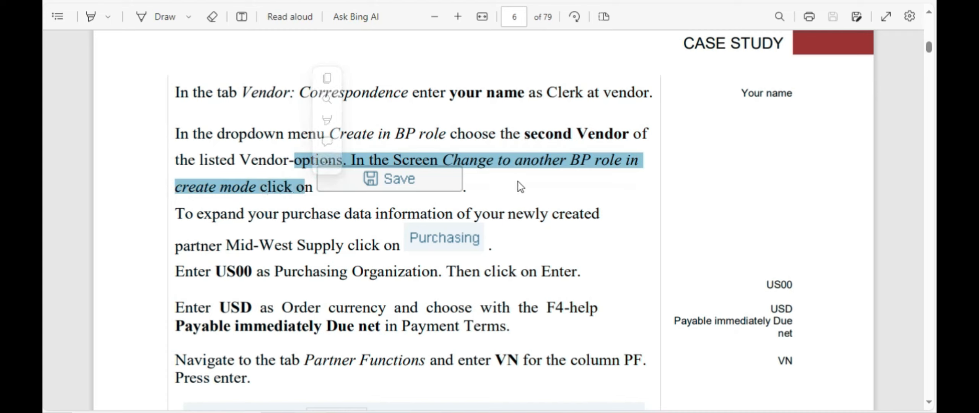
{"action": "left_click", "coordinate": [545, 181]}
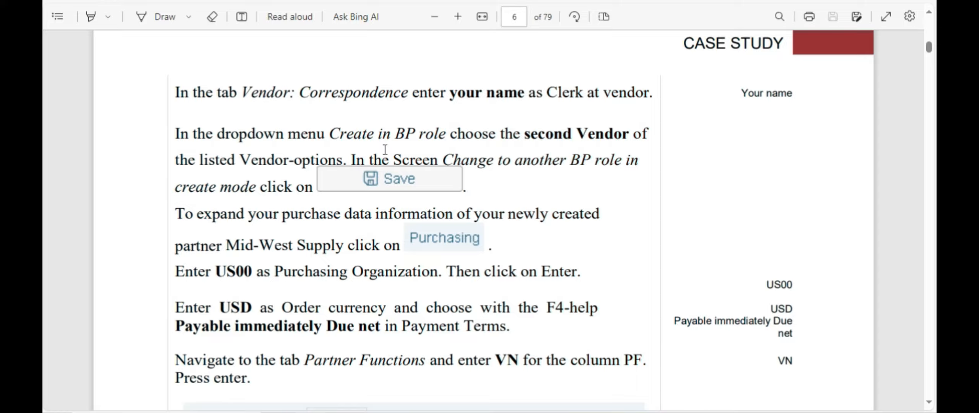
Step: Switch the Create in BP role dropdown from FI Vendor (New) to Vendor
{"action": "key", "text": "alt+Tab"}
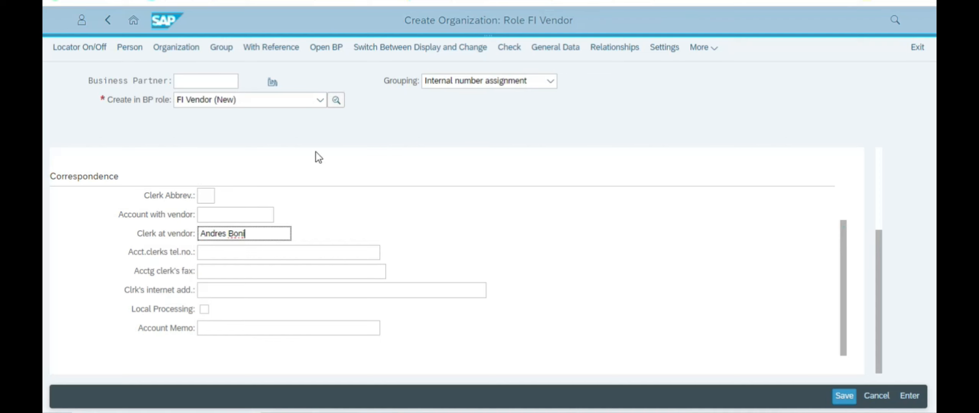
{"action": "left_click", "coordinate": [302, 102]}
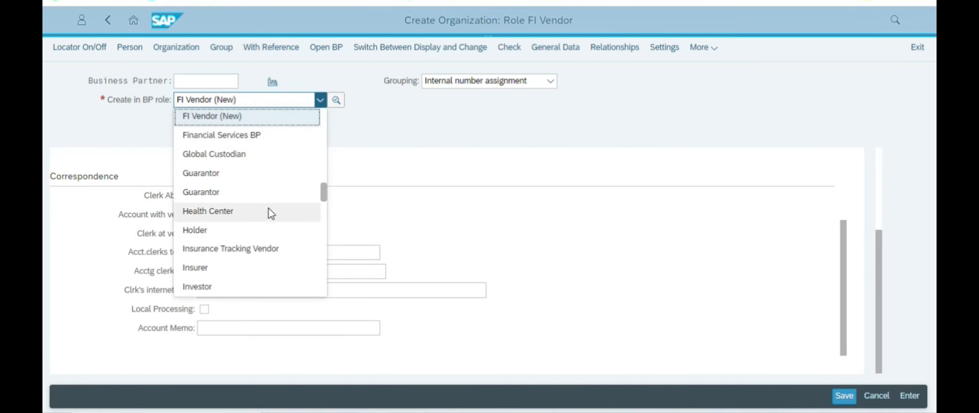
{"action": "scroll", "coordinate": [214, 267], "scroll_direction": "down", "scroll_amount": 5}
{"action": "scroll", "coordinate": [225, 258], "scroll_direction": "down", "scroll_amount": 15}
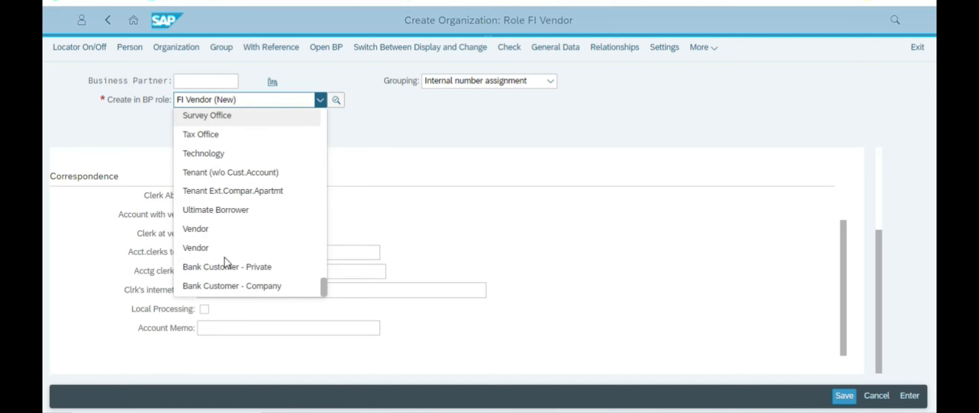
{"action": "left_click", "coordinate": [204, 231]}
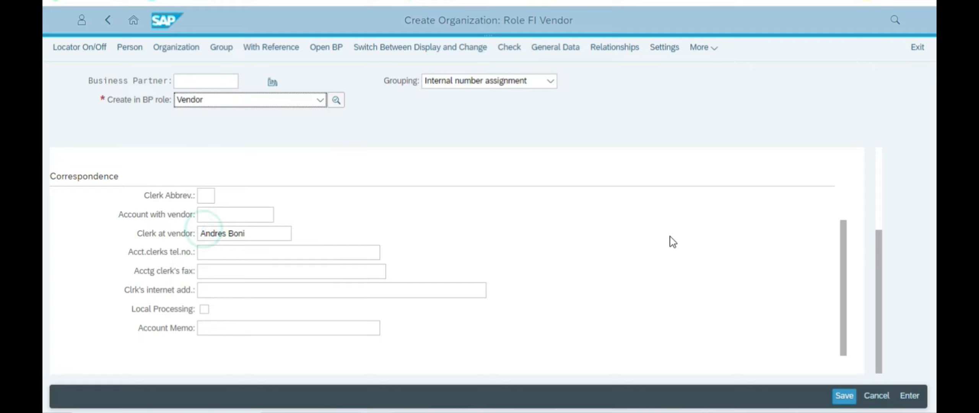
Step: Save the partner in the FI Vendor role before changing roles
{"action": "left_click", "coordinate": [444, 297]}
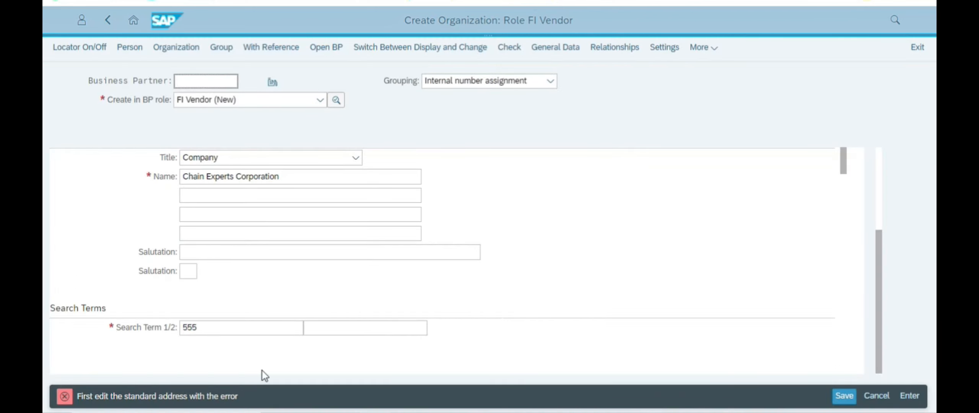
{"action": "scroll", "coordinate": [247, 306], "scroll_direction": "down", "scroll_amount": 3}
{"action": "scroll", "coordinate": [248, 302], "scroll_direction": "down", "scroll_amount": 1}
{"action": "scroll", "coordinate": [256, 284], "scroll_direction": "up", "scroll_amount": 4}
{"action": "scroll", "coordinate": [258, 272], "scroll_direction": "up", "scroll_amount": 3}
{"action": "scroll", "coordinate": [257, 284], "scroll_direction": "down", "scroll_amount": 3}
{"action": "scroll", "coordinate": [252, 290], "scroll_direction": "down", "scroll_amount": 5}
{"action": "scroll", "coordinate": [242, 319], "scroll_direction": "up", "scroll_amount": 2}
{"action": "scroll", "coordinate": [243, 318], "scroll_direction": "down", "scroll_amount": 2}
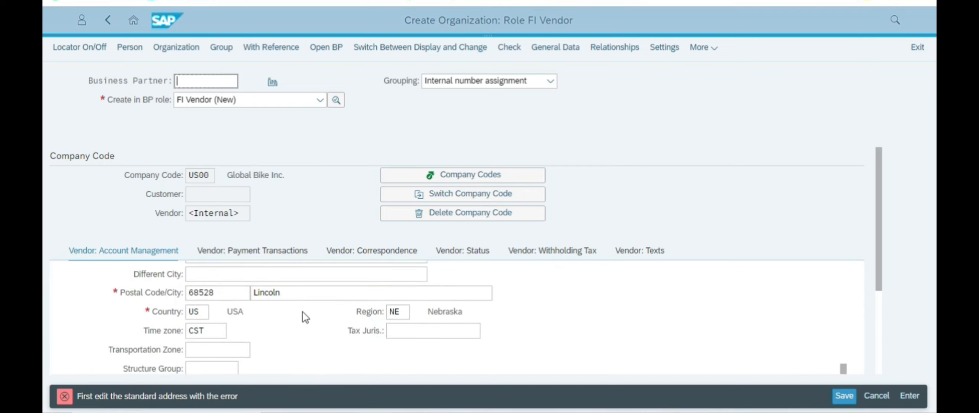
Step: Inspect the standard-address error message on the Account Management tab
{"action": "left_click", "coordinate": [239, 349]}
{"action": "scroll", "coordinate": [237, 346], "scroll_direction": "down", "scroll_amount": 2}
{"action": "scroll", "coordinate": [237, 342], "scroll_direction": "down", "scroll_amount": 5}
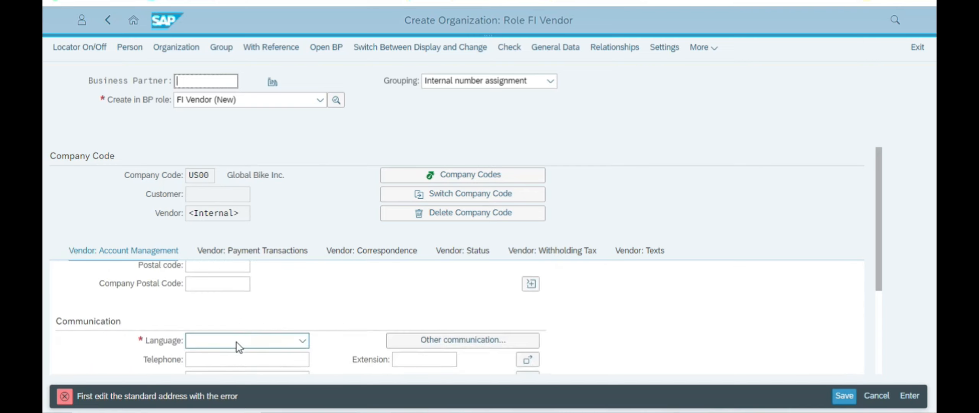
{"action": "scroll", "coordinate": [230, 341], "scroll_direction": "up", "scroll_amount": 2}
{"action": "left_click", "coordinate": [164, 398]}
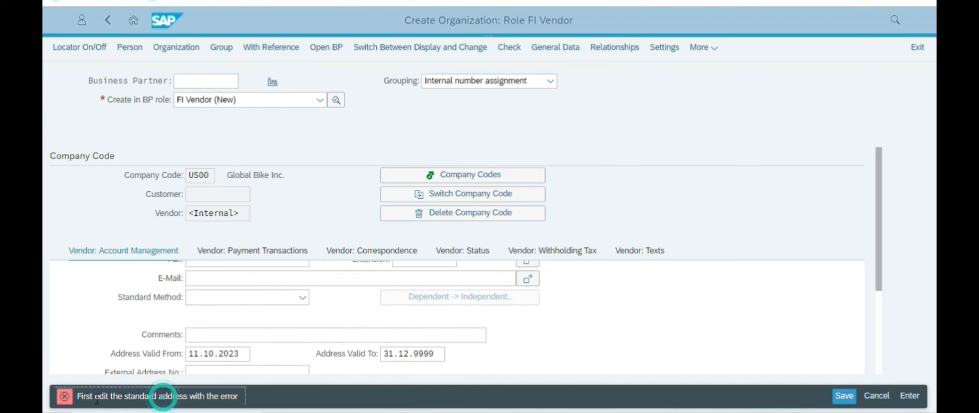
{"action": "left_click", "coordinate": [115, 398]}
{"action": "scroll", "coordinate": [239, 283], "scroll_direction": "up", "scroll_amount": 10}
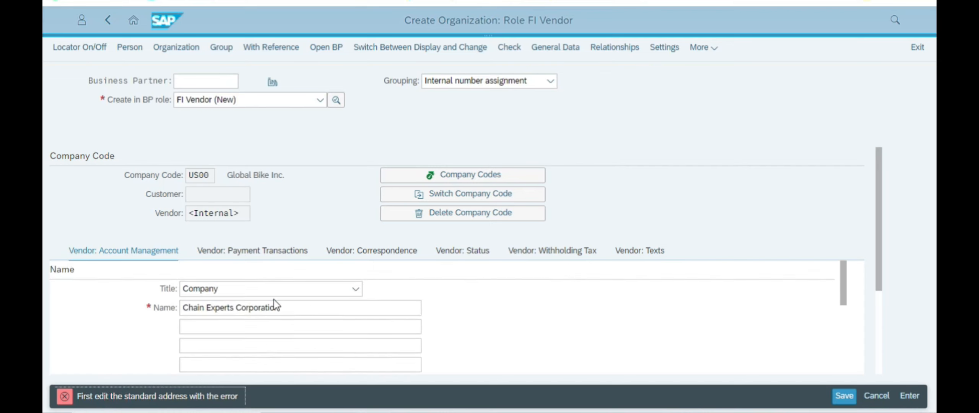
Step: Set the Communication language to English to clear the address error
{"action": "scroll", "coordinate": [258, 309], "scroll_direction": "down", "scroll_amount": 2}
{"action": "left_click", "coordinate": [200, 303]}
{"action": "scroll", "coordinate": [191, 298], "scroll_direction": "up", "scroll_amount": 2}
{"action": "scroll", "coordinate": [260, 310], "scroll_direction": "down", "scroll_amount": 6}
{"action": "scroll", "coordinate": [248, 314], "scroll_direction": "down", "scroll_amount": 5}
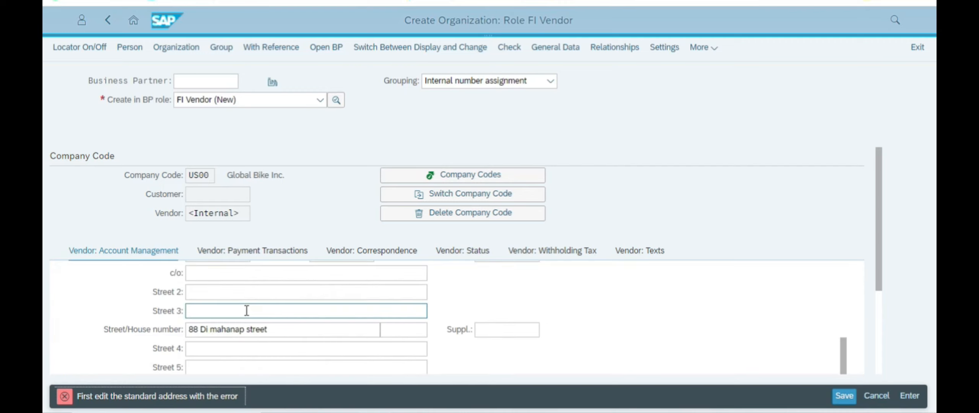
{"action": "scroll", "coordinate": [247, 316], "scroll_direction": "up", "scroll_amount": 3}
{"action": "left_click", "coordinate": [250, 313]}
{"action": "scroll", "coordinate": [250, 316], "scroll_direction": "down", "scroll_amount": 5}
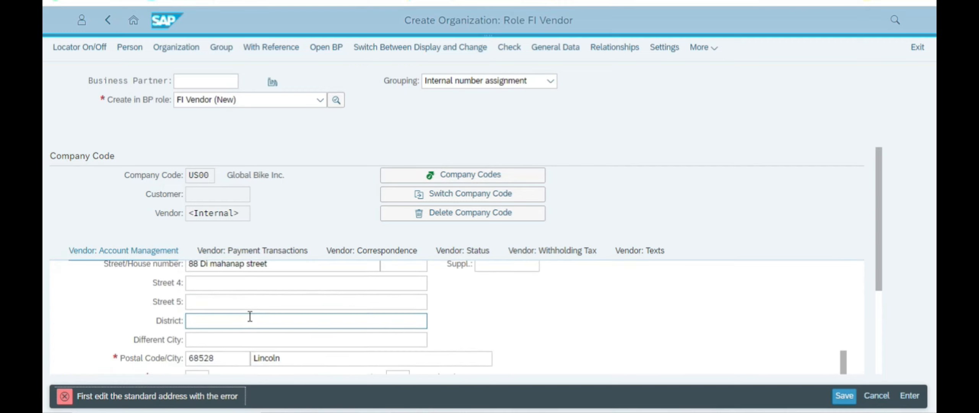
{"action": "scroll", "coordinate": [249, 317], "scroll_direction": "down", "scroll_amount": 3}
{"action": "scroll", "coordinate": [250, 317], "scroll_direction": "up", "scroll_amount": 3}
{"action": "scroll", "coordinate": [249, 317], "scroll_direction": "down", "scroll_amount": 6}
{"action": "scroll", "coordinate": [250, 316], "scroll_direction": "down", "scroll_amount": 3}
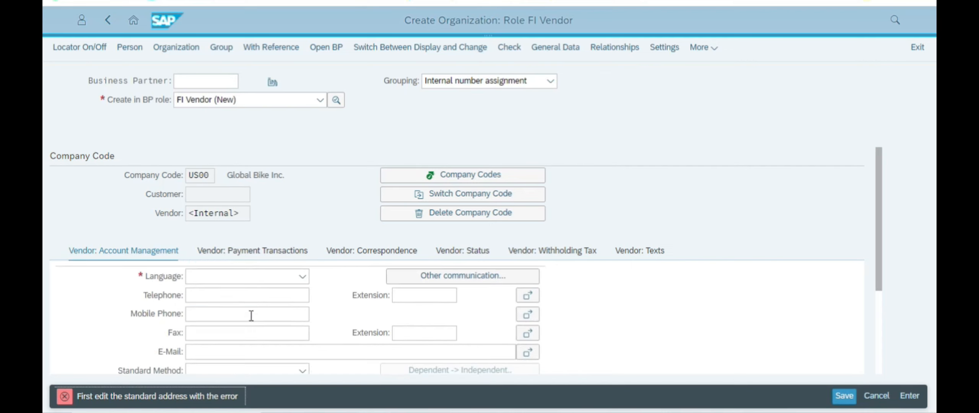
{"action": "left_click", "coordinate": [283, 282]}
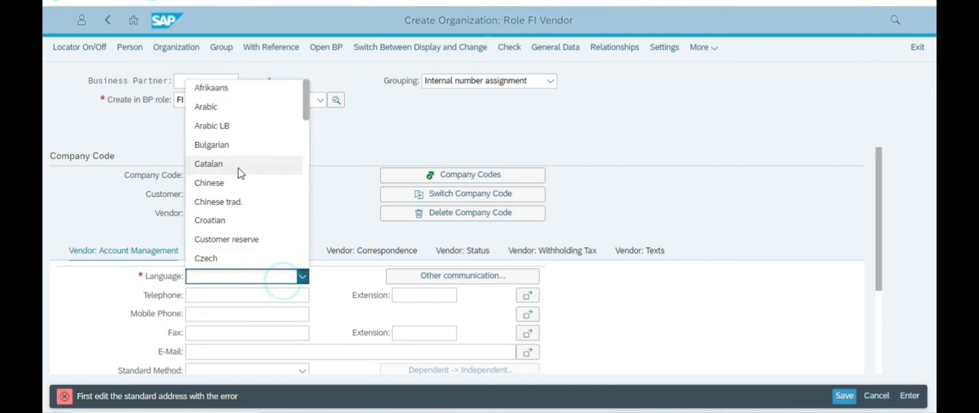
{"action": "type", "text": "English"}
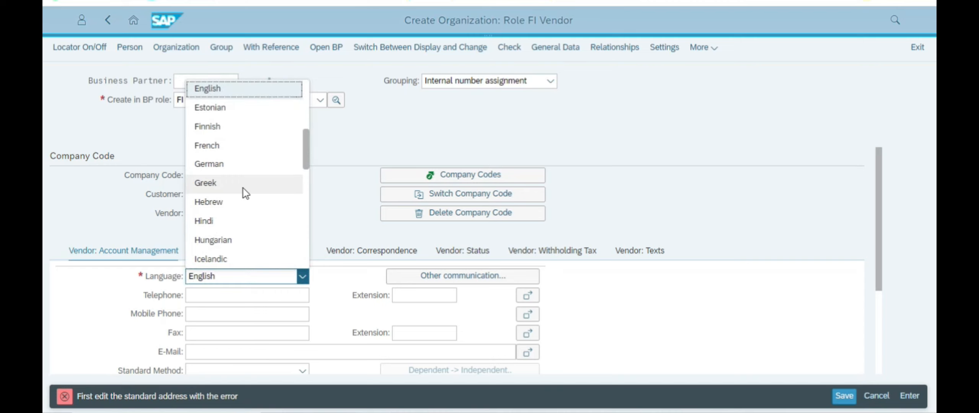
{"action": "key", "text": "Return"}
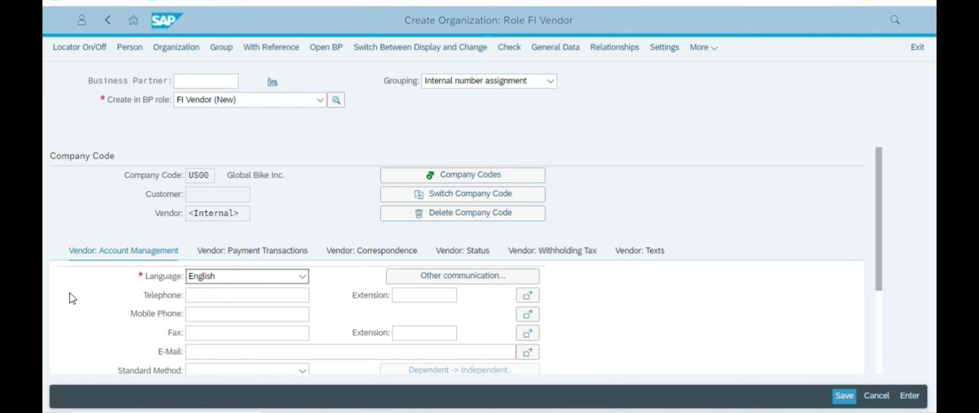
Step: Switch the partner to the Vendor role and save its FI Vendor data first, which reports General Data errors
{"action": "scroll", "coordinate": [104, 333], "scroll_direction": "down", "scroll_amount": 5}
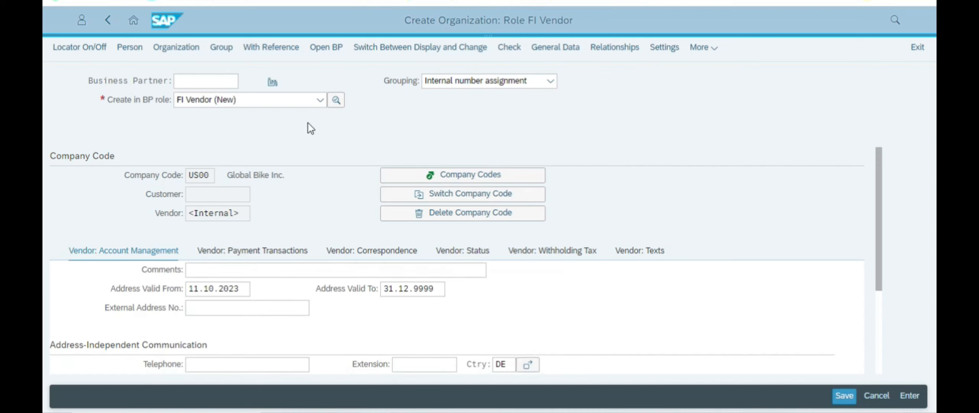
{"action": "left_click", "coordinate": [269, 105]}
{"action": "scroll", "coordinate": [253, 253], "scroll_direction": "down", "scroll_amount": 10}
{"action": "scroll", "coordinate": [249, 249], "scroll_direction": "down", "scroll_amount": 10}
{"action": "scroll", "coordinate": [217, 266], "scroll_direction": "down", "scroll_amount": 5}
{"action": "left_click", "coordinate": [214, 232]}
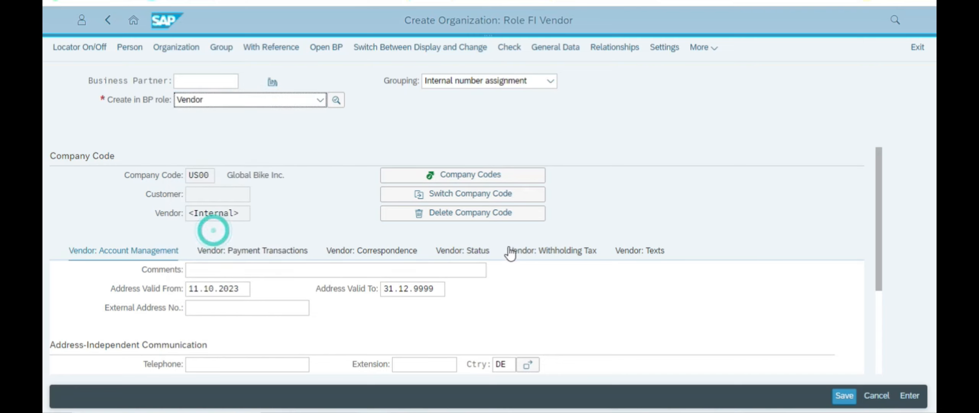
{"action": "key", "text": "alt+Tab"}
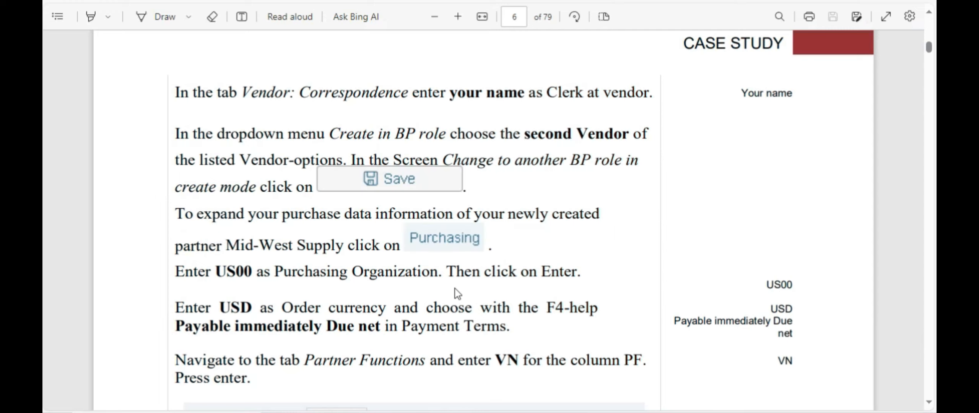
{"action": "key", "text": "alt+Tab"}
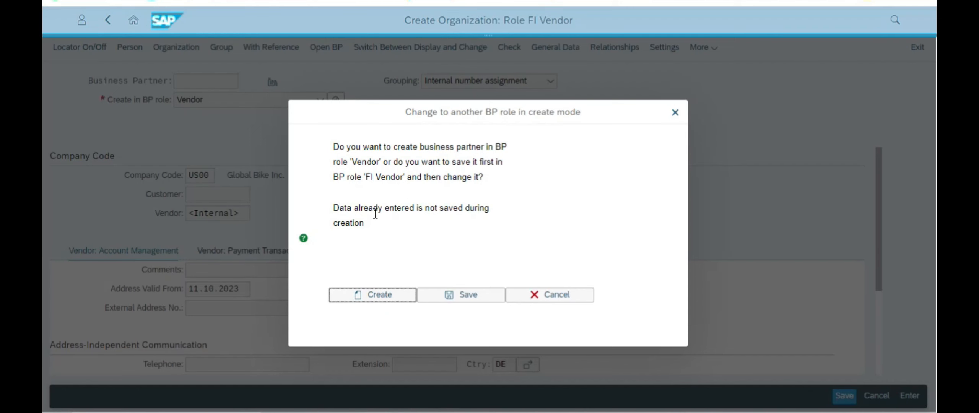
{"action": "left_click", "coordinate": [450, 293]}
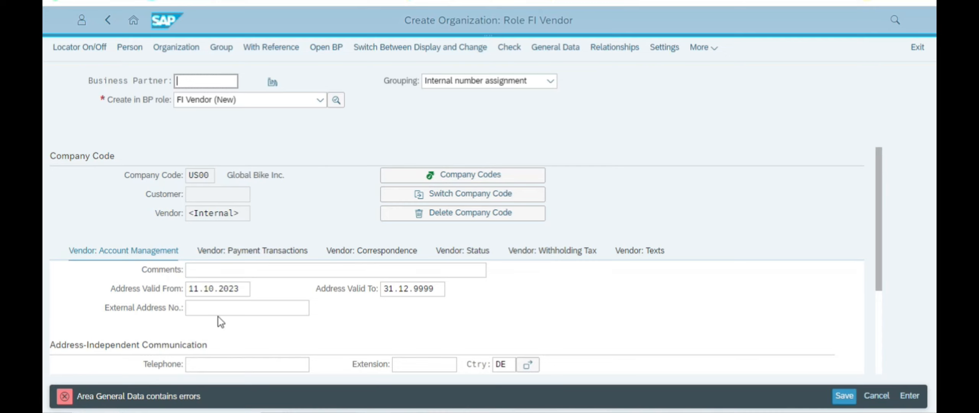
Step: Scroll Vendor: Account Management and open Vendor: Payment Transactions, which lands on the missing Language Key error
{"action": "scroll", "coordinate": [202, 285], "scroll_direction": "up", "scroll_amount": 10}
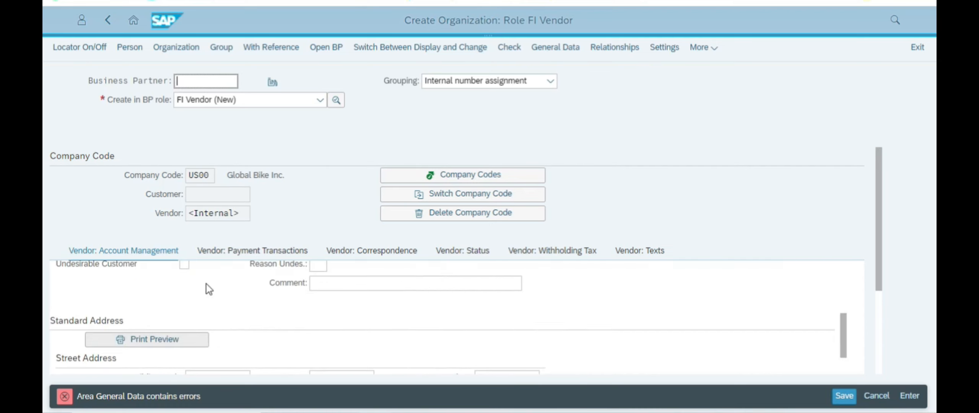
{"action": "scroll", "coordinate": [208, 286], "scroll_direction": "up", "scroll_amount": 3}
{"action": "scroll", "coordinate": [213, 295], "scroll_direction": "down", "scroll_amount": 6}
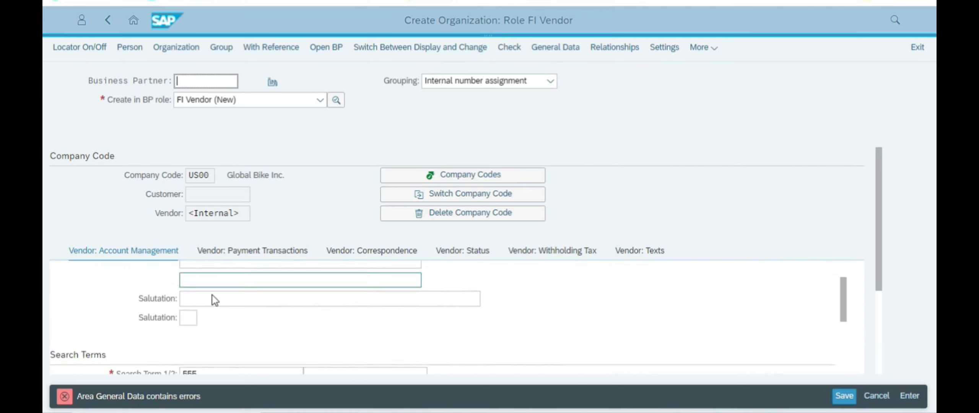
{"action": "scroll", "coordinate": [213, 296], "scroll_direction": "down", "scroll_amount": 10}
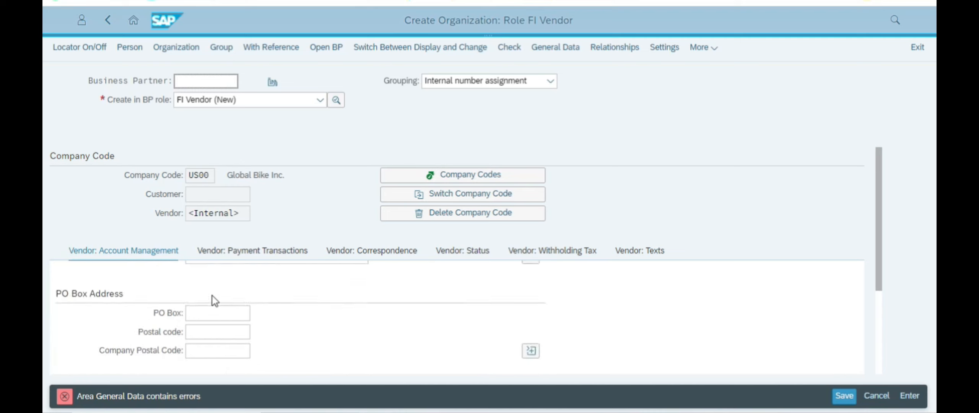
{"action": "scroll", "coordinate": [215, 335], "scroll_direction": "down", "scroll_amount": 4}
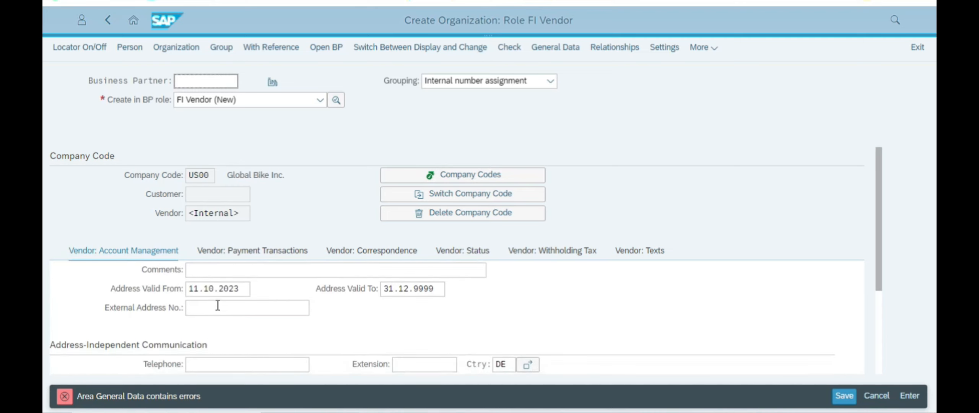
{"action": "left_click", "coordinate": [264, 254]}
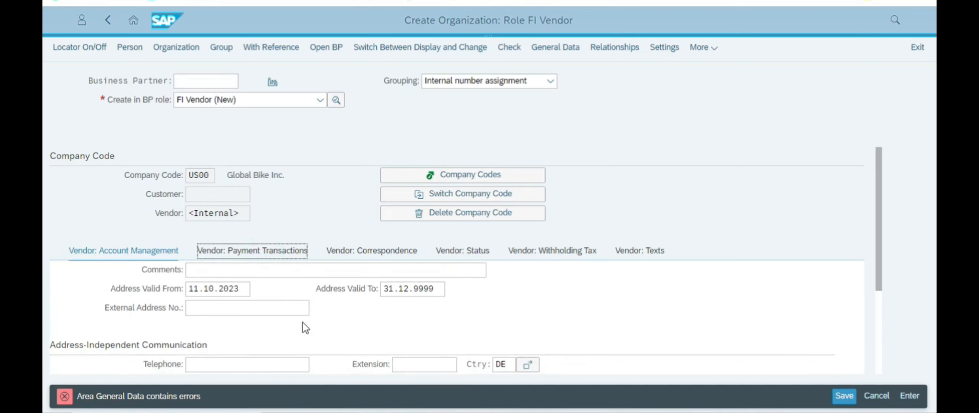
{"action": "scroll", "coordinate": [261, 285], "scroll_direction": "down", "scroll_amount": 5}
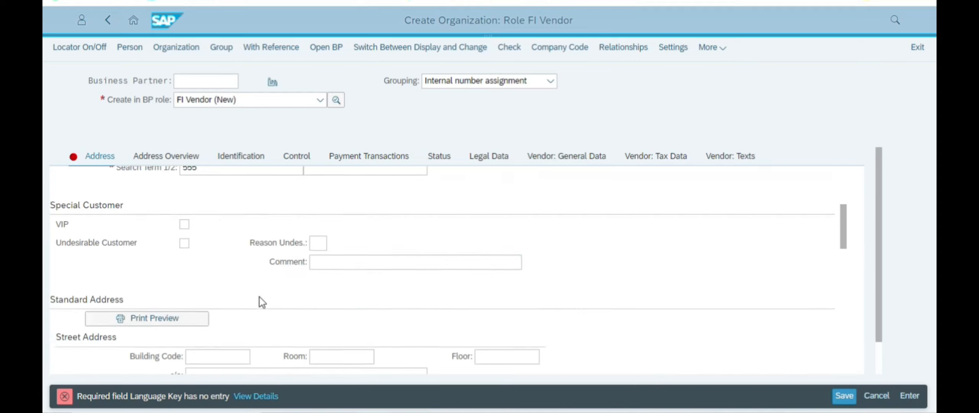
{"action": "scroll", "coordinate": [260, 297], "scroll_direction": "down", "scroll_amount": 9}
{"action": "scroll", "coordinate": [261, 300], "scroll_direction": "up", "scroll_amount": 4}
{"action": "scroll", "coordinate": [261, 299], "scroll_direction": "down", "scroll_amount": 6}
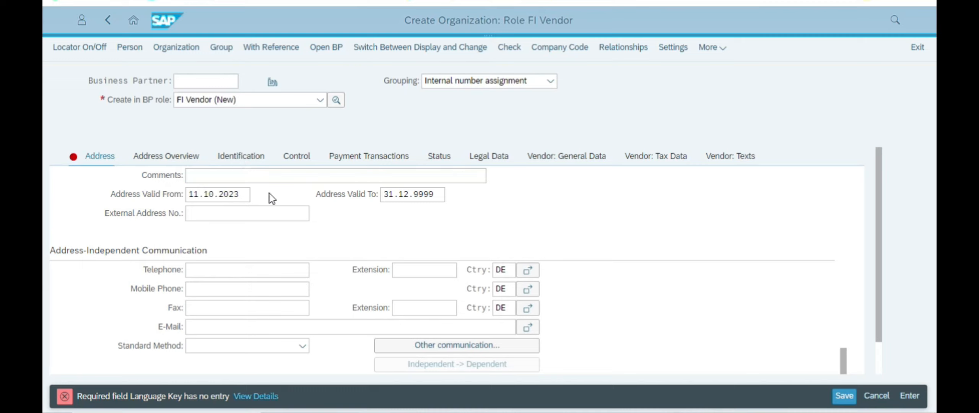
{"action": "scroll", "coordinate": [183, 349], "scroll_direction": "down", "scroll_amount": 1}
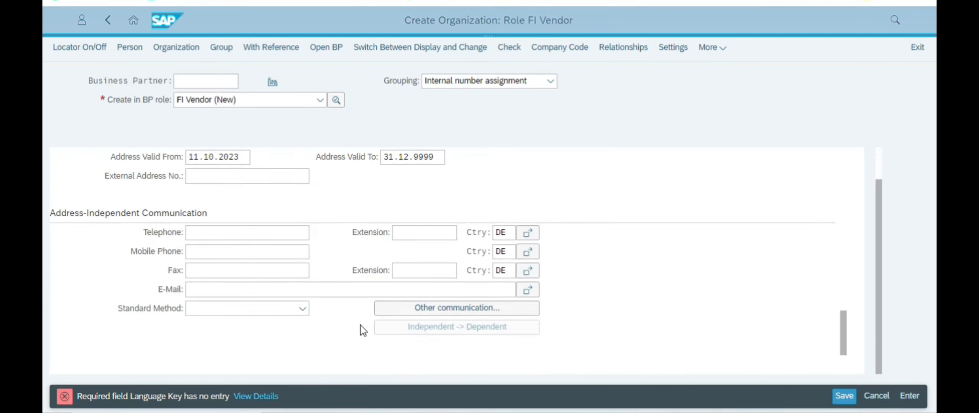
{"action": "scroll", "coordinate": [361, 325], "scroll_direction": "up", "scroll_amount": 2}
{"action": "left_click", "coordinate": [255, 398]}
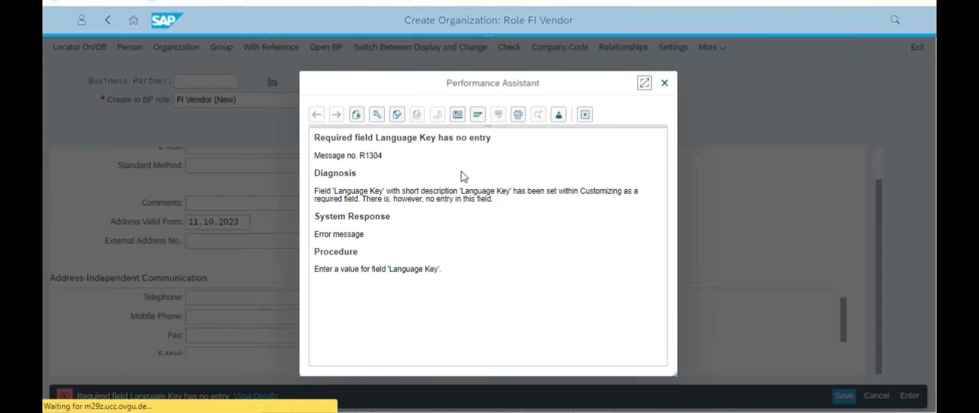
{"action": "left_click_drag", "start_coordinate": [348, 191], "coordinate": [633, 193]}
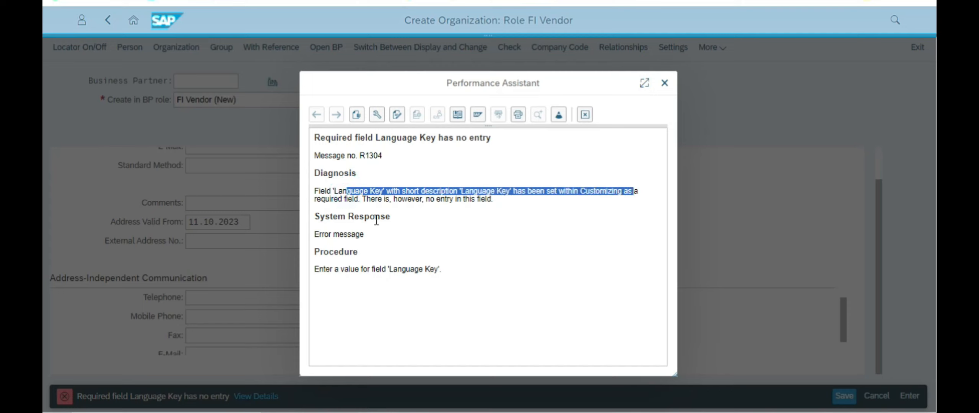
{"action": "left_click", "coordinate": [394, 198]}
{"action": "left_click", "coordinate": [664, 82]}
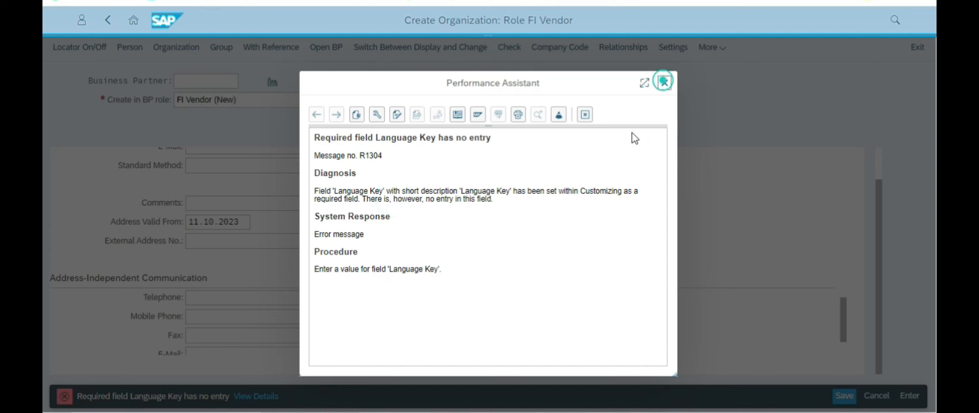
{"action": "scroll", "coordinate": [444, 206], "scroll_direction": "up", "scroll_amount": 10}
{"action": "scroll", "coordinate": [478, 241], "scroll_direction": "up", "scroll_amount": 5}
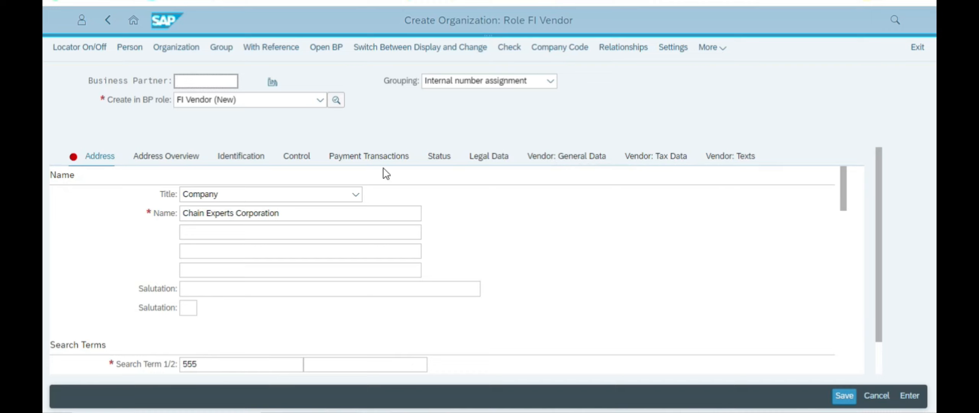
Step: Review the vendor's Tax Data, General Data, Legal Data and Payment Transactions tabs
{"action": "scroll", "coordinate": [765, 191], "scroll_direction": "down", "scroll_amount": 3}
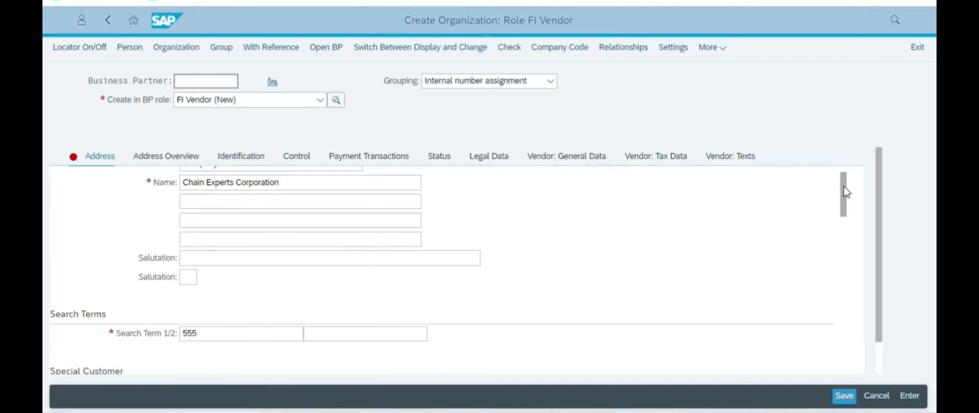
{"action": "scroll", "coordinate": [716, 206], "scroll_direction": "up", "scroll_amount": 3}
{"action": "left_click", "coordinate": [654, 164]}
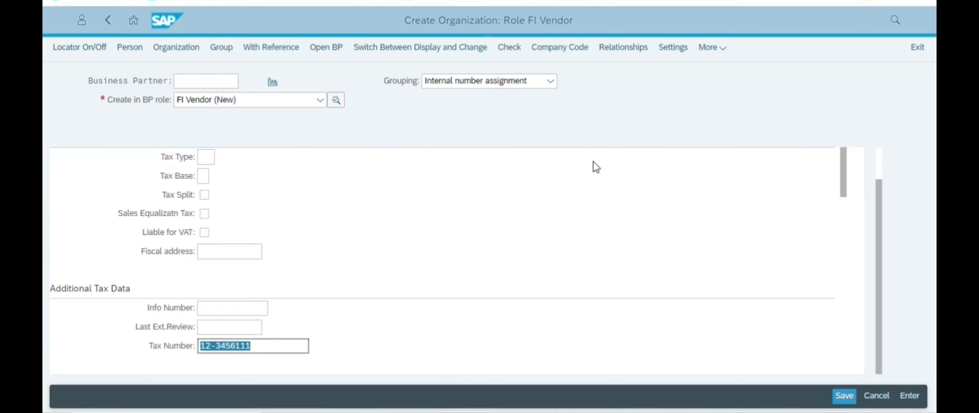
{"action": "scroll", "coordinate": [514, 293], "scroll_direction": "down", "scroll_amount": 10}
{"action": "scroll", "coordinate": [515, 291], "scroll_direction": "up", "scroll_amount": 7}
{"action": "scroll", "coordinate": [513, 289], "scroll_direction": "down", "scroll_amount": 2}
{"action": "scroll", "coordinate": [513, 285], "scroll_direction": "up", "scroll_amount": 8}
{"action": "left_click", "coordinate": [555, 163]}
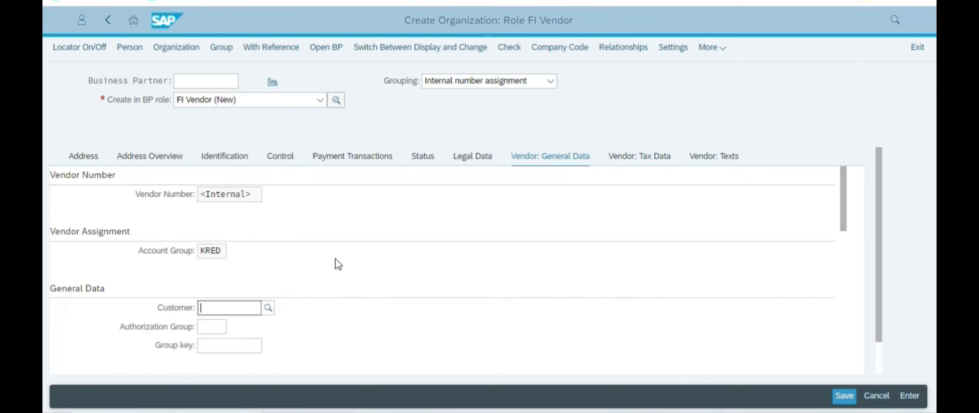
{"action": "scroll", "coordinate": [334, 263], "scroll_direction": "down", "scroll_amount": 10}
{"action": "scroll", "coordinate": [333, 264], "scroll_direction": "down", "scroll_amount": 5}
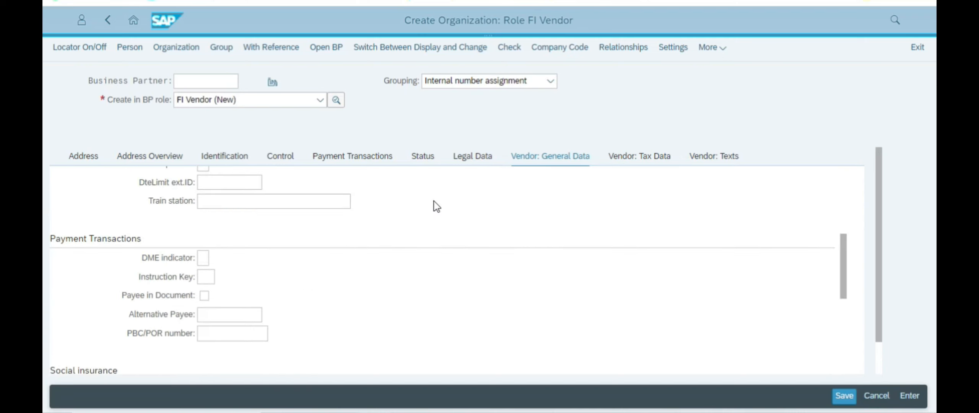
{"action": "left_click", "coordinate": [471, 160]}
{"action": "left_click", "coordinate": [379, 163]}
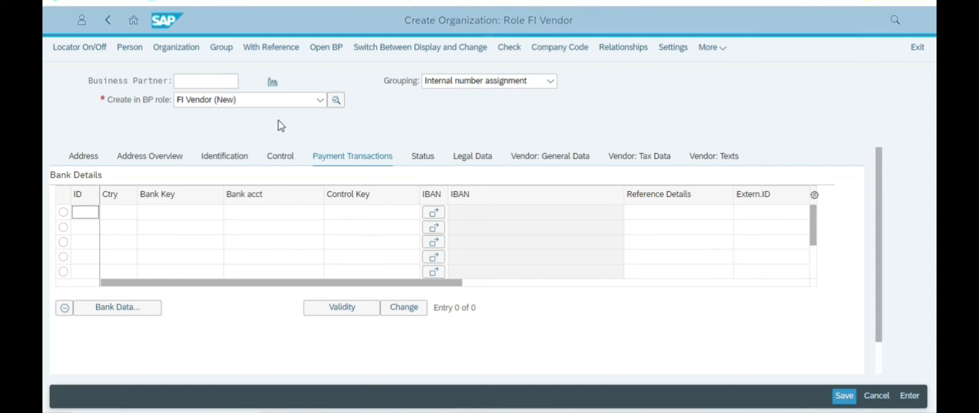
Step: Go to the Company Code Vendor: Correspondence data and check the clerk's phone and internet address fields
{"action": "left_click", "coordinate": [558, 46]}
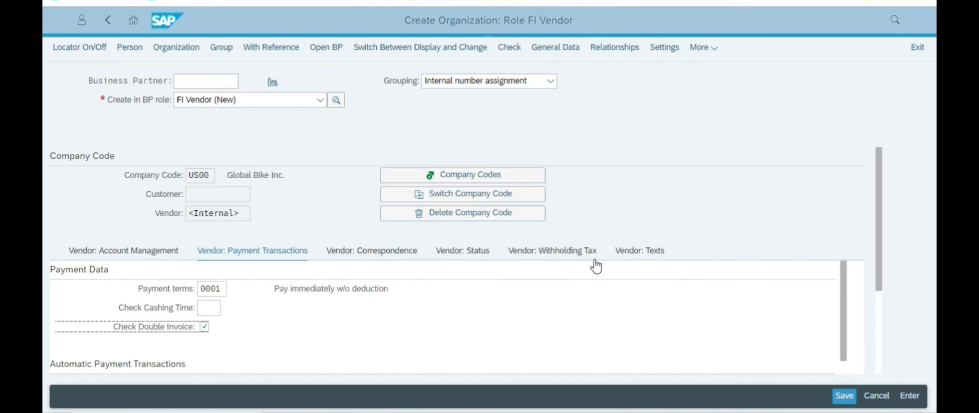
{"action": "left_click", "coordinate": [356, 251]}
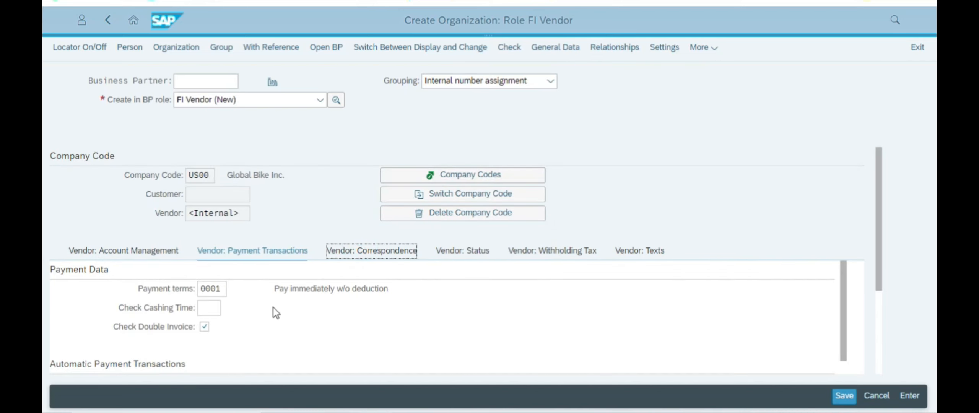
{"action": "scroll", "coordinate": [270, 312], "scroll_direction": "down", "scroll_amount": 5}
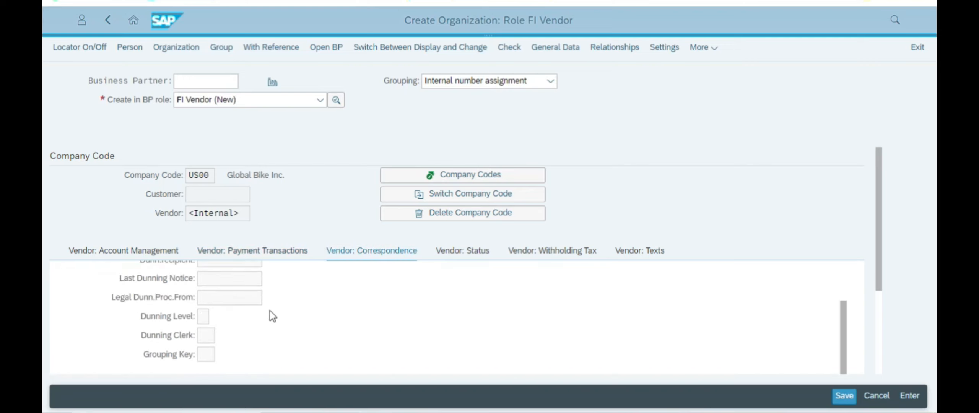
{"action": "scroll", "coordinate": [272, 316], "scroll_direction": "down", "scroll_amount": 5}
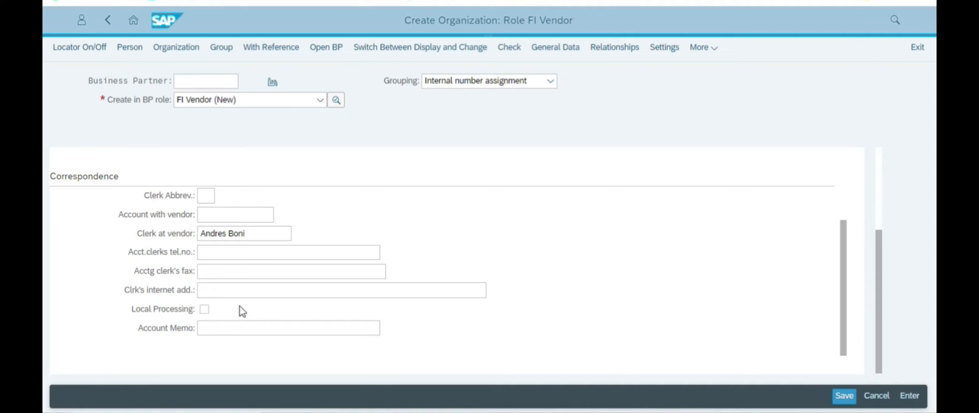
{"action": "left_click", "coordinate": [203, 255]}
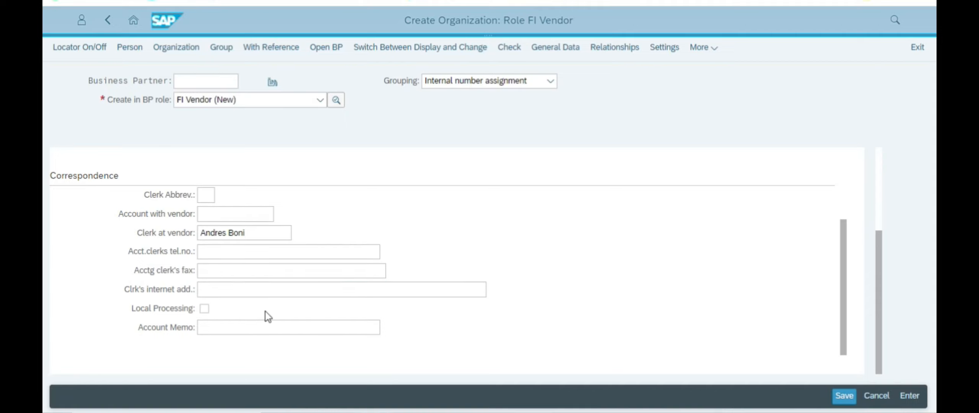
{"action": "left_click", "coordinate": [226, 285]}
{"action": "key", "text": "alt+Tab"}
Step: Highlight 300000, US00, US NE and 68528 Lincoln in the case study PDF
{"action": "scroll", "coordinate": [350, 261], "scroll_direction": "up", "scroll_amount": 2}
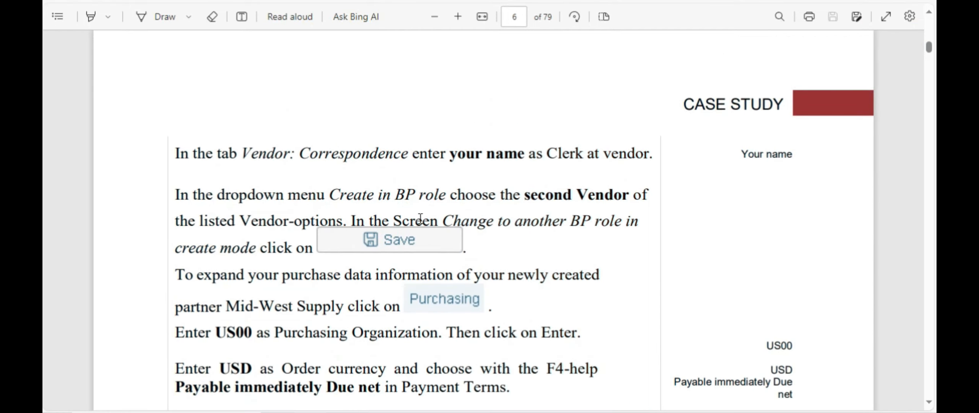
{"action": "scroll", "coordinate": [540, 219], "scroll_direction": "up", "scroll_amount": 2}
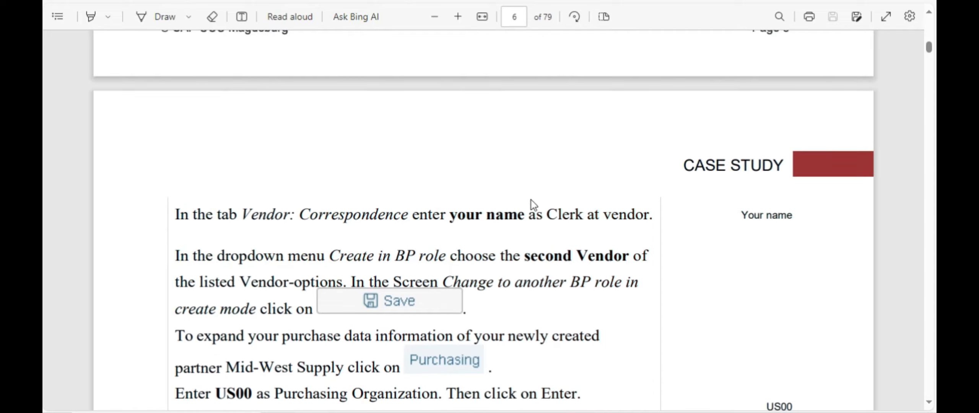
{"action": "left_click_drag", "start_coordinate": [345, 258], "coordinate": [496, 256]}
{"action": "scroll", "coordinate": [634, 243], "scroll_direction": "up", "scroll_amount": 4}
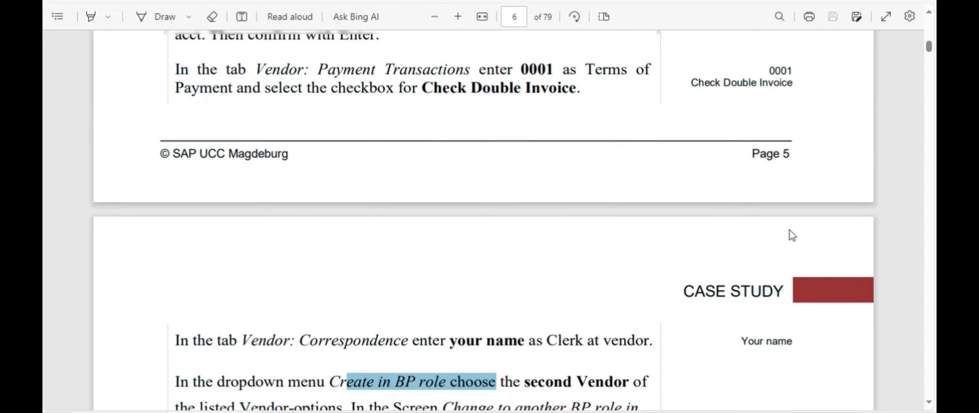
{"action": "scroll", "coordinate": [792, 230], "scroll_direction": "up", "scroll_amount": 6}
{"action": "left_click_drag", "start_coordinate": [759, 196], "coordinate": [811, 196]}
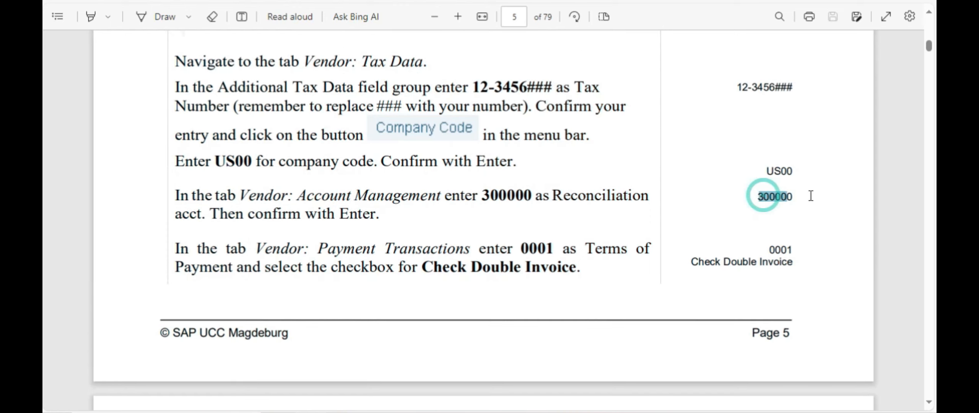
{"action": "left_click_drag", "start_coordinate": [762, 170], "coordinate": [792, 149]}
{"action": "scroll", "coordinate": [735, 172], "scroll_direction": "up", "scroll_amount": 16}
{"action": "left_click_drag", "start_coordinate": [727, 137], "coordinate": [791, 140]}
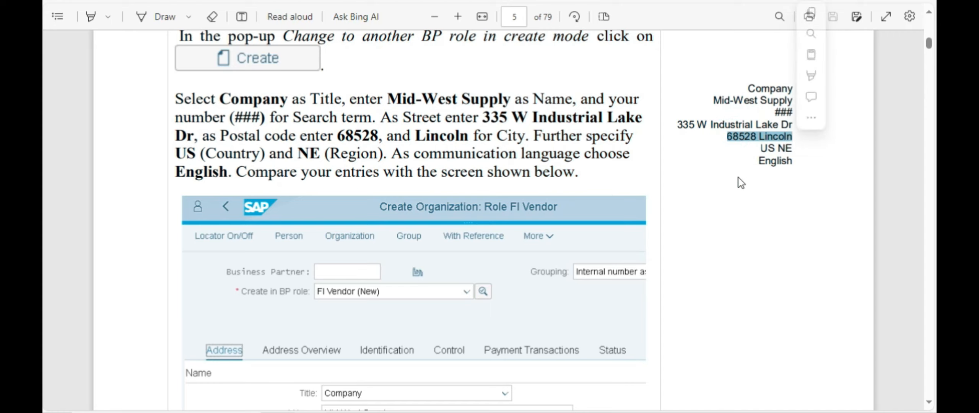
{"action": "left_click", "coordinate": [758, 170]}
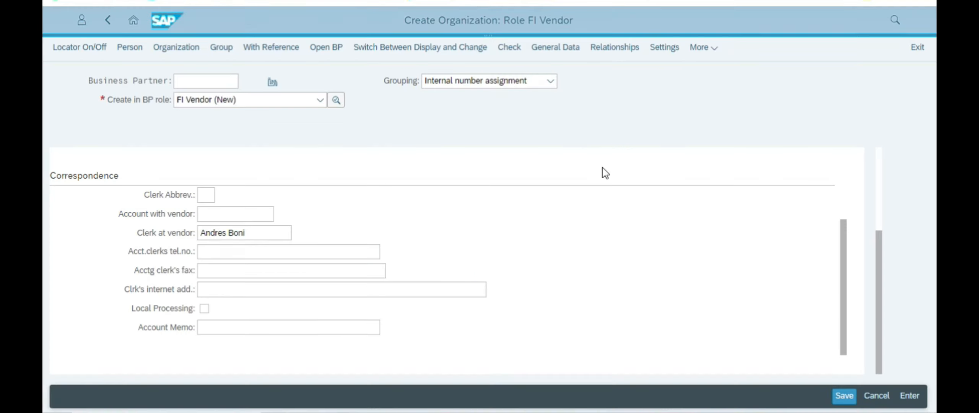
{"action": "scroll", "coordinate": [451, 218], "scroll_direction": "up", "scroll_amount": 6}
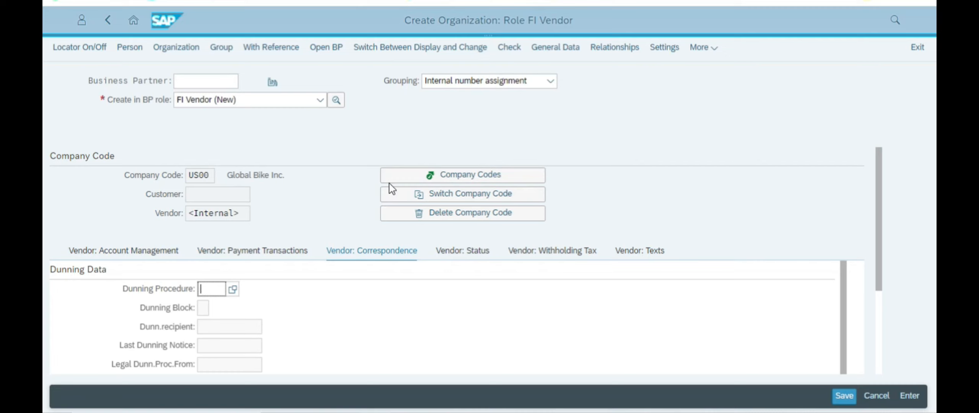
Step: From Vendor: Account Management, choose the Vendor role, save first, and select the new partner number
{"action": "scroll", "coordinate": [169, 277], "scroll_direction": "down", "scroll_amount": 1}
{"action": "scroll", "coordinate": [145, 269], "scroll_direction": "up", "scroll_amount": 1}
{"action": "left_click", "coordinate": [145, 253]}
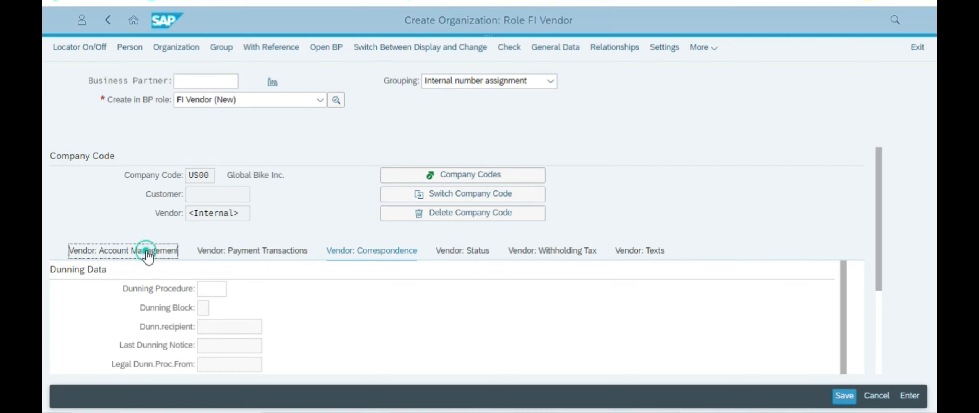
{"action": "left_click", "coordinate": [319, 101]}
{"action": "left_click", "coordinate": [318, 101]}
{"action": "scroll", "coordinate": [255, 250], "scroll_direction": "down", "scroll_amount": 15}
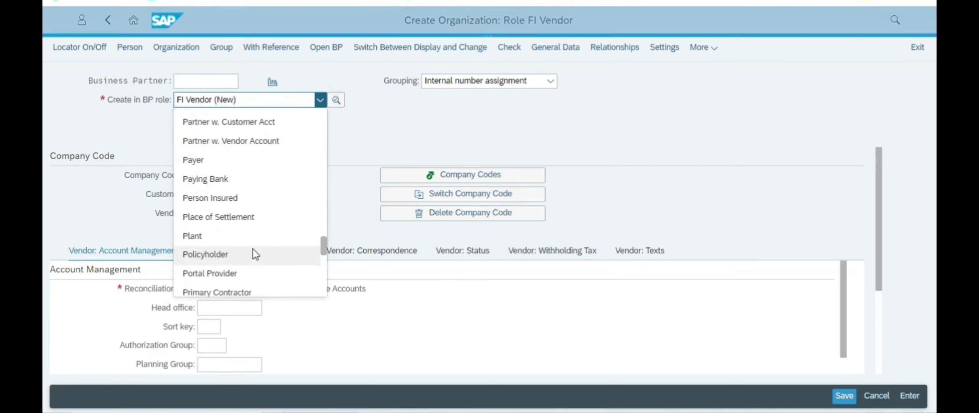
{"action": "left_click", "coordinate": [218, 229]}
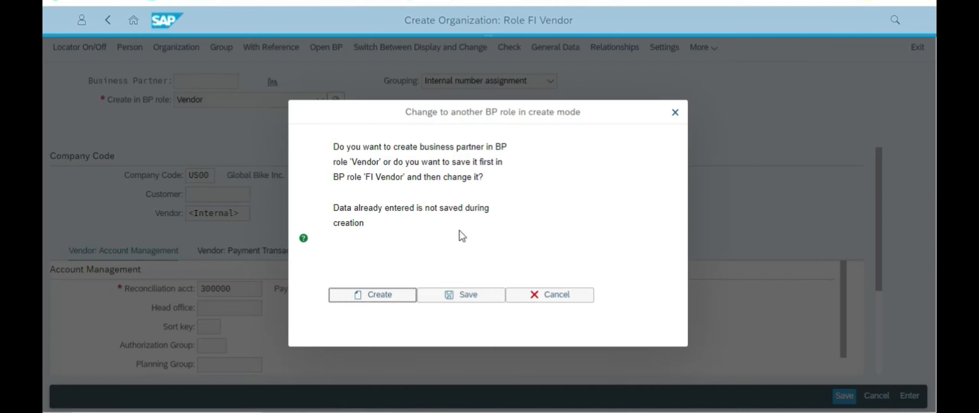
{"action": "left_click", "coordinate": [458, 297]}
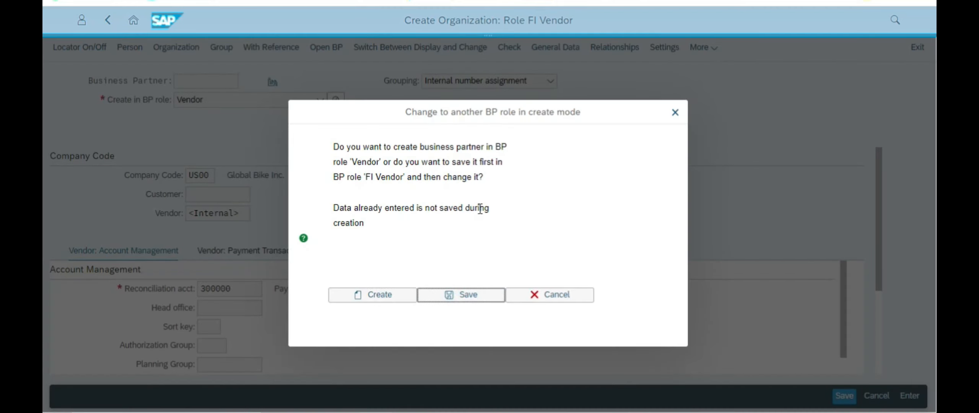
{"action": "left_click", "coordinate": [451, 295]}
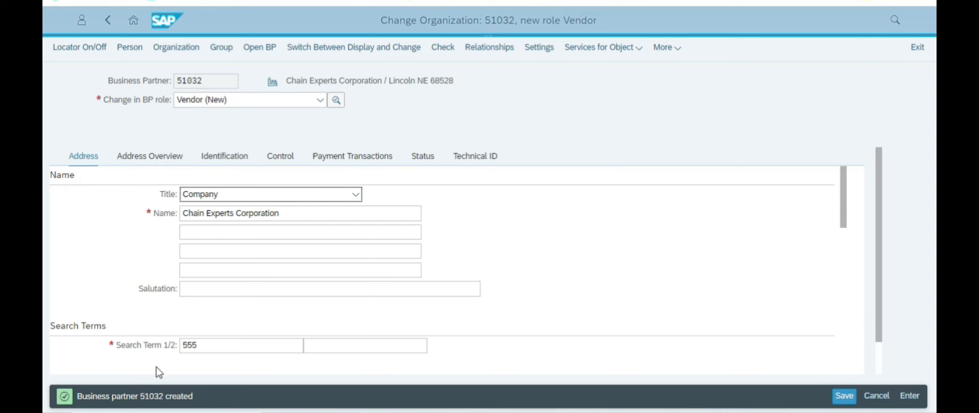
{"action": "left_click_drag", "start_coordinate": [140, 396], "coordinate": [167, 398]}
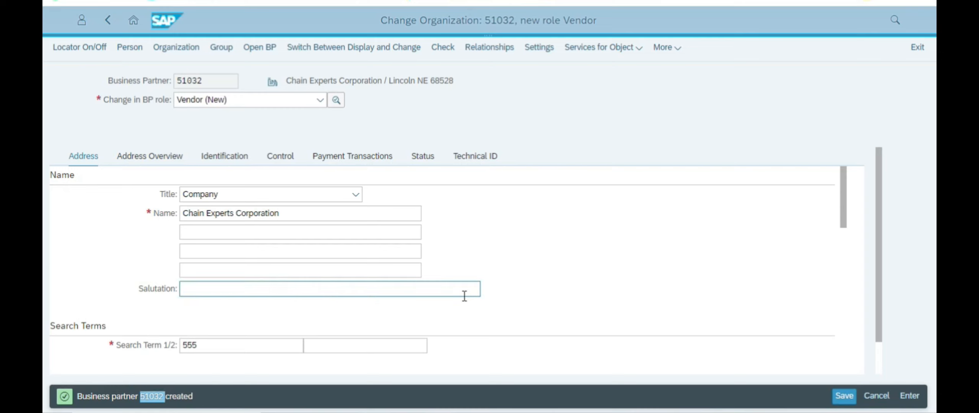
Step: Launch Notepad from the Windows Run box
{"action": "key", "text": "super+r"}
{"action": "type", "text": "no"}
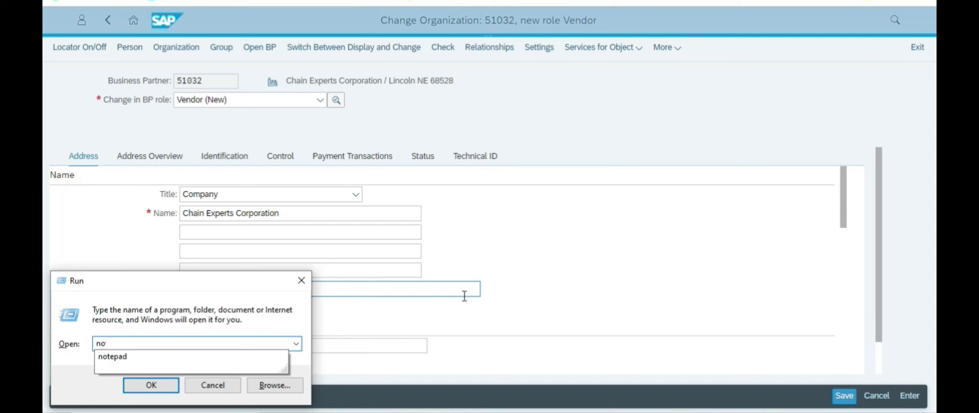
{"action": "type", "text": "te"}
{"action": "key", "text": "Down"}
{"action": "key", "text": "Return"}
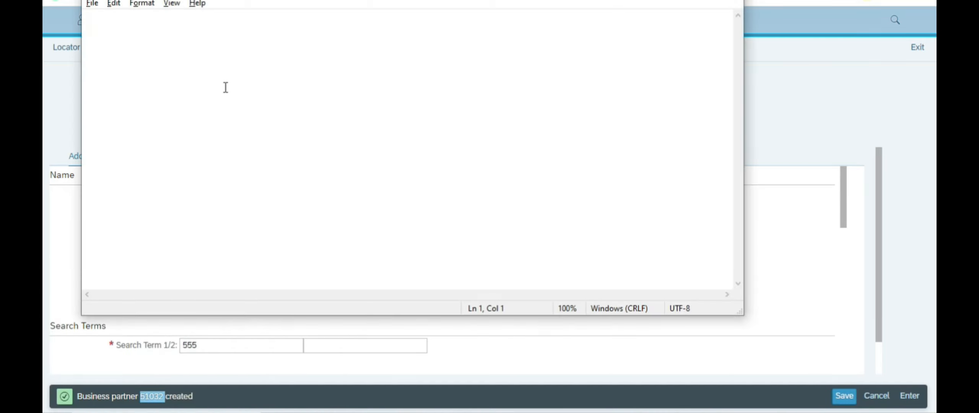
Step: Record the new business partner number in the note, then go back to the PDF
{"action": "left_click", "coordinate": [226, 88]}
{"action": "type", "text": "12-3456###"}
{"action": "key", "text": "ctrl+a"}
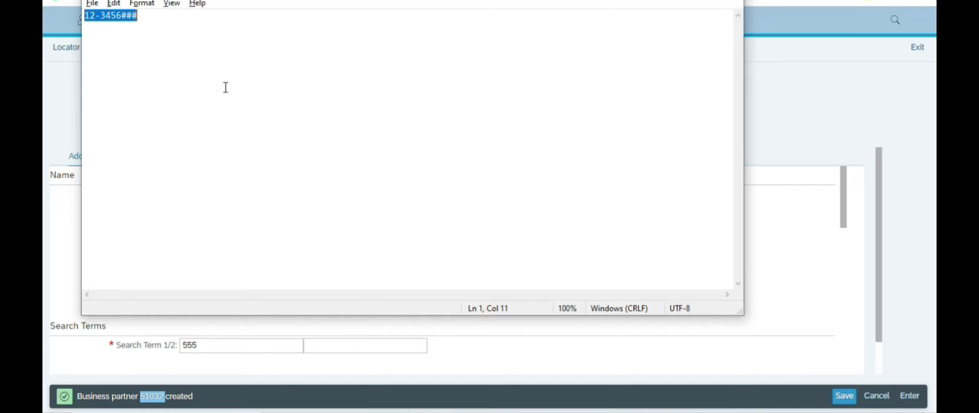
{"action": "type", "text": "51032 - bp Number"}
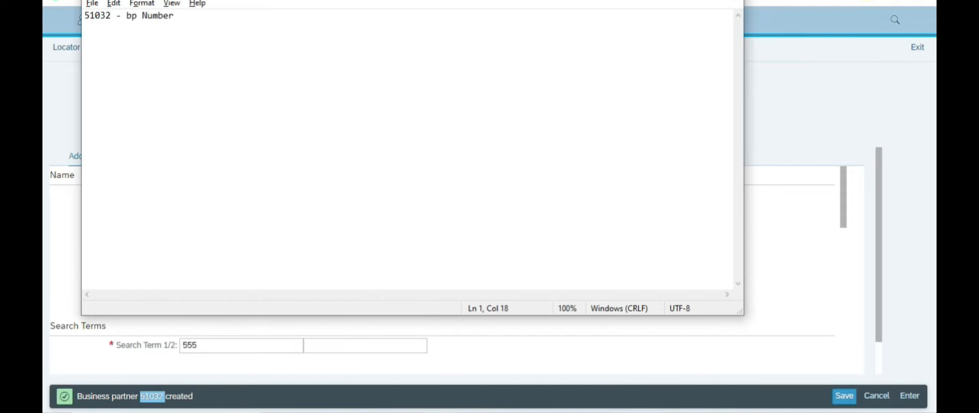
{"action": "key", "text": "alt+Tab"}
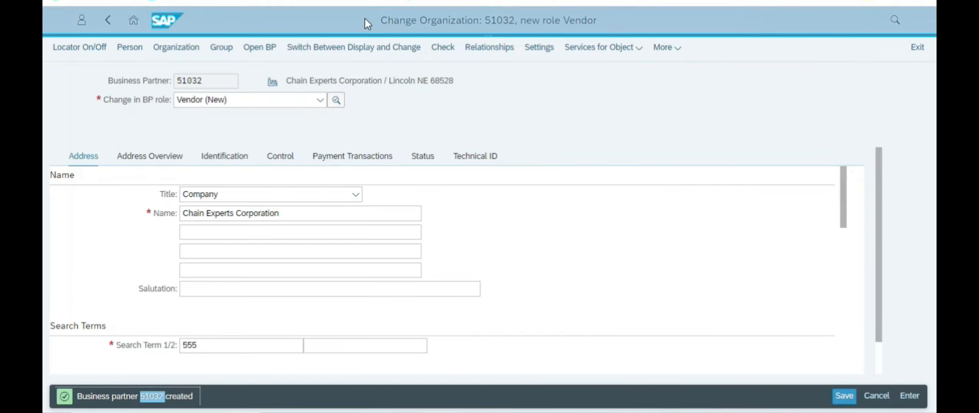
{"action": "key", "text": "alt+Tab"}
{"action": "key", "text": "Tab"}
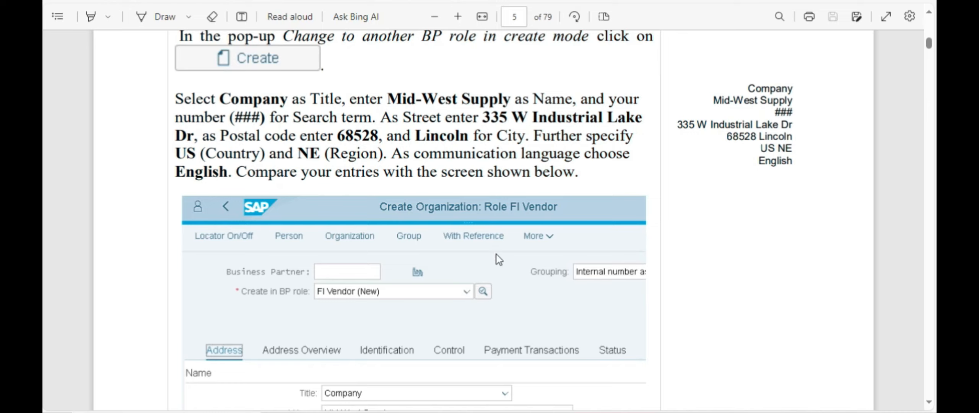
Step: Find and mark page 6's Purchasing instruction in the case study, then return to SAP
{"action": "scroll", "coordinate": [497, 255], "scroll_direction": "down", "scroll_amount": 15}
{"action": "scroll", "coordinate": [476, 236], "scroll_direction": "down", "scroll_amount": 10}
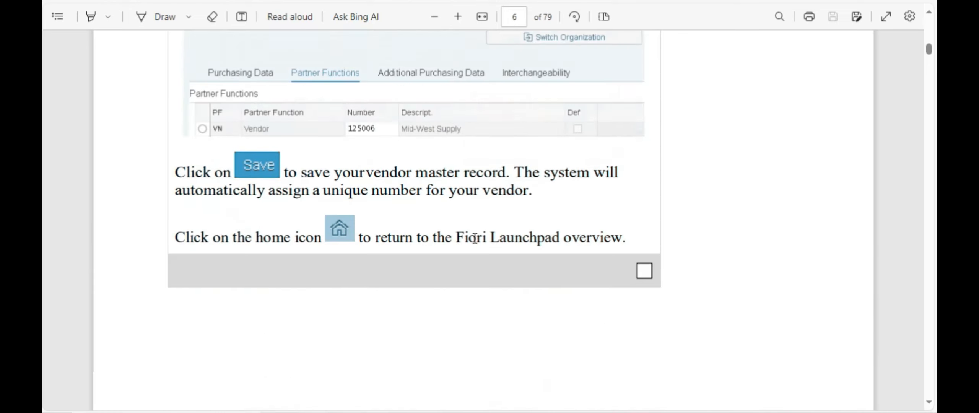
{"action": "scroll", "coordinate": [475, 236], "scroll_direction": "up", "scroll_amount": 4}
{"action": "scroll", "coordinate": [474, 236], "scroll_direction": "up", "scroll_amount": 12}
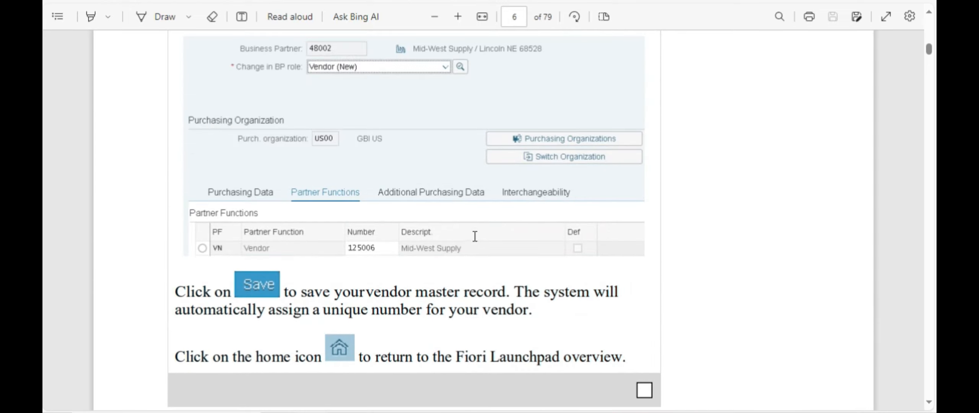
{"action": "scroll", "coordinate": [434, 212], "scroll_direction": "up", "scroll_amount": 2}
{"action": "scroll", "coordinate": [460, 210], "scroll_direction": "down", "scroll_amount": 4}
{"action": "left_click_drag", "start_coordinate": [314, 126], "coordinate": [401, 125]}
{"action": "key", "text": "alt+Tab"}
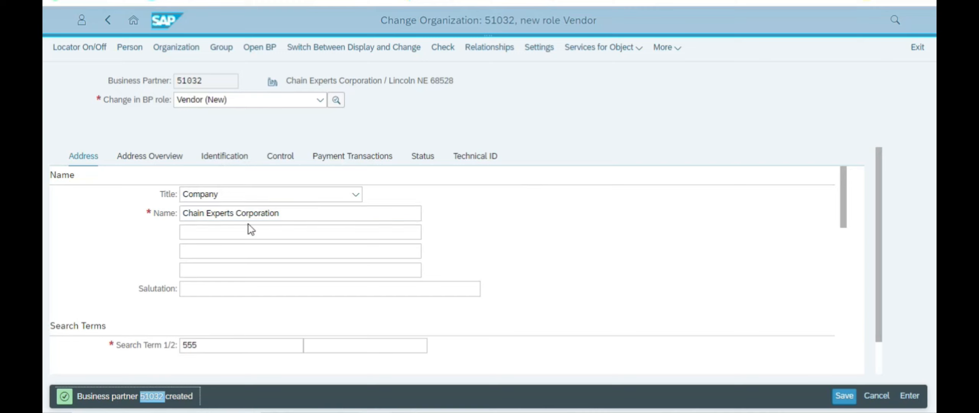
{"action": "scroll", "coordinate": [299, 234], "scroll_direction": "down", "scroll_amount": 2}
{"action": "scroll", "coordinate": [299, 226], "scroll_direction": "up", "scroll_amount": 2}
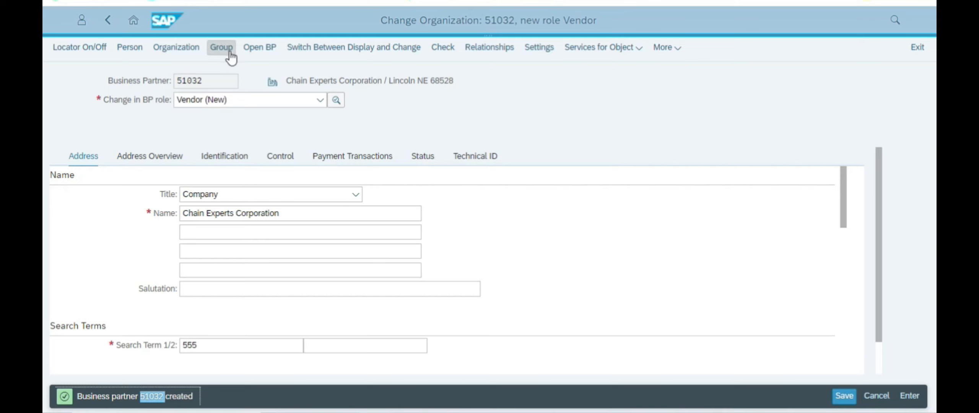
{"action": "left_click", "coordinate": [666, 47]}
{"action": "left_click", "coordinate": [487, 105]}
{"action": "key", "text": "alt+Tab"}
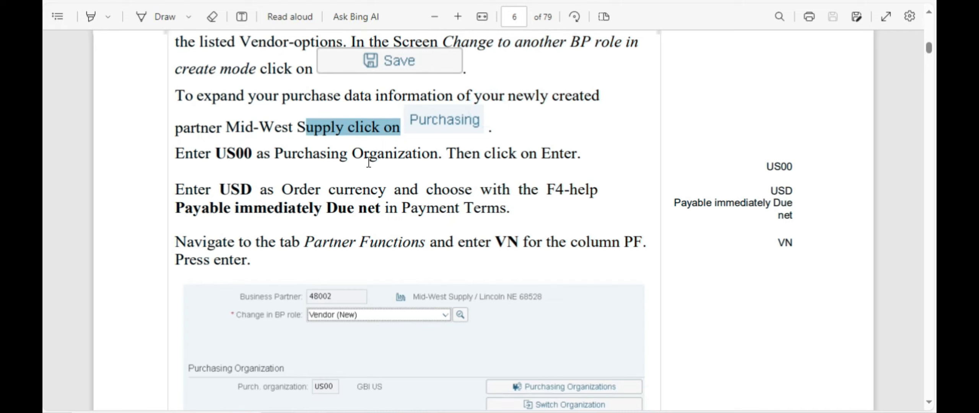
{"action": "scroll", "coordinate": [421, 138], "scroll_direction": "up", "scroll_amount": 2}
{"action": "left_click_drag", "start_coordinate": [255, 153], "coordinate": [393, 185]}
{"action": "left_click", "coordinate": [368, 210]}
{"action": "key", "text": "alt+Tab"}
{"action": "scroll", "coordinate": [368, 232], "scroll_direction": "down", "scroll_amount": 3}
{"action": "scroll", "coordinate": [180, 348], "scroll_direction": "down", "scroll_amount": 2}
{"action": "scroll", "coordinate": [187, 306], "scroll_direction": "up", "scroll_amount": 5}
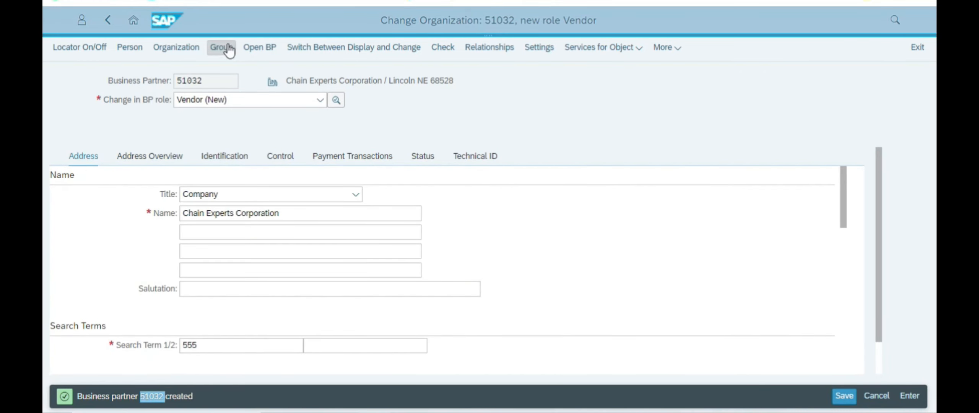
{"action": "left_click", "coordinate": [664, 47]}
{"action": "left_click", "coordinate": [644, 46]}
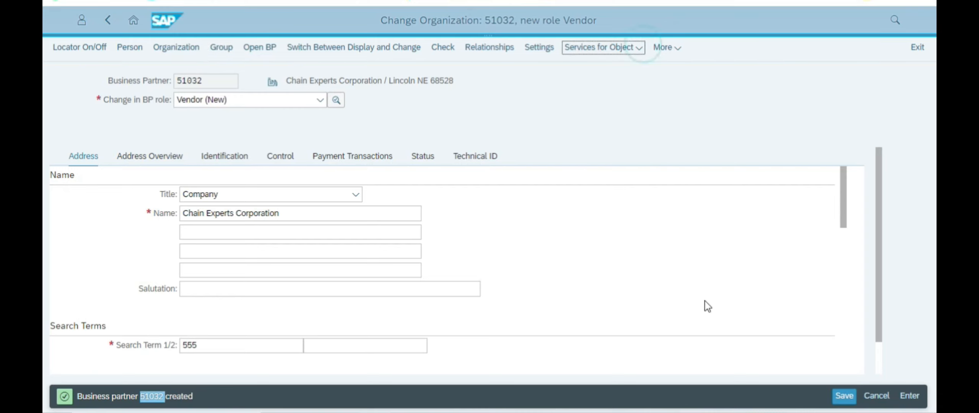
{"action": "left_click", "coordinate": [543, 287]}
{"action": "scroll", "coordinate": [295, 203], "scroll_direction": "down", "scroll_amount": 15}
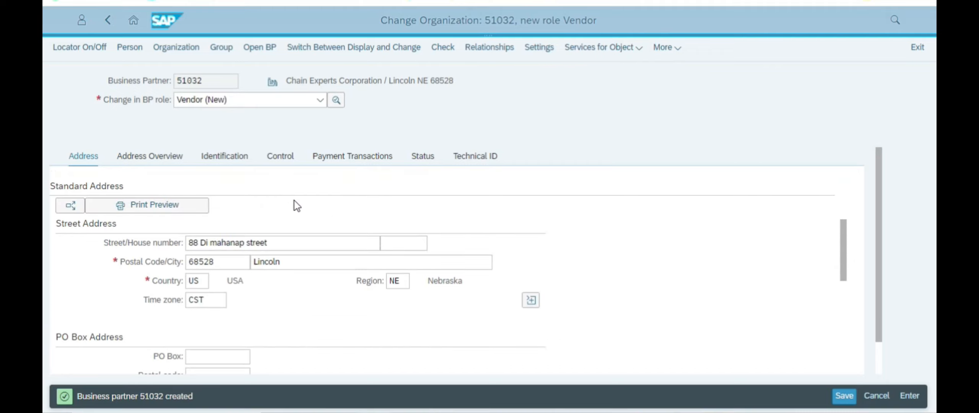
{"action": "scroll", "coordinate": [322, 304], "scroll_direction": "up", "scroll_amount": 15}
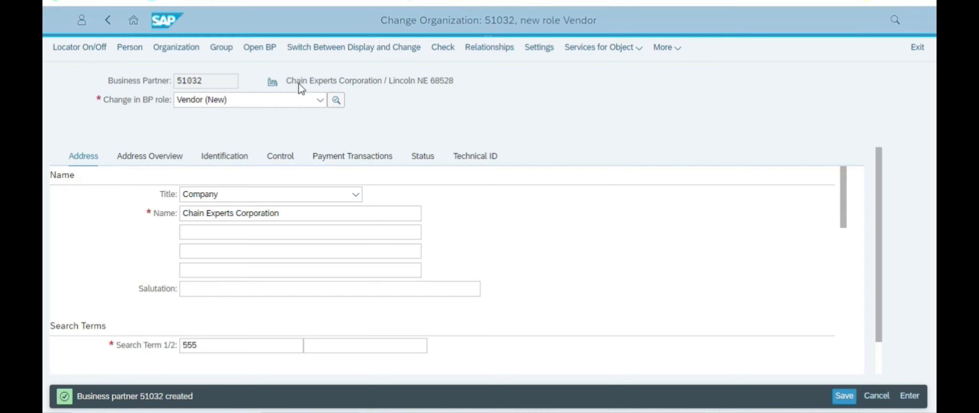
{"action": "left_click", "coordinate": [321, 100]}
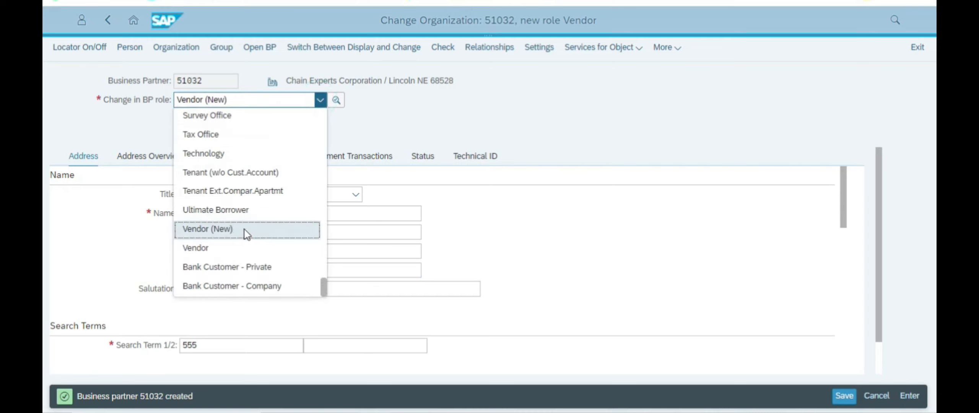
Step: Choose Vendor, save pending changes, and keep Vendor (New) as the BP role
{"action": "left_click", "coordinate": [211, 249]}
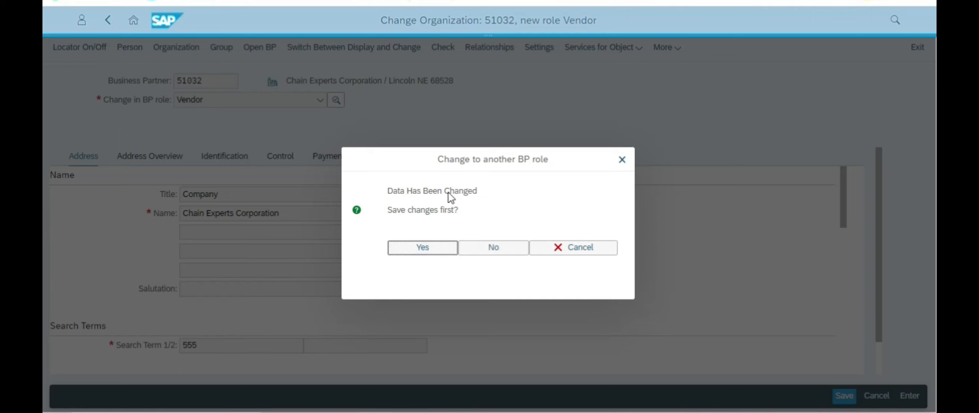
{"action": "left_click", "coordinate": [430, 249]}
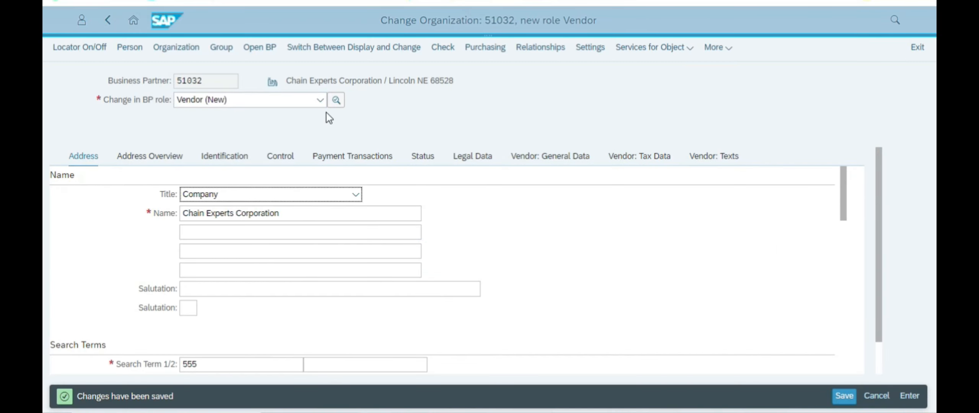
{"action": "left_click", "coordinate": [318, 101]}
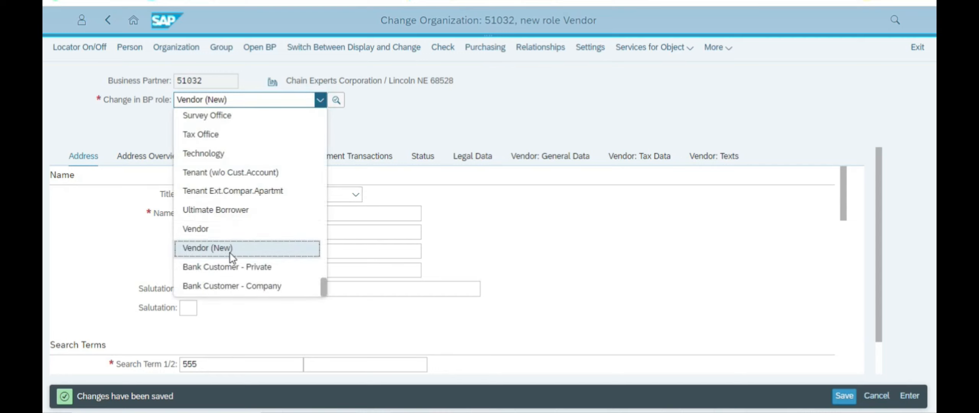
{"action": "left_click", "coordinate": [520, 100]}
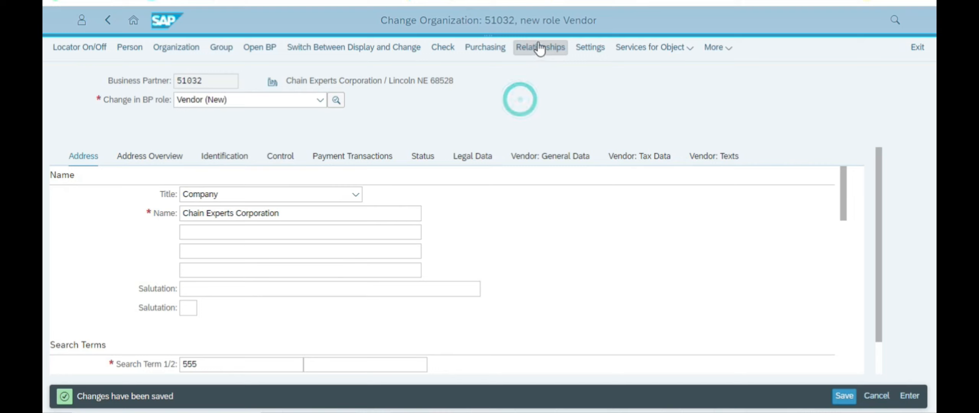
{"action": "left_click", "coordinate": [320, 101]}
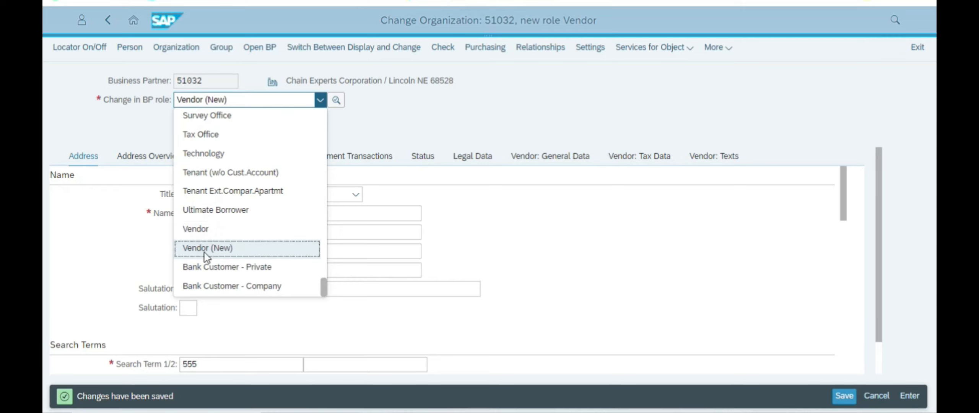
{"action": "left_click", "coordinate": [455, 145]}
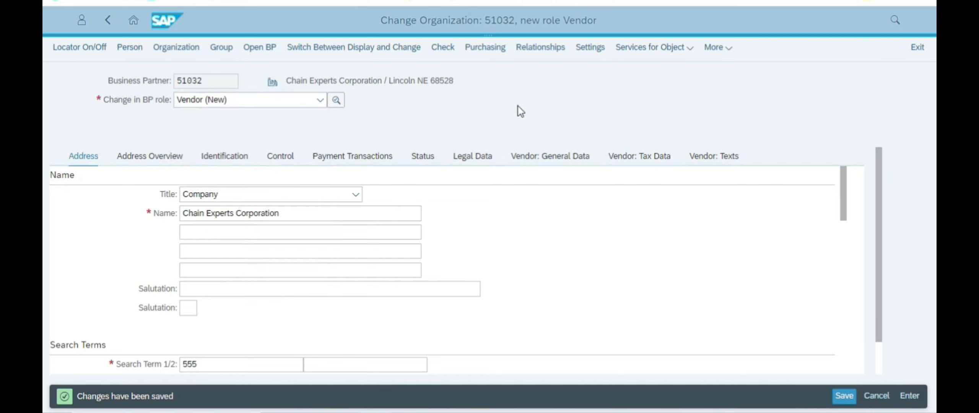
{"action": "left_click", "coordinate": [472, 53]}
Step: Enter purchasing organization US00 (GBI US) in the vendor's Purchasing data
{"action": "scroll", "coordinate": [241, 277], "scroll_direction": "down", "scroll_amount": 3}
{"action": "scroll", "coordinate": [241, 277], "scroll_direction": "up", "scroll_amount": 3}
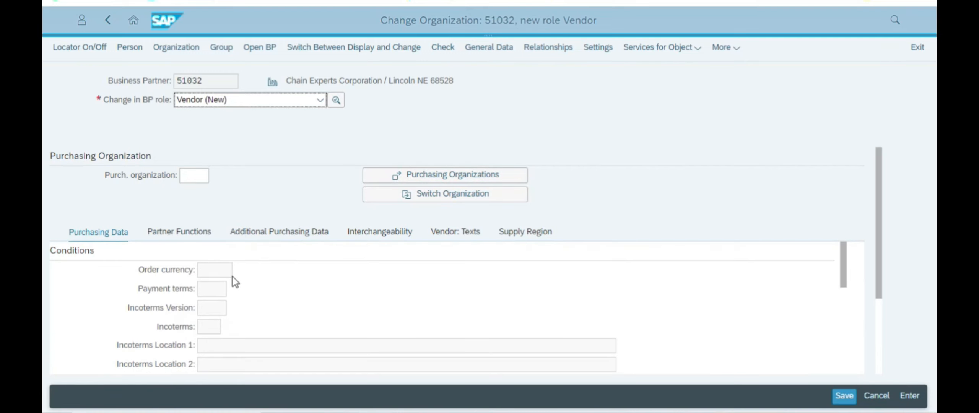
{"action": "key", "text": "alt+Tab"}
{"action": "scroll", "coordinate": [344, 255], "scroll_direction": "down", "scroll_amount": 2}
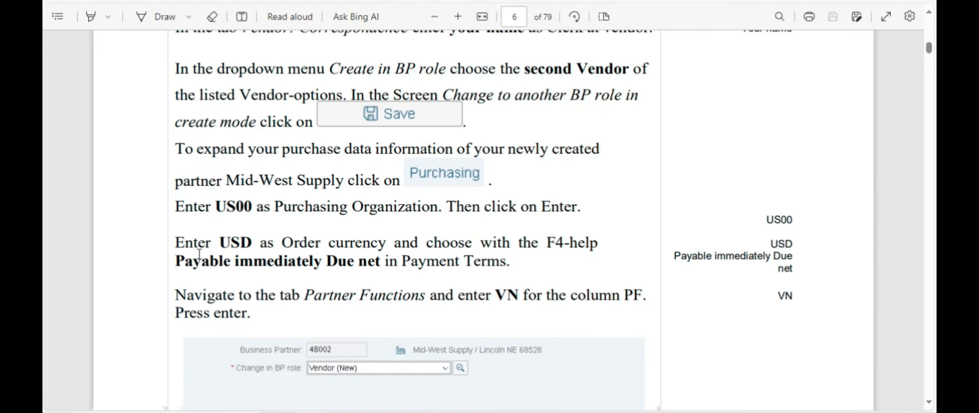
{"action": "key", "text": "alt+Tab"}
{"action": "left_click", "coordinate": [190, 176]}
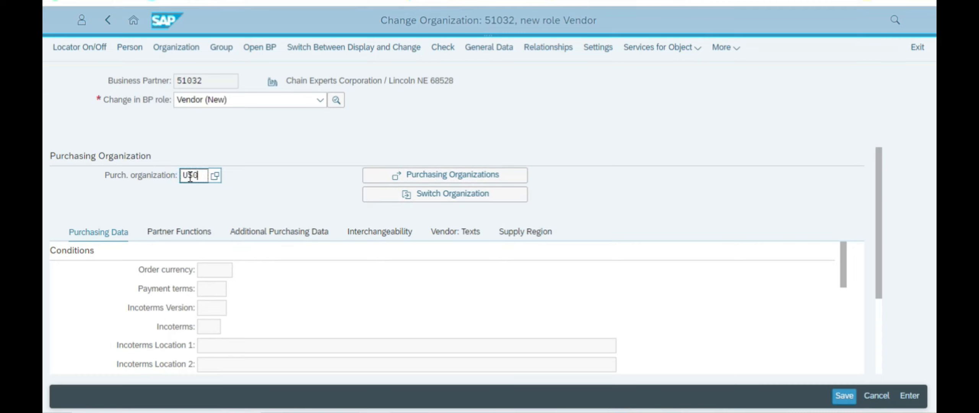
{"action": "key", "text": "Return"}
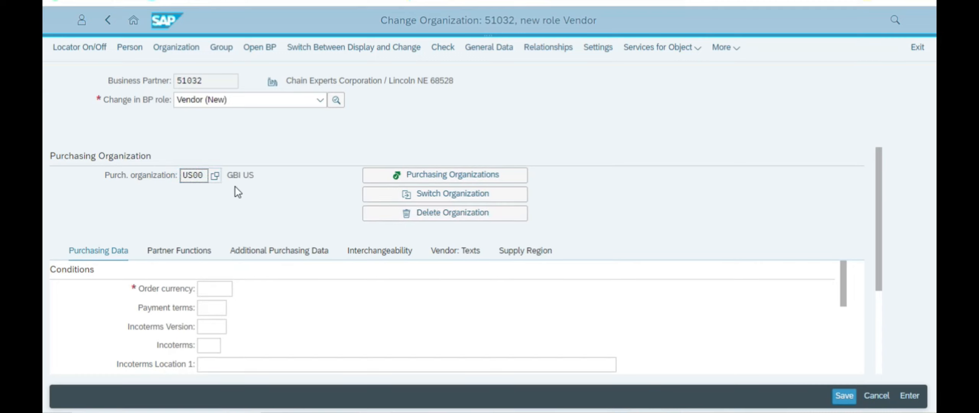
Step: Check the tutorial's order currency step and bring up the Order currency lookup
{"action": "scroll", "coordinate": [244, 215], "scroll_direction": "down", "scroll_amount": 3}
{"action": "key", "text": "alt+Tab"}
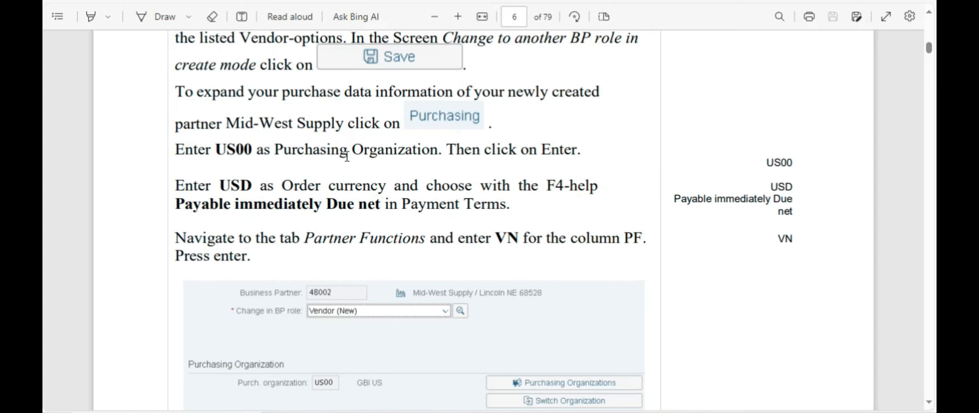
{"action": "left_click_drag", "start_coordinate": [502, 149], "coordinate": [258, 181]}
{"action": "key", "text": "alt+Tab"}
{"action": "scroll", "coordinate": [304, 273], "scroll_direction": "down", "scroll_amount": 10}
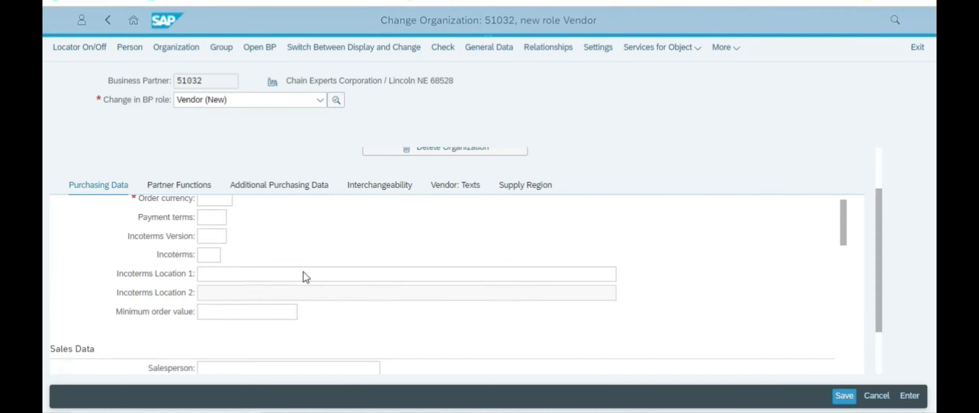
{"action": "scroll", "coordinate": [305, 274], "scroll_direction": "down", "scroll_amount": 5}
{"action": "scroll", "coordinate": [304, 274], "scroll_direction": "up", "scroll_amount": 10}
{"action": "scroll", "coordinate": [305, 267], "scroll_direction": "up", "scroll_amount": 3}
{"action": "left_click", "coordinate": [228, 225]}
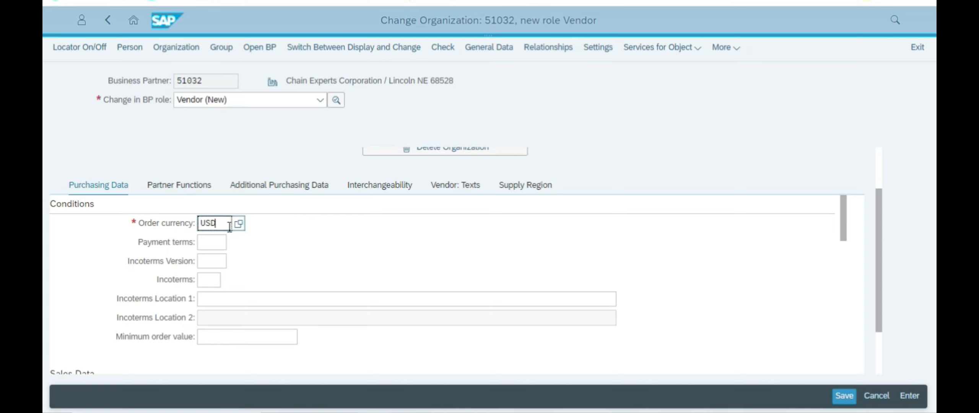
{"action": "left_click", "coordinate": [286, 236]}
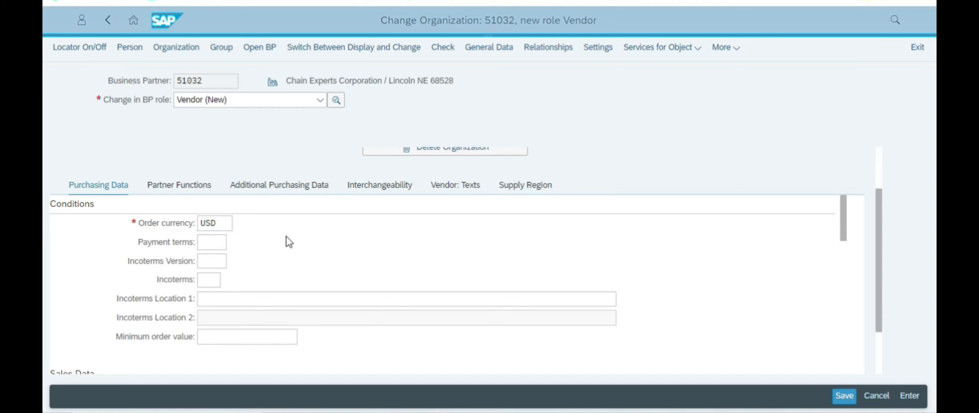
{"action": "left_click", "coordinate": [239, 227]}
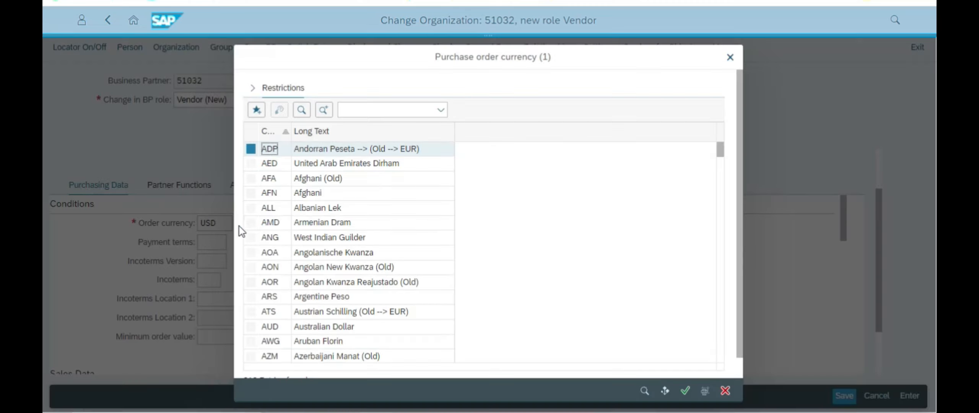
Step: Search the currency list and pick United States Dollar (USD) as the order currency
{"action": "scroll", "coordinate": [324, 299], "scroll_direction": "down", "scroll_amount": 5}
{"action": "scroll", "coordinate": [324, 298], "scroll_direction": "down", "scroll_amount": 15}
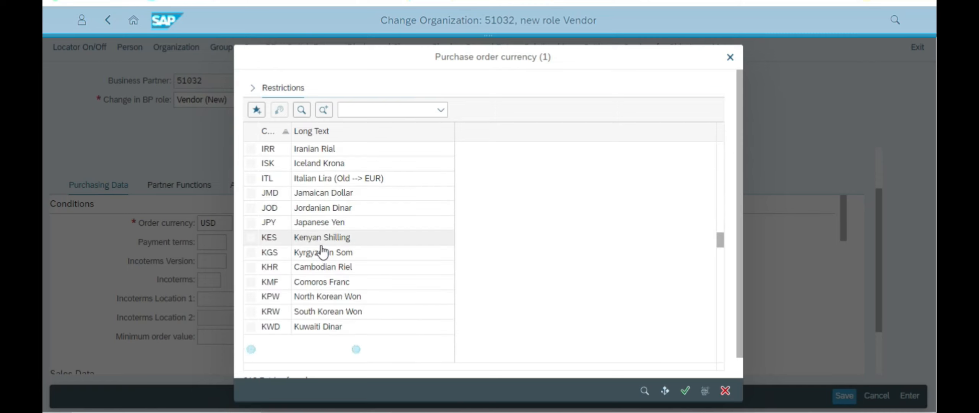
{"action": "left_click", "coordinate": [357, 111]}
{"action": "type", "text": "u"}
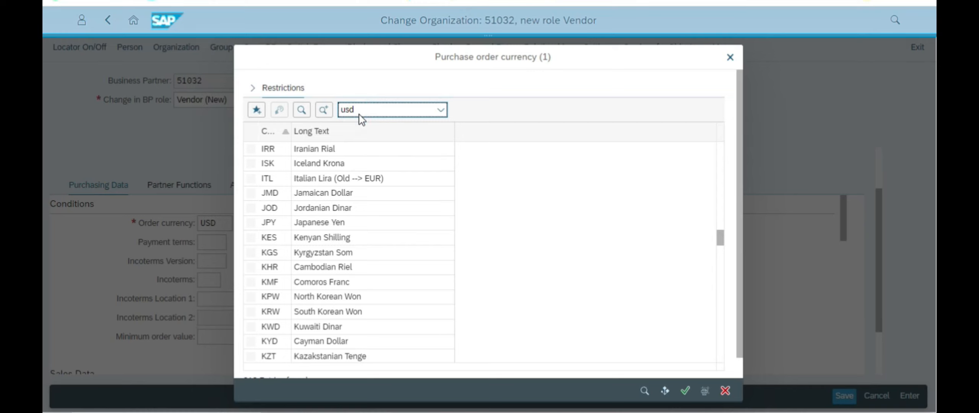
{"action": "type", "text": "sd"}
{"action": "key", "text": "Return"}
{"action": "scroll", "coordinate": [336, 264], "scroll_direction": "down", "scroll_amount": 3}
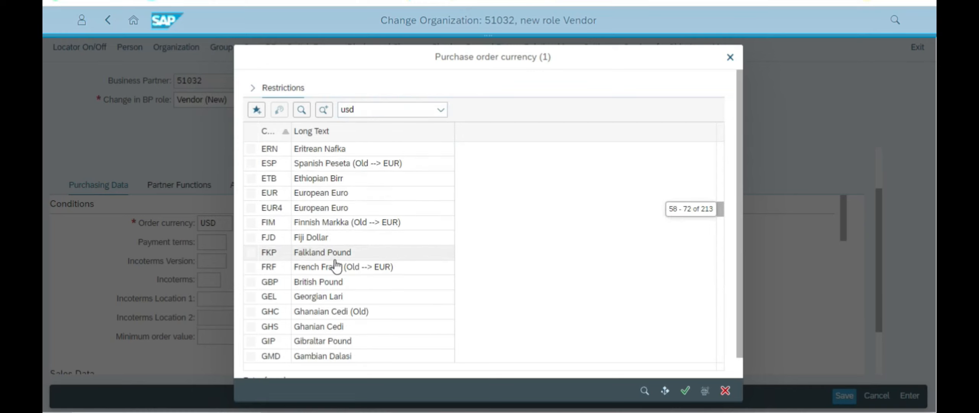
{"action": "scroll", "coordinate": [337, 268], "scroll_direction": "down", "scroll_amount": 20}
{"action": "scroll", "coordinate": [344, 249], "scroll_direction": "up", "scroll_amount": 4}
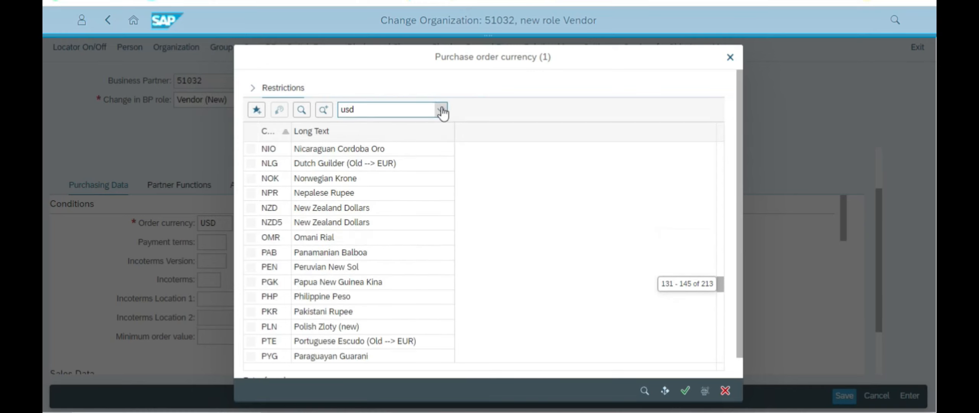
{"action": "left_click_drag", "start_coordinate": [391, 114], "coordinate": [315, 110]}
{"action": "key", "text": "BackSpace"}
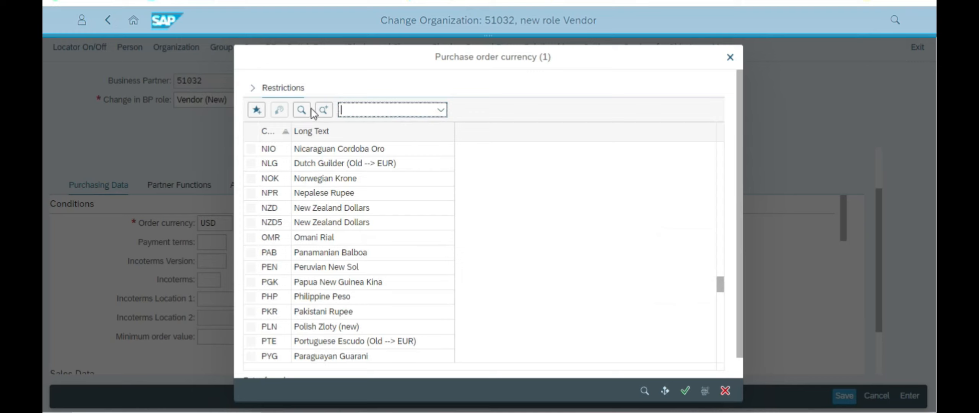
{"action": "key", "text": "Return"}
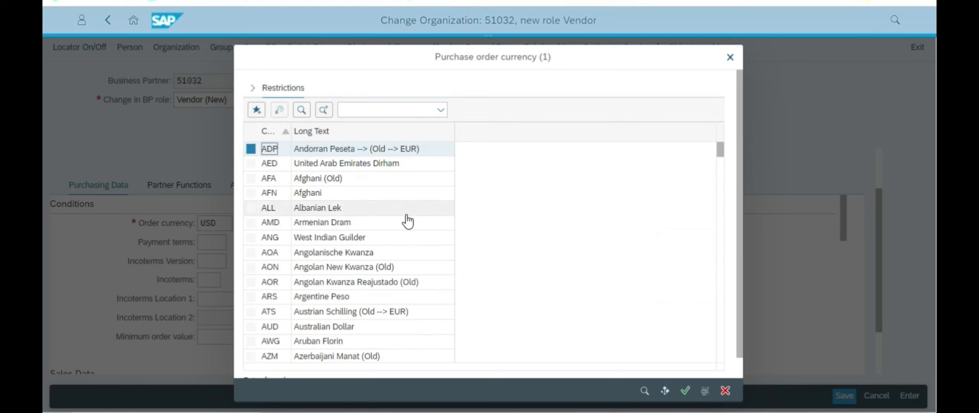
{"action": "scroll", "coordinate": [411, 249], "scroll_direction": "down", "scroll_amount": 20}
{"action": "scroll", "coordinate": [416, 276], "scroll_direction": "down", "scroll_amount": 3}
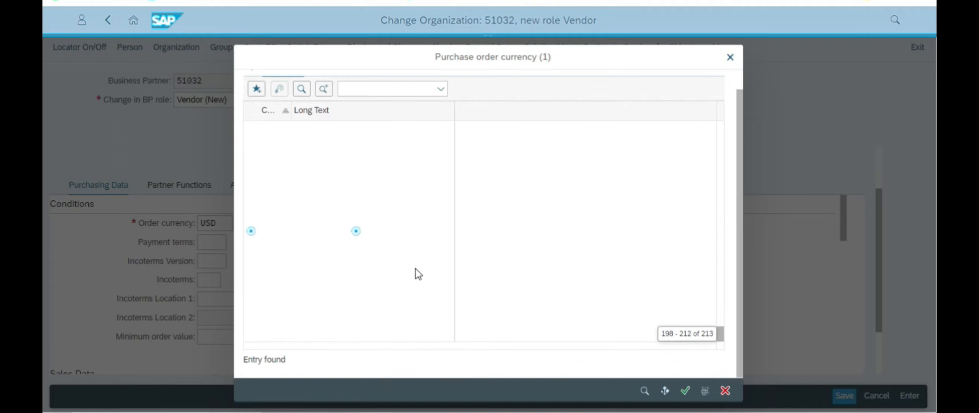
{"action": "scroll", "coordinate": [396, 247], "scroll_direction": "up", "scroll_amount": 5}
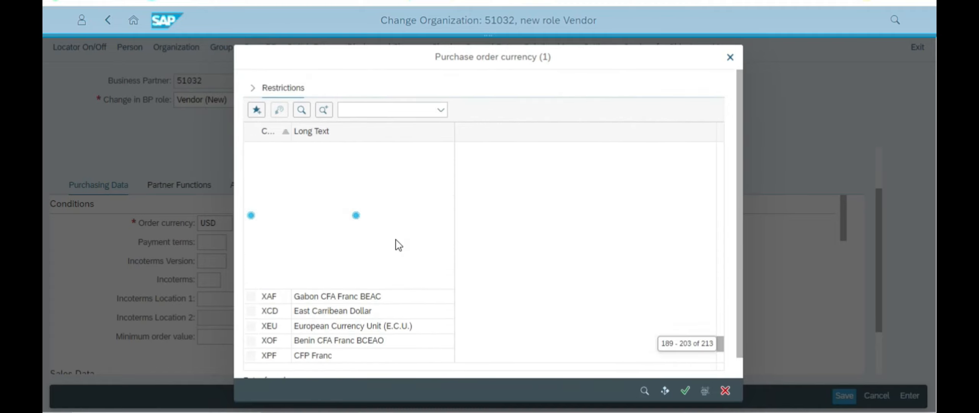
{"action": "scroll", "coordinate": [424, 234], "scroll_direction": "up", "scroll_amount": 2}
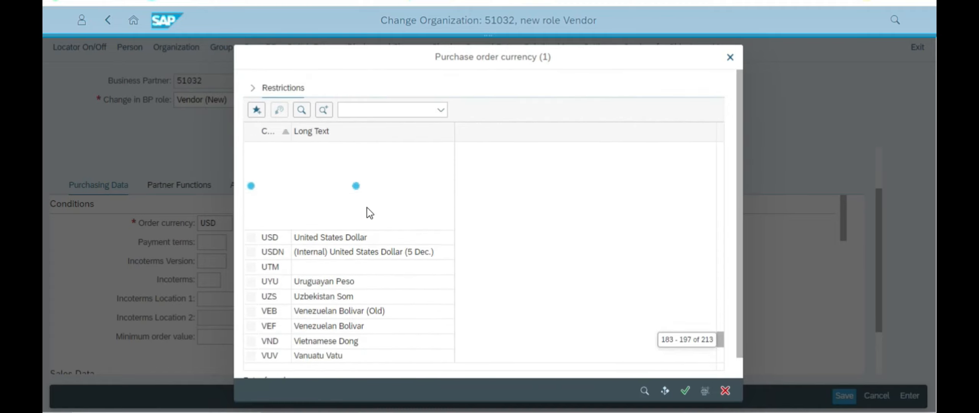
{"action": "left_click", "coordinate": [324, 240]}
{"action": "left_click", "coordinate": [731, 58]}
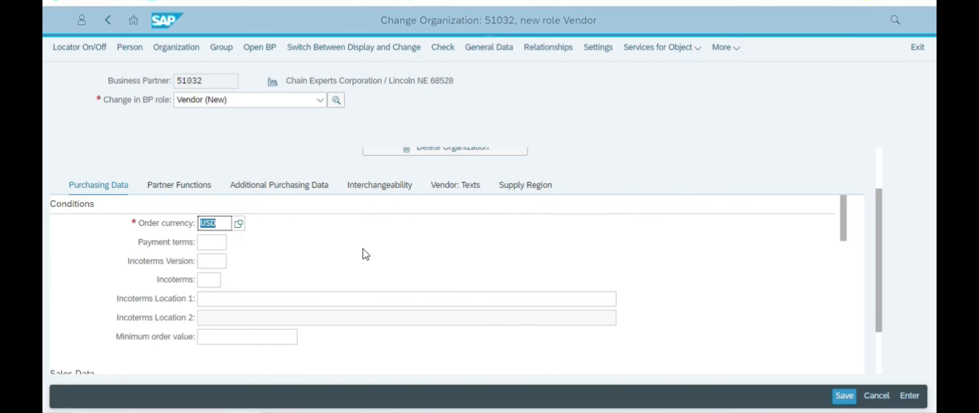
{"action": "key", "text": "alt+Tab"}
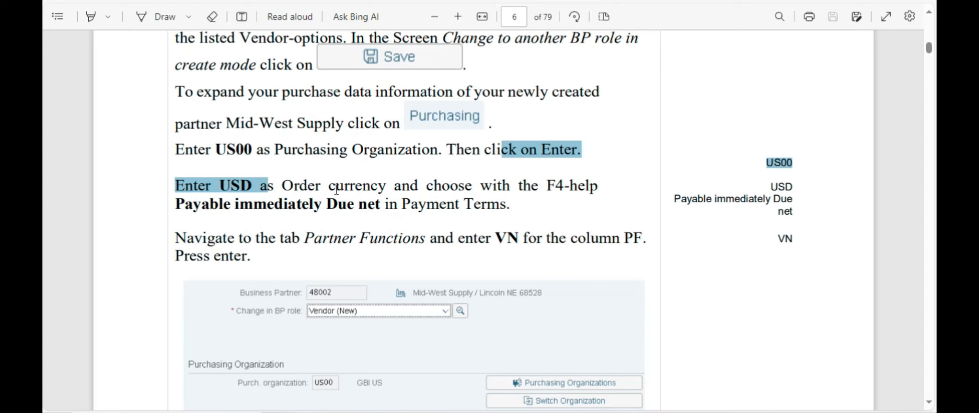
{"action": "left_click_drag", "start_coordinate": [379, 185], "coordinate": [382, 211]}
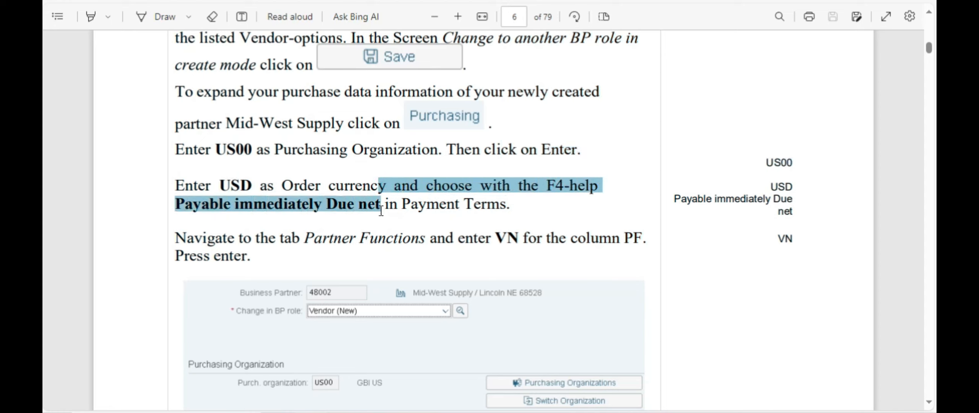
{"action": "left_click", "coordinate": [517, 210]}
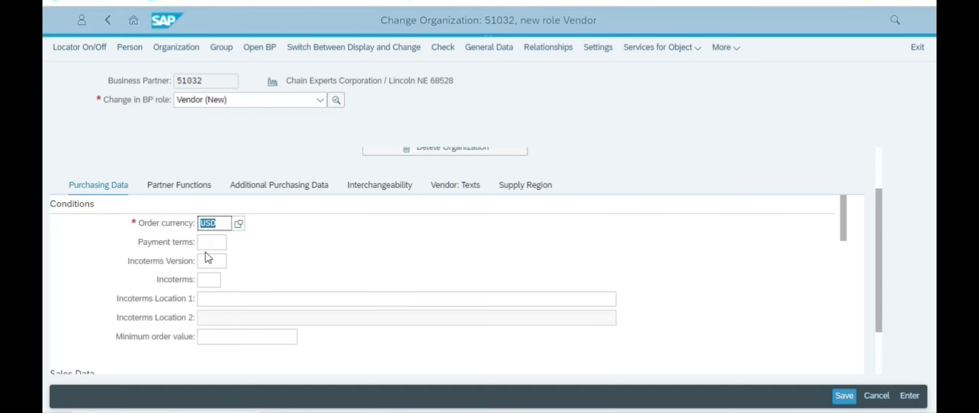
{"action": "left_click", "coordinate": [211, 242]}
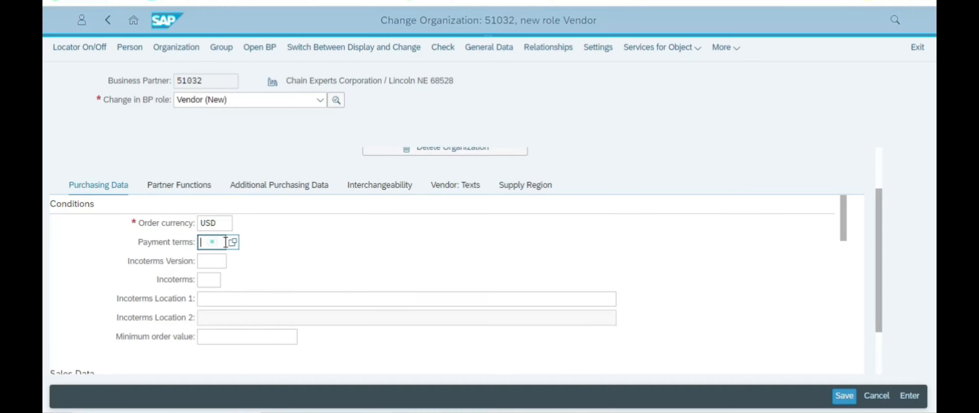
{"action": "key", "text": "F4"}
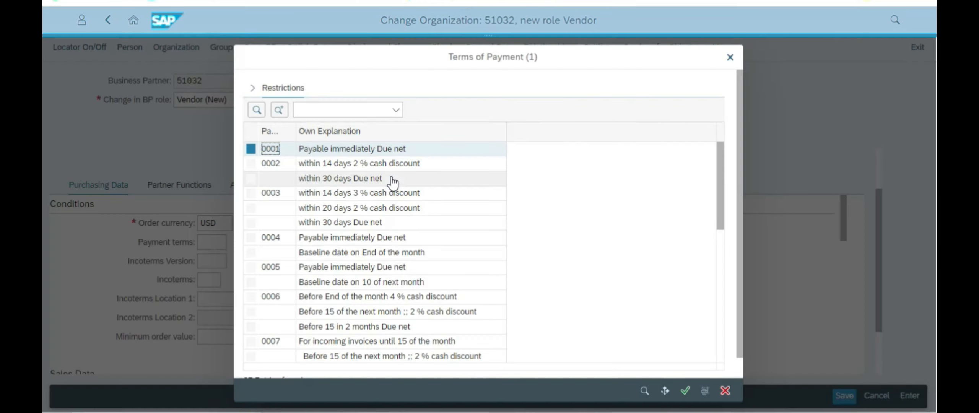
{"action": "left_click", "coordinate": [364, 149]}
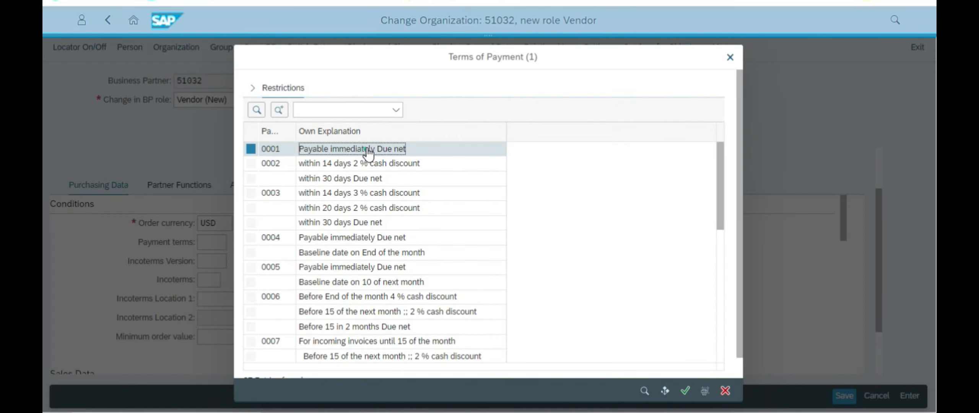
{"action": "left_click", "coordinate": [685, 390]}
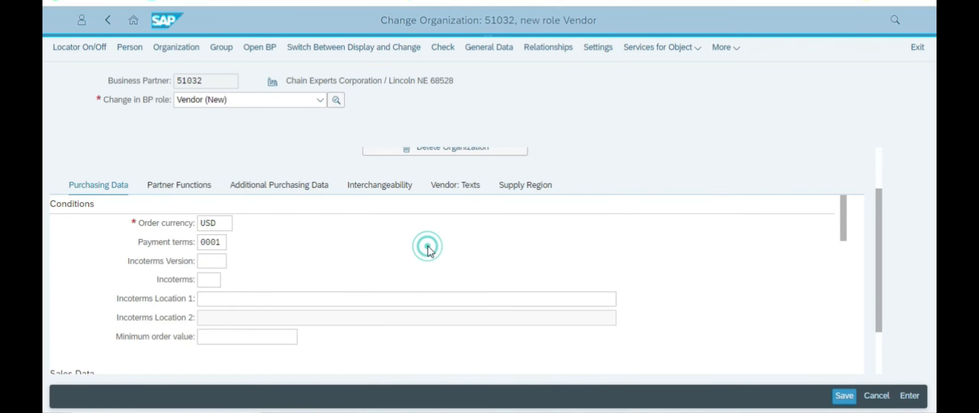
{"action": "key", "text": "alt+Tab"}
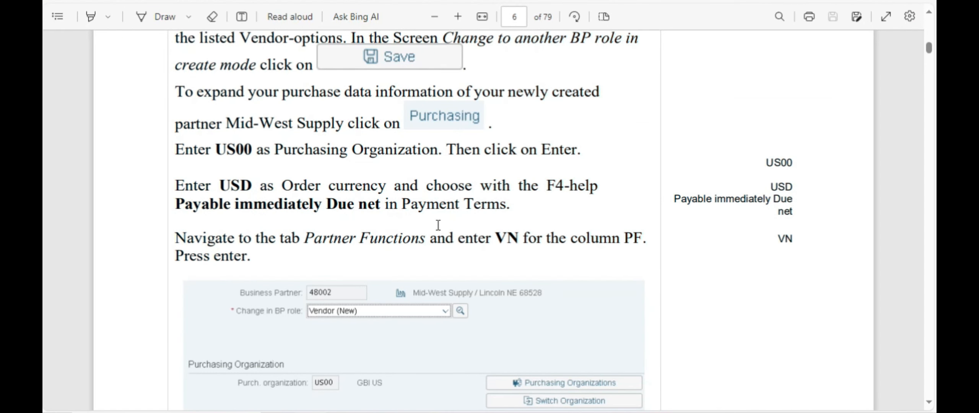
{"action": "scroll", "coordinate": [362, 228], "scroll_direction": "down", "scroll_amount": 2}
{"action": "left_click_drag", "start_coordinate": [324, 180], "coordinate": [472, 181]}
{"action": "key", "text": "alt+Tab"}
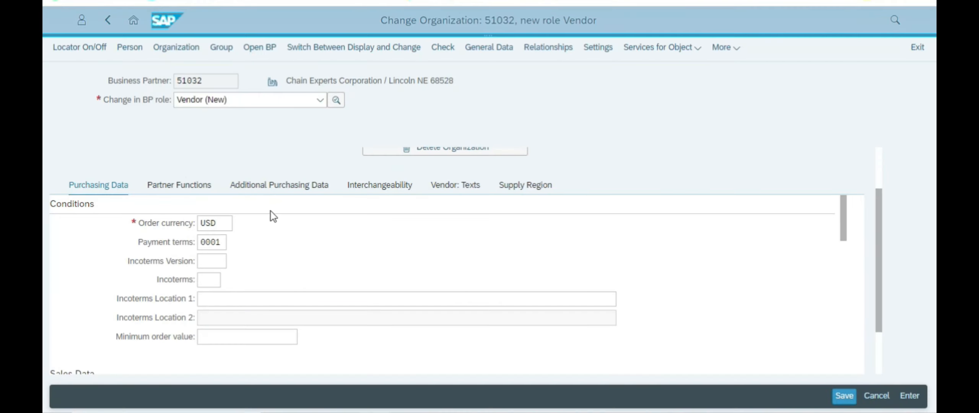
Step: Add partner function VN (Vendor), which fills in the vendor number and Chain Experts Corporation
{"action": "left_click", "coordinate": [193, 194]}
{"action": "key", "text": "alt+Tab"}
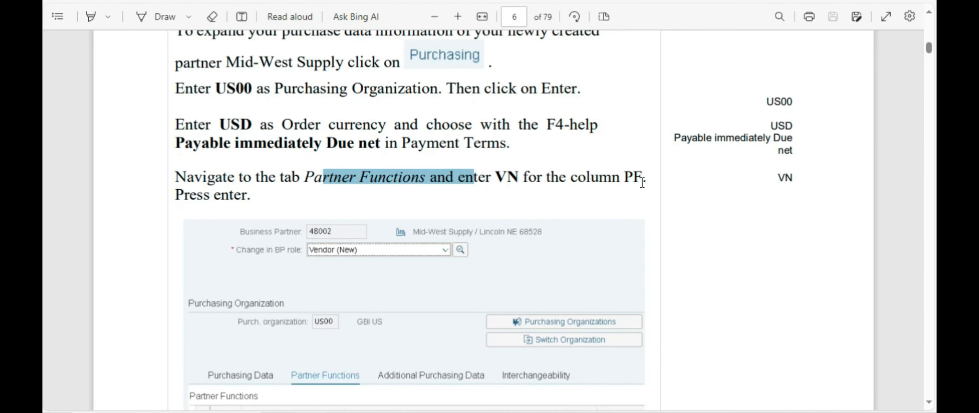
{"action": "key", "text": "alt+Tab"}
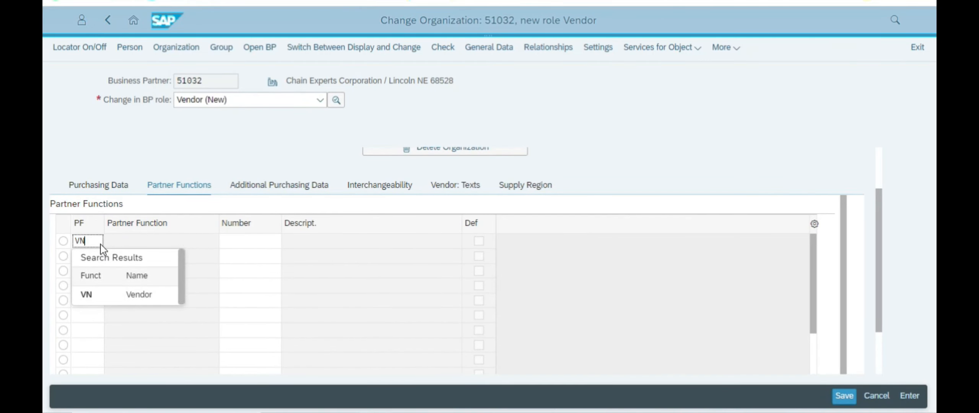
{"action": "left_click", "coordinate": [104, 296]}
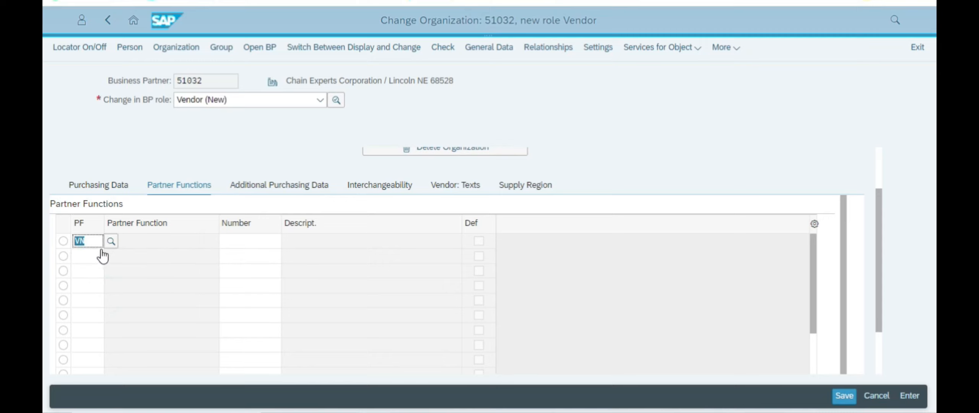
{"action": "left_click", "coordinate": [244, 239]}
{"action": "left_click", "coordinate": [101, 240]}
{"action": "key", "text": "Return"}
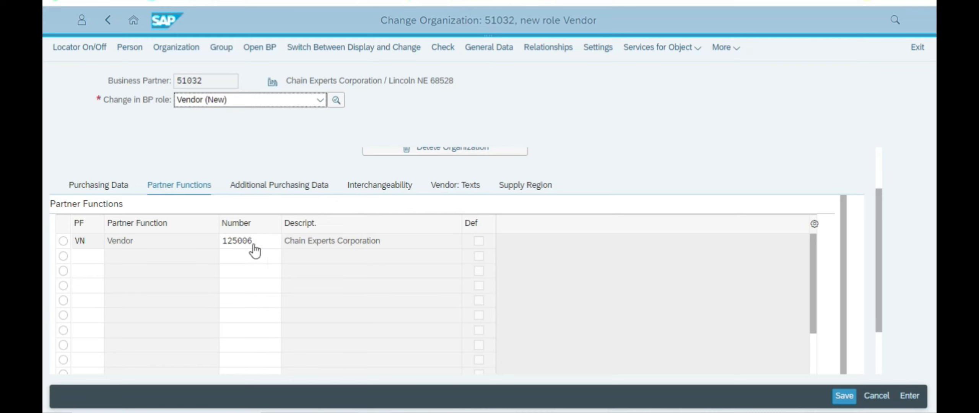
{"action": "key", "text": "alt+Tab"}
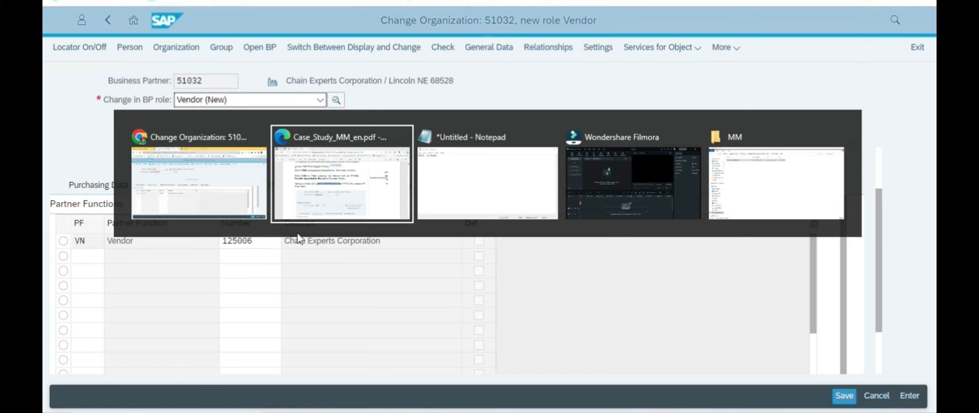
Step: In Notepad, complete the vendor number 125006 and label it '125006 - Vn number'
{"action": "key", "text": "Tab"}
{"action": "type", "text": "25006"}
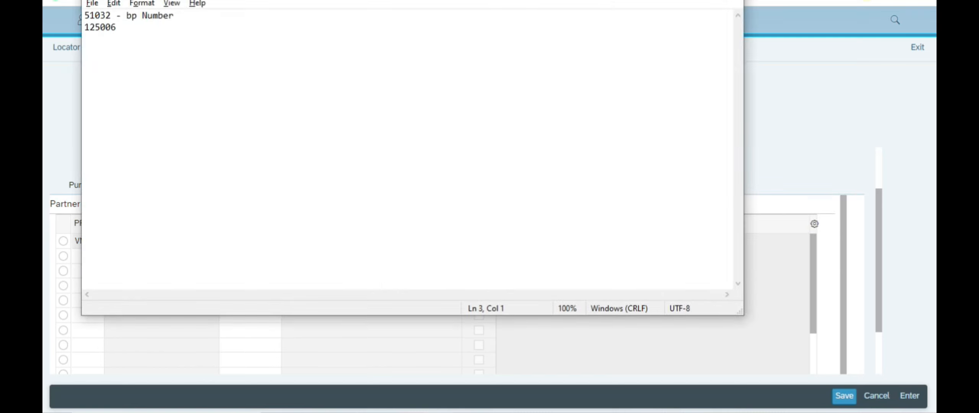
{"action": "left_click", "coordinate": [102, 15]}
{"action": "left_click", "coordinate": [116, 17]}
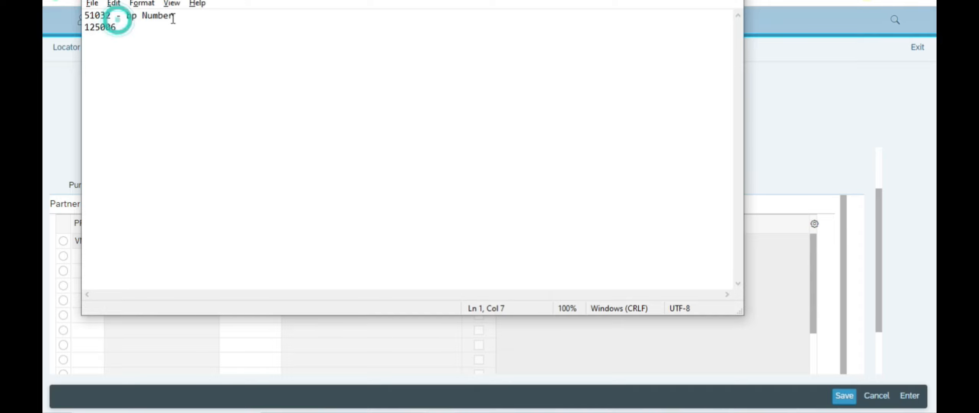
{"action": "left_click", "coordinate": [85, 27]}
{"action": "key", "text": "Return"}
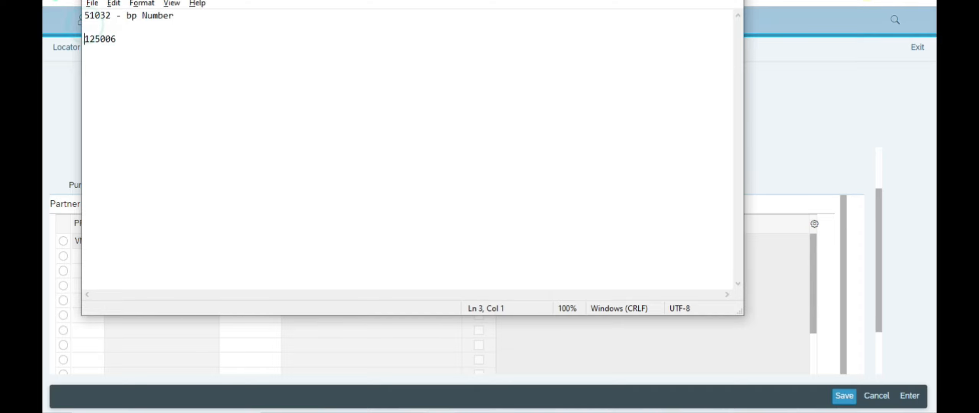
{"action": "key", "text": "Down"}
{"action": "key", "text": "Left"}
{"action": "type", "text": "- chain exper"}
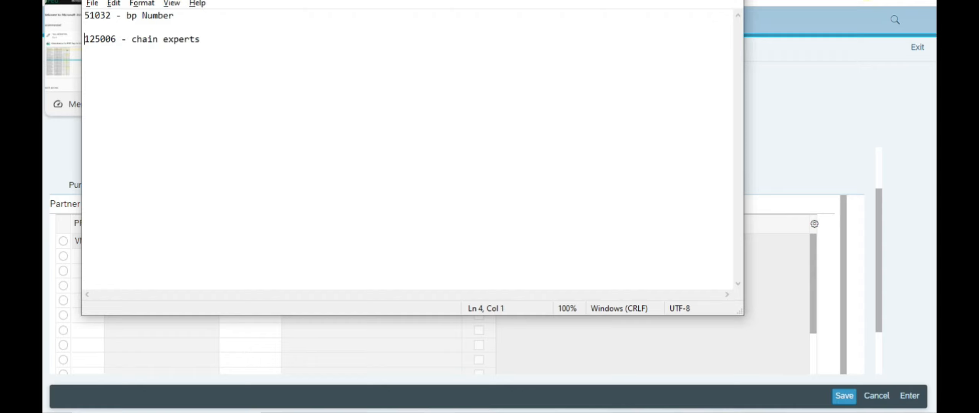
{"action": "key", "text": "shift+Left"}
{"action": "key", "text": "shift+Left"}
{"action": "key", "text": "shift+Left"}
{"action": "key", "text": "shift+Left"}
{"action": "key", "text": "shift+Left"}
{"action": "key", "text": "shift+Left"}
{"action": "key", "text": "shift+Left"}
{"action": "key", "text": "shift+Left"}
{"action": "key", "text": "shift+Left"}
{"action": "key", "text": "shift+Left"}
{"action": "key", "text": "shift+Left"}
{"action": "key", "text": "shift+Left"}
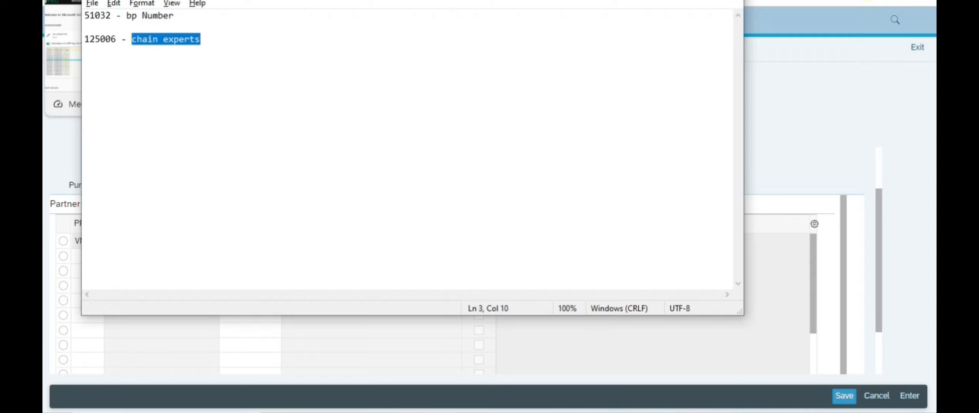
{"action": "type", "text": "Vn number"}
Step: Add a 'Chain experts' heading line above '51032 - bp Number' and go back to SAP
{"action": "key", "text": "Up"}
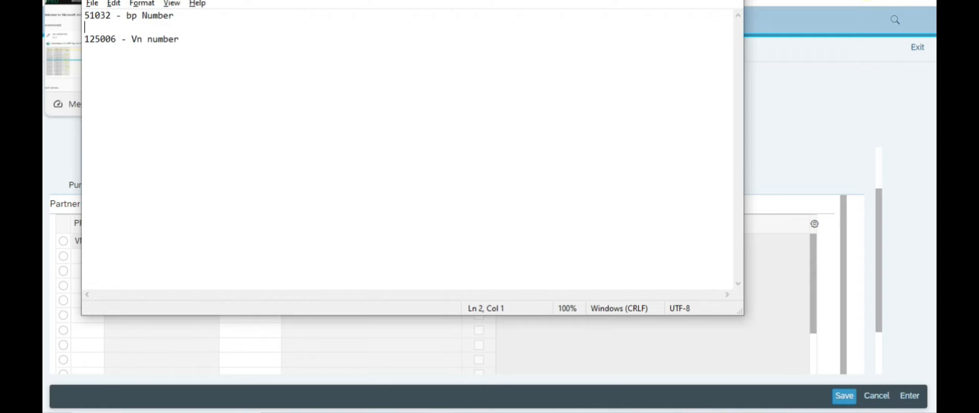
{"action": "key", "text": "Return"}
{"action": "key", "text": "Up"}
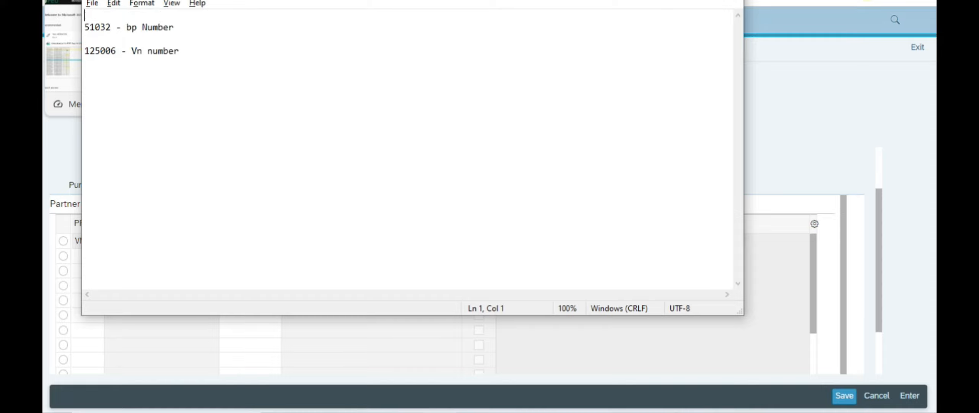
{"action": "type", "text": "Chain experts"}
{"action": "key", "text": "Return"}
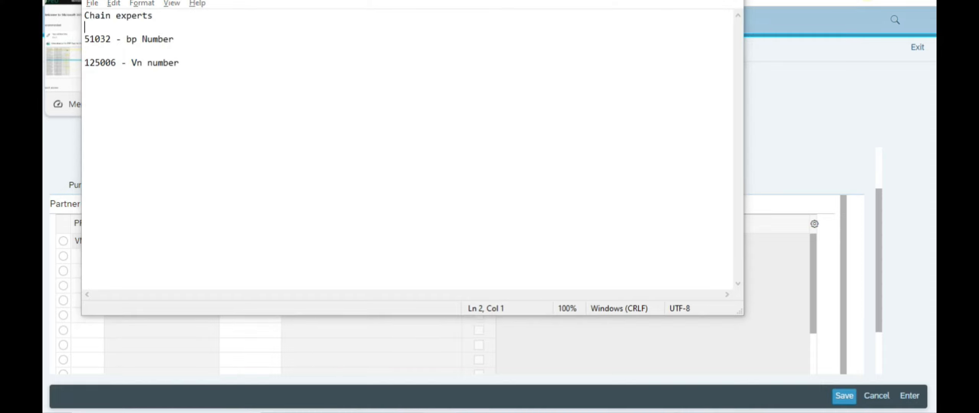
{"action": "key", "text": "alt+Tab"}
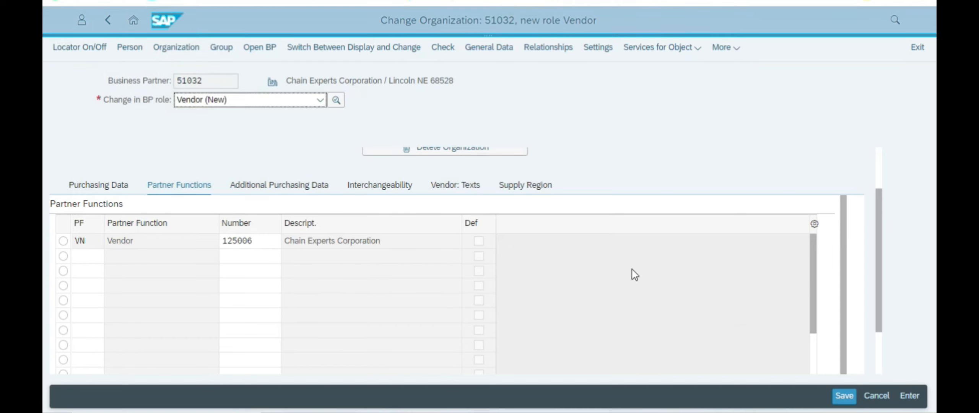
Step: Check the PDF guide, then leave business partner 51032 for the launchpad home page, confirming with OK
{"action": "key", "text": "alt+Tab"}
{"action": "key", "text": "Tab"}
{"action": "scroll", "coordinate": [592, 226], "scroll_direction": "down", "scroll_amount": 5}
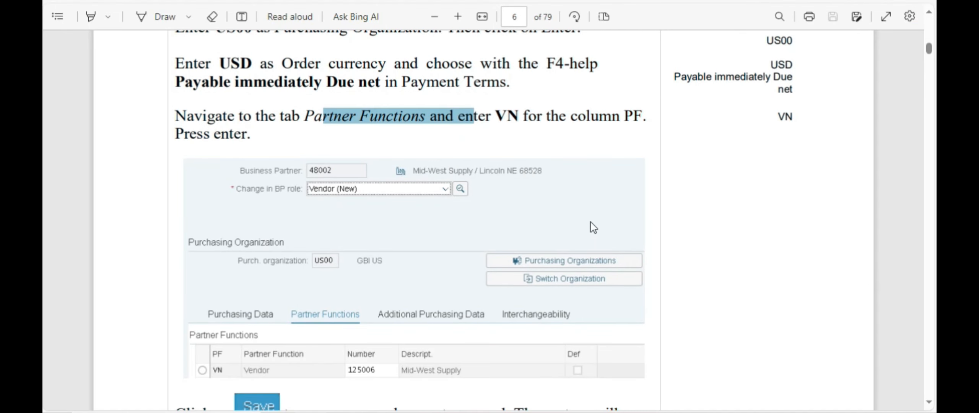
{"action": "scroll", "coordinate": [593, 225], "scroll_direction": "down", "scroll_amount": 3}
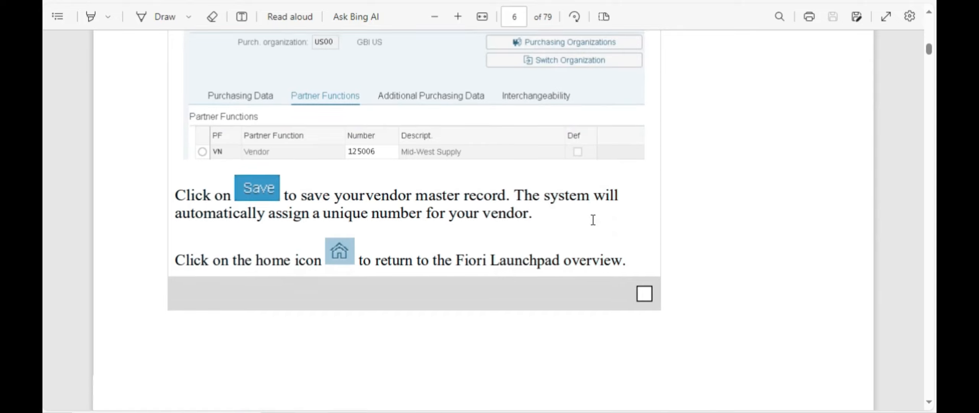
{"action": "key", "text": "alt+Tab"}
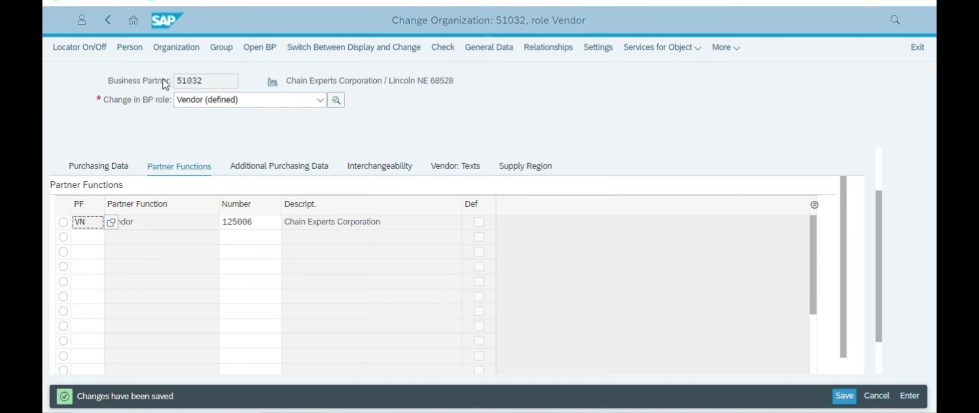
{"action": "left_click", "coordinate": [140, 26]}
{"action": "left_click", "coordinate": [553, 59]}
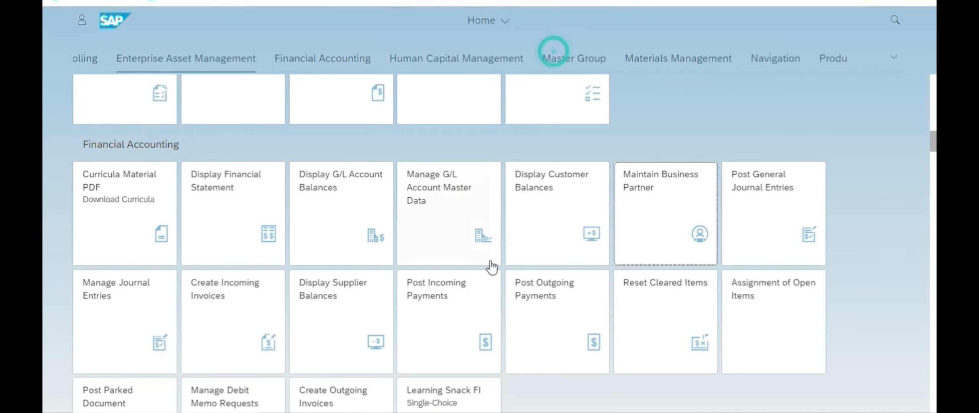
Step: Check the Notepad notes, then scroll the Case_Study PDF to page 7, 'Step 2: Create Material Master for Trading Goods'
{"action": "key", "text": "alt+Tab"}
{"action": "key", "text": "alt+Tab"}
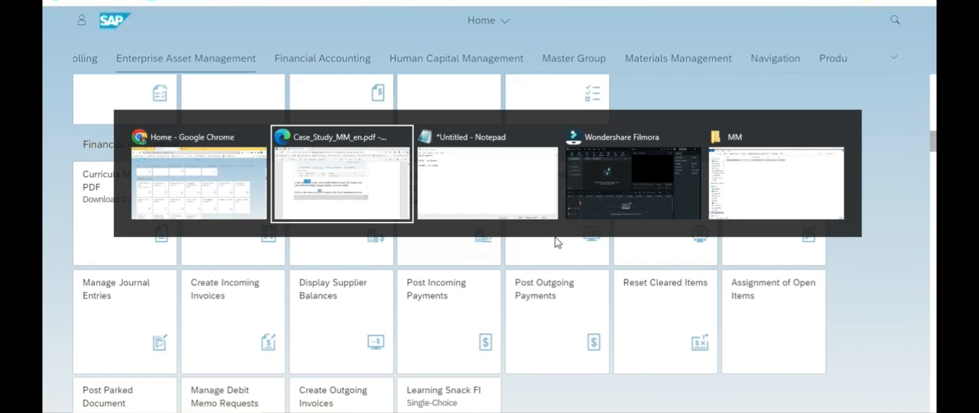
{"action": "left_click", "coordinate": [217, 62]}
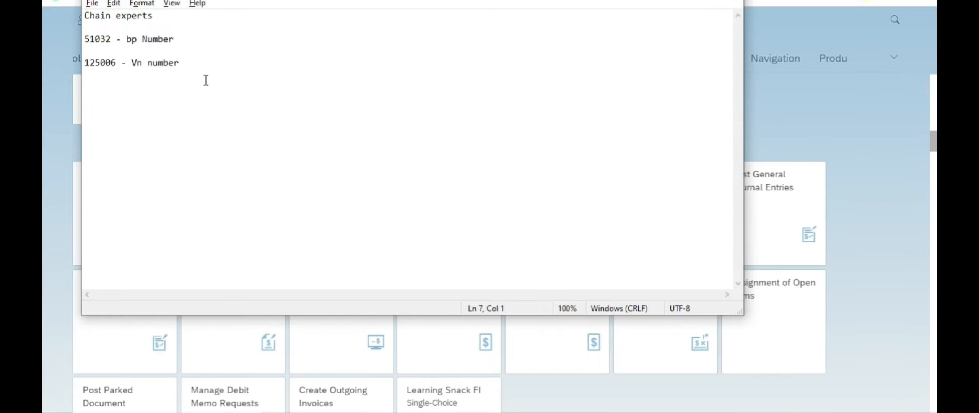
{"action": "key", "text": "alt+Tab"}
{"action": "key", "text": "alt+Tab"}
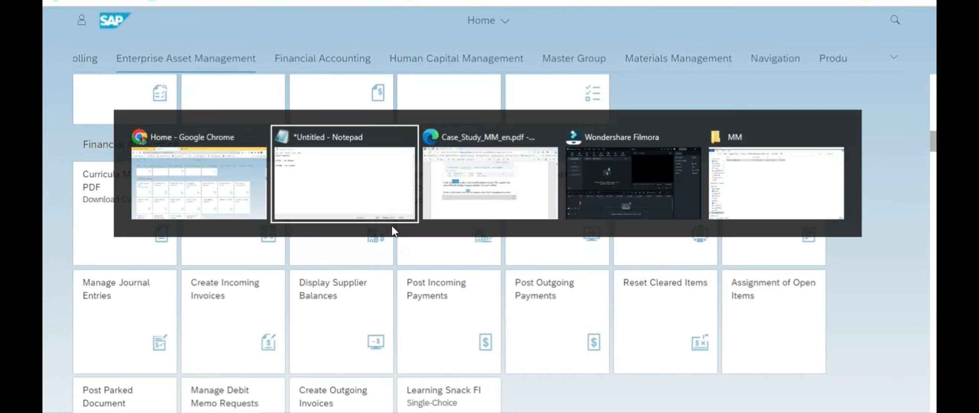
{"action": "key", "text": "alt+Tab"}
{"action": "scroll", "coordinate": [431, 186], "scroll_direction": "down", "scroll_amount": 10}
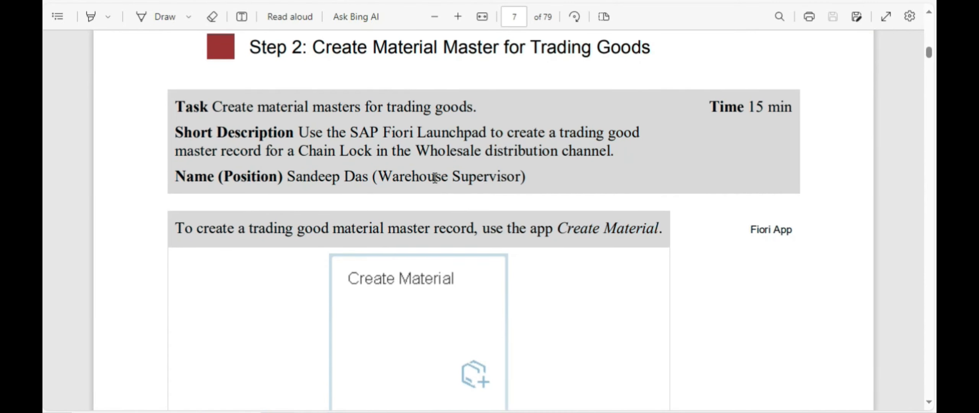
{"action": "scroll", "coordinate": [404, 148], "scroll_direction": "down", "scroll_amount": 2}
{"action": "scroll", "coordinate": [403, 149], "scroll_direction": "up", "scroll_amount": 2}
{"action": "scroll", "coordinate": [397, 149], "scroll_direction": "down", "scroll_amount": 4}
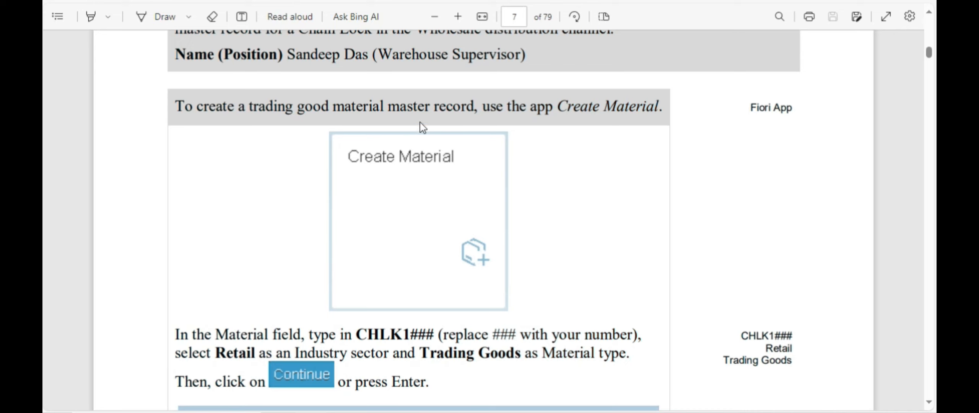
Step: Highlight the 'CHLK1' material number prefix in the page 7 Create Material instructions
{"action": "scroll", "coordinate": [420, 127], "scroll_direction": "down", "scroll_amount": 2}
{"action": "scroll", "coordinate": [366, 237], "scroll_direction": "up", "scroll_amount": 1}
{"action": "left_click_drag", "start_coordinate": [357, 273], "coordinate": [406, 273]}
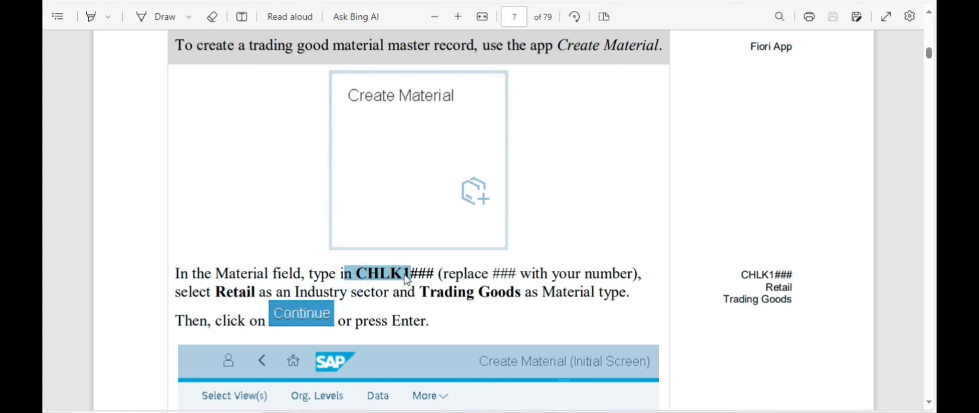
{"action": "left_click", "coordinate": [428, 279]}
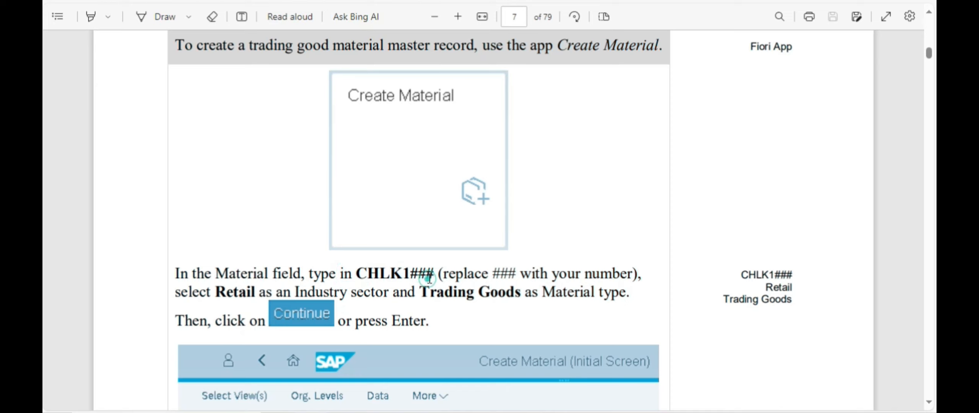
{"action": "left_click_drag", "start_coordinate": [434, 276], "coordinate": [411, 275]}
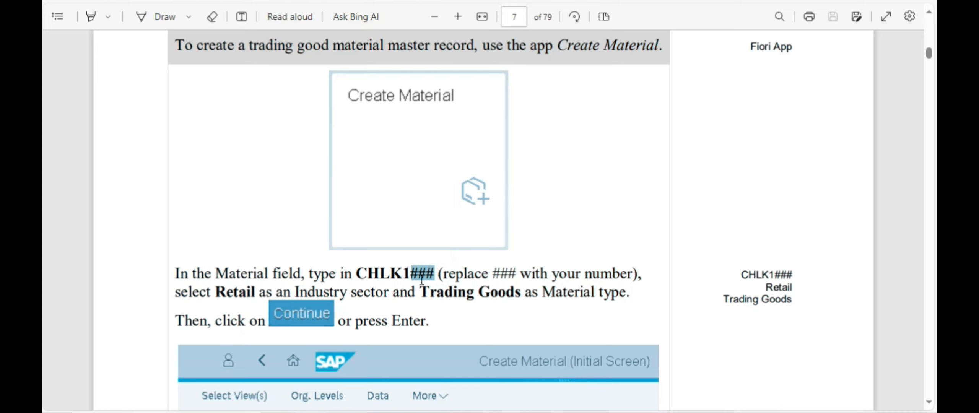
{"action": "left_click_drag", "start_coordinate": [355, 274], "coordinate": [406, 270]}
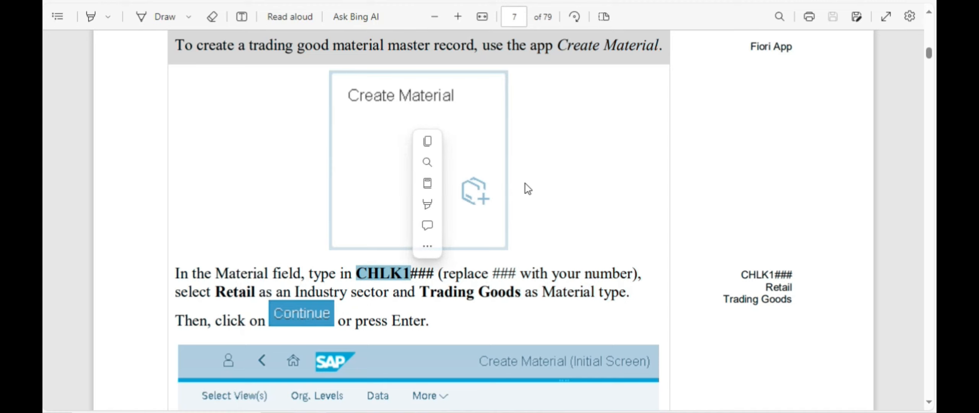
Step: Return to the SAP Fiori launchpad home page
{"action": "key", "text": "alt+Tab"}
{"action": "left_click", "coordinate": [858, 249]}
{"action": "key", "text": "alt+Tab"}
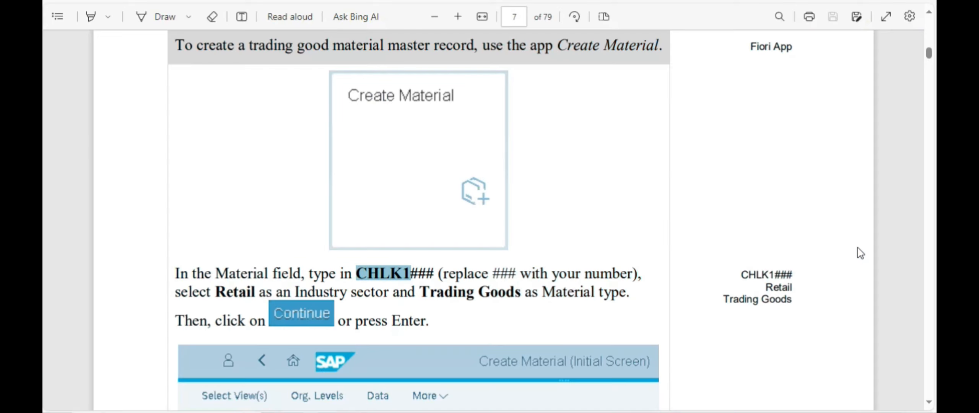
{"action": "key", "text": "alt+Tab"}
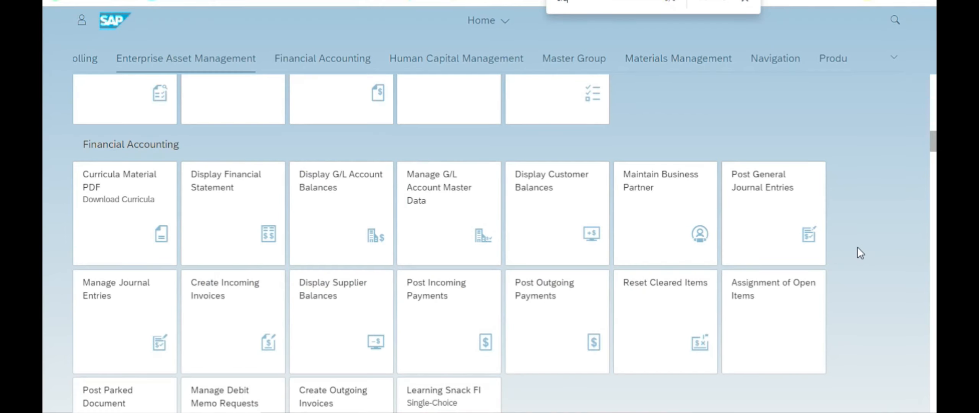
Step: Search the launchpad for 'create mate' and open Materials Management's Create Material tile
{"action": "type", "text": "te"}
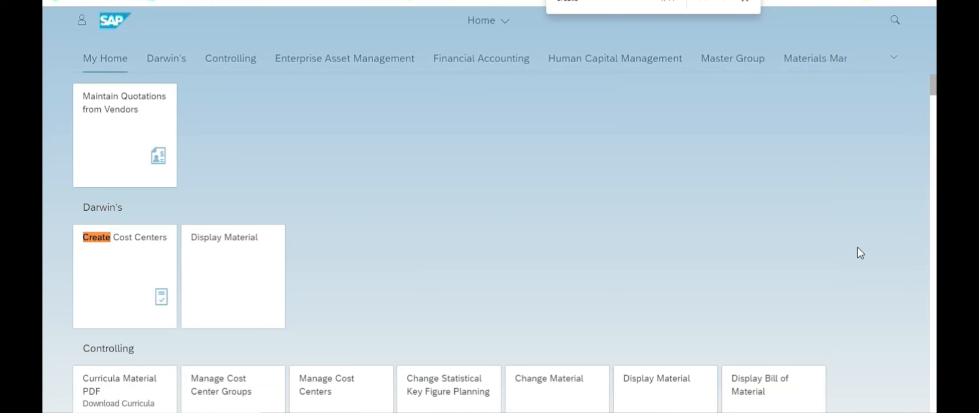
{"action": "type", "text": " mater"}
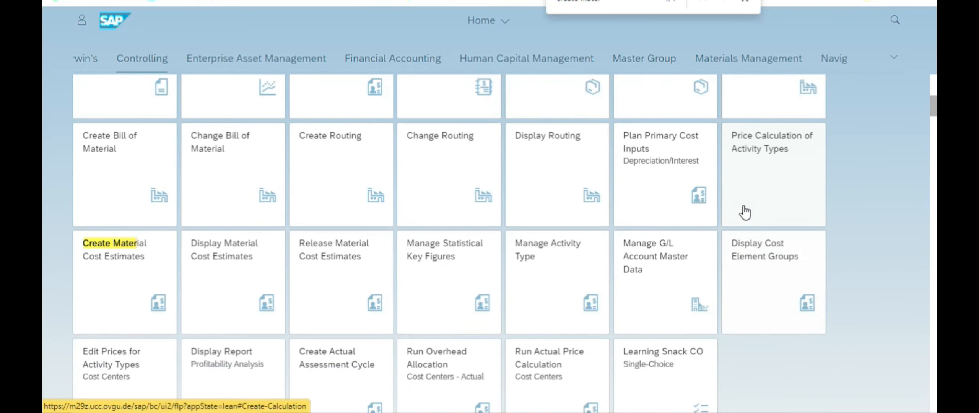
{"action": "scroll", "coordinate": [845, 223], "scroll_direction": "down", "scroll_amount": 5}
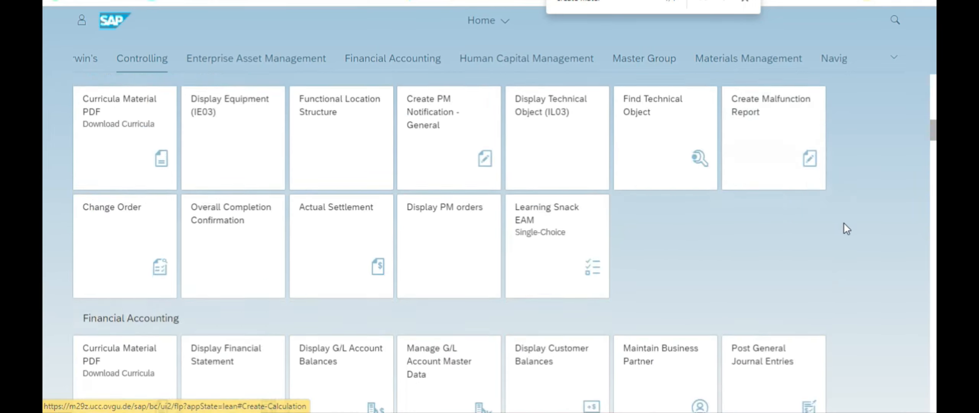
{"action": "scroll", "coordinate": [841, 225], "scroll_direction": "down", "scroll_amount": 15}
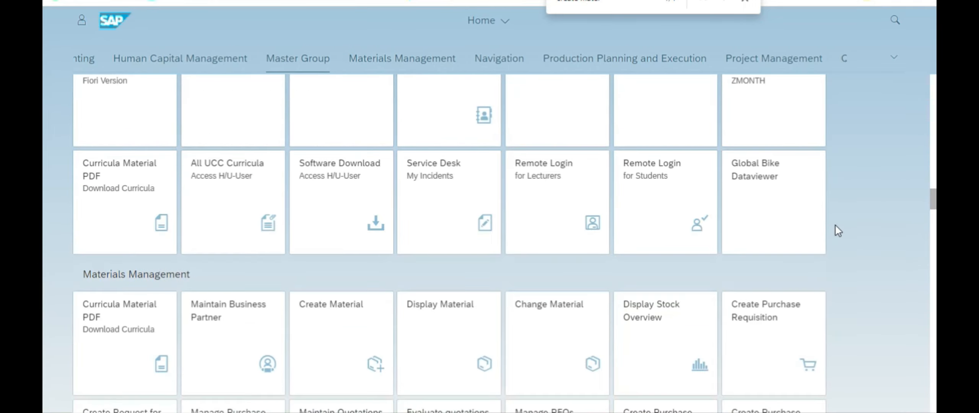
{"action": "scroll", "coordinate": [651, 188], "scroll_direction": "down", "scroll_amount": 10}
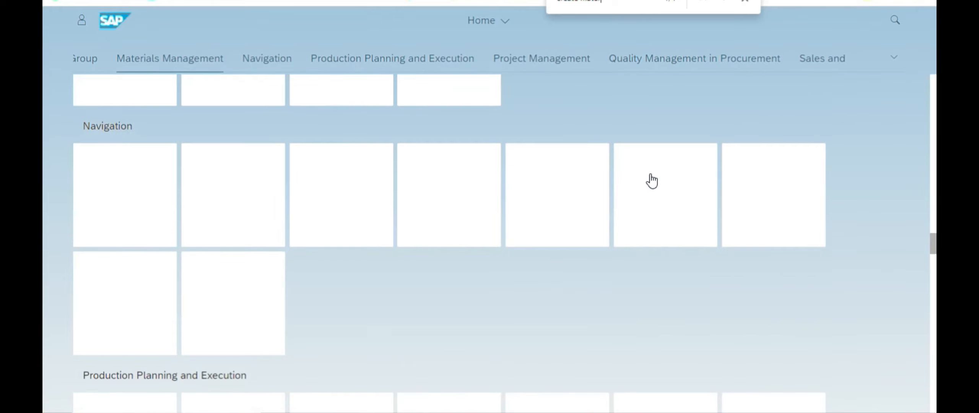
{"action": "key", "text": "Return"}
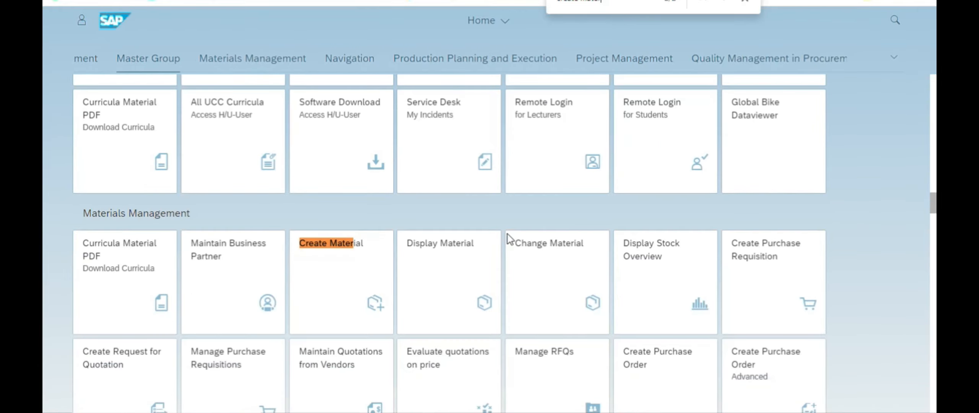
{"action": "left_click", "coordinate": [368, 265]}
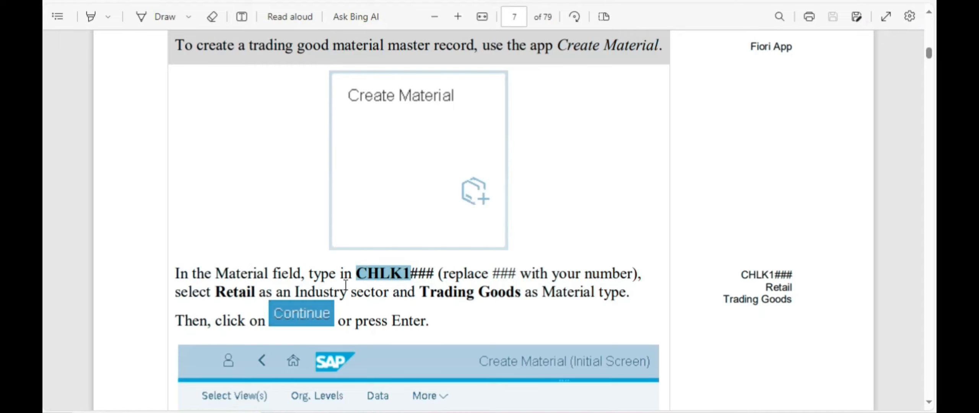
Step: Enter material number CHLK1555, pasting the CHLK1 prefix copied from the guide
{"action": "scroll", "coordinate": [346, 285], "scroll_direction": "down", "scroll_amount": 1}
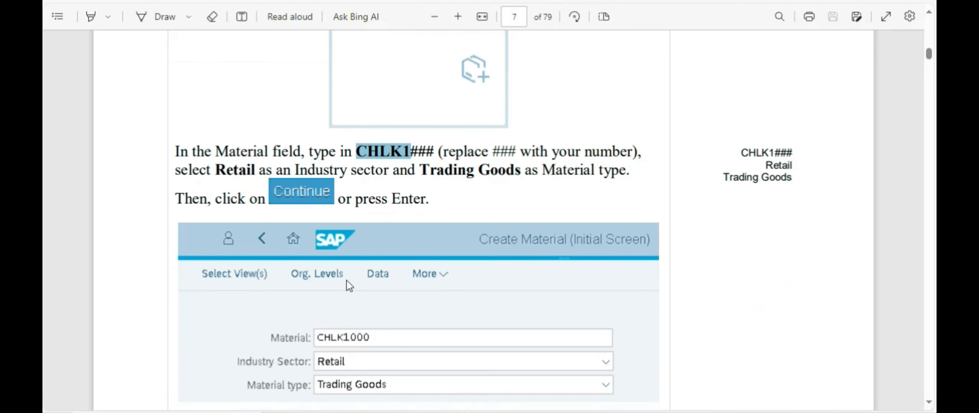
{"action": "scroll", "coordinate": [239, 252], "scroll_direction": "down", "scroll_amount": 5}
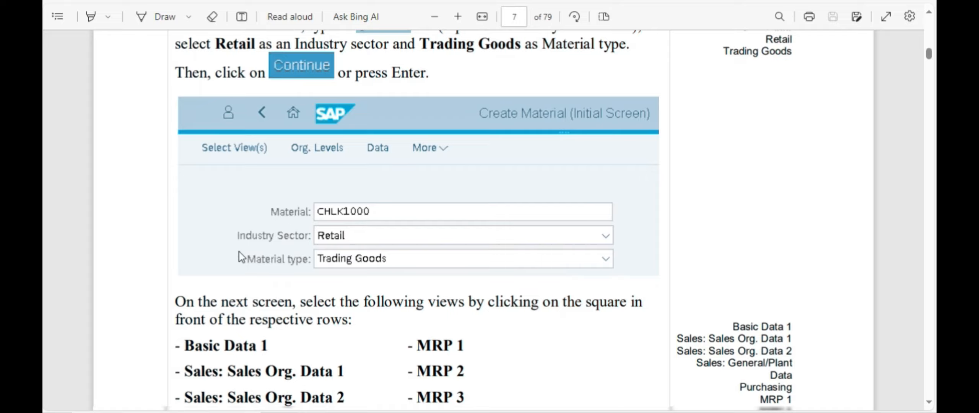
{"action": "scroll", "coordinate": [239, 252], "scroll_direction": "up", "scroll_amount": 3}
{"action": "scroll", "coordinate": [238, 253], "scroll_direction": "up", "scroll_amount": 6}
{"action": "scroll", "coordinate": [252, 239], "scroll_direction": "down", "scroll_amount": 7}
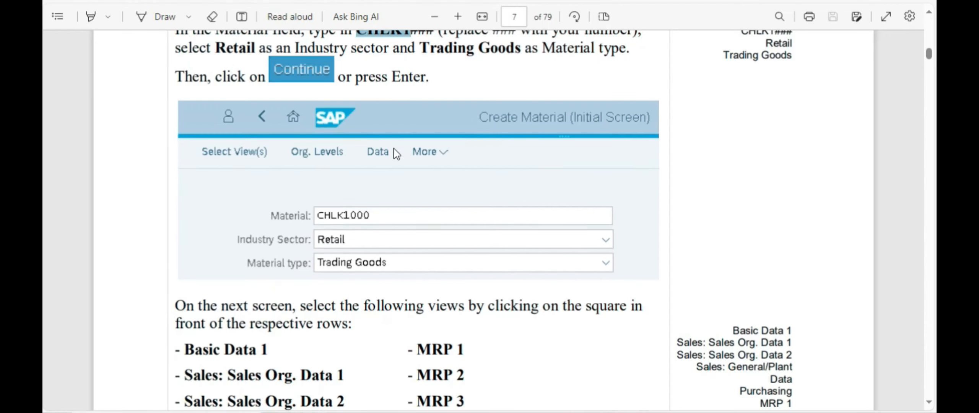
{"action": "scroll", "coordinate": [394, 153], "scroll_direction": "up", "scroll_amount": 2}
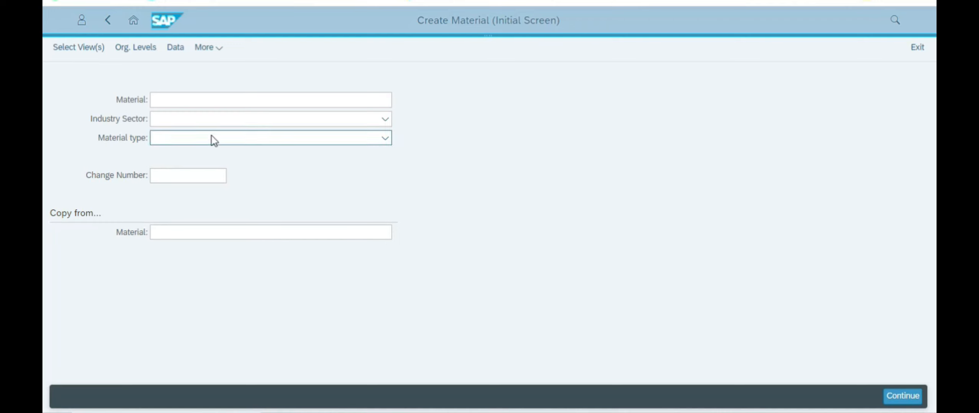
{"action": "left_click", "coordinate": [201, 100]}
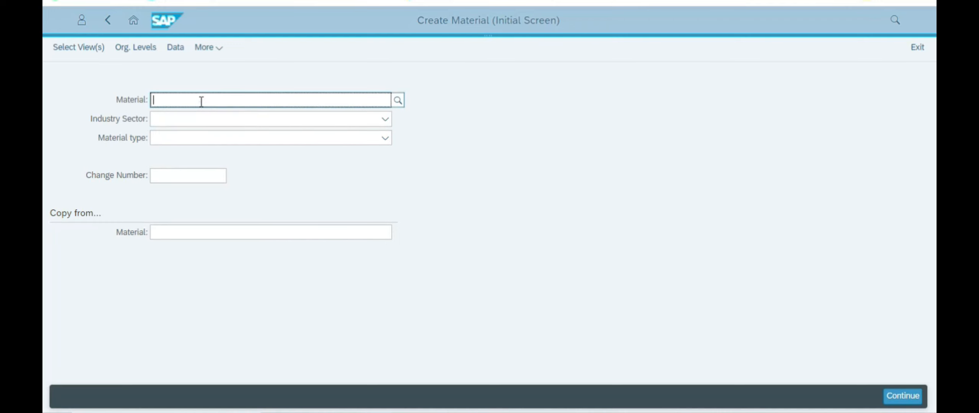
{"action": "type", "text": "12-3456###"}
{"action": "key", "text": "alt+Tab"}
{"action": "right_click", "coordinate": [365, 90]}
{"action": "left_click", "coordinate": [399, 143]}
{"action": "key", "text": "alt+Tab"}
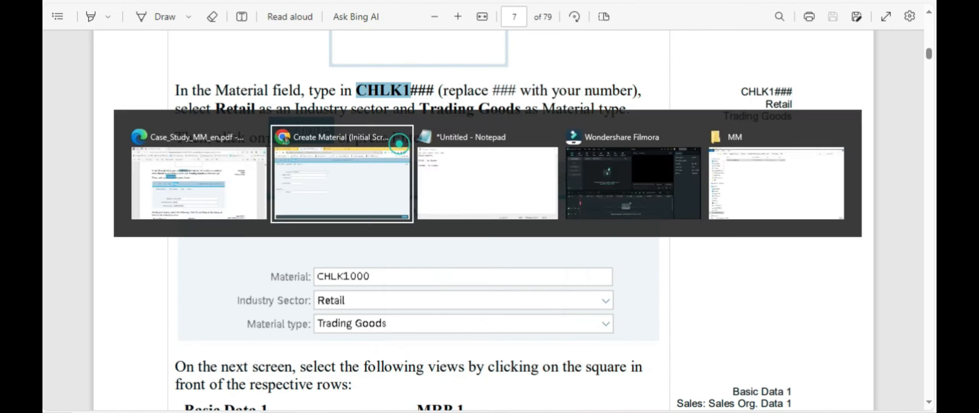
{"action": "double_click", "coordinate": [206, 99]}
{"action": "key", "text": "ctrl+v"}
{"action": "key", "text": "alt+Tab"}
{"action": "key", "text": "alt+Tab"}
{"action": "left_click", "coordinate": [230, 100]}
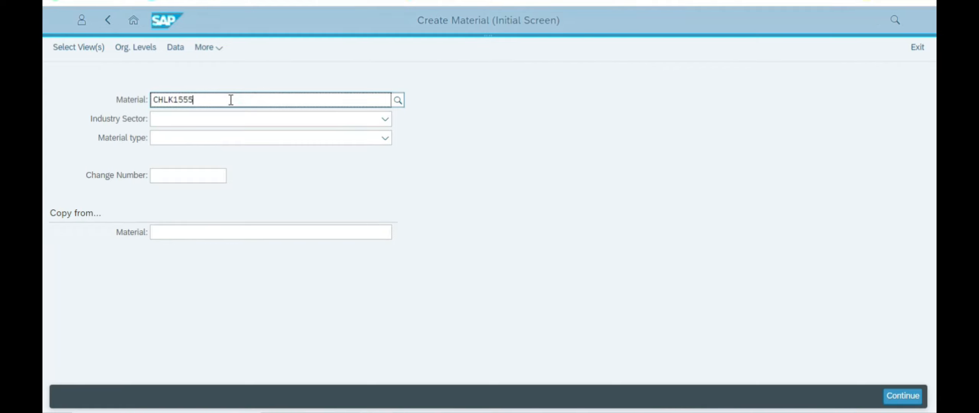
Step: Choose industry sector Retail and material type Trading Goods
{"action": "left_click", "coordinate": [220, 119]}
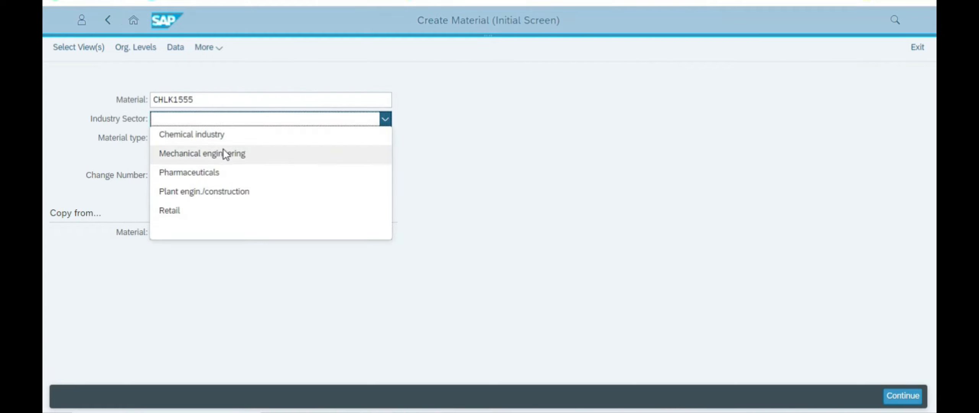
{"action": "left_click", "coordinate": [177, 210]}
{"action": "key", "text": "alt+Tab"}
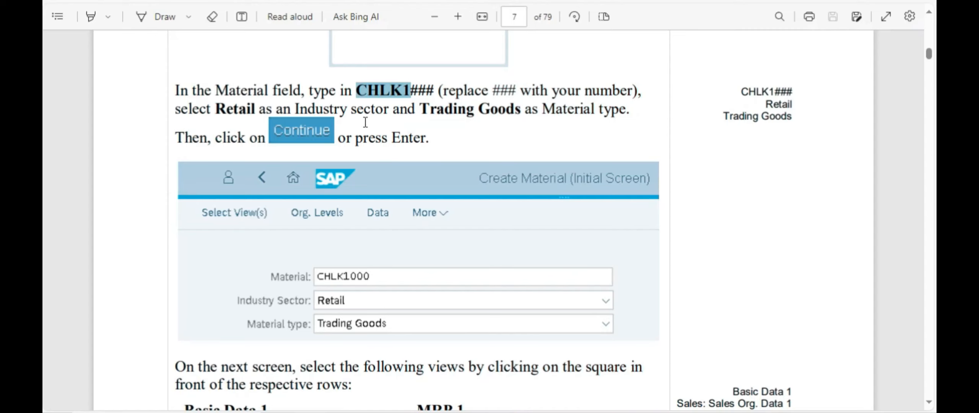
{"action": "key", "text": "alt+Tab"}
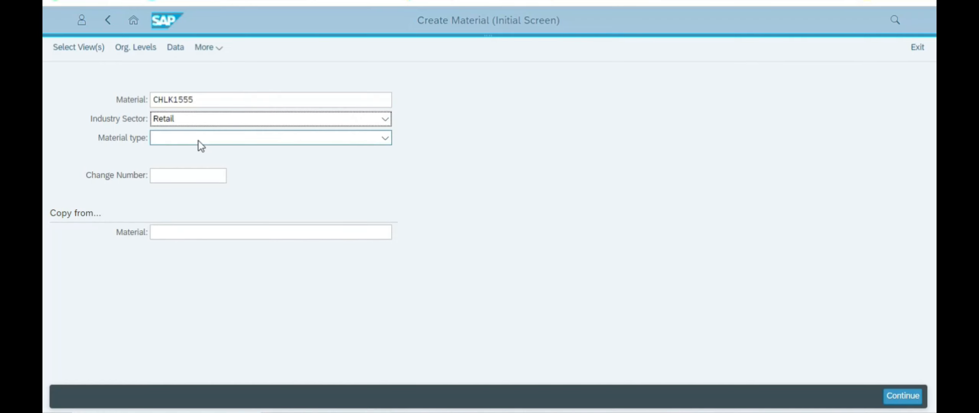
{"action": "left_click", "coordinate": [189, 137]}
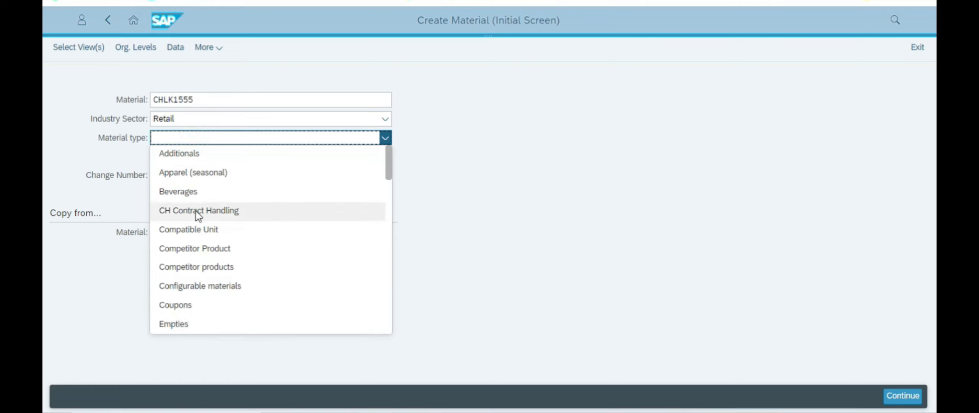
{"action": "left_click", "coordinate": [171, 178]}
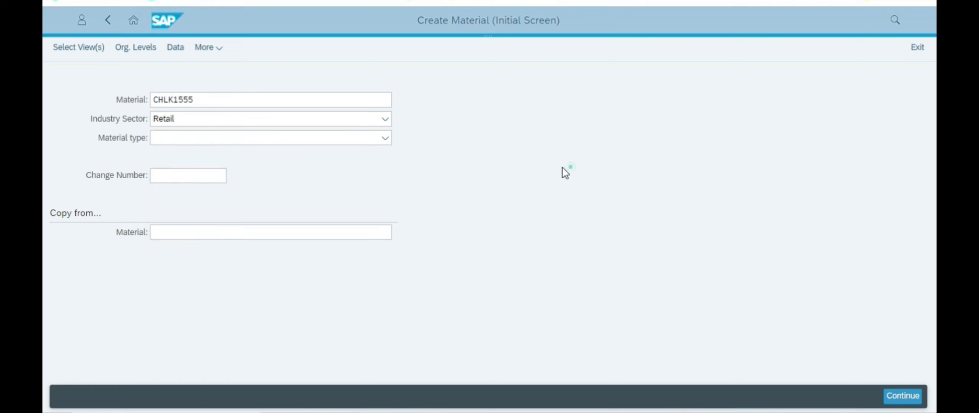
{"action": "left_click", "coordinate": [188, 139]}
{"action": "key", "text": "t"}
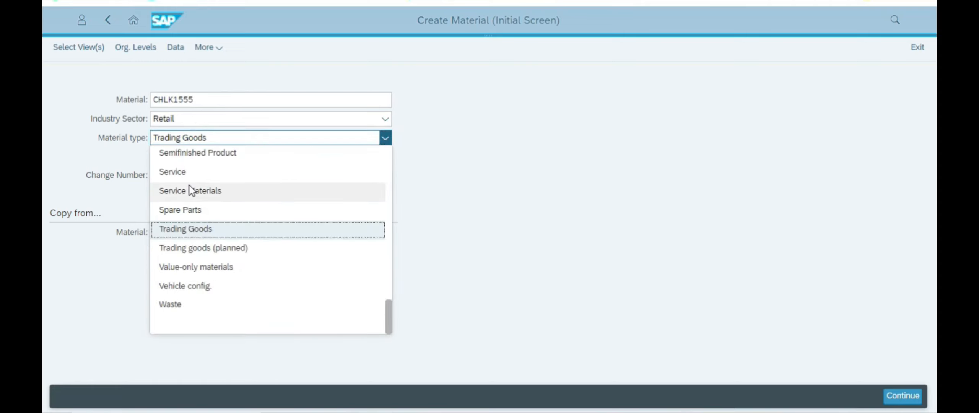
{"action": "left_click", "coordinate": [495, 191]}
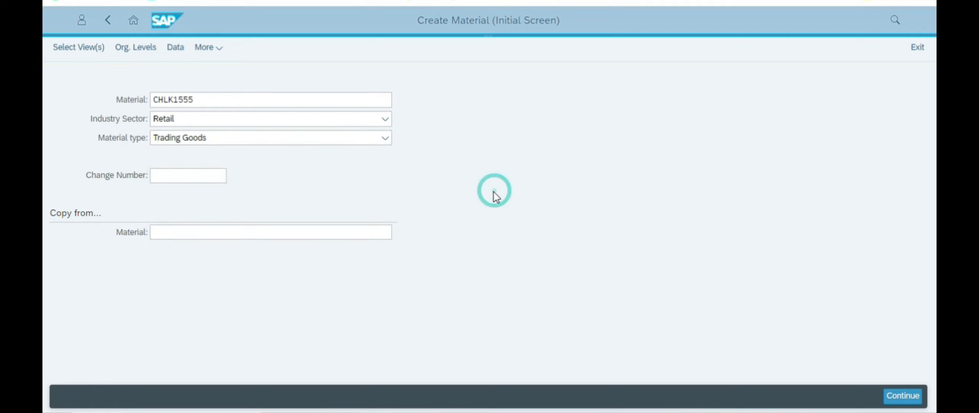
Step: Check the guide, then continue to the Select View(s) dialog
{"action": "key", "text": "alt+Tab"}
{"action": "scroll", "coordinate": [483, 216], "scroll_direction": "down", "scroll_amount": 5}
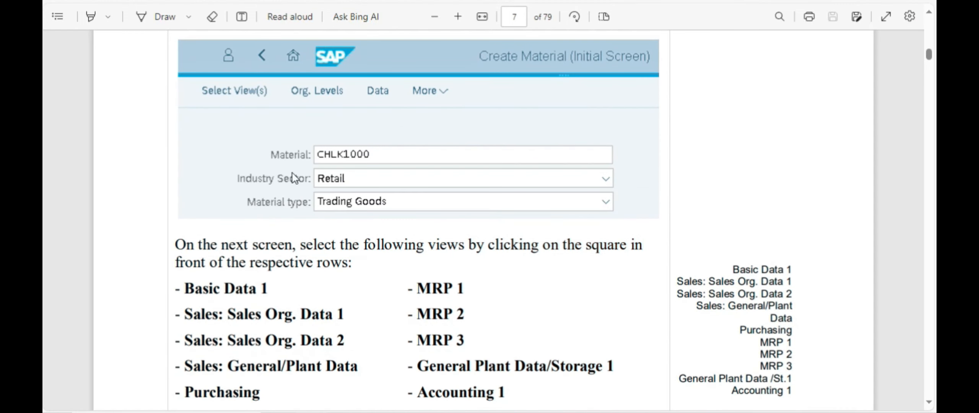
{"action": "scroll", "coordinate": [524, 181], "scroll_direction": "down", "scroll_amount": 3}
{"action": "scroll", "coordinate": [422, 161], "scroll_direction": "up", "scroll_amount": 3}
{"action": "scroll", "coordinate": [474, 190], "scroll_direction": "down", "scroll_amount": 3}
{"action": "scroll", "coordinate": [477, 159], "scroll_direction": "up", "scroll_amount": 3}
{"action": "scroll", "coordinate": [446, 191], "scroll_direction": "down", "scroll_amount": 3}
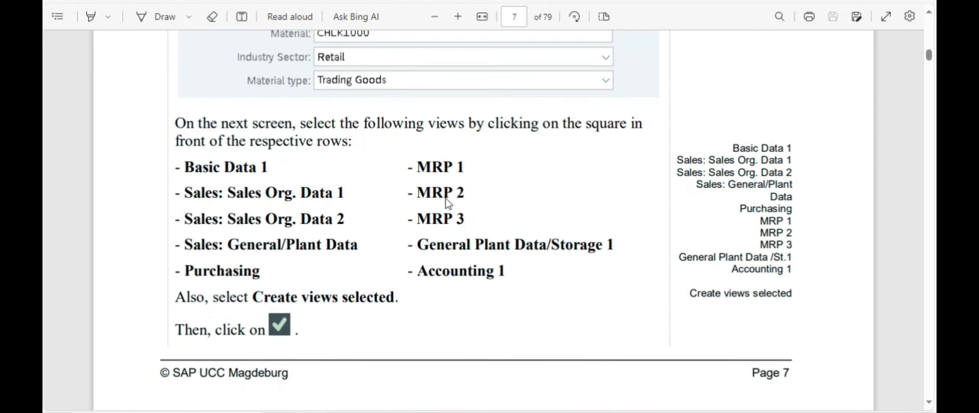
{"action": "key", "text": "alt+Tab"}
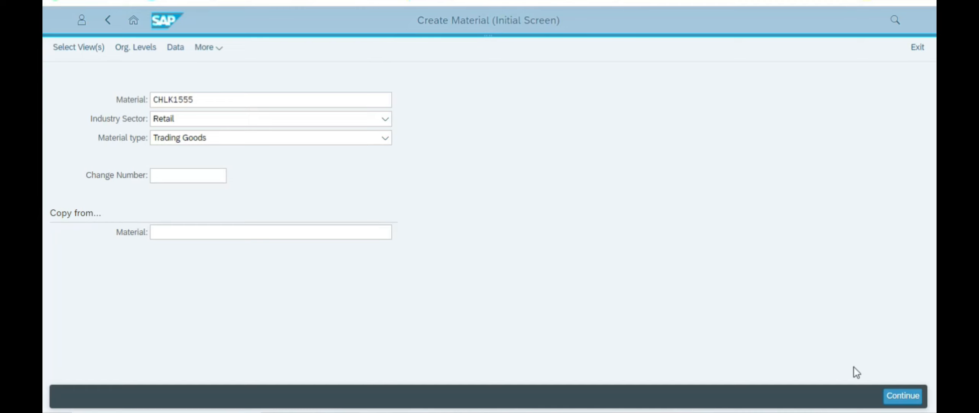
{"action": "left_click", "coordinate": [895, 396]}
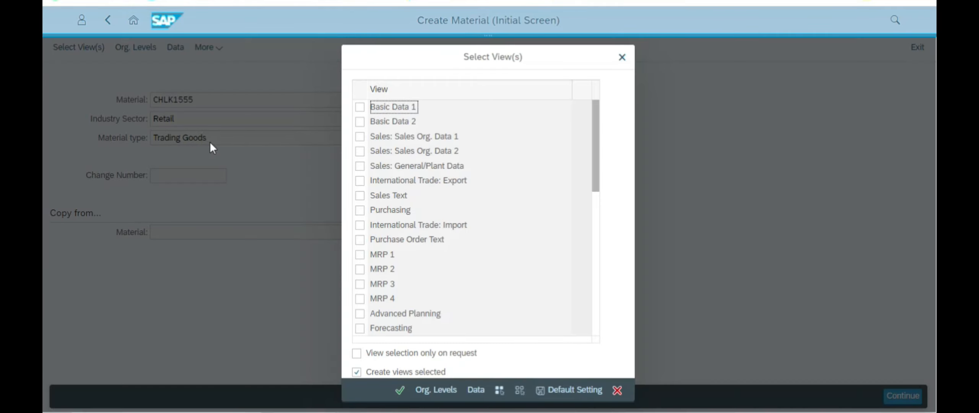
Step: Tick Basic Data 1, Sales Org. Data 1 and 2, and Sales: General/Plant Data views
{"action": "key", "text": "alt+Tab"}
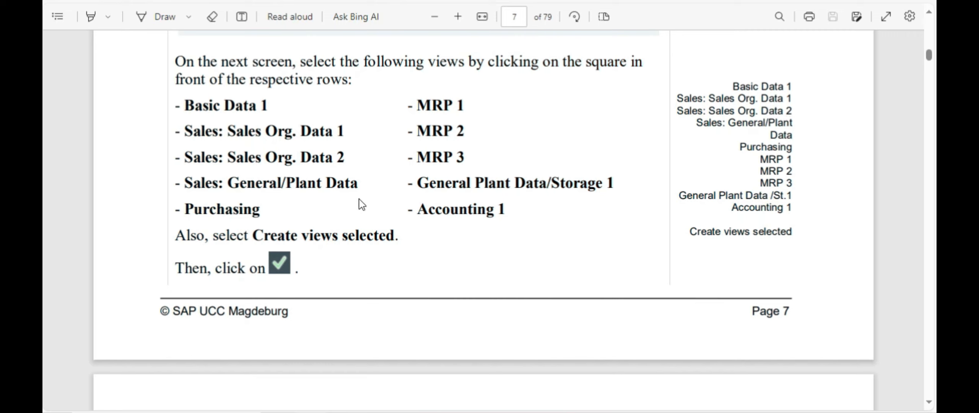
{"action": "key", "text": "alt+Tab"}
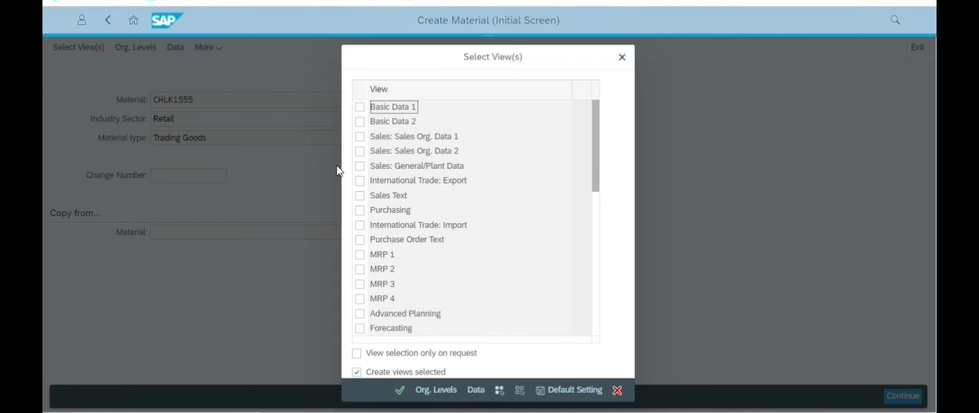
{"action": "left_click", "coordinate": [360, 107]}
{"action": "key", "text": "alt+Tab"}
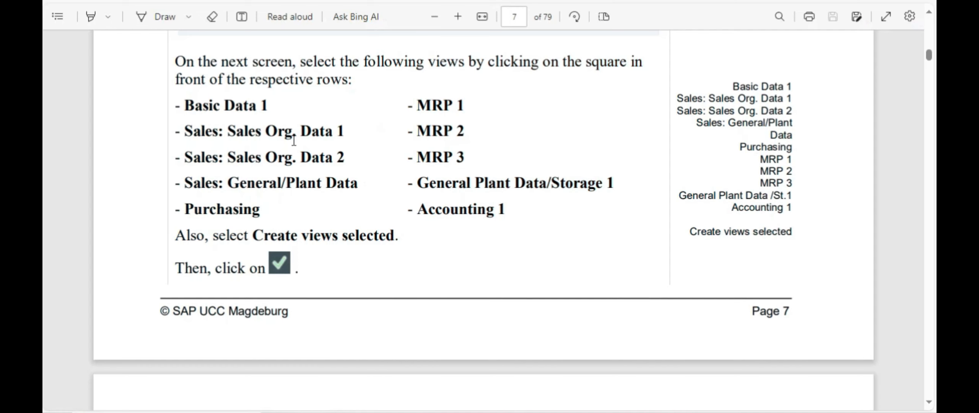
{"action": "key", "text": "alt+Tab"}
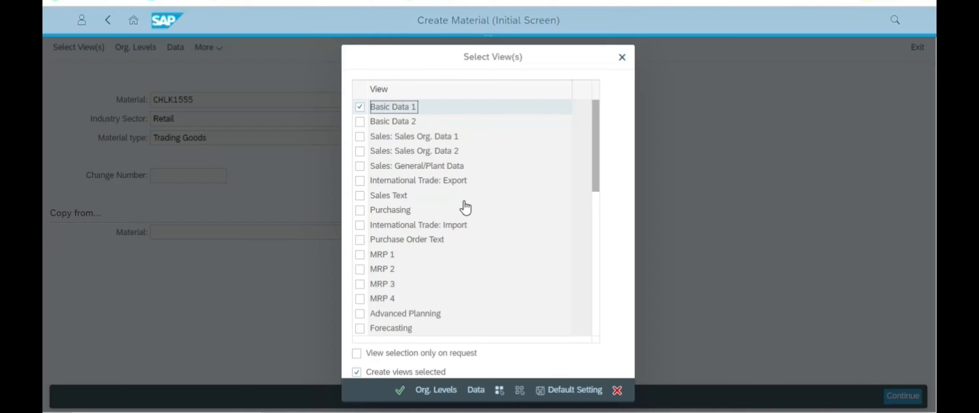
{"action": "left_click", "coordinate": [360, 136]}
{"action": "left_click", "coordinate": [360, 152]}
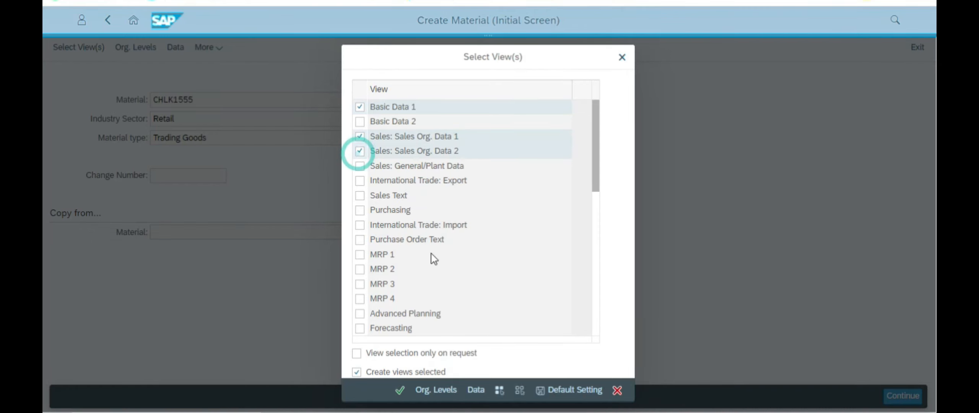
{"action": "key", "text": "alt+Tab"}
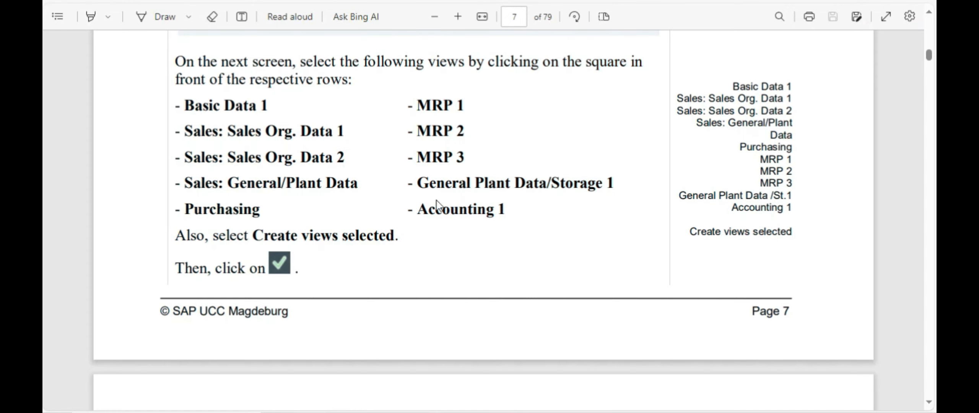
{"action": "key", "text": "alt+Tab"}
{"action": "left_click", "coordinate": [360, 166]}
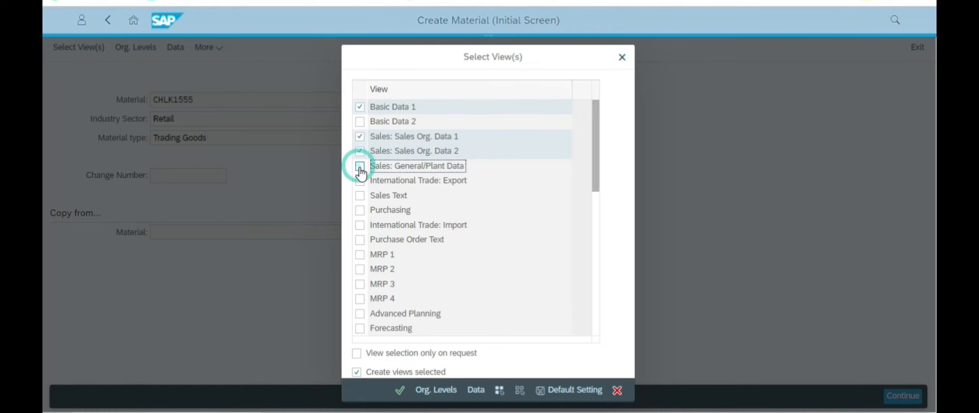
{"action": "key", "text": "alt+Tab"}
{"action": "key", "text": "alt+Tab"}
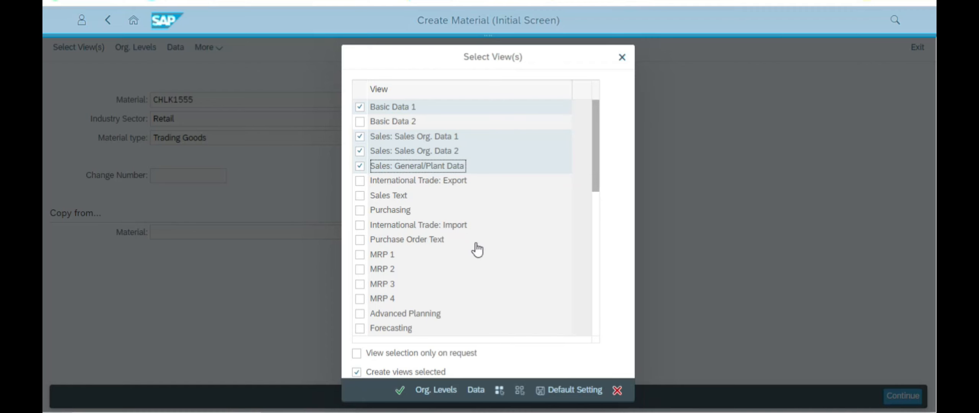
Step: Tick the Purchasing, MRP 1, MRP 2 and MRP 3 views
{"action": "left_click", "coordinate": [360, 210]}
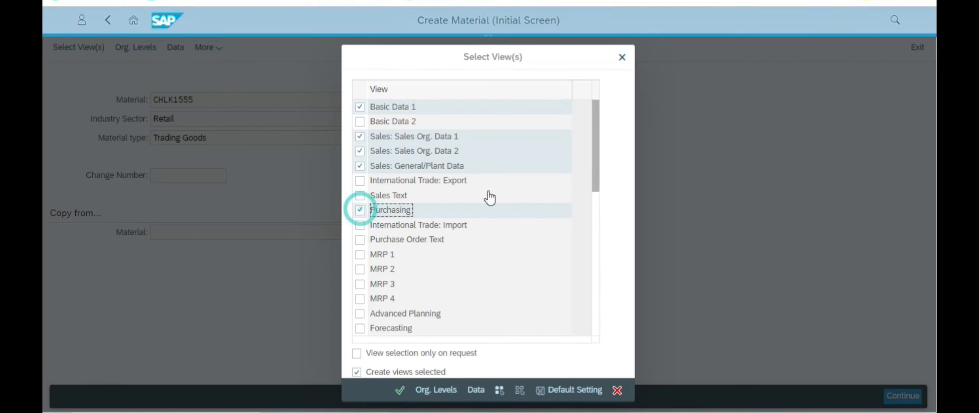
{"action": "key", "text": "alt+Tab"}
{"action": "key", "text": "alt+Tab"}
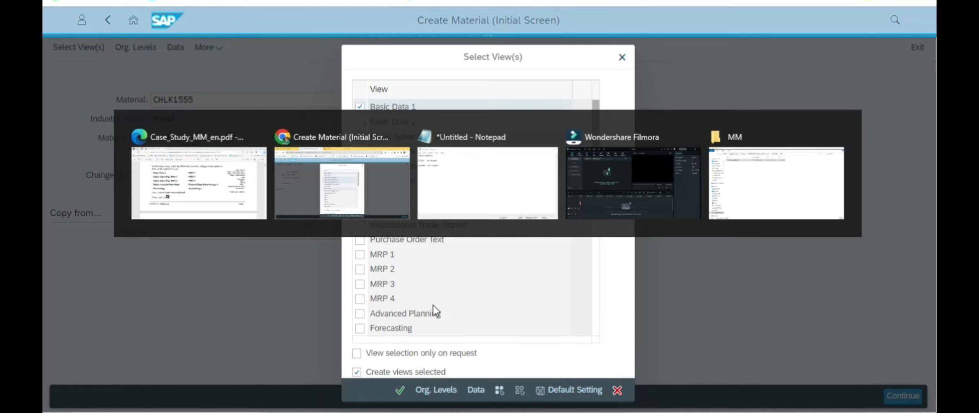
{"action": "left_click", "coordinate": [360, 255]}
{"action": "left_click", "coordinate": [360, 269]}
{"action": "left_click", "coordinate": [360, 284]}
{"action": "key", "text": "alt+Tab"}
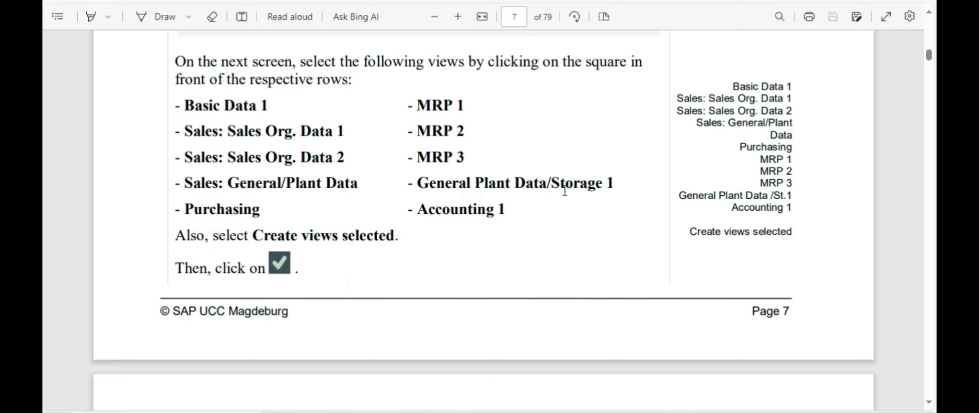
{"action": "scroll", "coordinate": [393, 328], "scroll_direction": "down", "scroll_amount": 2}
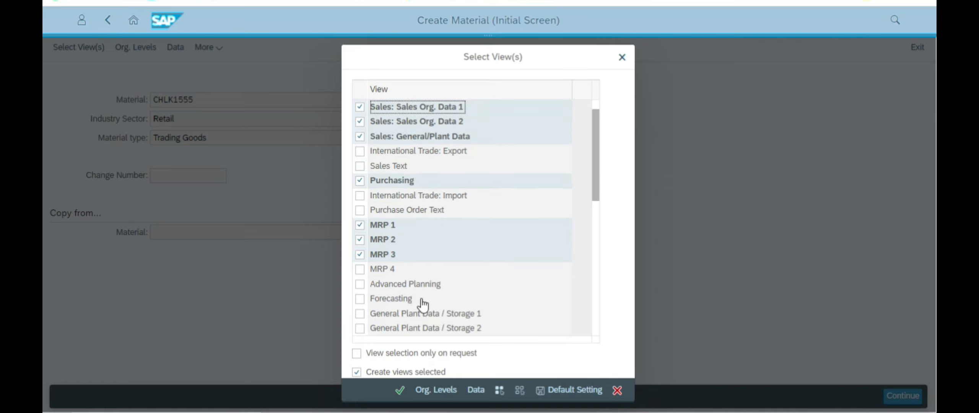
Step: Add General Plant Data / Storage 1 and Accounting 1, keep Create views selected, and confirm
{"action": "left_click", "coordinate": [360, 314]}
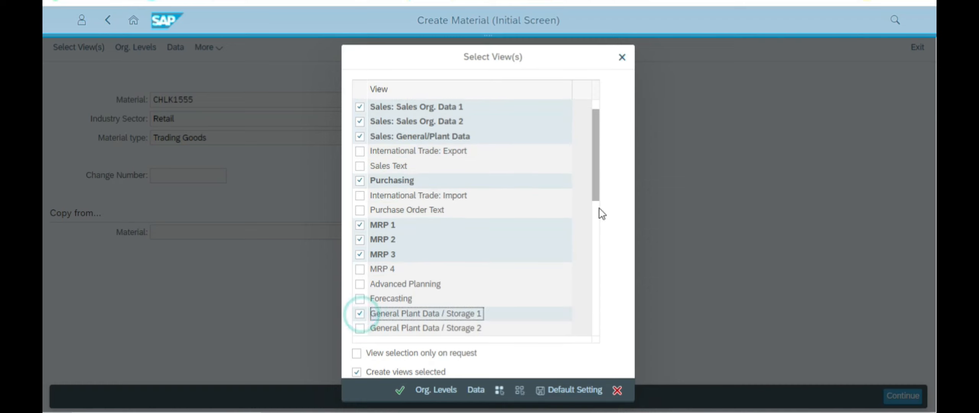
{"action": "key", "text": "alt+Tab"}
{"action": "key", "text": "alt+Tab"}
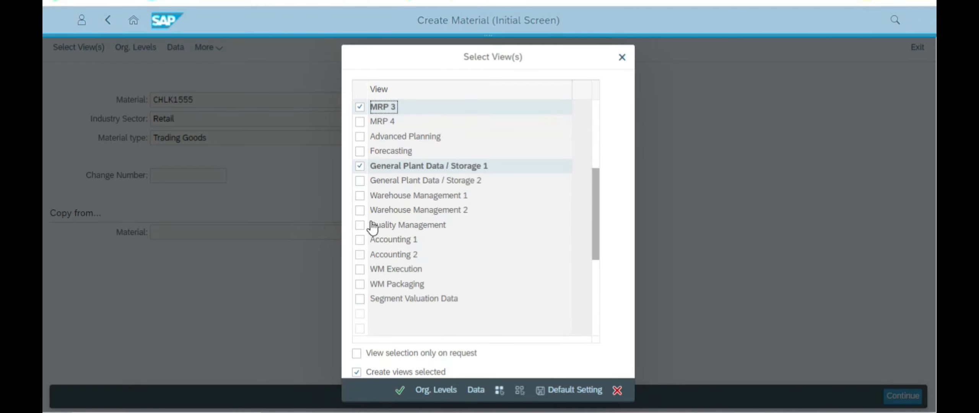
{"action": "left_click", "coordinate": [361, 240]}
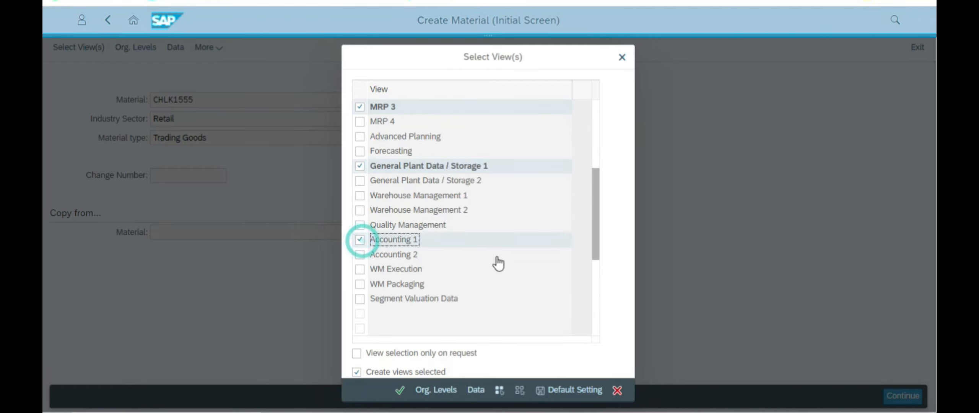
{"action": "key", "text": "alt+Tab"}
{"action": "key", "text": "alt+Tab"}
{"action": "left_click", "coordinate": [358, 372]}
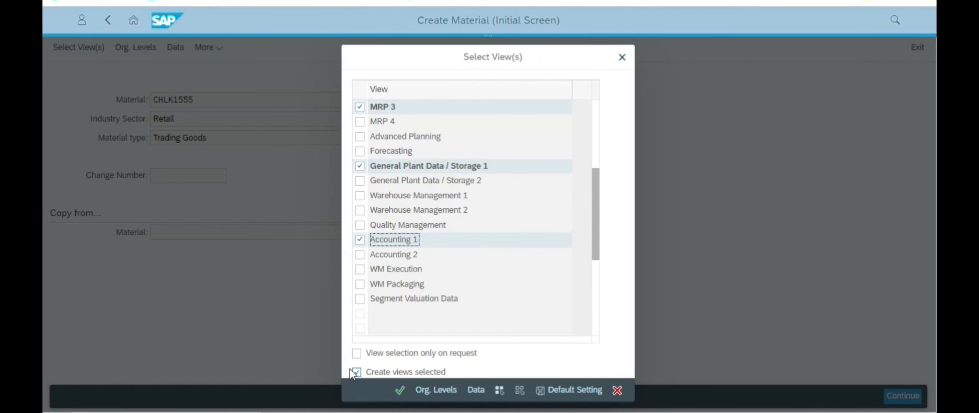
{"action": "left_click", "coordinate": [400, 391]}
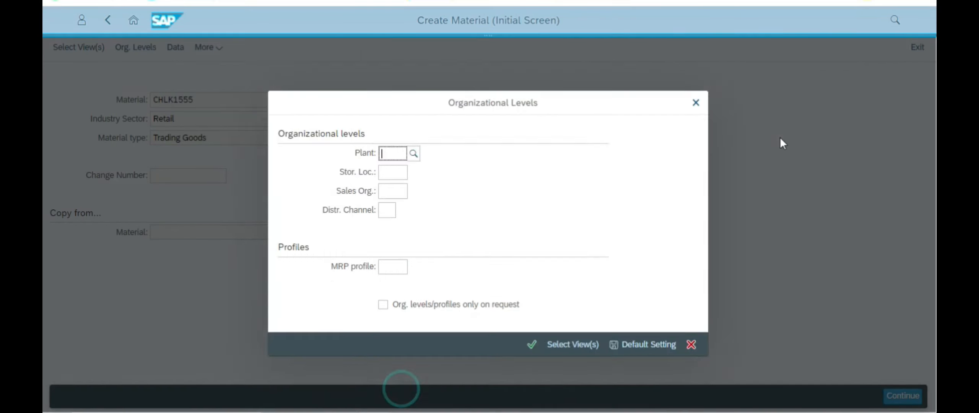
Step: Look up the organizational levels in the guide and enter plant MI00
{"action": "key", "text": "alt+Tab"}
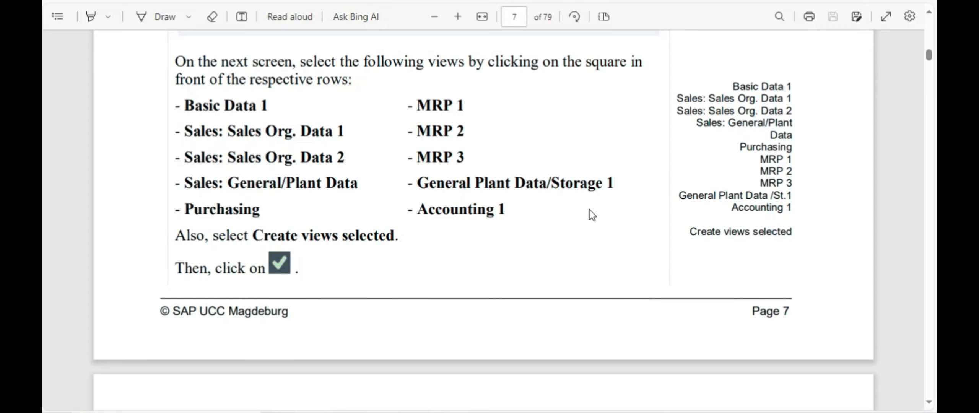
{"action": "scroll", "coordinate": [601, 206], "scroll_direction": "down", "scroll_amount": 4}
{"action": "scroll", "coordinate": [602, 203], "scroll_direction": "down", "scroll_amount": 15}
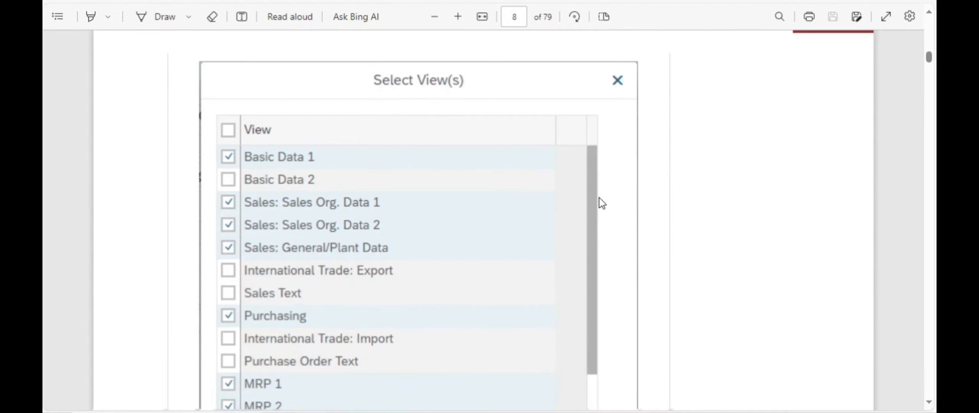
{"action": "scroll", "coordinate": [600, 202], "scroll_direction": "down", "scroll_amount": 5}
{"action": "scroll", "coordinate": [382, 229], "scroll_direction": "up", "scroll_amount": 10}
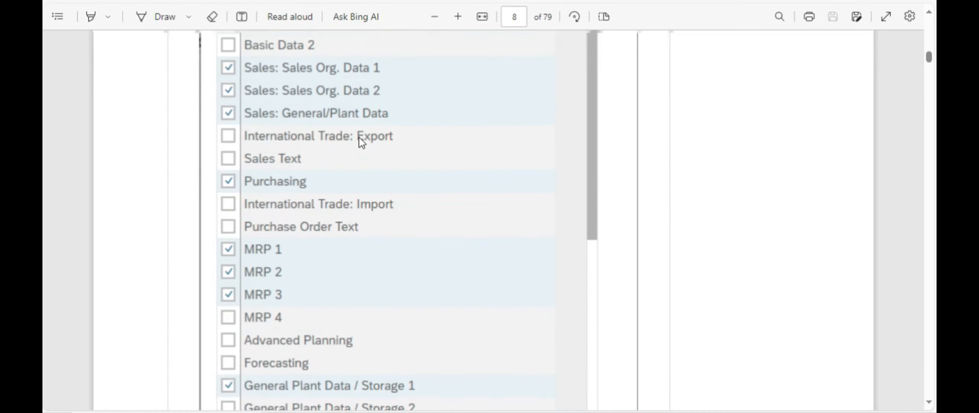
{"action": "scroll", "coordinate": [446, 222], "scroll_direction": "down", "scroll_amount": 7}
{"action": "scroll", "coordinate": [444, 217], "scroll_direction": "down", "scroll_amount": 9}
{"action": "scroll", "coordinate": [444, 216], "scroll_direction": "up", "scroll_amount": 3}
{"action": "scroll", "coordinate": [445, 216], "scroll_direction": "down", "scroll_amount": 8}
{"action": "scroll", "coordinate": [444, 215], "scroll_direction": "down", "scroll_amount": 2}
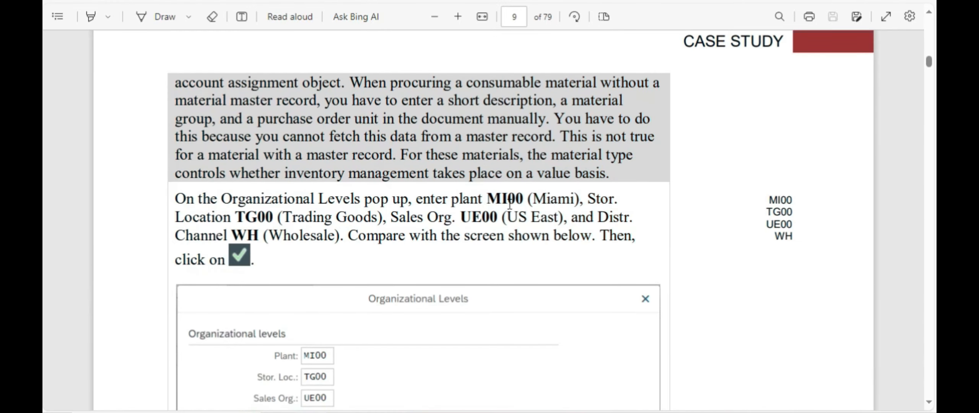
{"action": "scroll", "coordinate": [509, 205], "scroll_direction": "down", "scroll_amount": 2}
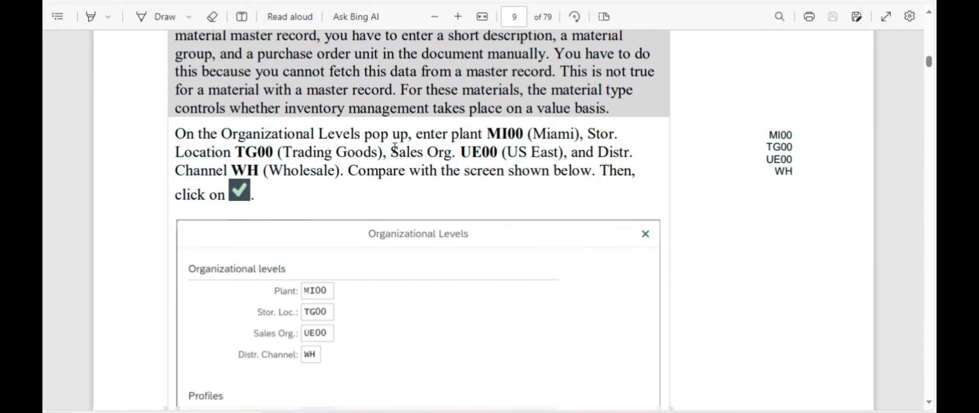
{"action": "scroll", "coordinate": [401, 146], "scroll_direction": "down", "scroll_amount": 2}
{"action": "key", "text": "alt+Tab"}
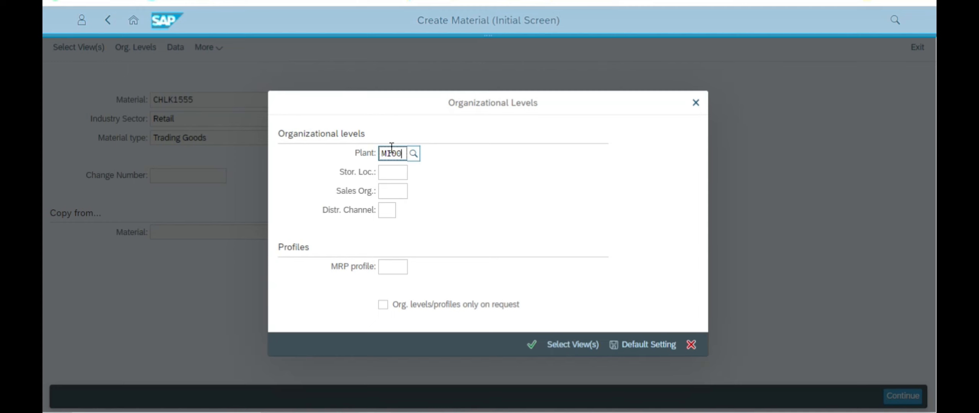
{"action": "type", "text": "MI00"}
{"action": "key", "text": "alt+Tab"}
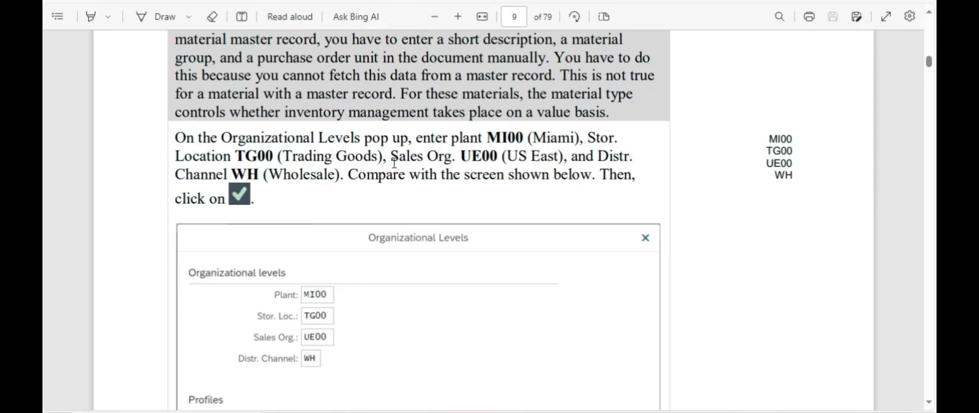
{"action": "key", "text": "alt+Tab"}
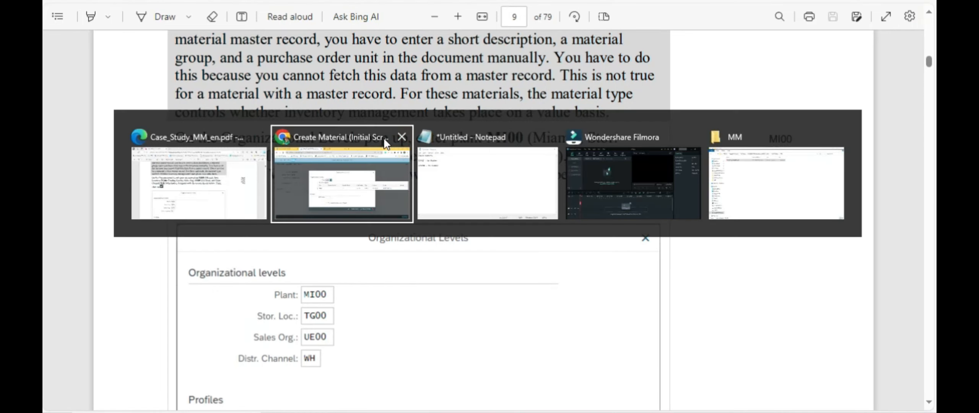
{"action": "left_click", "coordinate": [383, 209]}
Step: Set storage location TG00
{"action": "left_click", "coordinate": [391, 174]}
{"action": "type", "text": "TG00"}
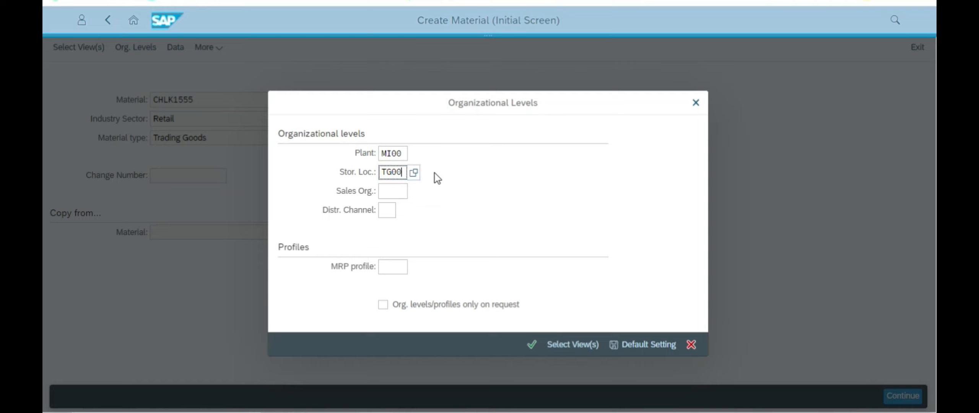
{"action": "left_click", "coordinate": [391, 193]}
{"action": "left_click", "coordinate": [399, 175]}
{"action": "key", "text": "alt+Tab"}
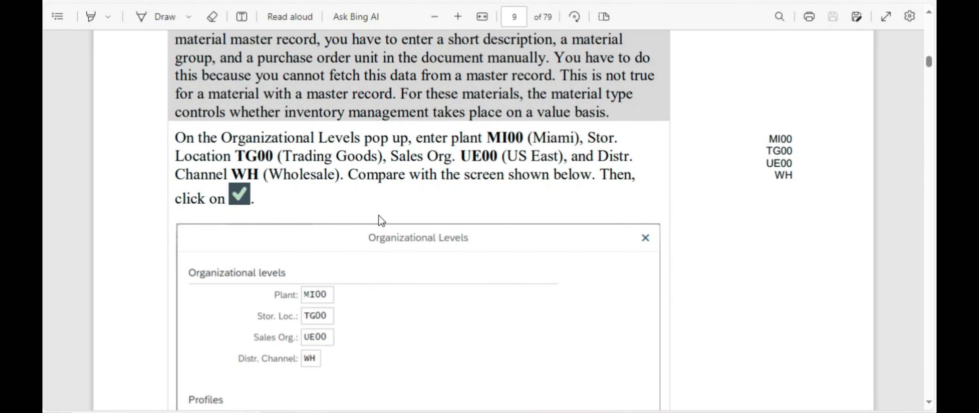
{"action": "key", "text": "alt+Tab"}
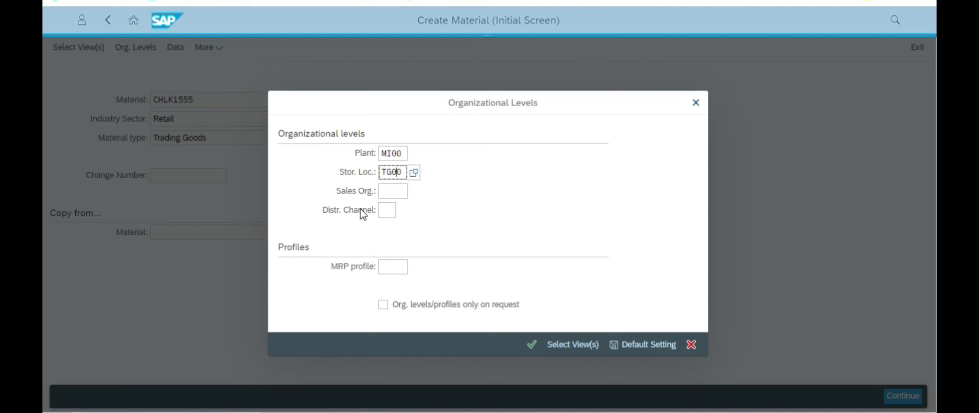
Step: Set sales organization UE00 and distribution channel WH, then confirm the organizational levels
{"action": "left_click", "coordinate": [396, 190]}
{"action": "type", "text": "UE"}
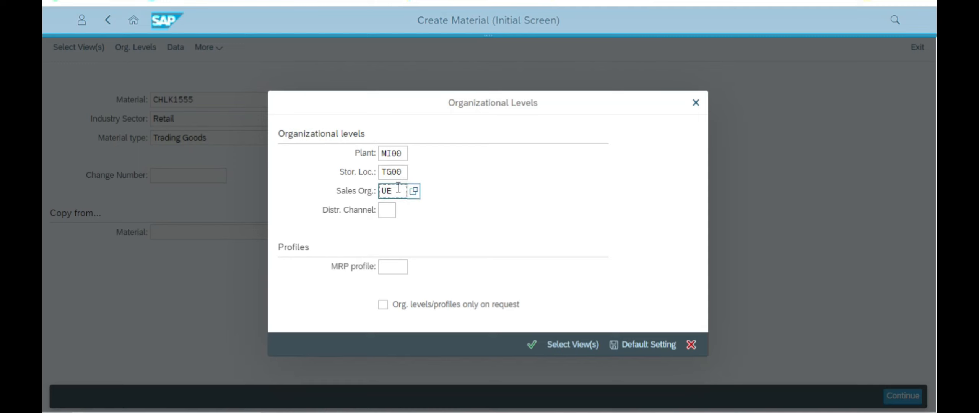
{"action": "key", "text": "alt+Tab"}
{"action": "key", "text": "alt+Tab"}
{"action": "left_click", "coordinate": [387, 210]}
{"action": "key", "text": "alt+Tab"}
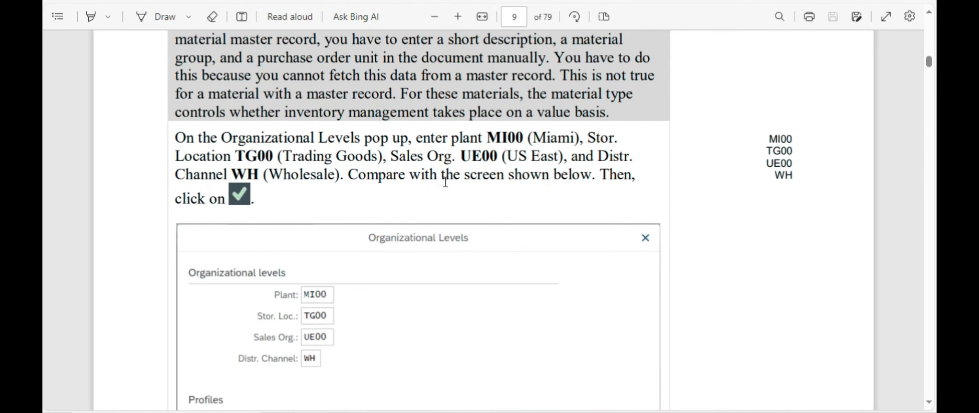
{"action": "key", "text": "alt+Tab"}
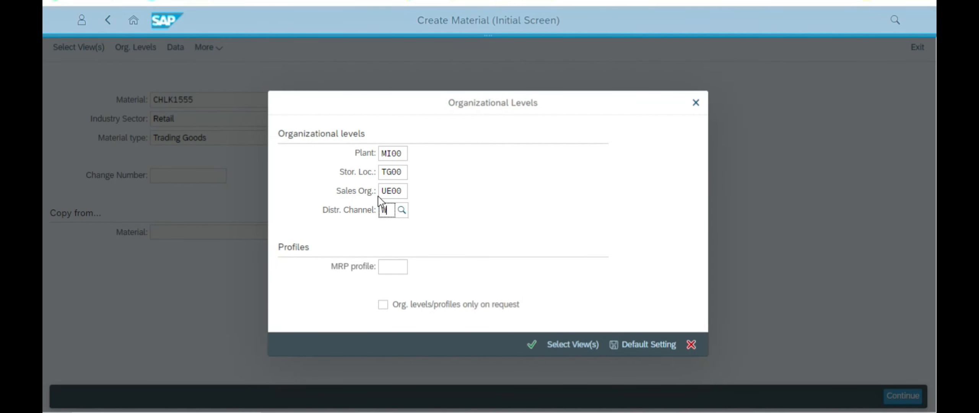
{"action": "left_click", "coordinate": [575, 196]}
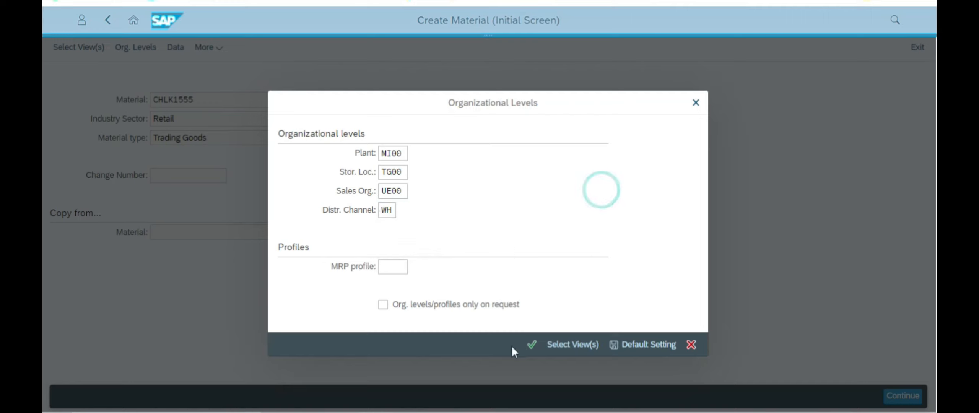
{"action": "left_click", "coordinate": [531, 345]}
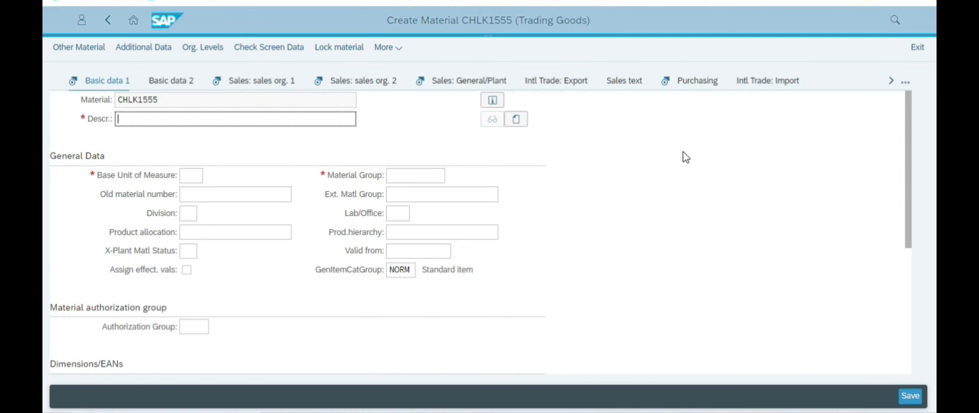
Step: Paste 'Chain Lock' into the material description field
{"action": "scroll", "coordinate": [667, 175], "scroll_direction": "down", "scroll_amount": 5}
{"action": "scroll", "coordinate": [289, 200], "scroll_direction": "up", "scroll_amount": 5}
{"action": "scroll", "coordinate": [252, 195], "scroll_direction": "down", "scroll_amount": 5}
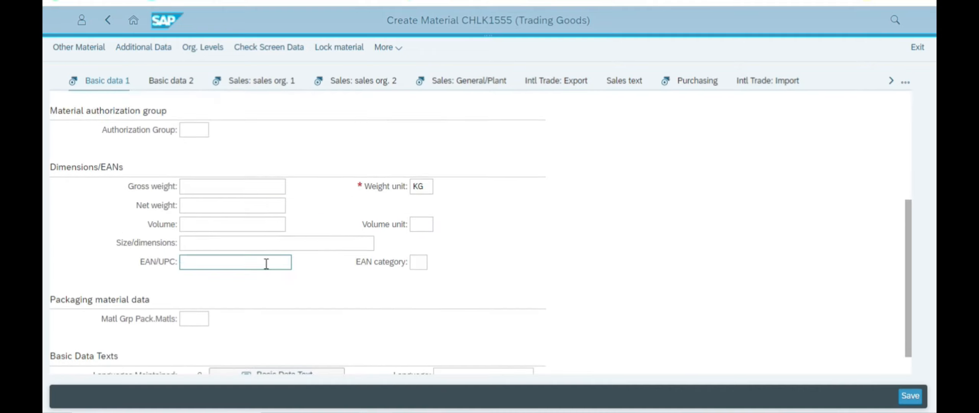
{"action": "scroll", "coordinate": [251, 286], "scroll_direction": "up", "scroll_amount": 5}
{"action": "scroll", "coordinate": [245, 249], "scroll_direction": "up", "scroll_amount": 1}
{"action": "left_click", "coordinate": [194, 177]}
{"action": "left_click", "coordinate": [209, 176]}
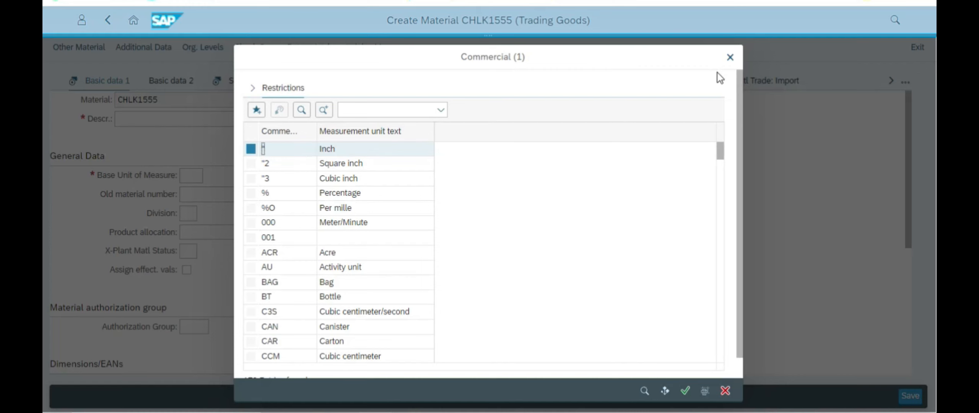
{"action": "left_click", "coordinate": [728, 61]}
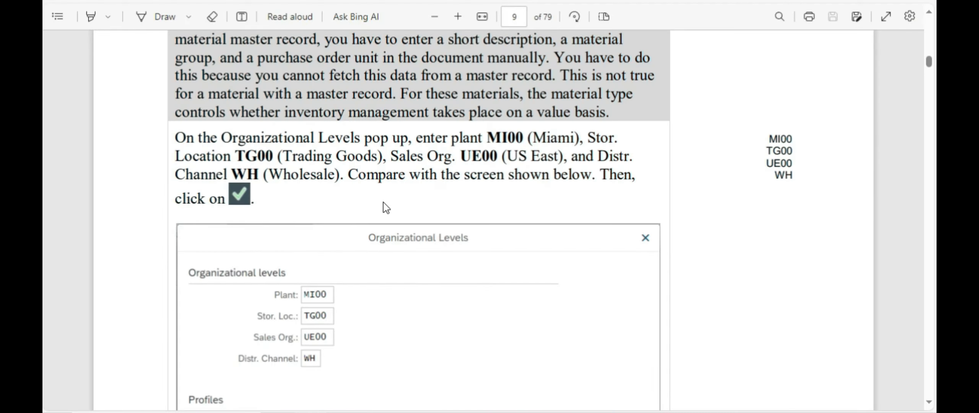
{"action": "scroll", "coordinate": [387, 208], "scroll_direction": "up", "scroll_amount": 2}
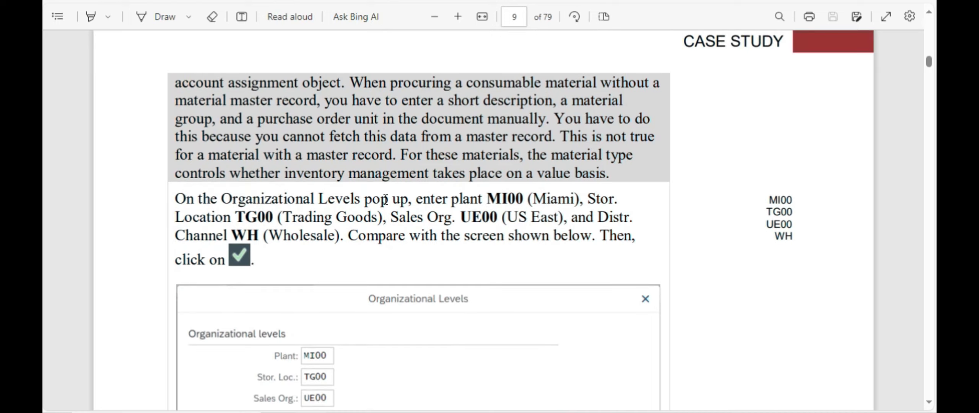
{"action": "scroll", "coordinate": [387, 203], "scroll_direction": "down", "scroll_amount": 10}
{"action": "scroll", "coordinate": [387, 201], "scroll_direction": "up", "scroll_amount": 2}
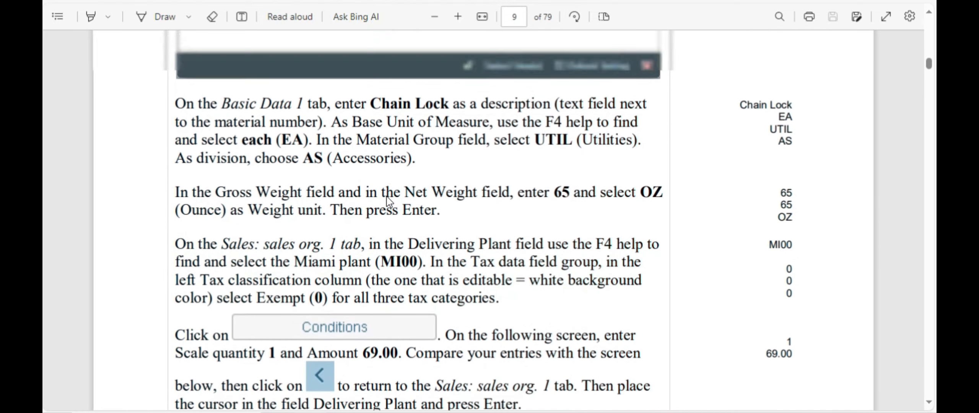
{"action": "scroll", "coordinate": [324, 176], "scroll_direction": "up", "scroll_amount": 2}
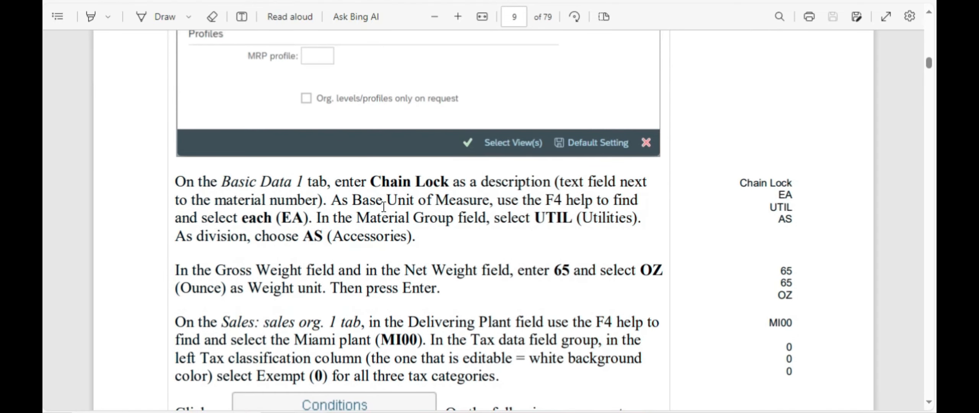
{"action": "left_click_drag", "start_coordinate": [371, 182], "coordinate": [447, 180]}
{"action": "key", "text": "ctrl+c"}
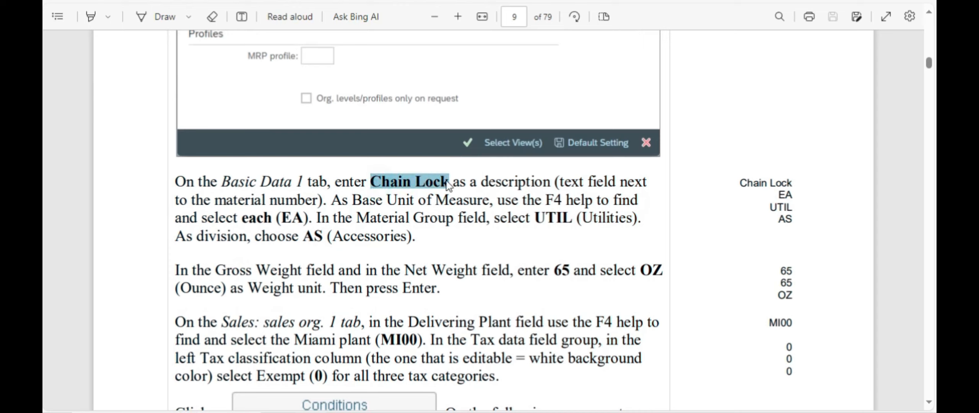
{"action": "key", "text": "alt+Tab"}
{"action": "left_click", "coordinate": [225, 119]}
{"action": "key", "text": "ctrl+v"}
{"action": "left_click", "coordinate": [579, 174]}
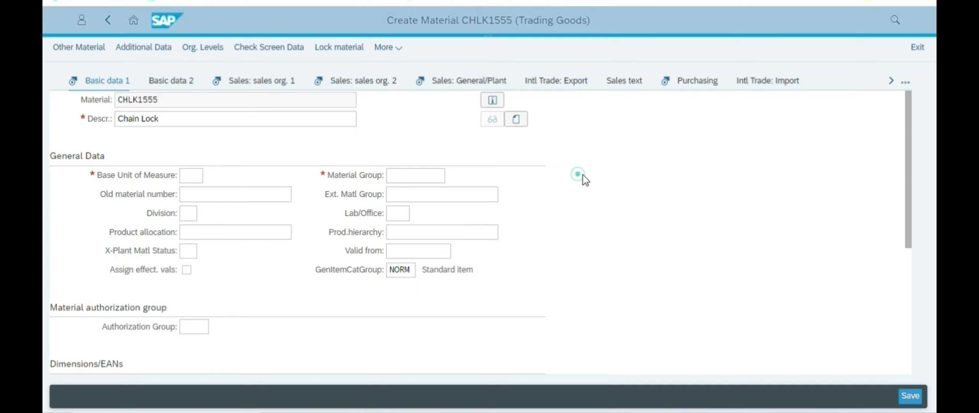
Step: Set the base unit of measure to EA (each) by searching 'ea' in the unit list
{"action": "scroll", "coordinate": [225, 171], "scroll_direction": "down", "scroll_amount": 2}
{"action": "scroll", "coordinate": [182, 161], "scroll_direction": "up", "scroll_amount": 2}
{"action": "left_click", "coordinate": [193, 176]}
{"action": "left_click", "coordinate": [637, 183]}
{"action": "left_click", "coordinate": [193, 176]}
{"action": "key", "text": "alt+Tab"}
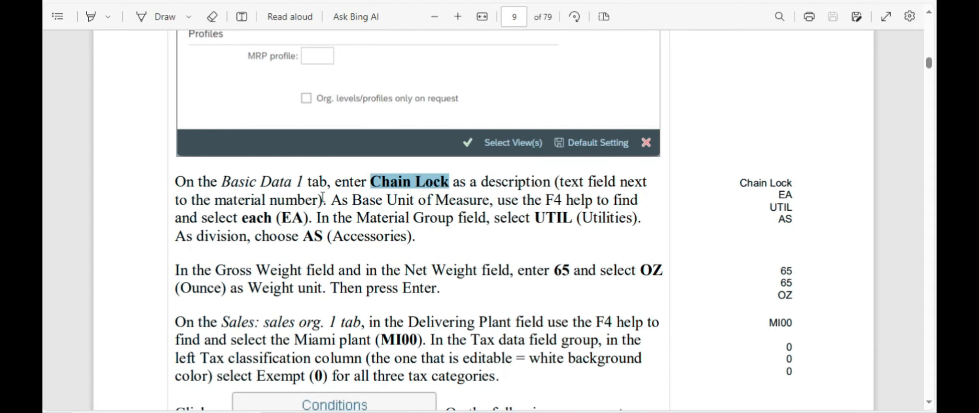
{"action": "key", "text": "alt+Tab"}
{"action": "left_click", "coordinate": [208, 177]}
{"action": "left_click", "coordinate": [389, 115]}
{"action": "left_click", "coordinate": [389, 115]}
{"action": "type", "text": "ea"}
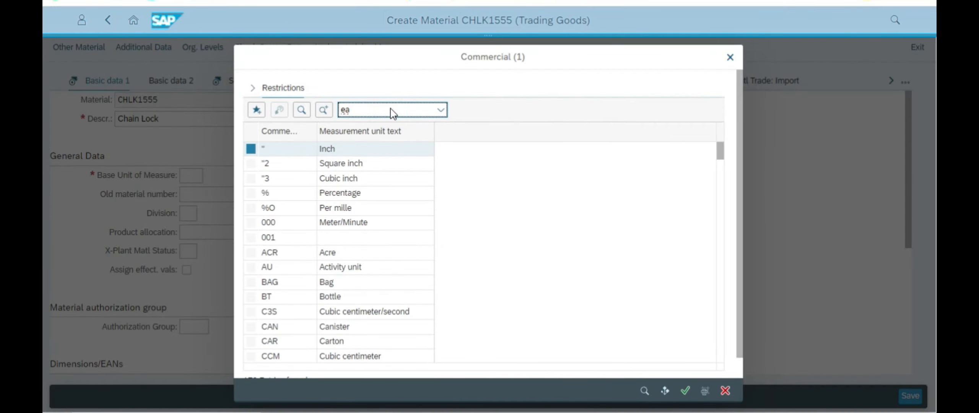
{"action": "key", "text": "Return"}
{"action": "left_click", "coordinate": [332, 149]}
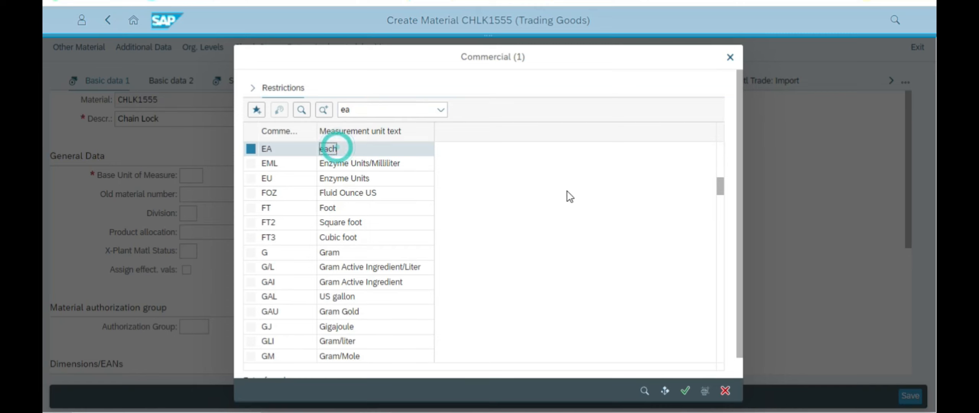
{"action": "double_click", "coordinate": [266, 148]}
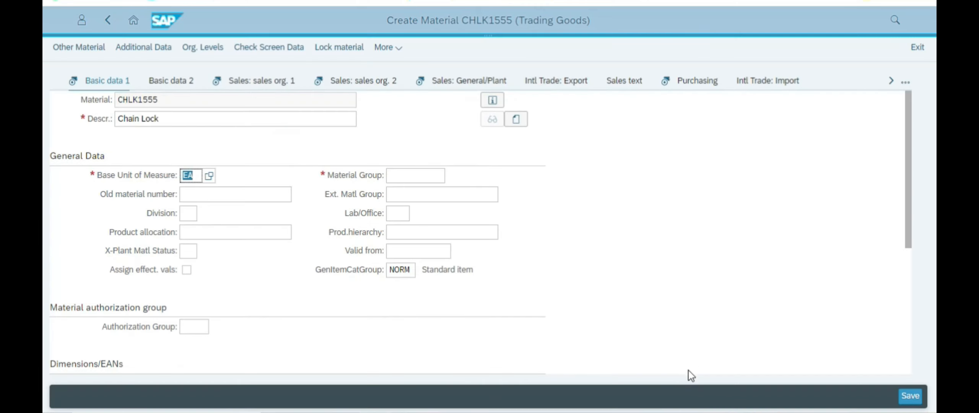
Step: Enter UTIL as the material group
{"action": "left_click", "coordinate": [414, 176]}
{"action": "key", "text": "alt+Tab"}
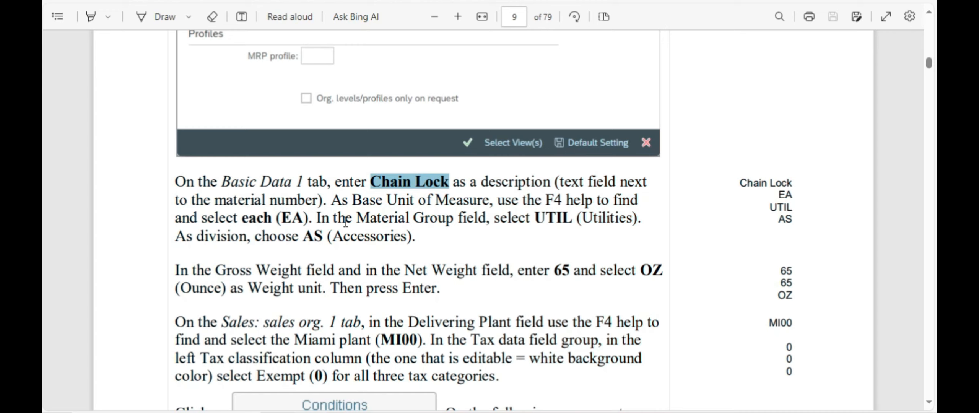
{"action": "key", "text": "alt+Tab"}
{"action": "key", "text": "alt+Tab"}
{"action": "key", "text": "alt+Tab"}
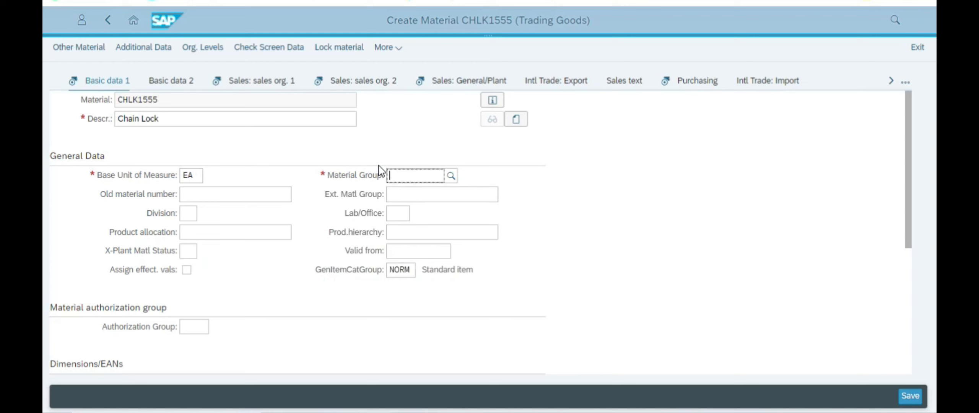
{"action": "key", "text": "alt+Tab"}
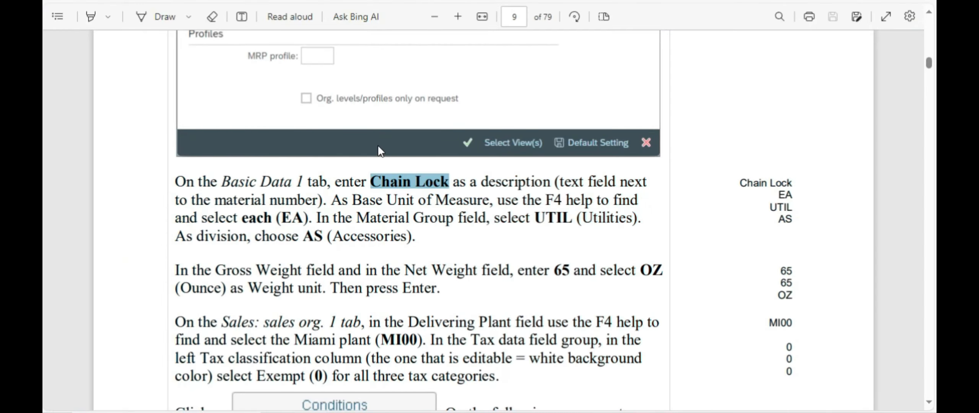
{"action": "key", "text": "alt+Tab"}
{"action": "key", "text": "Return"}
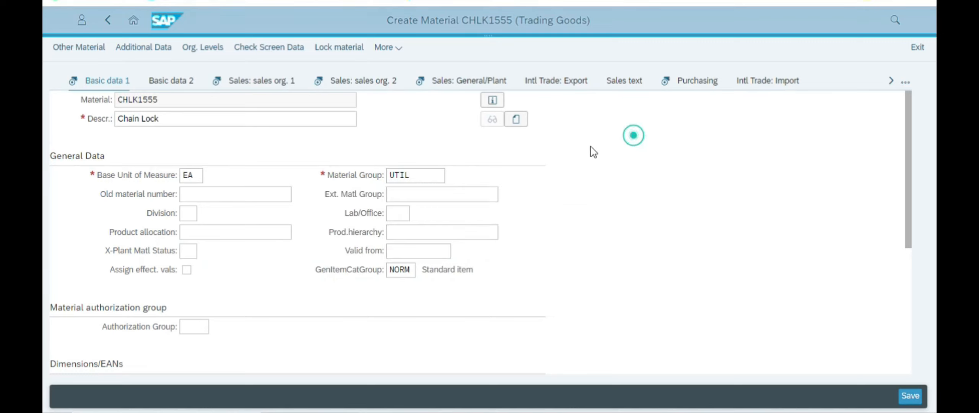
{"action": "left_click", "coordinate": [189, 214]}
Step: Enter AS as the division and scroll down to the weight fields
{"action": "type", "text": "AS"}
{"action": "left_click", "coordinate": [597, 219]}
{"action": "scroll", "coordinate": [595, 224], "scroll_direction": "down", "scroll_amount": 3}
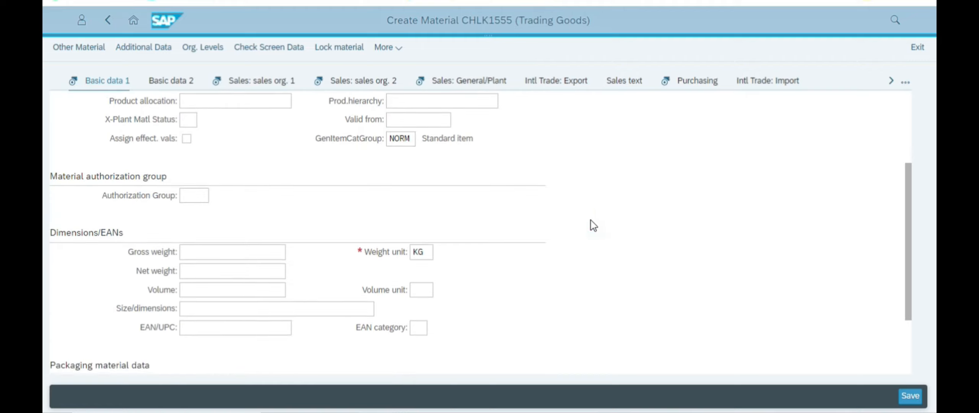
{"action": "key", "text": "alt+Tab"}
{"action": "scroll", "coordinate": [407, 246], "scroll_direction": "down", "scroll_amount": 2}
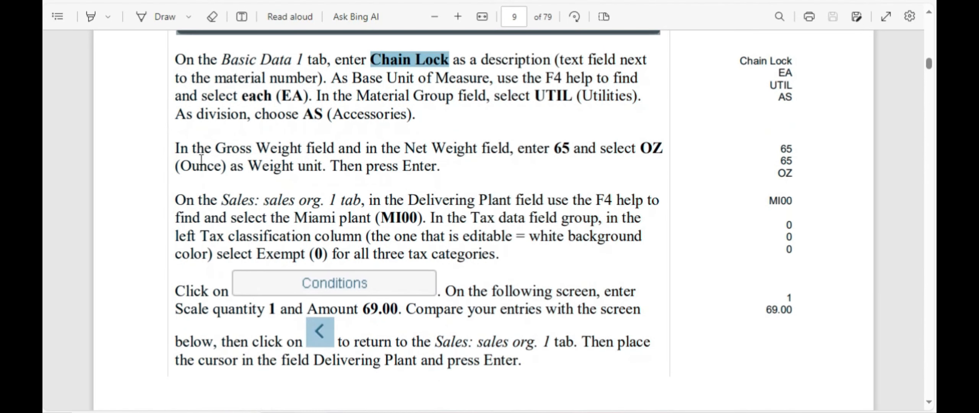
{"action": "key", "text": "alt+Tab"}
{"action": "scroll", "coordinate": [191, 248], "scroll_direction": "down", "scroll_amount": 3}
Step: Enter 65 for the gross and net weight
{"action": "left_click", "coordinate": [189, 157]}
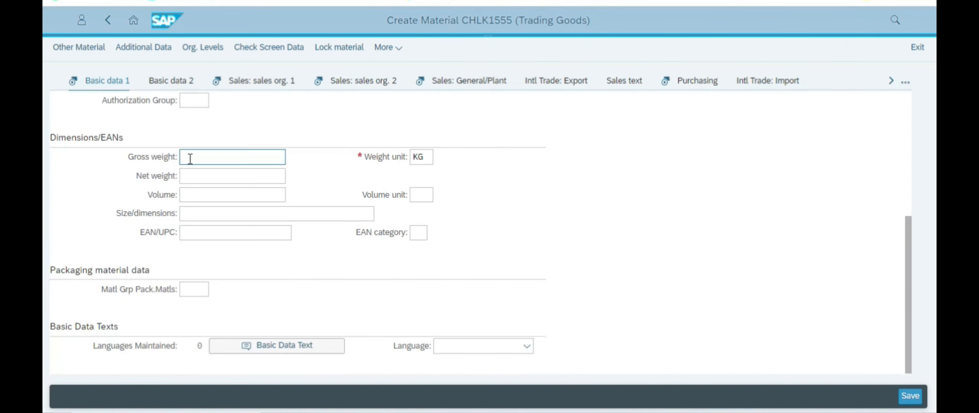
{"action": "key", "text": "alt+Tab"}
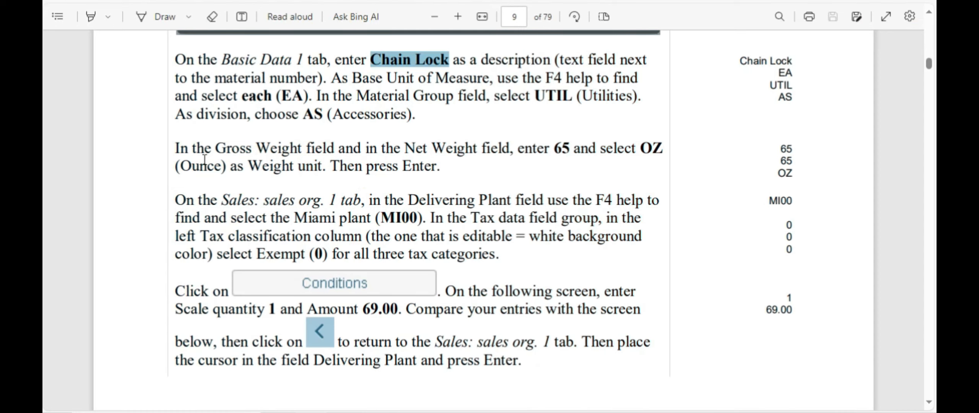
{"action": "key", "text": "alt+Tab"}
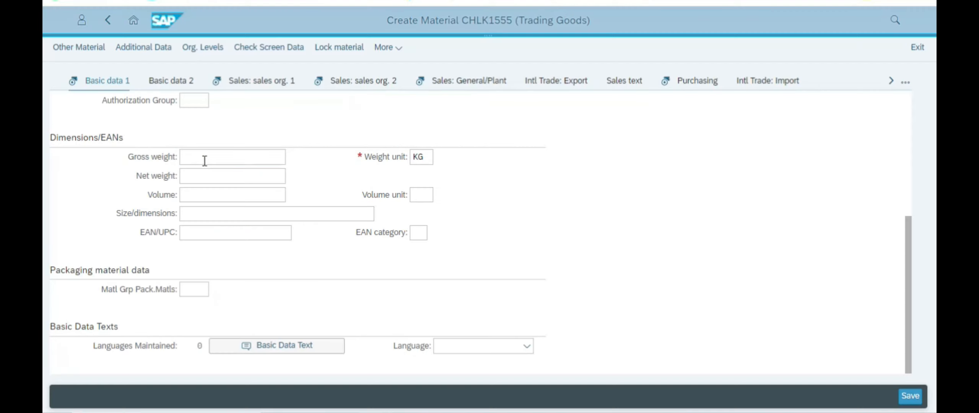
{"action": "left_click", "coordinate": [202, 158]}
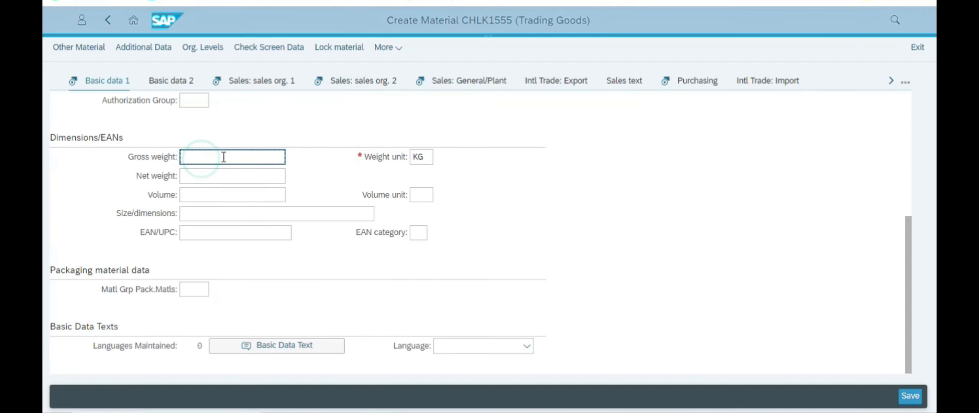
{"action": "left_click", "coordinate": [216, 176]}
{"action": "type", "text": "65"}
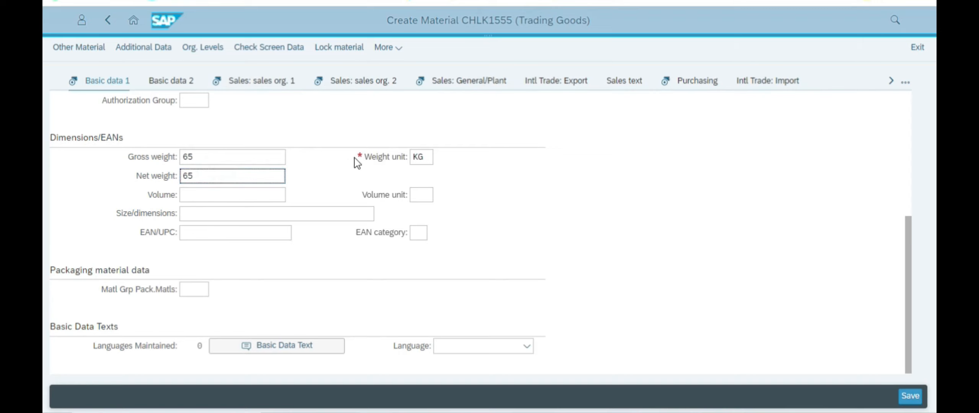
Step: Set the weight unit to OZ (Ounce) from the weight unit list
{"action": "left_click", "coordinate": [421, 157]}
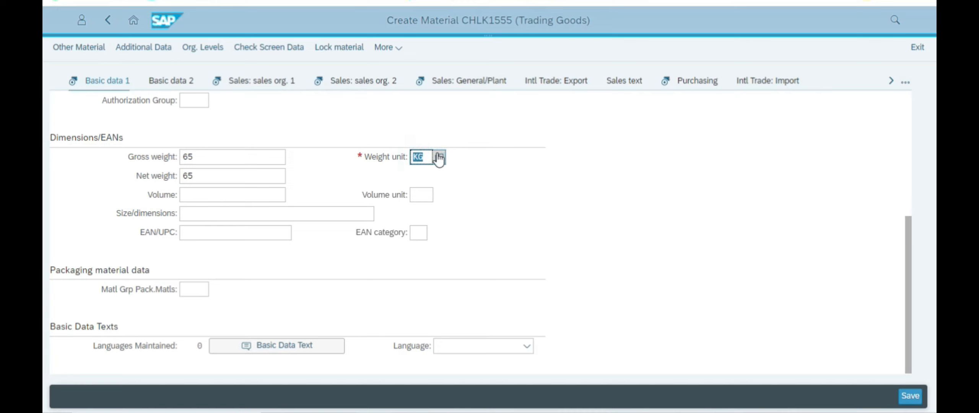
{"action": "type", "text": "OZ"}
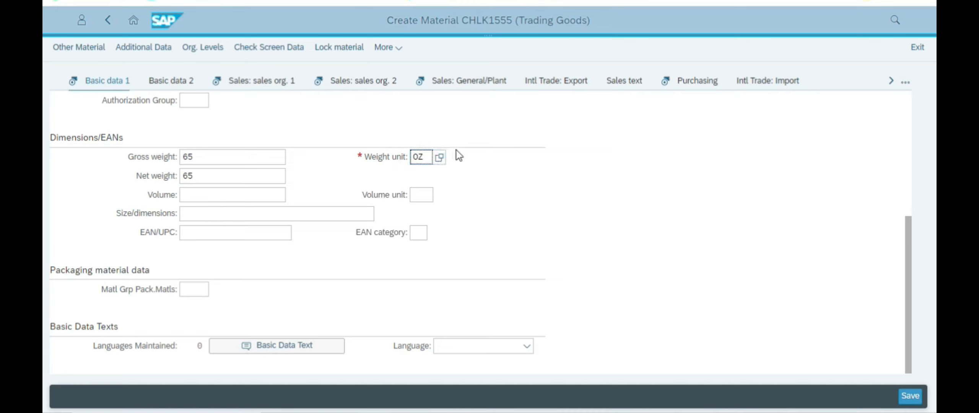
{"action": "left_click", "coordinate": [439, 160]}
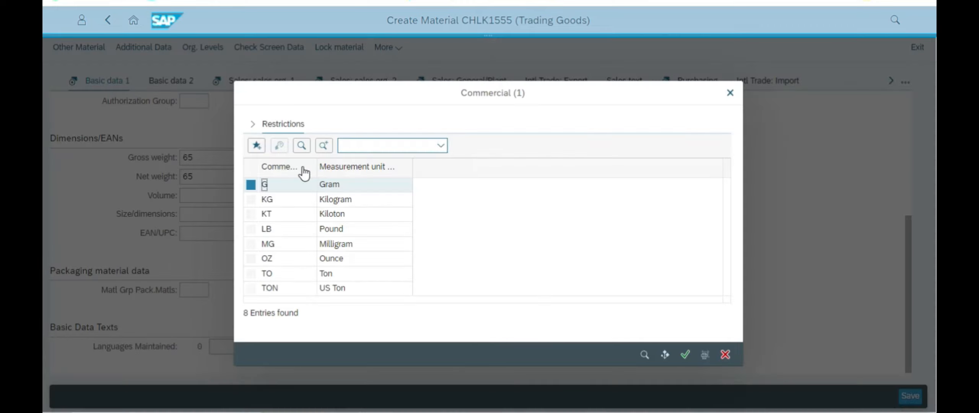
{"action": "left_click", "coordinate": [346, 261]}
{"action": "left_click", "coordinate": [349, 264]}
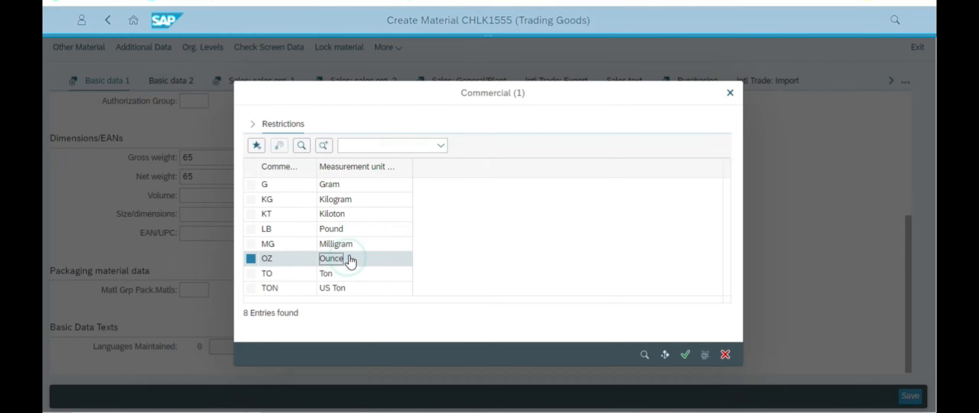
{"action": "double_click", "coordinate": [268, 258]}
{"action": "key", "text": "alt+Tab"}
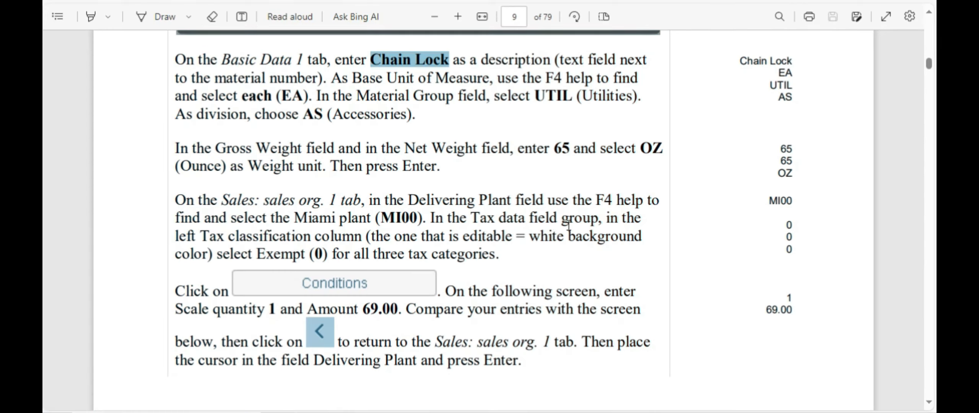
{"action": "scroll", "coordinate": [398, 209], "scroll_direction": "down", "scroll_amount": 3}
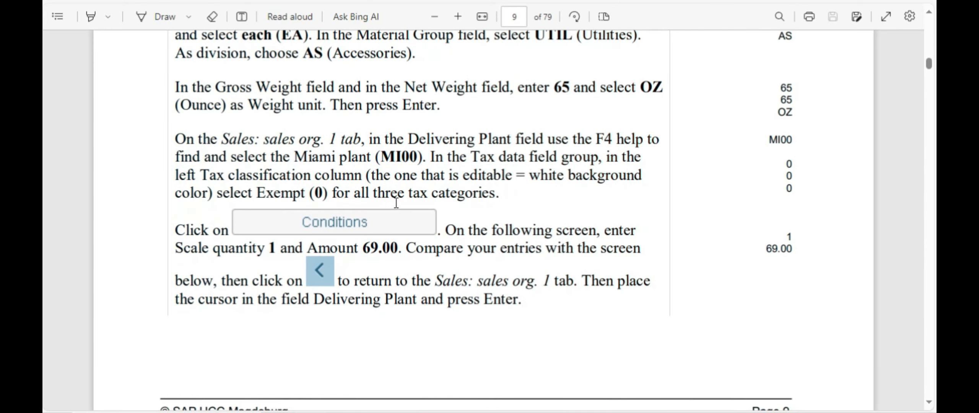
{"action": "key", "text": "alt+Tab"}
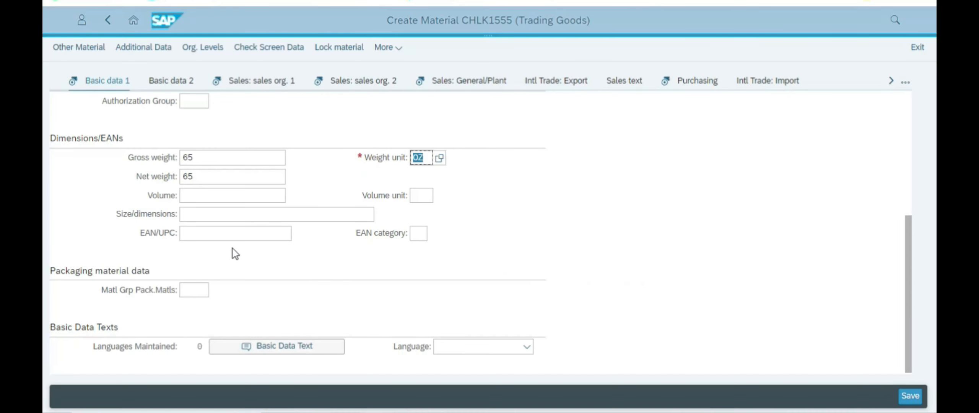
{"action": "key", "text": "alt+Tab"}
{"action": "key", "text": "alt+Tab"}
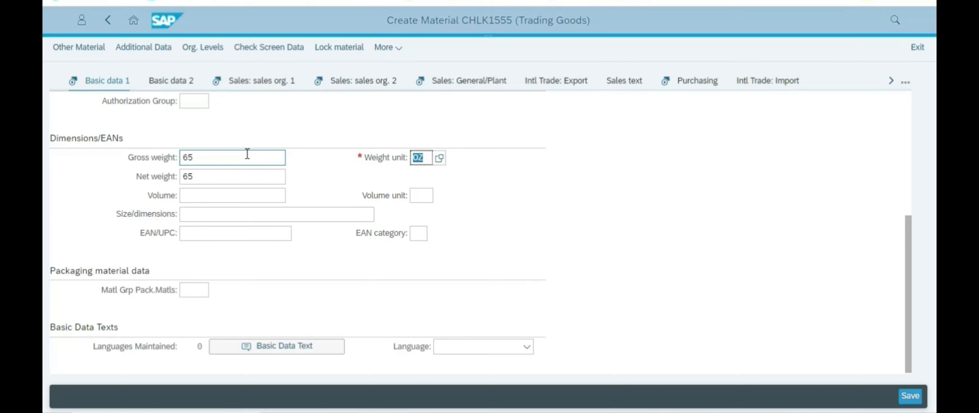
Step: On Sales: sales org. 1, set Delivering Plant to MI00 (DC Miami)
{"action": "left_click", "coordinate": [262, 84]}
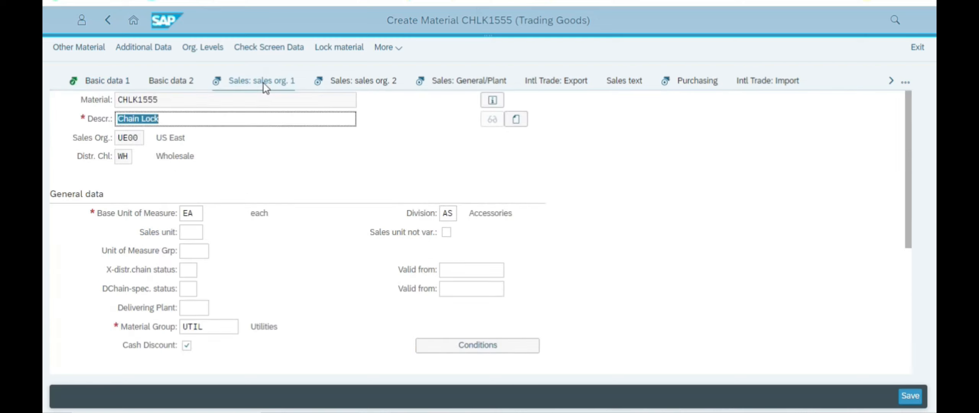
{"action": "scroll", "coordinate": [273, 175], "scroll_direction": "down", "scroll_amount": 5}
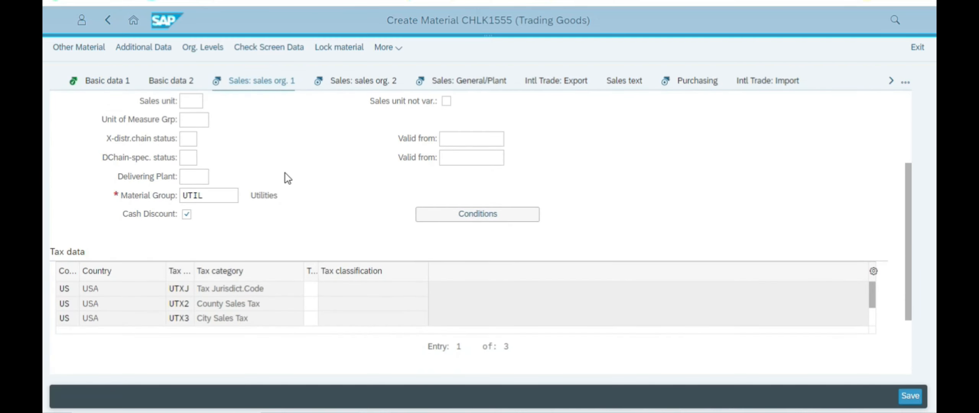
{"action": "key", "text": "alt+Tab"}
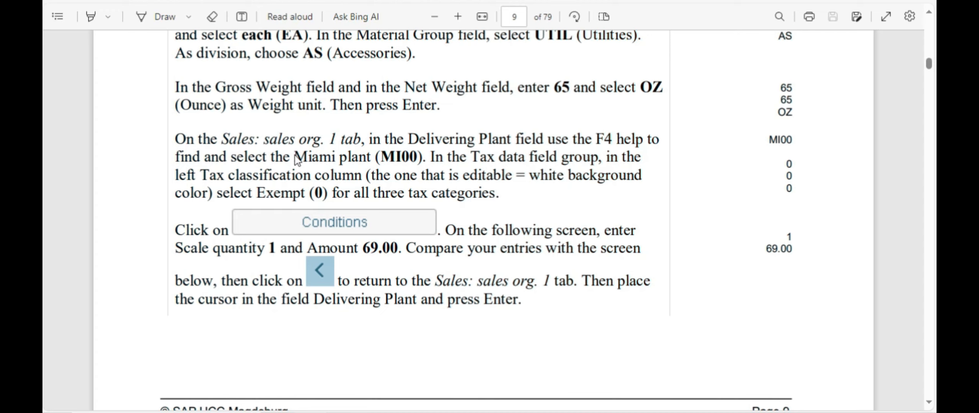
{"action": "key", "text": "alt+Tab"}
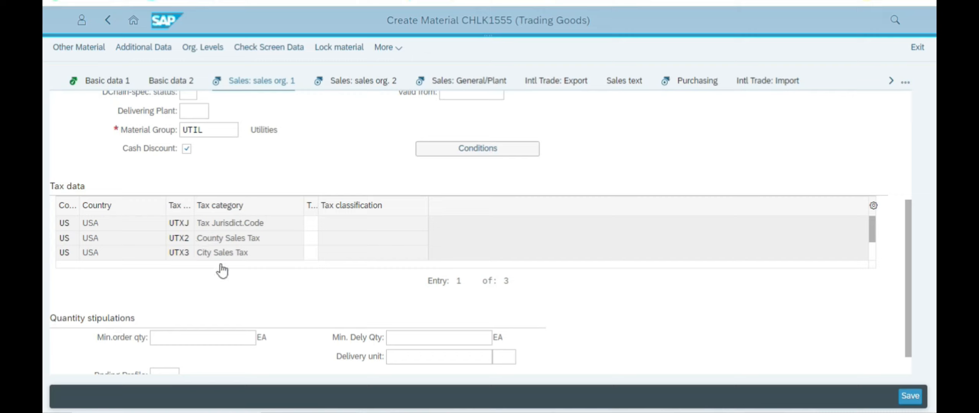
{"action": "scroll", "coordinate": [226, 268], "scroll_direction": "up", "scroll_amount": 3}
{"action": "left_click", "coordinate": [183, 229]}
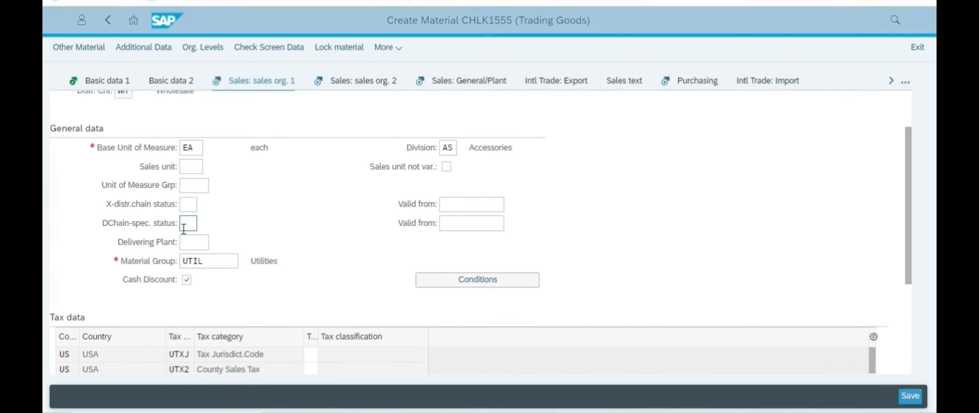
{"action": "left_click", "coordinate": [199, 238]}
{"action": "type", "text": "MI00"}
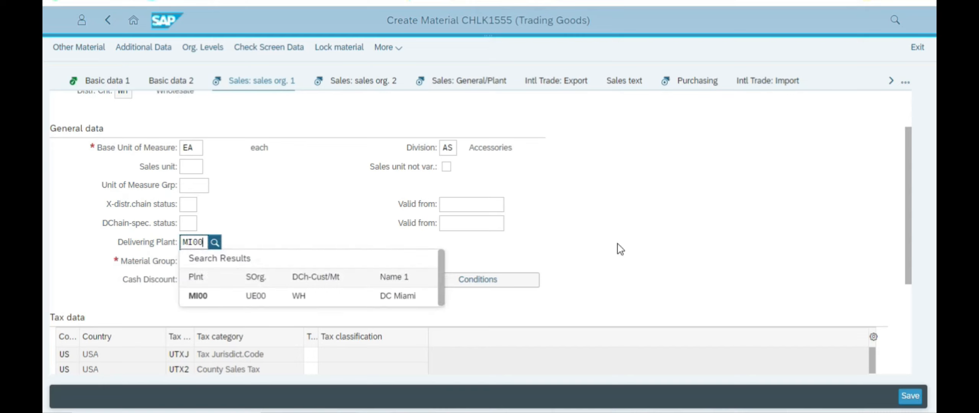
{"action": "left_click", "coordinate": [202, 296]}
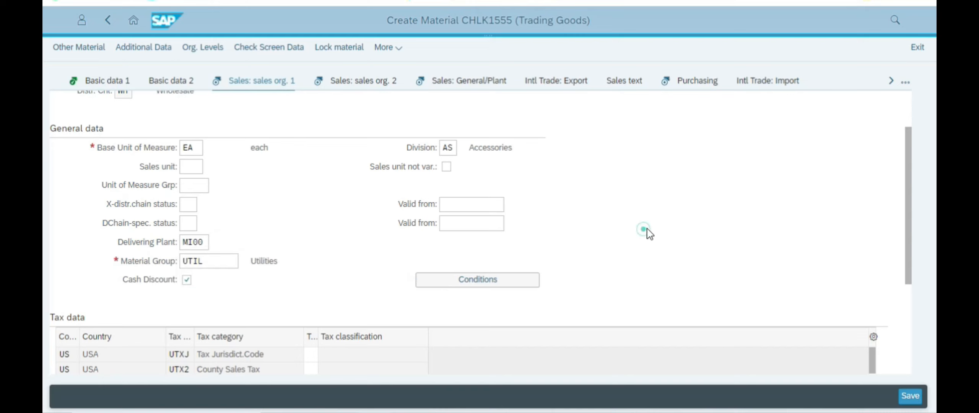
{"action": "scroll", "coordinate": [648, 229], "scroll_direction": "down", "scroll_amount": 3}
{"action": "key", "text": "alt+Tab"}
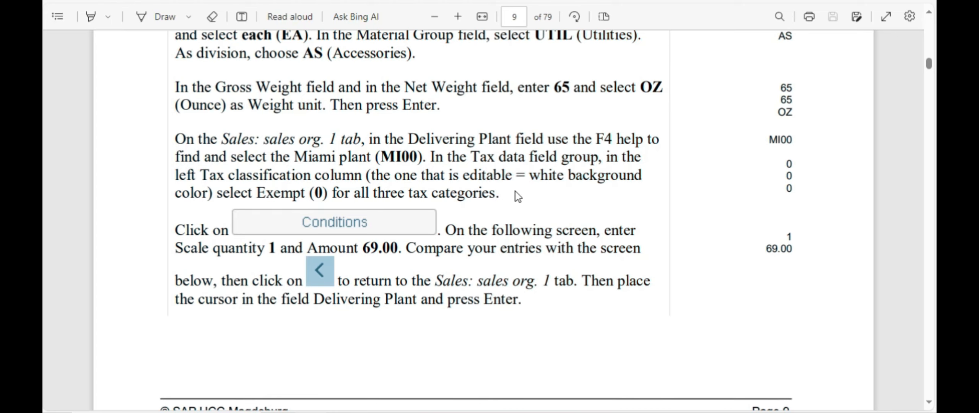
Step: Enter tax classification 0 for Tax Jurisdiction, County Sales Tax and City Sales Tax
{"action": "key", "text": "alt+Tab"}
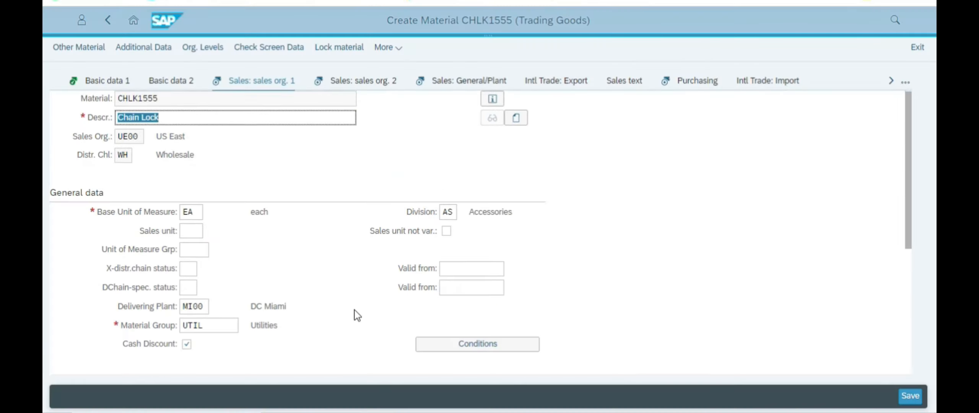
{"action": "scroll", "coordinate": [358, 314], "scroll_direction": "down", "scroll_amount": 5}
{"action": "scroll", "coordinate": [360, 310], "scroll_direction": "down", "scroll_amount": 1}
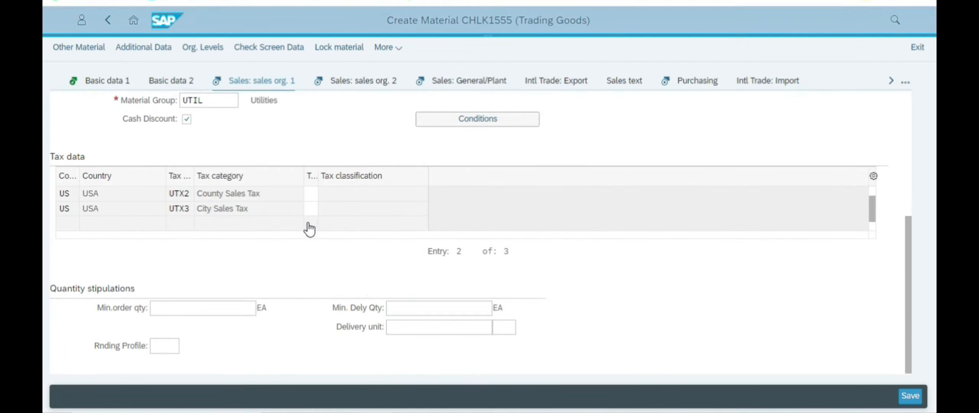
{"action": "left_click", "coordinate": [311, 194]}
{"action": "left_click_drag", "start_coordinate": [874, 208], "coordinate": [874, 201]}
{"action": "type", "text": "0"}
{"action": "left_click", "coordinate": [314, 211]}
{"action": "type", "text": "0"}
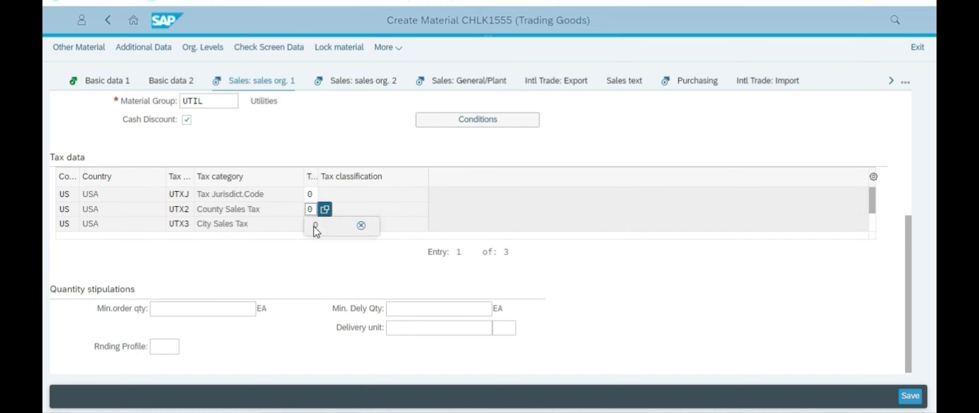
{"action": "left_click", "coordinate": [313, 225]}
{"action": "type", "text": "0"}
{"action": "left_click", "coordinate": [396, 147]}
Step: Confirm the tax entries and return to the Sales: sales org. 1 view
{"action": "left_click", "coordinate": [352, 129]}
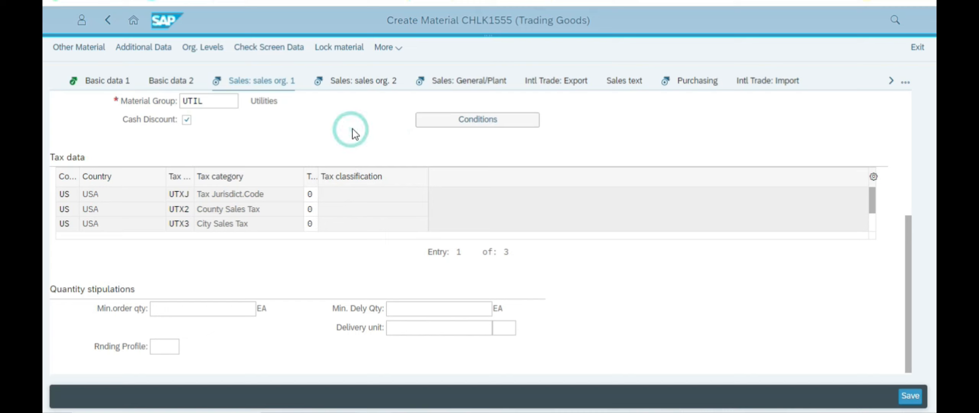
{"action": "key", "text": "Return"}
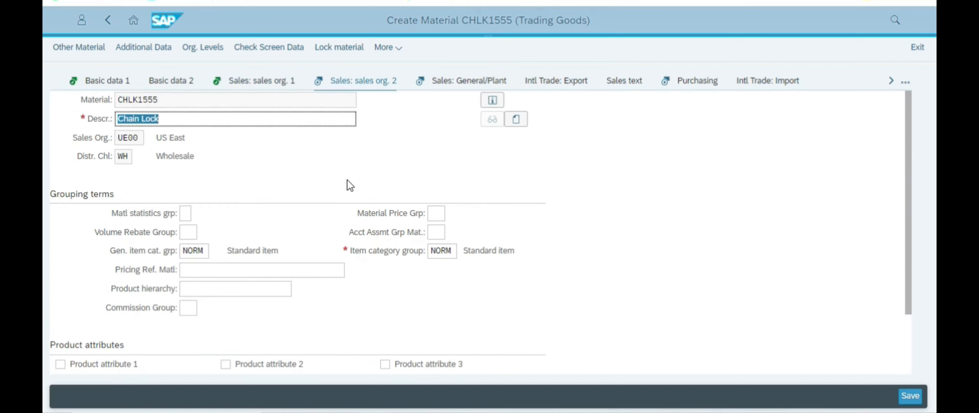
{"action": "left_click", "coordinate": [260, 92]}
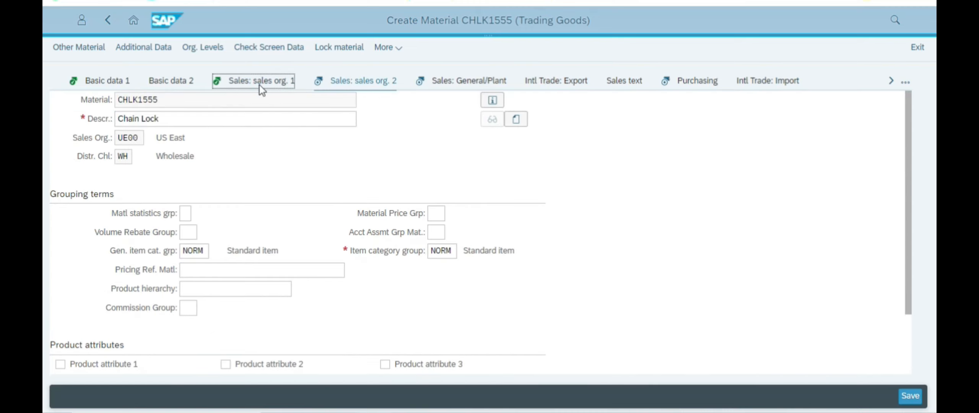
{"action": "key", "text": "alt+Tab"}
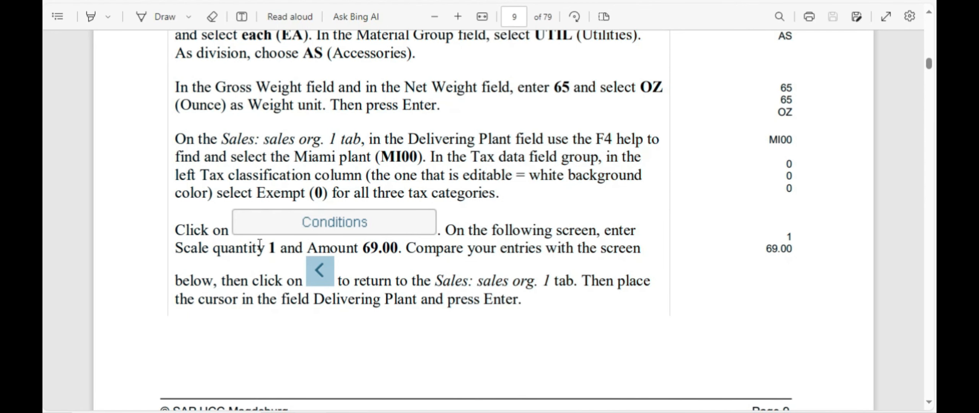
{"action": "scroll", "coordinate": [436, 236], "scroll_direction": "down", "scroll_amount": 2}
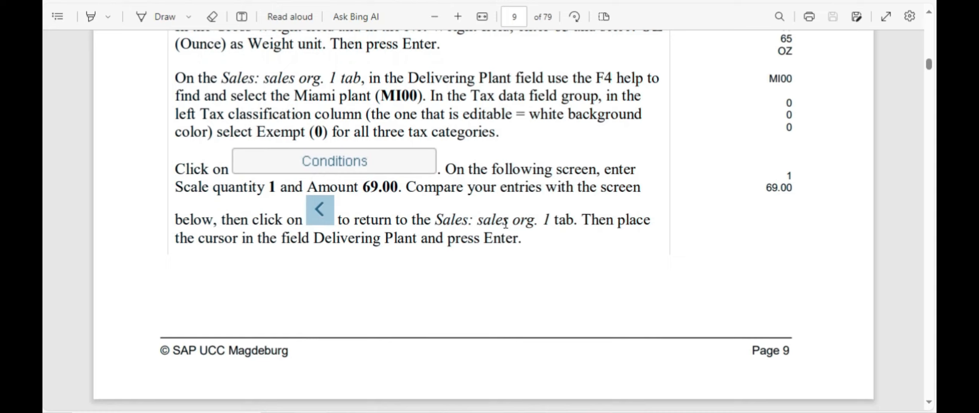
{"action": "key", "text": "alt+Tab"}
Step: In Conditions, enter scale quantity 1 with amount 69,00
{"action": "left_click", "coordinate": [486, 286]}
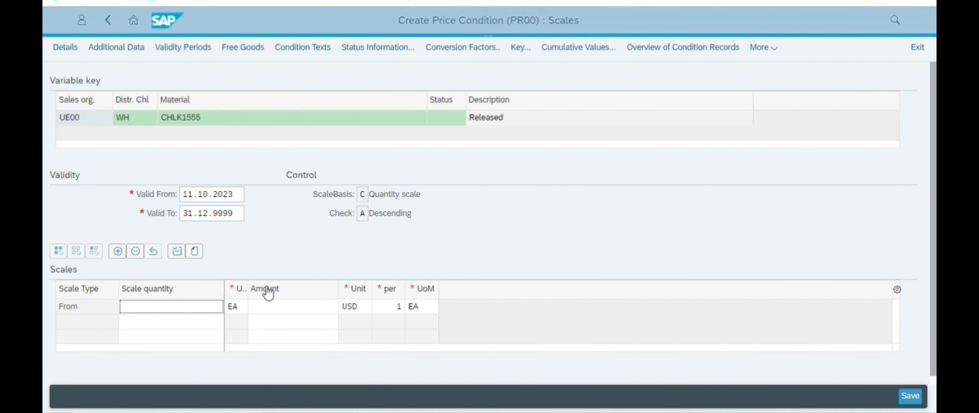
{"action": "key", "text": "alt+Tab"}
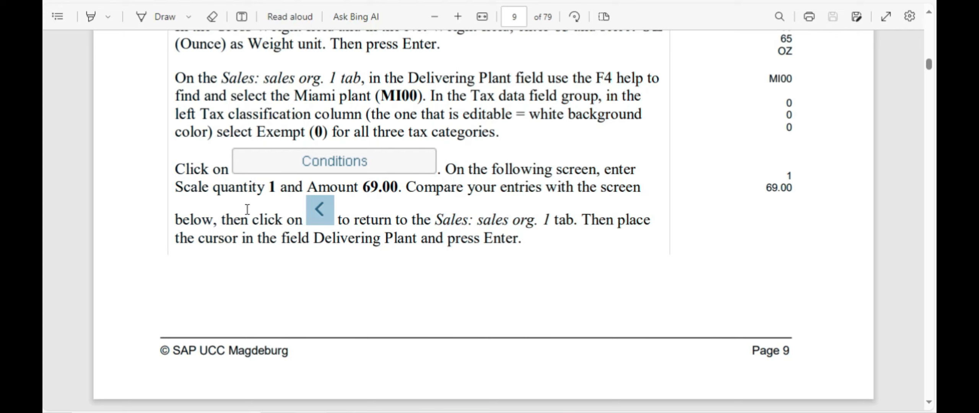
{"action": "key", "text": "alt+Tab"}
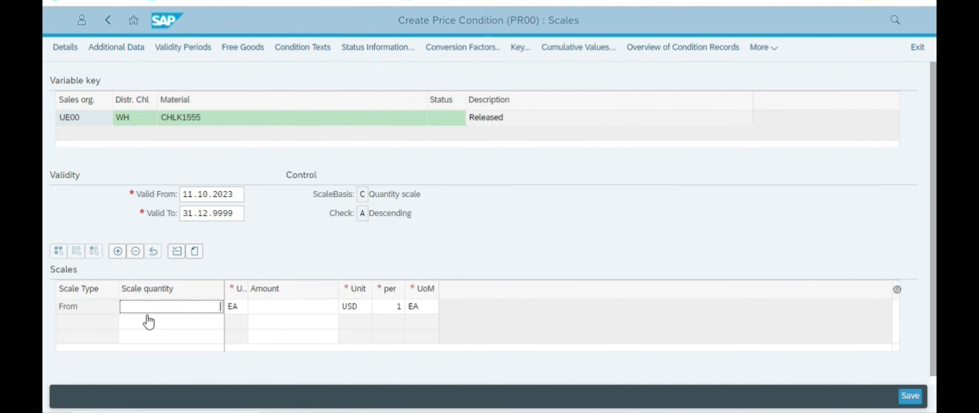
{"action": "type", "text": "1"}
{"action": "left_click", "coordinate": [274, 304]}
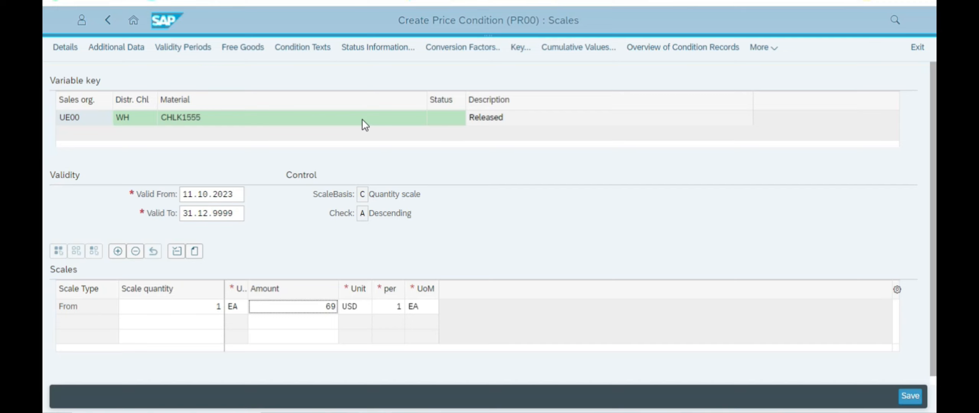
{"action": "left_click", "coordinate": [214, 306]}
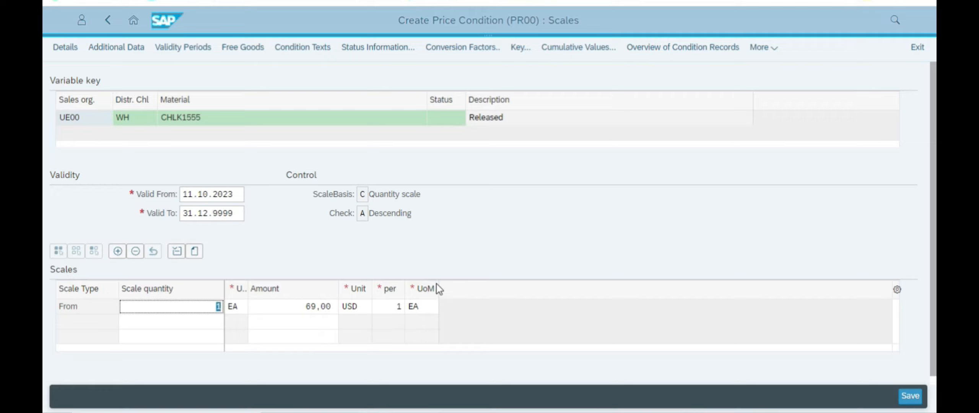
Step: Check the price scale against the instruction PDF and go back to the material
{"action": "key", "text": "alt+Tab"}
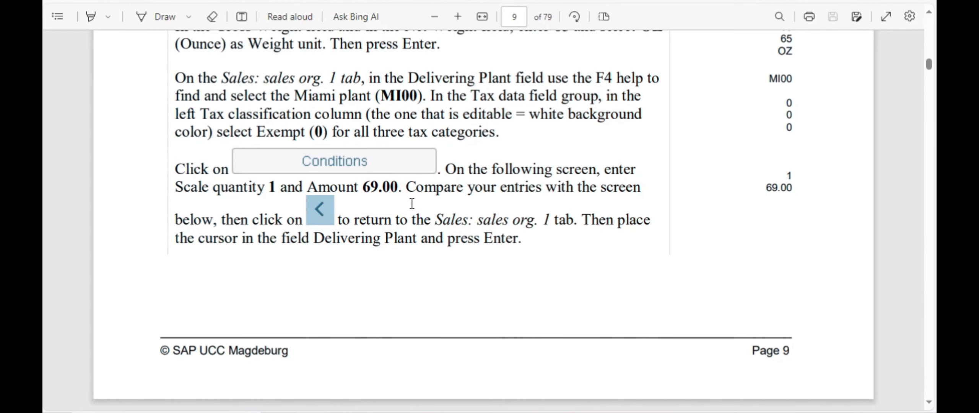
{"action": "scroll", "coordinate": [395, 272], "scroll_direction": "down", "scroll_amount": 15}
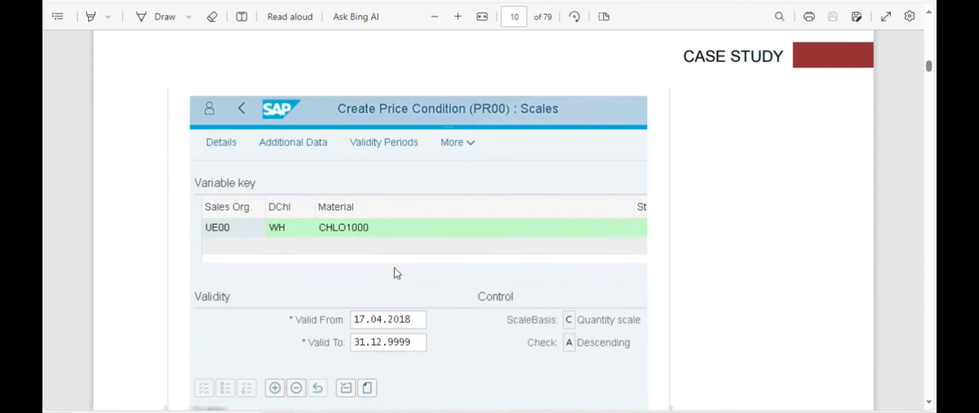
{"action": "scroll", "coordinate": [394, 266], "scroll_direction": "down", "scroll_amount": 1}
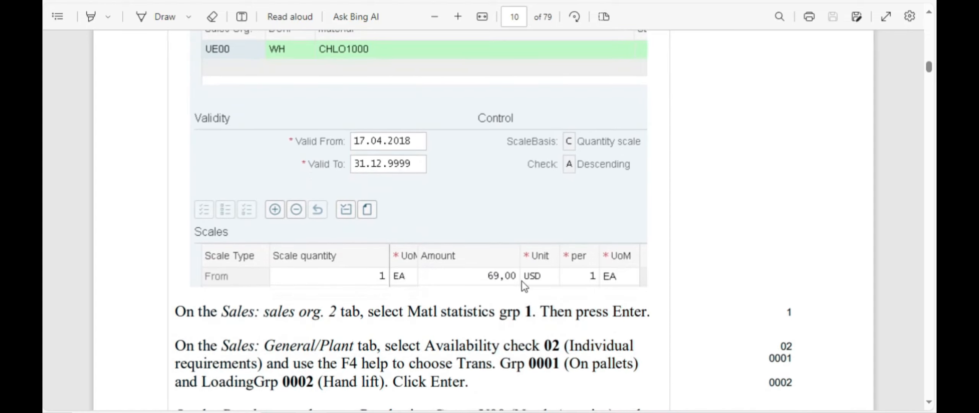
{"action": "key", "text": "alt+Tab"}
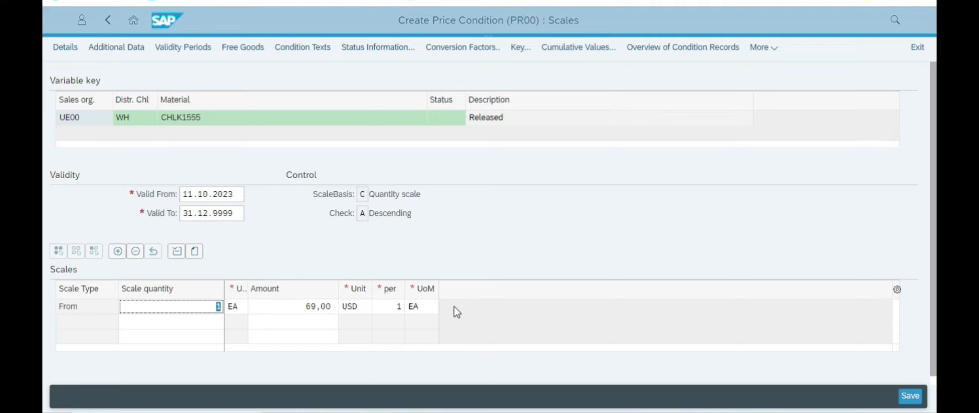
{"action": "key", "text": "alt+Tab"}
{"action": "scroll", "coordinate": [467, 249], "scroll_direction": "up", "scroll_amount": 2}
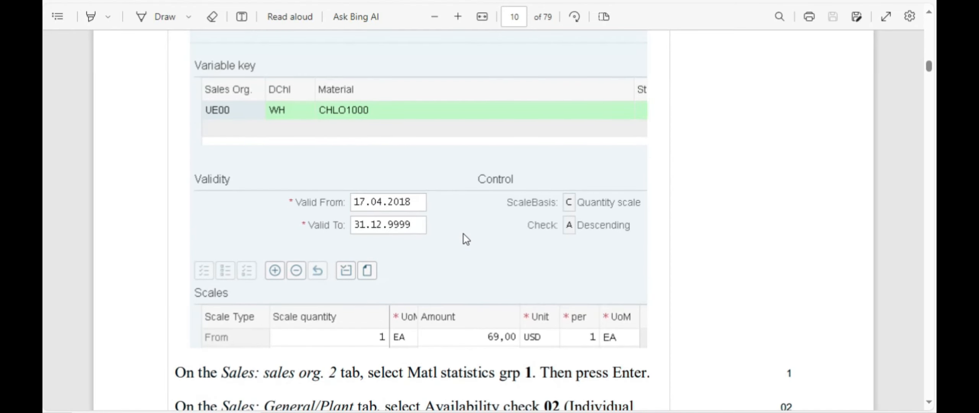
{"action": "key", "text": "alt+Tab"}
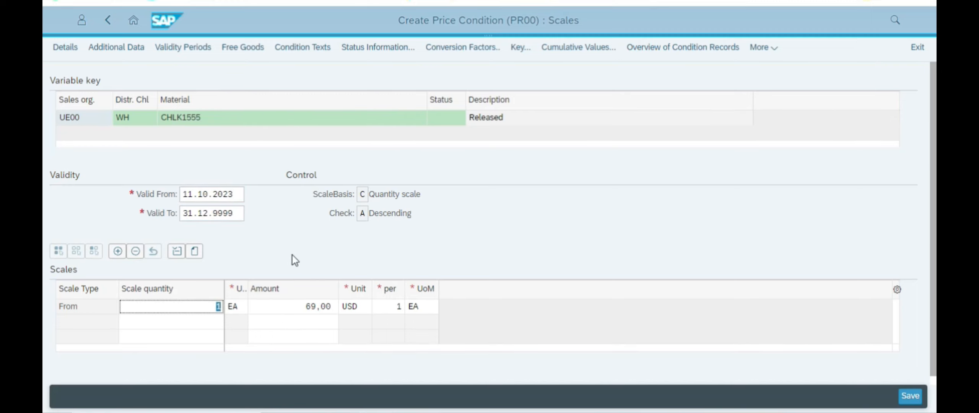
{"action": "key", "text": "alt+Tab"}
{"action": "scroll", "coordinate": [485, 244], "scroll_direction": "down", "scroll_amount": 6}
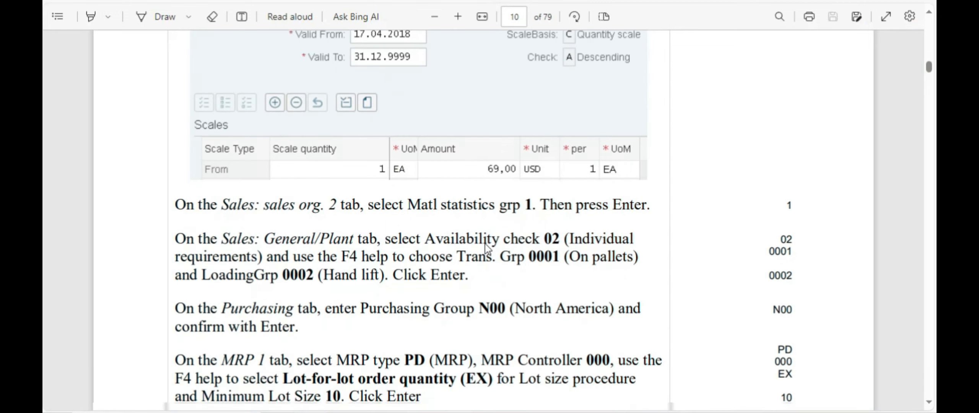
{"action": "scroll", "coordinate": [482, 237], "scroll_direction": "down", "scroll_amount": 3}
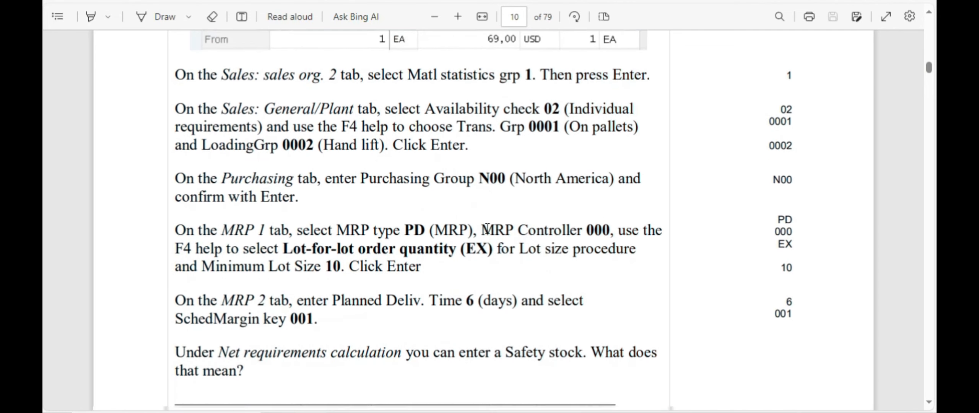
{"action": "key", "text": "alt+Tab"}
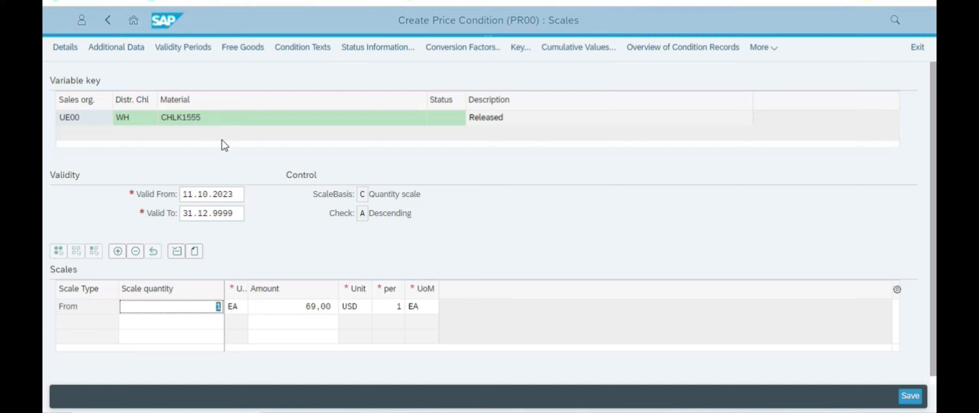
{"action": "left_click", "coordinate": [107, 20]}
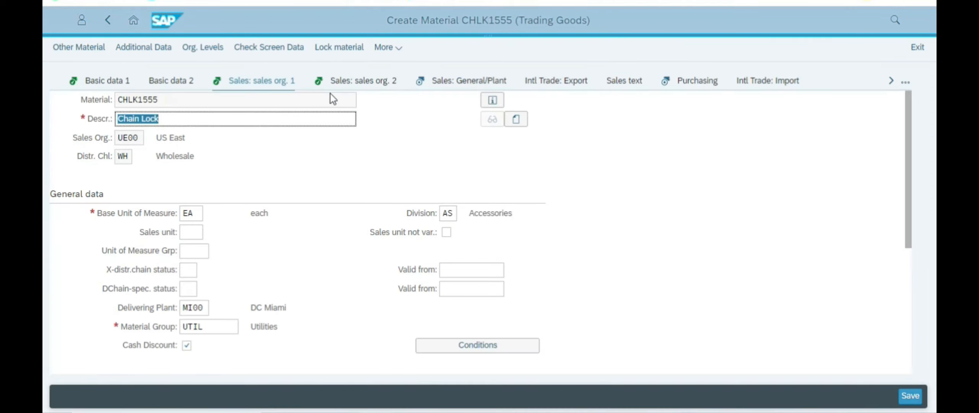
Step: On Sales: sales org. 2, choose material statistics group 1 from the F4 list
{"action": "left_click", "coordinate": [350, 84]}
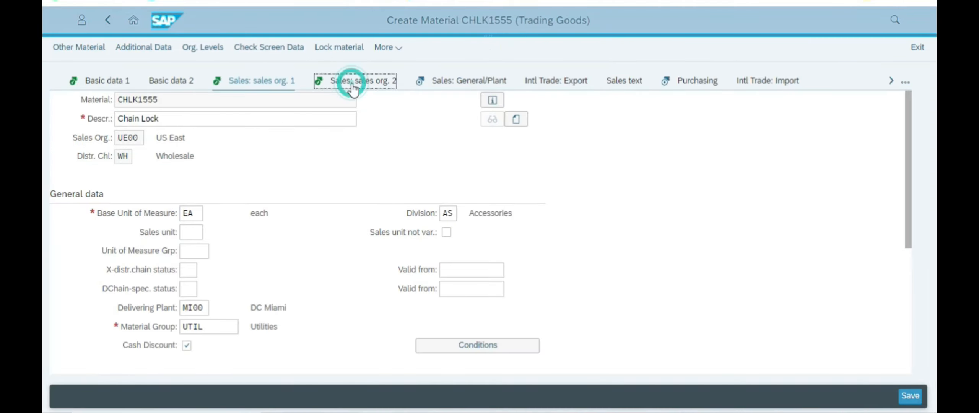
{"action": "scroll", "coordinate": [310, 175], "scroll_direction": "down", "scroll_amount": 3}
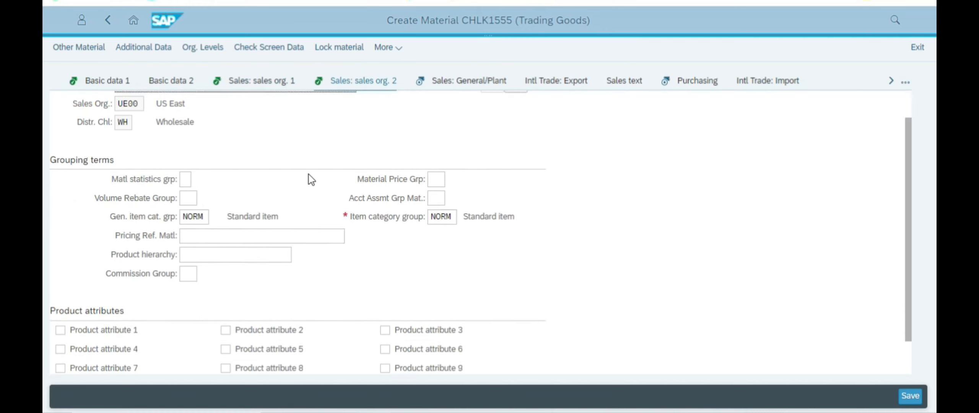
{"action": "scroll", "coordinate": [313, 168], "scroll_direction": "up", "scroll_amount": 3}
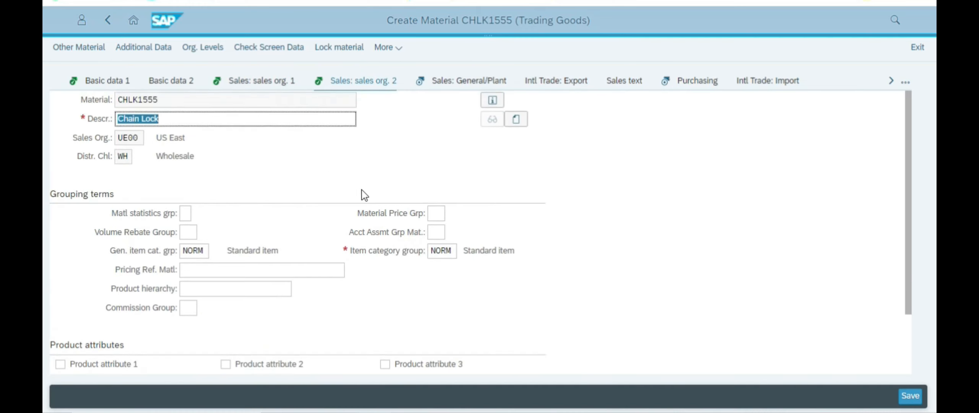
{"action": "key", "text": "alt+Tab"}
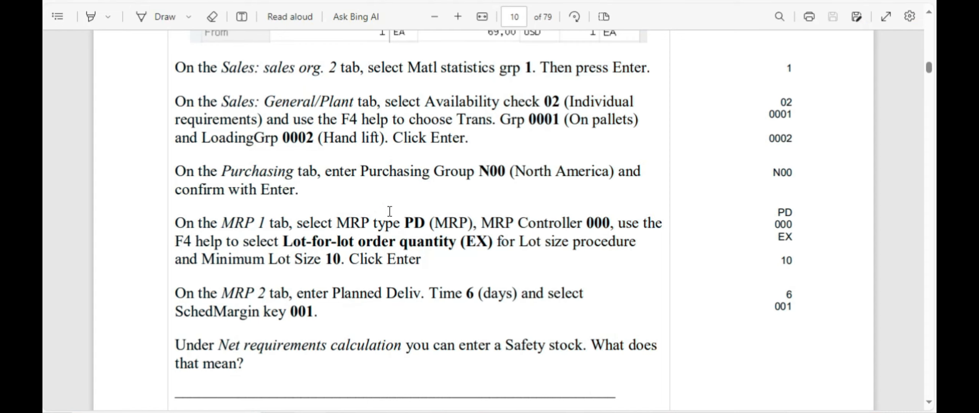
{"action": "scroll", "coordinate": [381, 100], "scroll_direction": "up", "scroll_amount": 2}
{"action": "left_click_drag", "start_coordinate": [400, 129], "coordinate": [546, 129]}
{"action": "key", "text": "alt+Tab"}
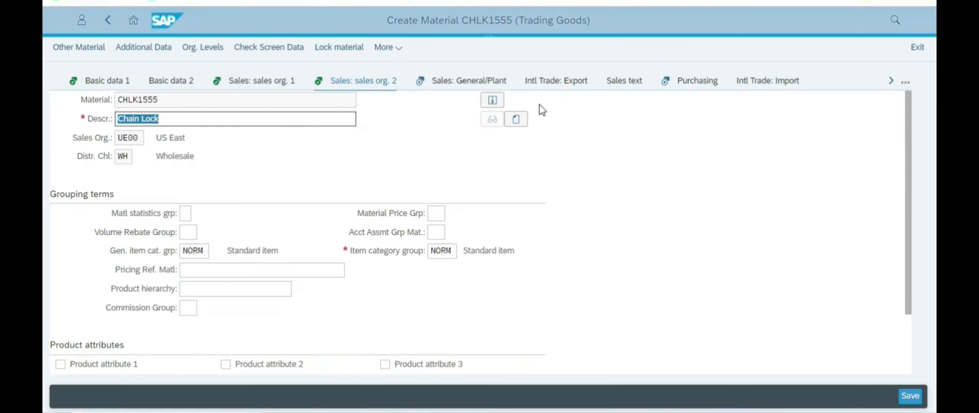
{"action": "left_click", "coordinate": [187, 213]}
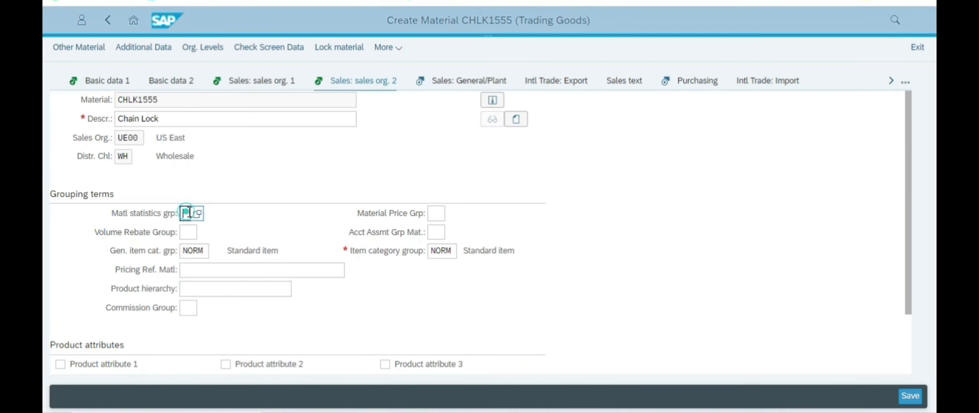
{"action": "key", "text": "F4"}
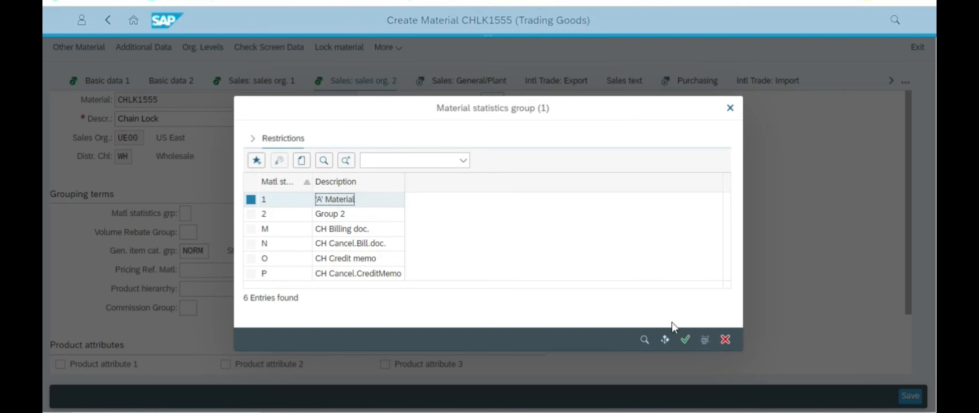
{"action": "left_click", "coordinate": [686, 339]}
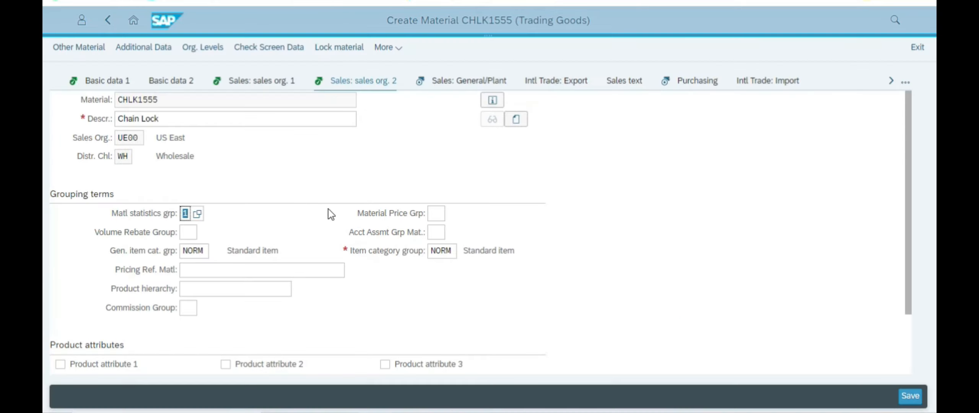
{"action": "key", "text": "alt+Tab"}
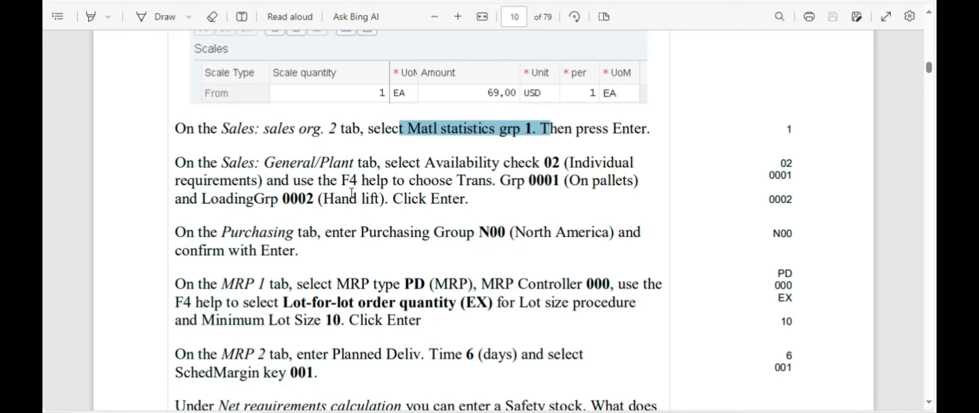
{"action": "key", "text": "alt+Tab"}
Step: Open Sales: General/Plant and scan it for the Availability check 02 setting
{"action": "left_click", "coordinate": [465, 90]}
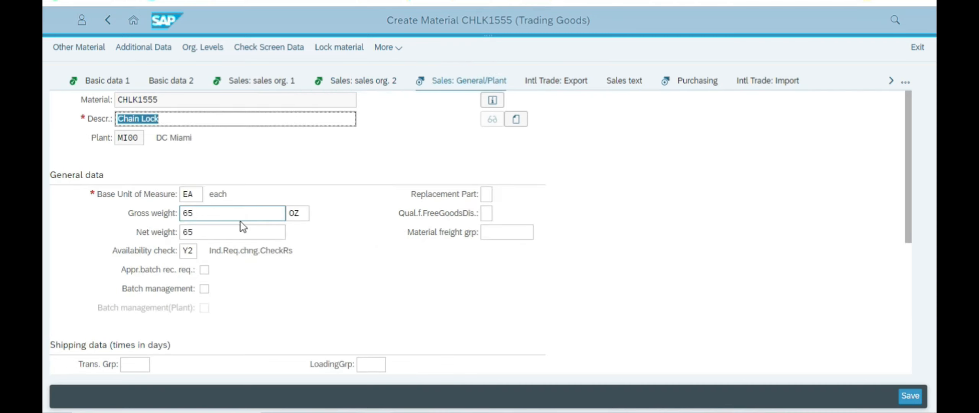
{"action": "scroll", "coordinate": [329, 245], "scroll_direction": "down", "scroll_amount": 2}
{"action": "scroll", "coordinate": [328, 250], "scroll_direction": "down", "scroll_amount": 1}
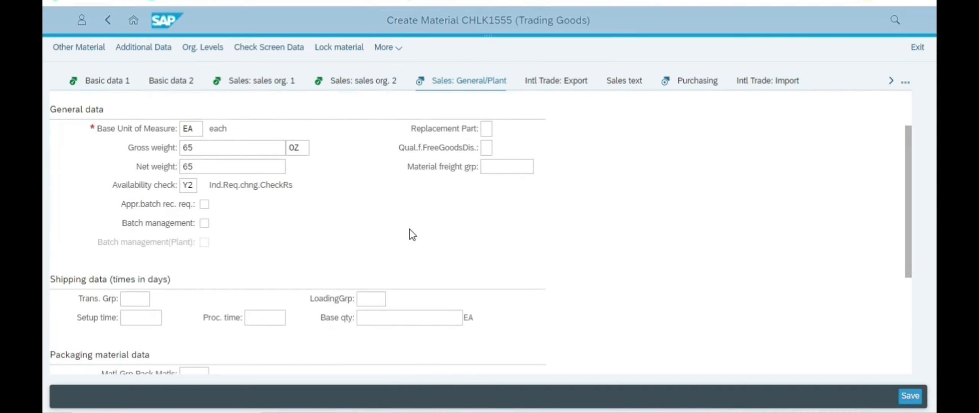
{"action": "scroll", "coordinate": [383, 228], "scroll_direction": "down", "scroll_amount": 4}
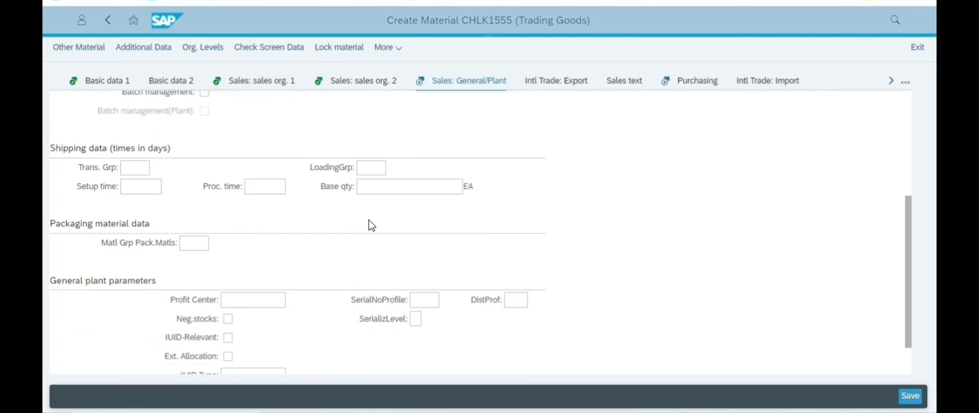
{"action": "key", "text": "alt+Tab"}
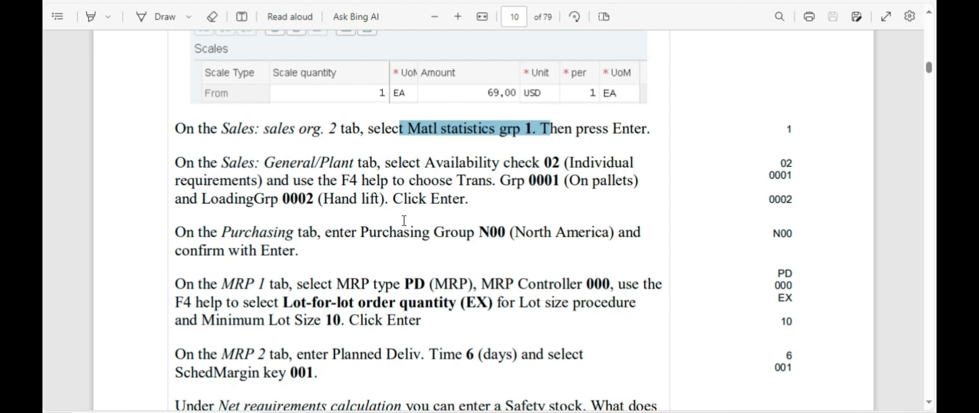
{"action": "left_click_drag", "start_coordinate": [511, 164], "coordinate": [591, 164]}
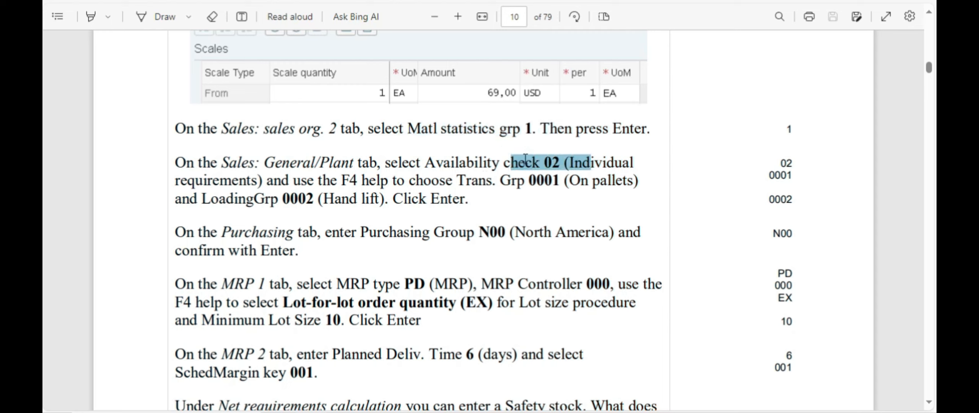
{"action": "key", "text": "alt+Tab"}
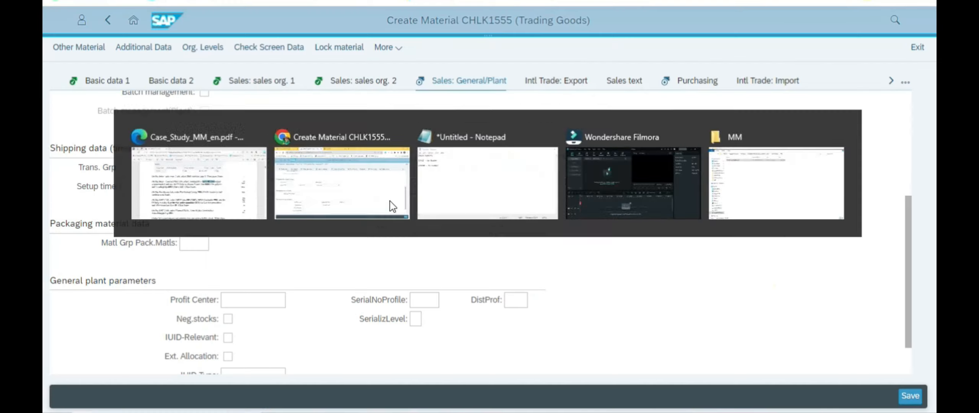
{"action": "scroll", "coordinate": [250, 225], "scroll_direction": "up", "scroll_amount": 2}
{"action": "scroll", "coordinate": [252, 221], "scroll_direction": "down", "scroll_amount": 3}
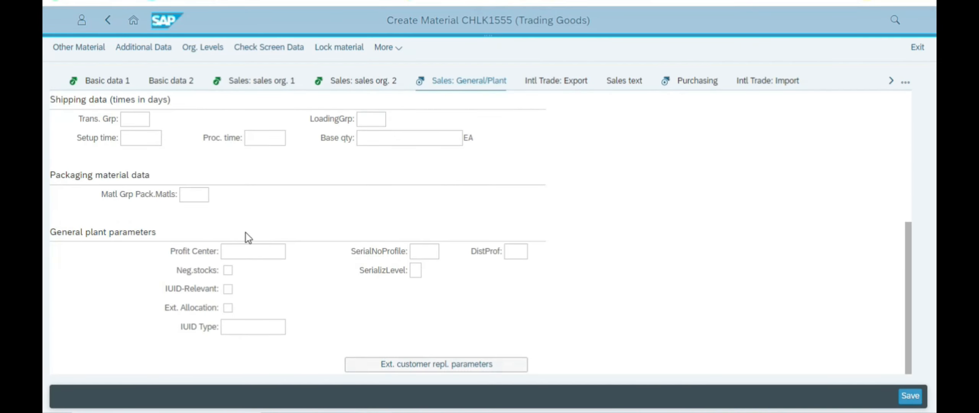
{"action": "scroll", "coordinate": [263, 260], "scroll_direction": "up", "scroll_amount": 5}
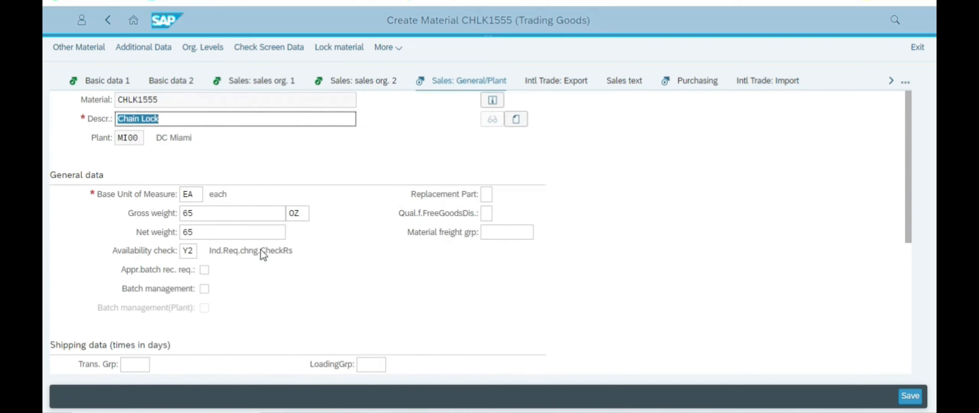
{"action": "scroll", "coordinate": [261, 247], "scroll_direction": "down", "scroll_amount": 5}
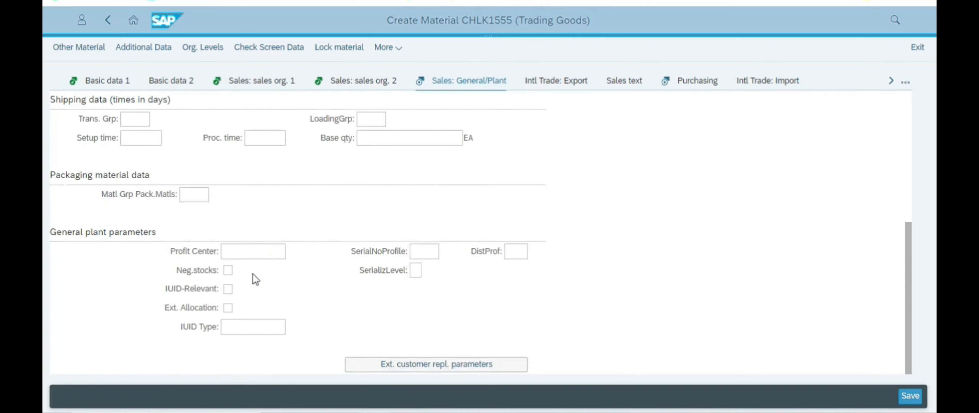
{"action": "scroll", "coordinate": [268, 260], "scroll_direction": "up", "scroll_amount": 3}
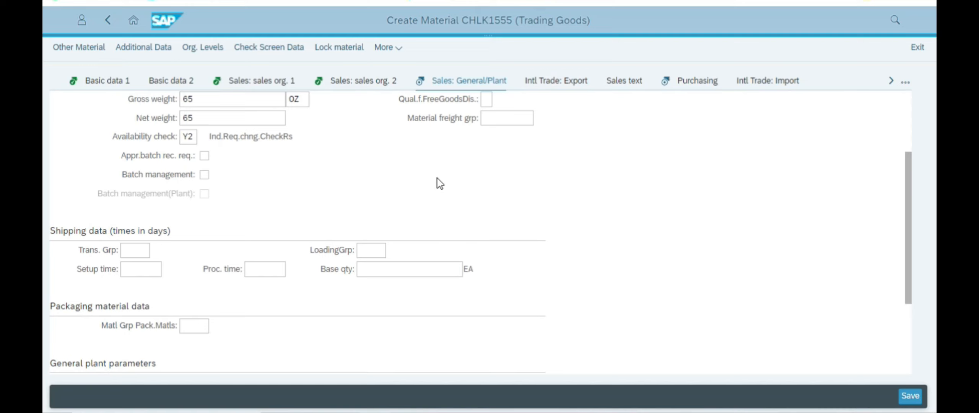
{"action": "scroll", "coordinate": [437, 180], "scroll_direction": "up", "scroll_amount": 3}
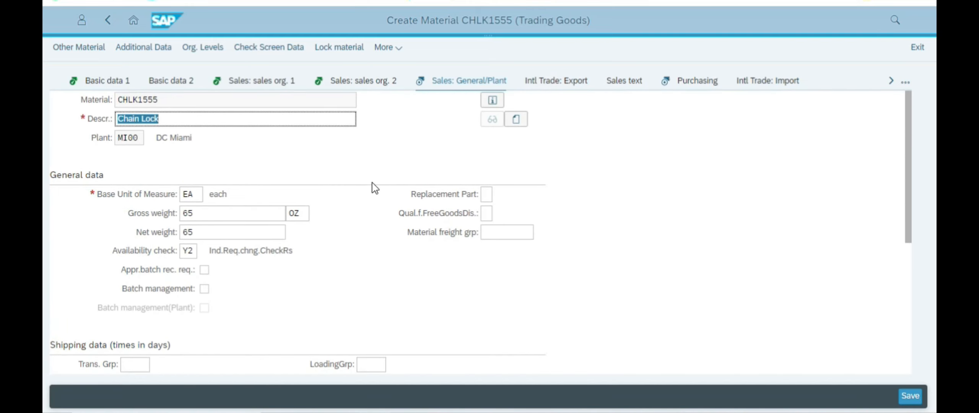
Step: Search the page for 'ava' to locate the Availability check field
{"action": "key", "text": "alt+Tab"}
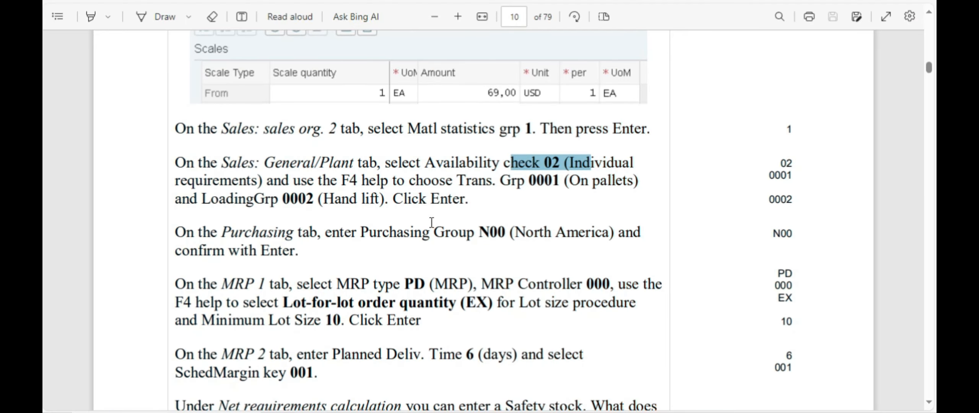
{"action": "key", "text": "alt+Tab"}
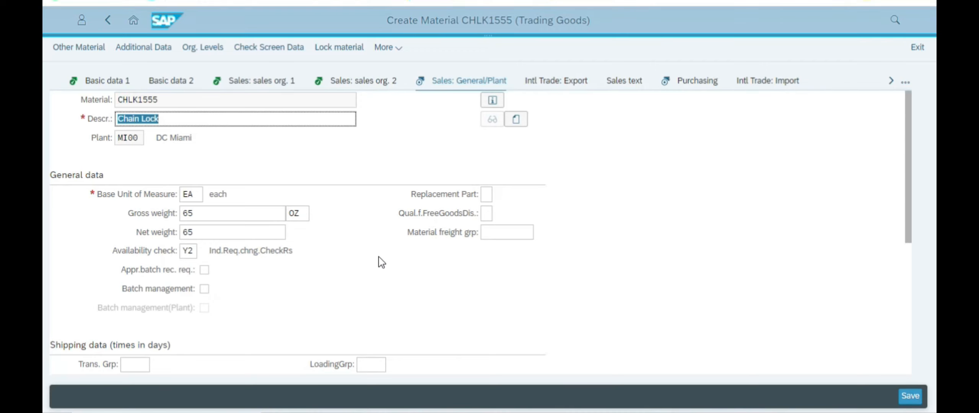
{"action": "scroll", "coordinate": [366, 232], "scroll_direction": "down", "scroll_amount": 2}
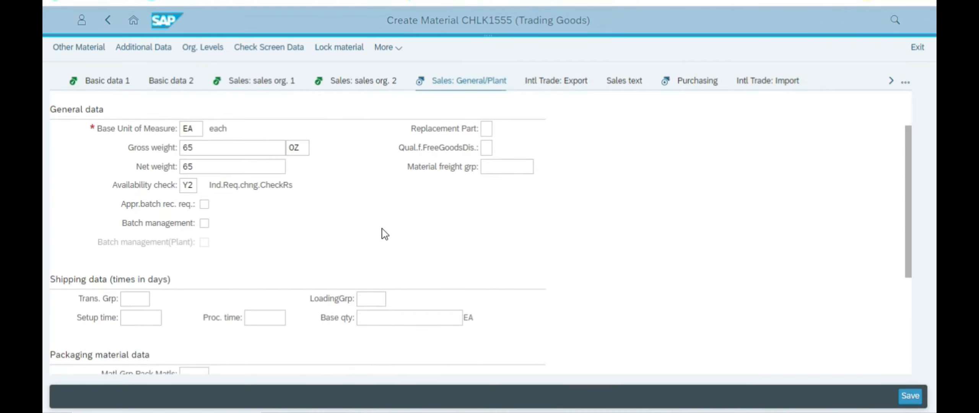
{"action": "key", "text": "ctrl+f"}
{"action": "type", "text": "a"}
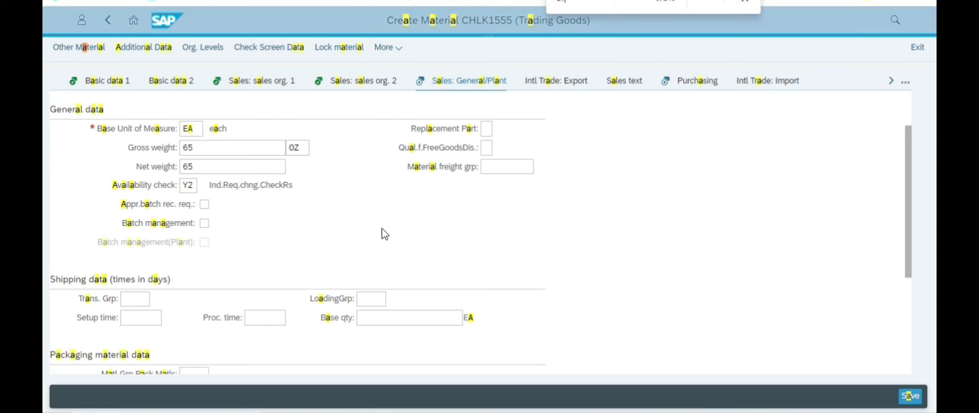
{"action": "type", "text": "va"}
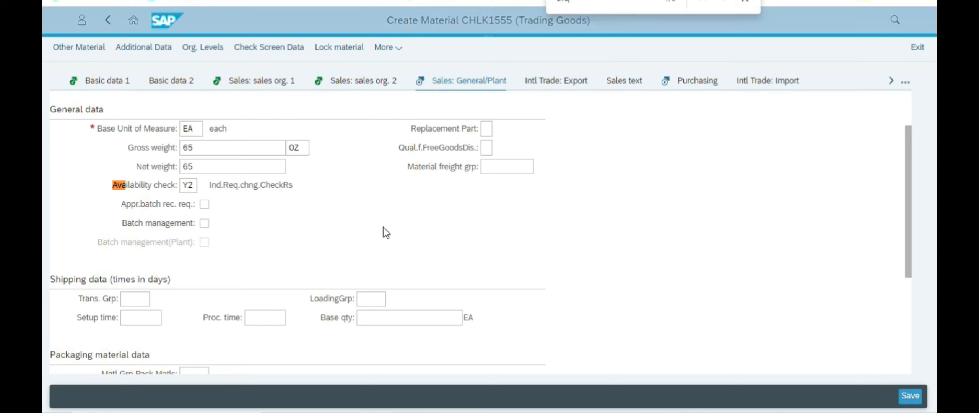
Step: Set the availability check to 02 Individ.requirements from the value list
{"action": "left_click", "coordinate": [745, 1]}
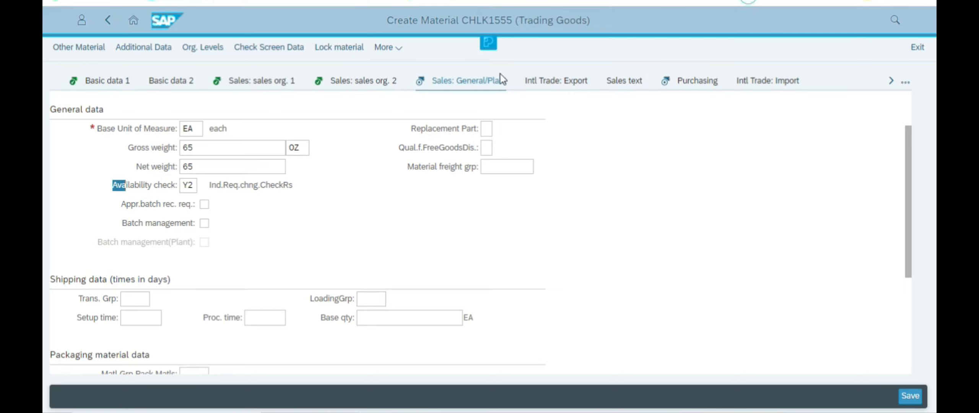
{"action": "left_click", "coordinate": [191, 185]}
{"action": "left_click", "coordinate": [203, 186]}
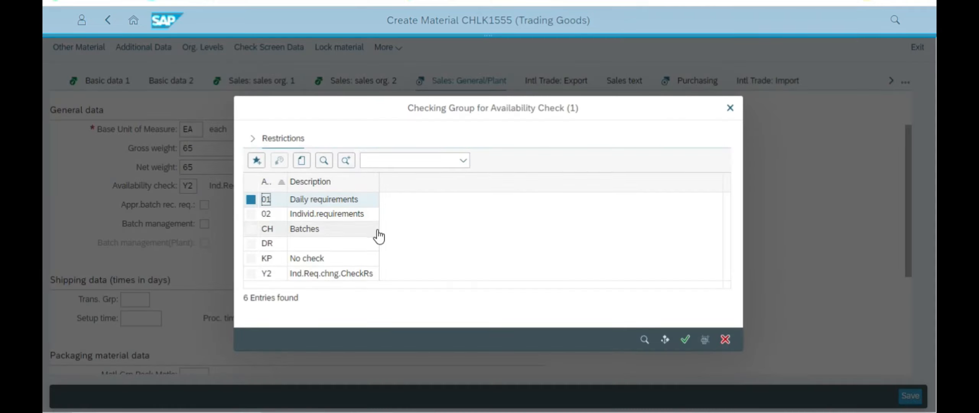
{"action": "key", "text": "alt+Tab"}
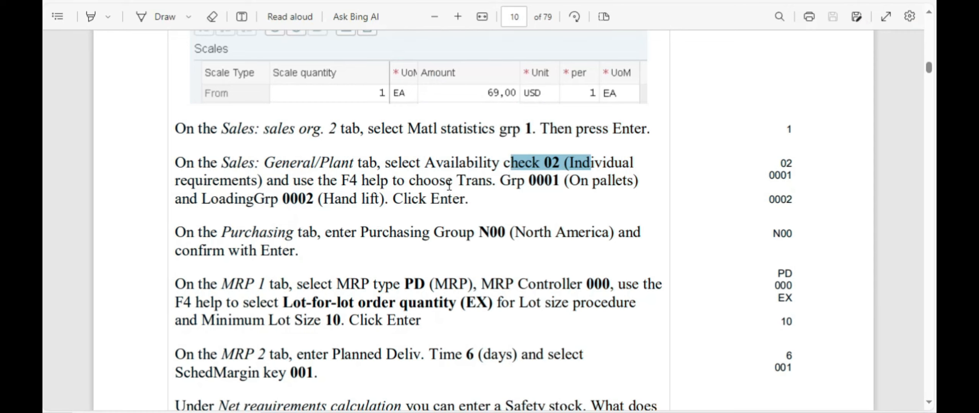
{"action": "key", "text": "alt+Tab"}
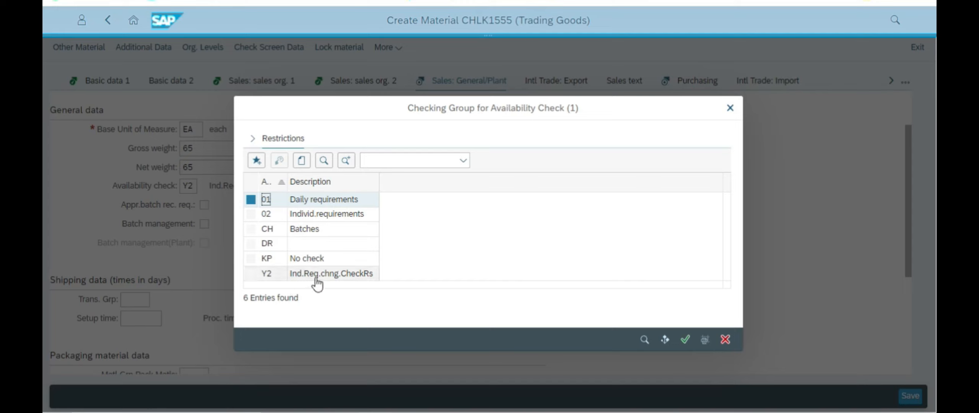
{"action": "left_click", "coordinate": [267, 214]}
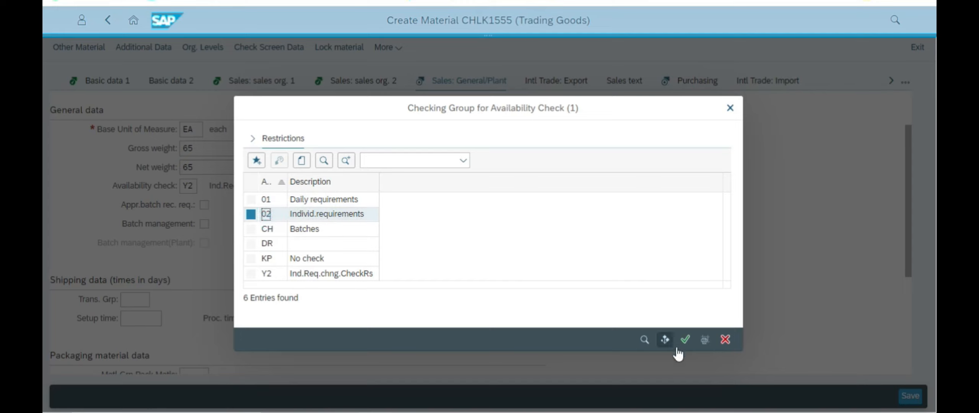
{"action": "left_click", "coordinate": [686, 339]}
Step: Mark the Trans. Grp 0001 instruction in the PDF before returning to the form
{"action": "key", "text": "alt+Tab"}
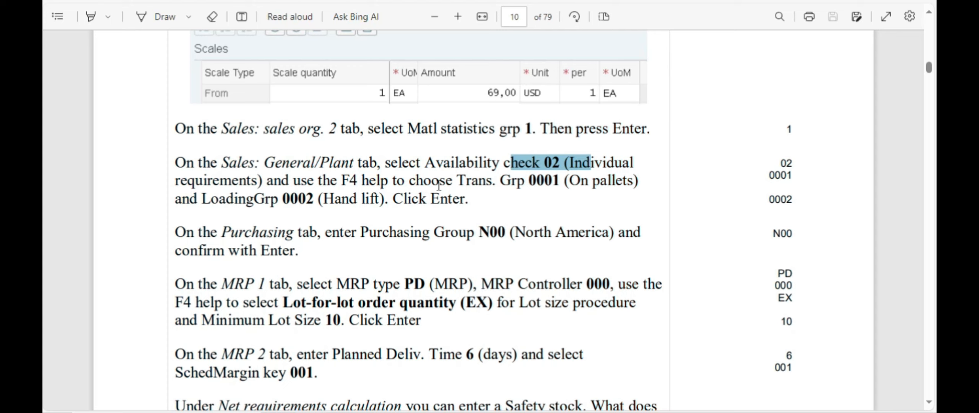
{"action": "left_click_drag", "start_coordinate": [458, 180], "coordinate": [561, 183]}
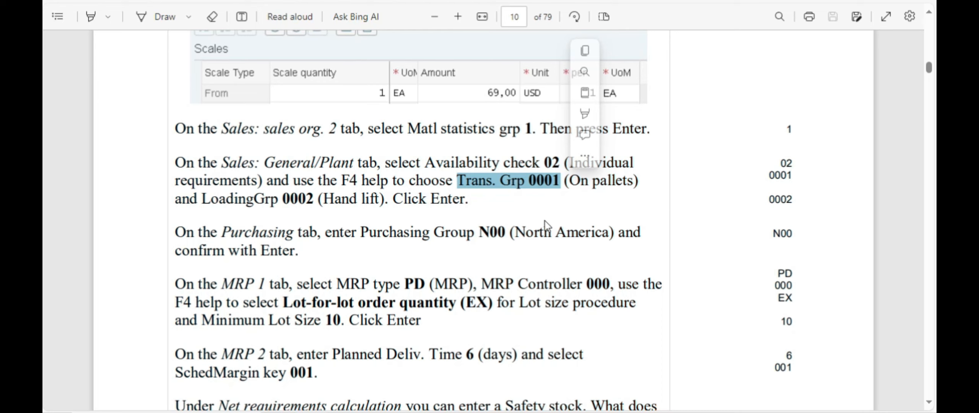
{"action": "key", "text": "alt+Tab"}
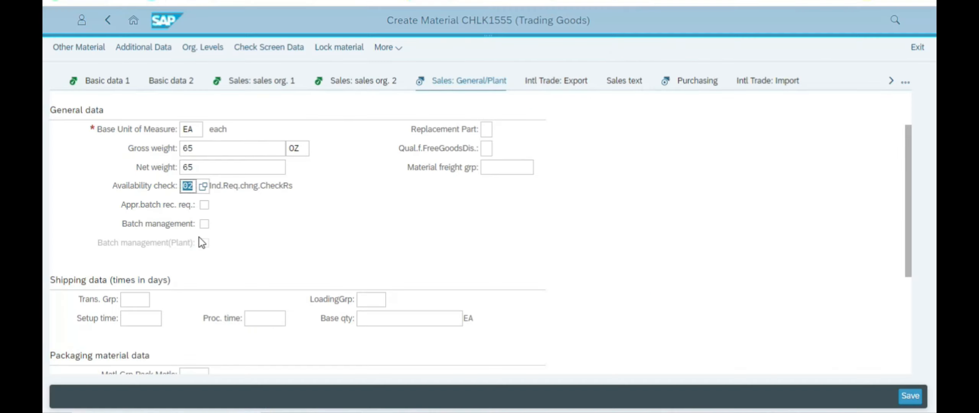
Step: Set transportation group 0001 (On pallets) from the value list
{"action": "scroll", "coordinate": [241, 222], "scroll_direction": "down", "scroll_amount": 2}
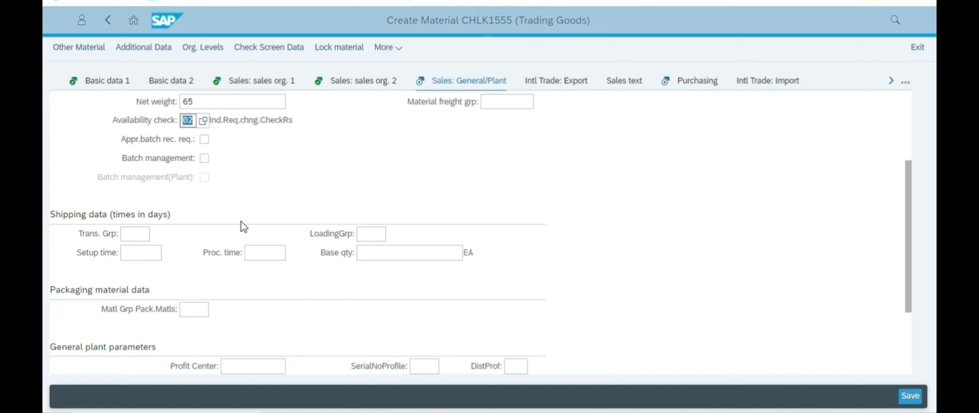
{"action": "left_click", "coordinate": [131, 236]}
{"action": "left_click", "coordinate": [157, 236]}
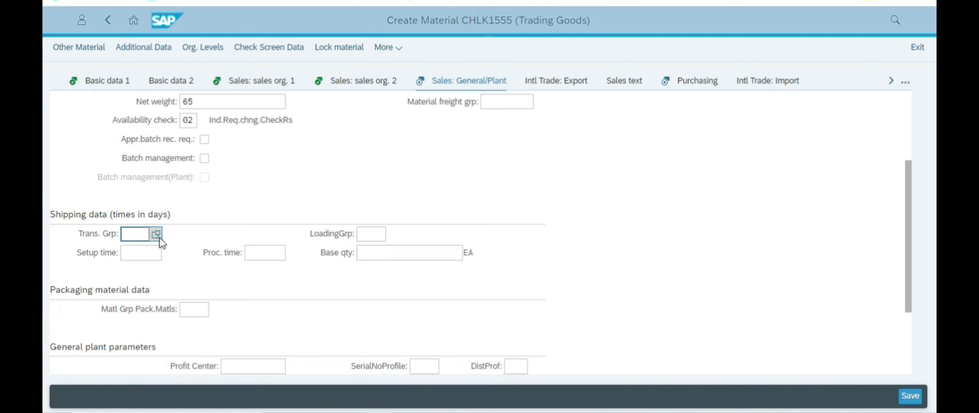
{"action": "left_click", "coordinate": [324, 221]}
{"action": "left_click", "coordinate": [684, 316]}
Step: Check the PDF and set loading group 0002 (Hand lift)
{"action": "key", "text": "alt+Tab"}
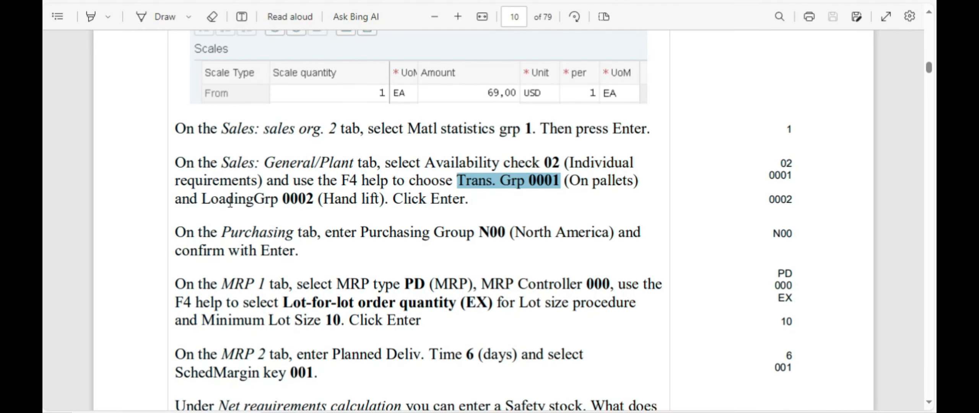
{"action": "left_click_drag", "start_coordinate": [230, 202], "coordinate": [356, 201]}
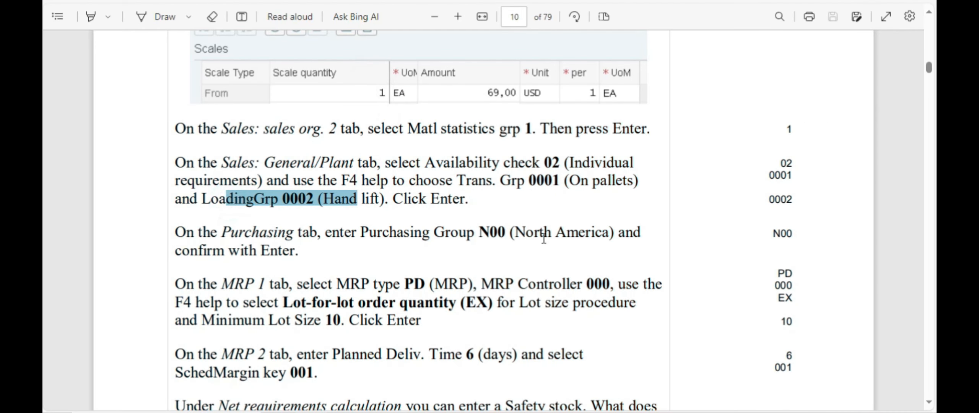
{"action": "key", "text": "alt+Tab"}
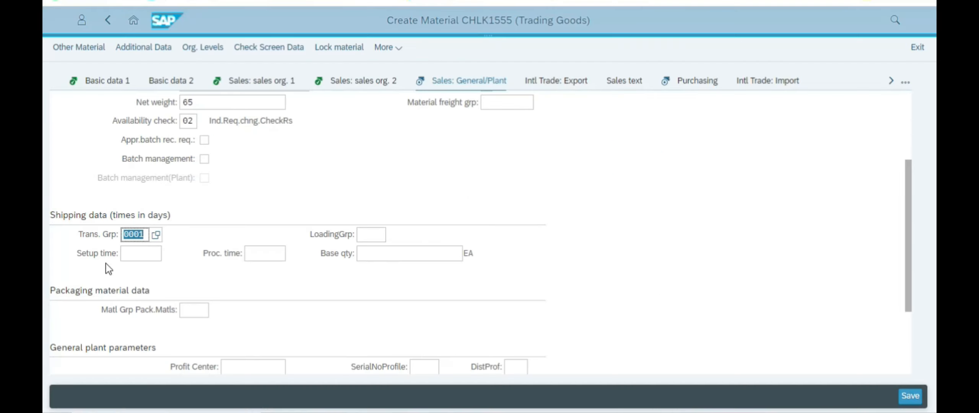
{"action": "left_click", "coordinate": [370, 235]}
{"action": "left_click", "coordinate": [392, 234]}
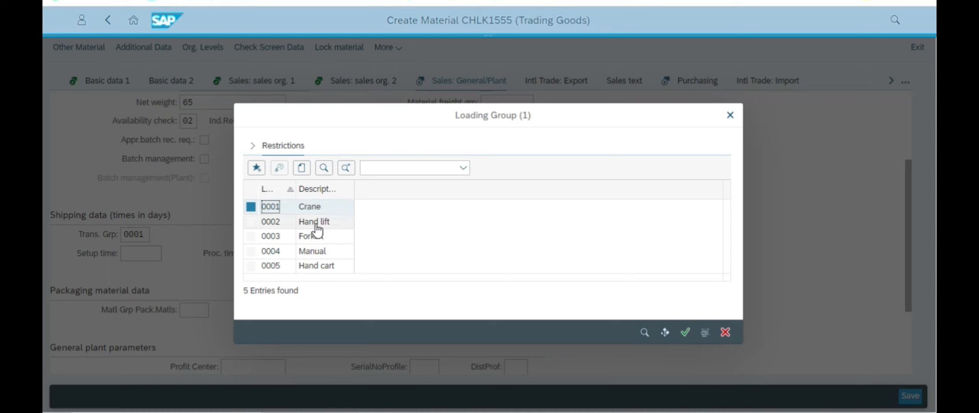
{"action": "left_click", "coordinate": [319, 222]}
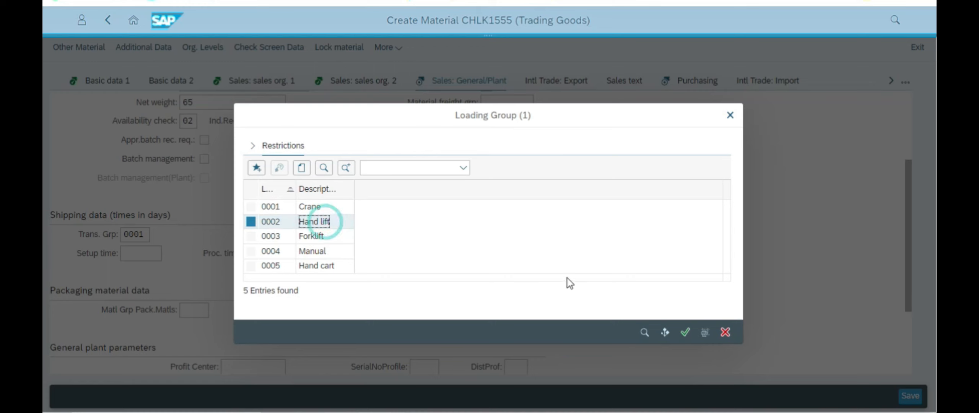
{"action": "key", "text": "alt+Tab"}
{"action": "key", "text": "alt+Tab"}
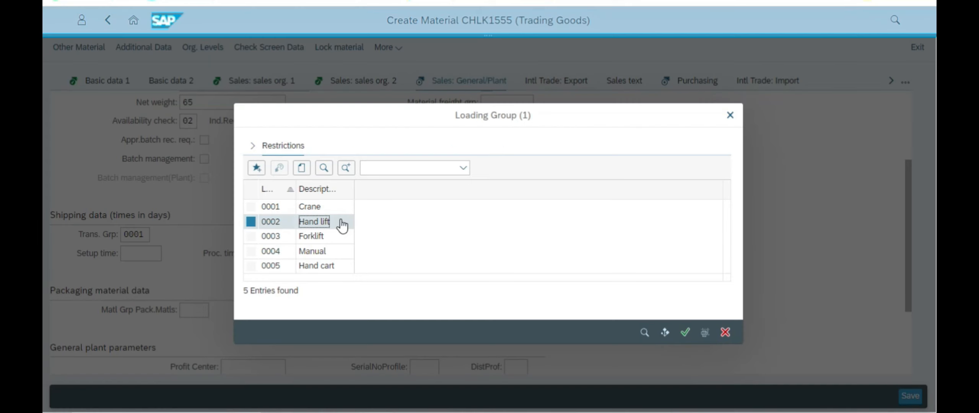
{"action": "left_click", "coordinate": [685, 332]}
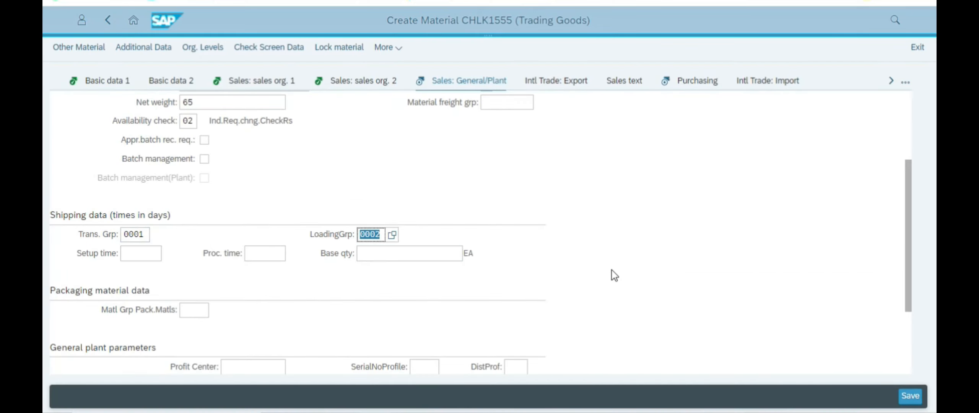
{"action": "key", "text": "alt+Tab"}
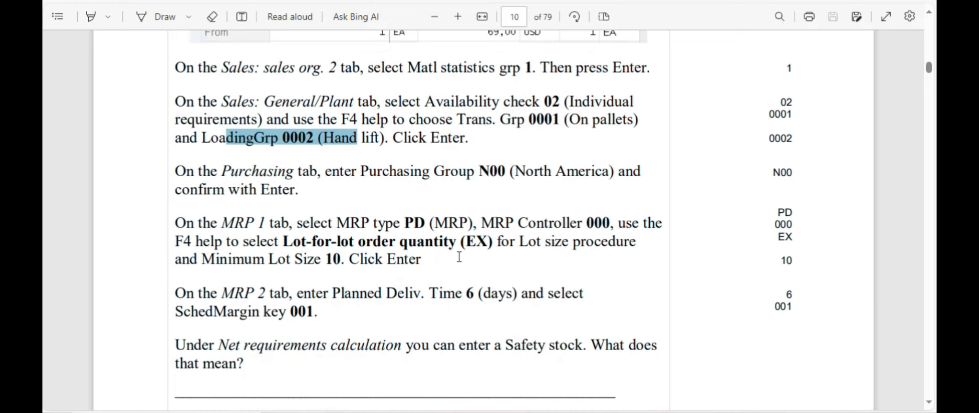
{"action": "key", "text": "alt+Tab"}
Step: Open CHLK1555's Purchasing view and mark the purchasing group instruction in the PDF
{"action": "left_click", "coordinate": [696, 81]}
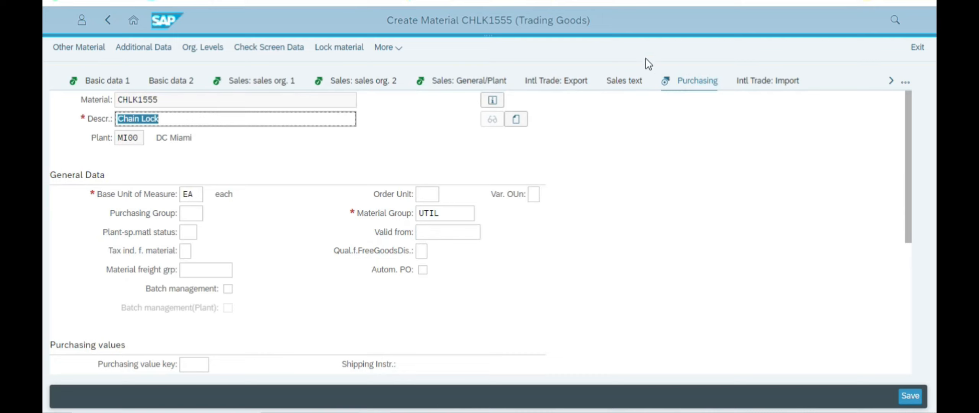
{"action": "left_click", "coordinate": [691, 81]}
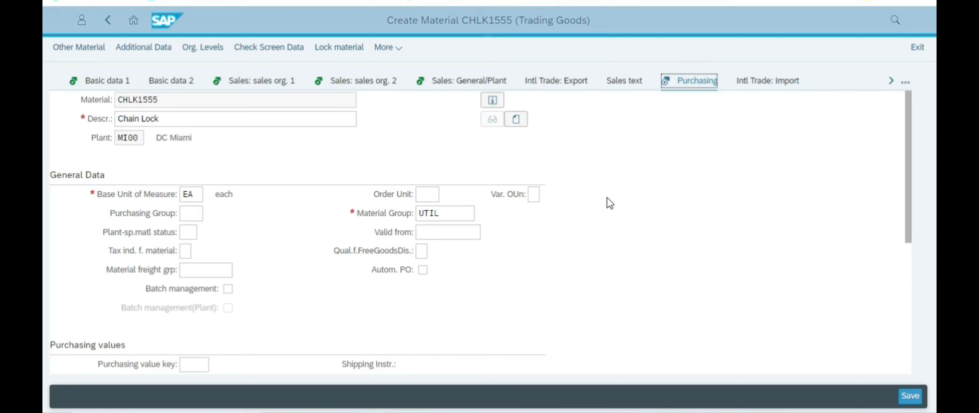
{"action": "left_click", "coordinate": [906, 81]}
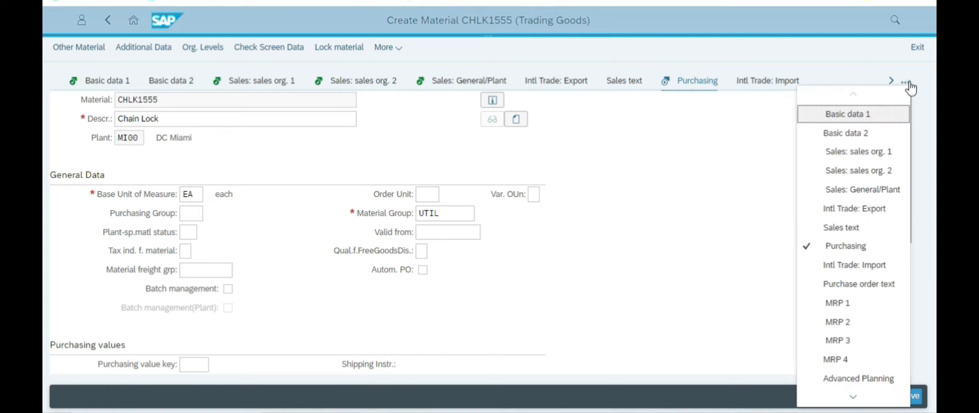
{"action": "left_click", "coordinate": [709, 190]}
{"action": "key", "text": "alt+Tab"}
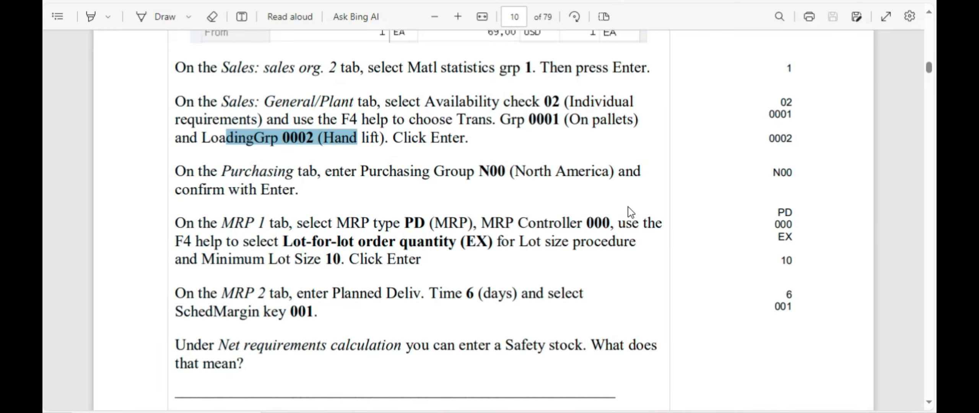
{"action": "left_click_drag", "start_coordinate": [350, 171], "coordinate": [537, 177]}
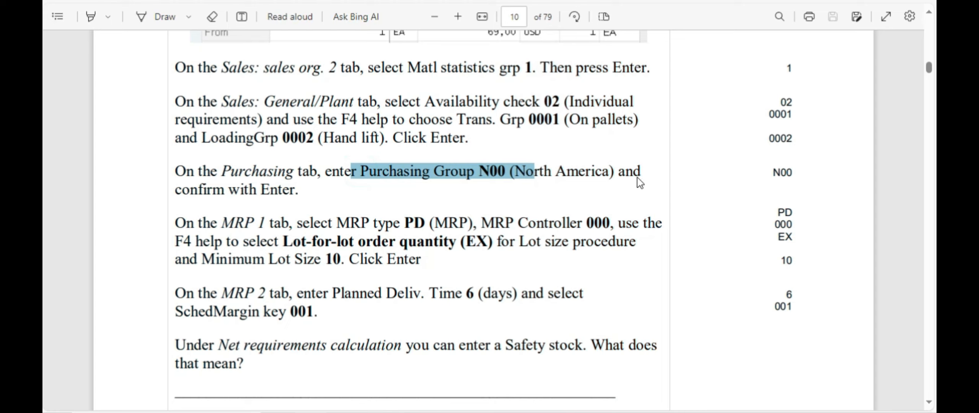
{"action": "key", "text": "alt+Tab"}
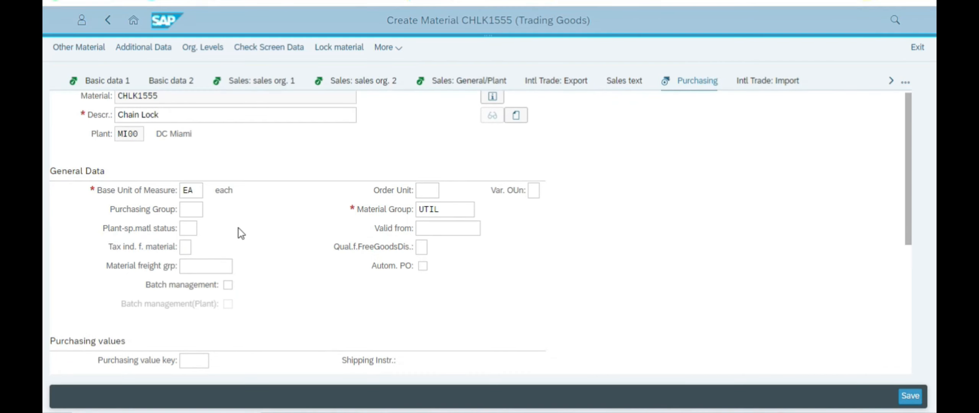
Step: Locate the Purchasing Group field and enter N00
{"action": "scroll", "coordinate": [240, 228], "scroll_direction": "down", "scroll_amount": 3}
{"action": "scroll", "coordinate": [242, 227], "scroll_direction": "down", "scroll_amount": 3}
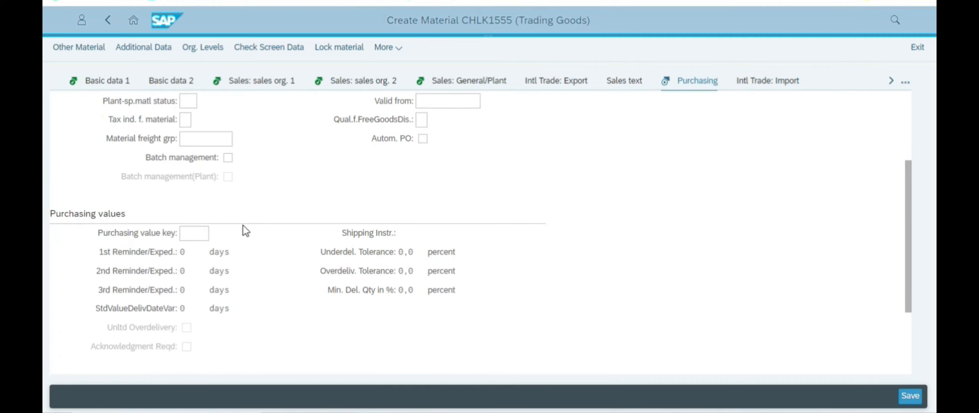
{"action": "key", "text": "alt+Tab"}
{"action": "key", "text": "alt+Tab"}
{"action": "type", "text": "group"}
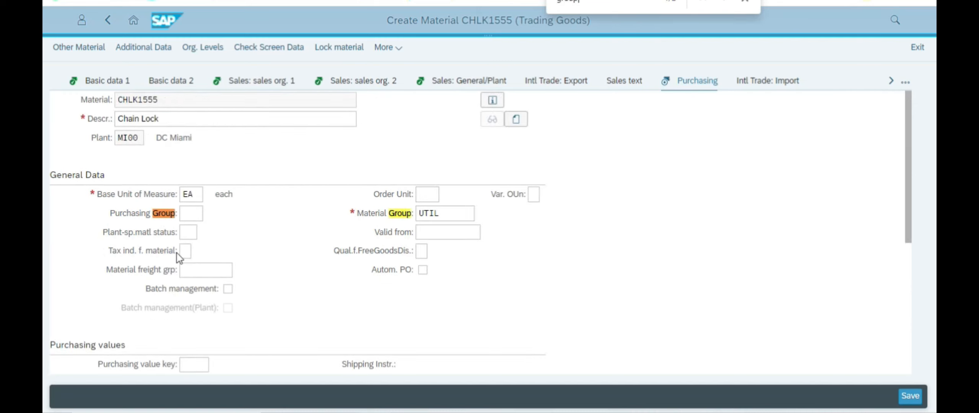
{"action": "left_click", "coordinate": [746, 0]}
{"action": "left_click", "coordinate": [185, 212]}
{"action": "left_click", "coordinate": [222, 0]}
{"action": "key", "text": "ctrl+Tab"}
{"action": "type", "text": "N00"}
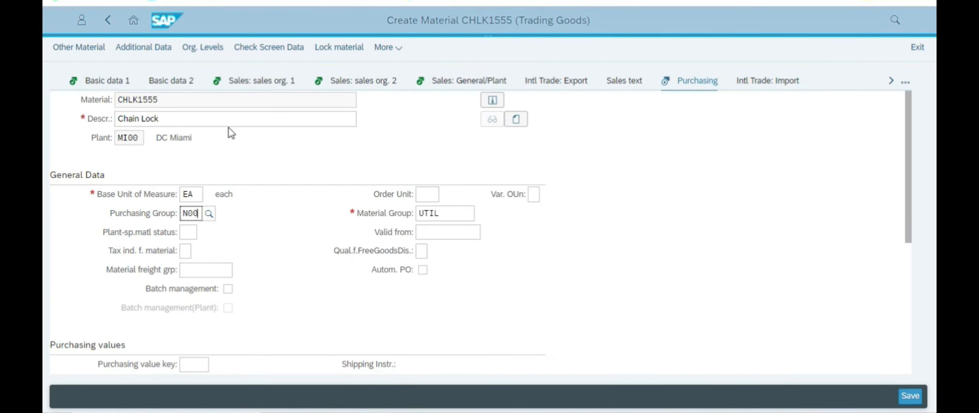
{"action": "left_click", "coordinate": [609, 257]}
Step: Confirm purchasing group N00 with Enter to advance to MRP 1
{"action": "key", "text": "ctrl+Tab"}
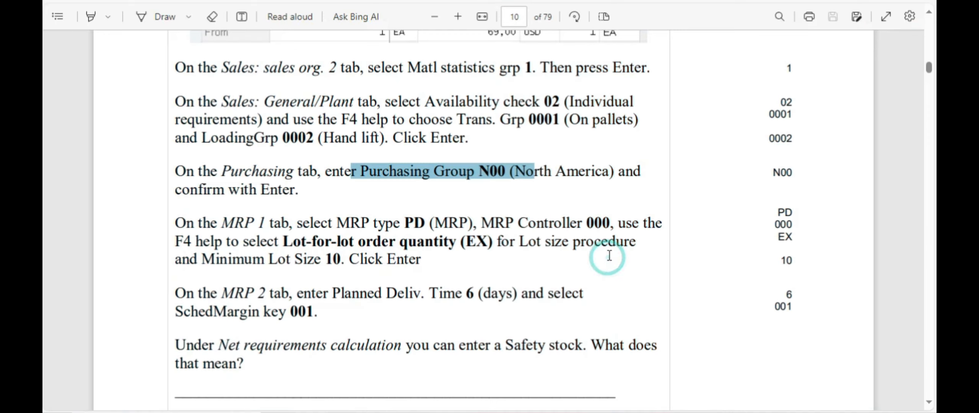
{"action": "scroll", "coordinate": [476, 234], "scroll_direction": "down", "scroll_amount": 2}
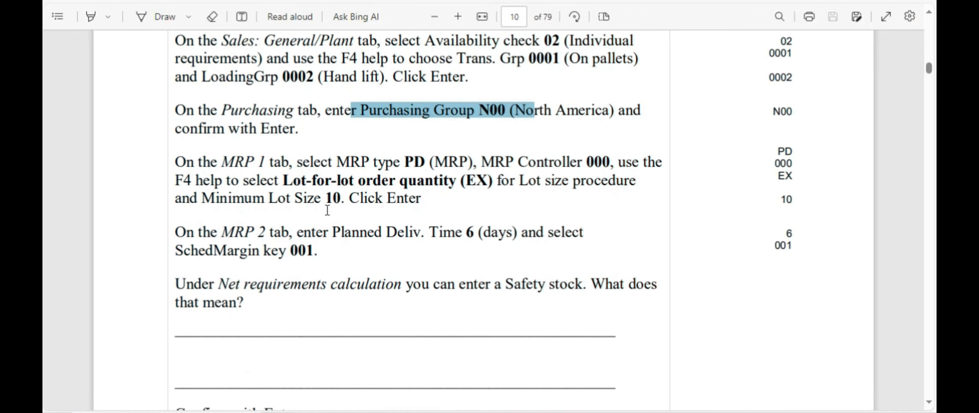
{"action": "key", "text": "ctrl+Tab"}
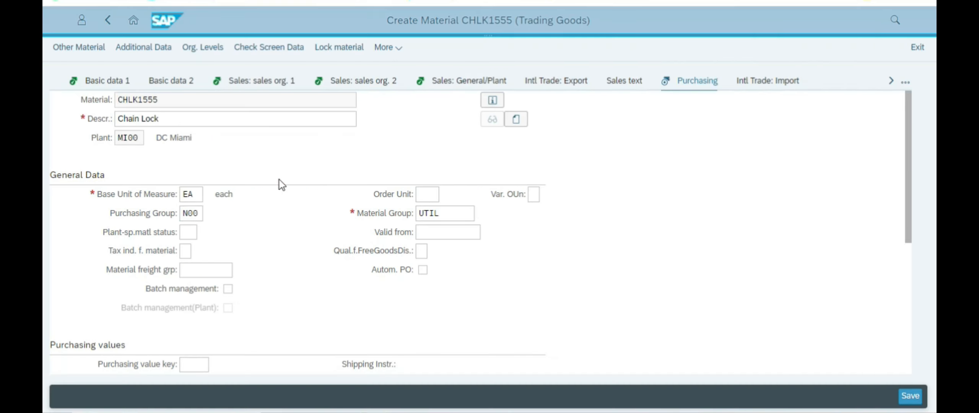
{"action": "left_click", "coordinate": [197, 213]}
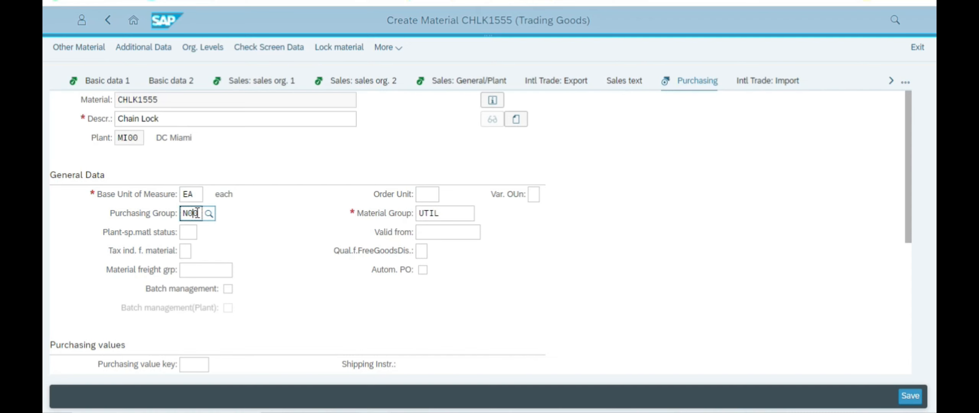
{"action": "key", "text": "Return"}
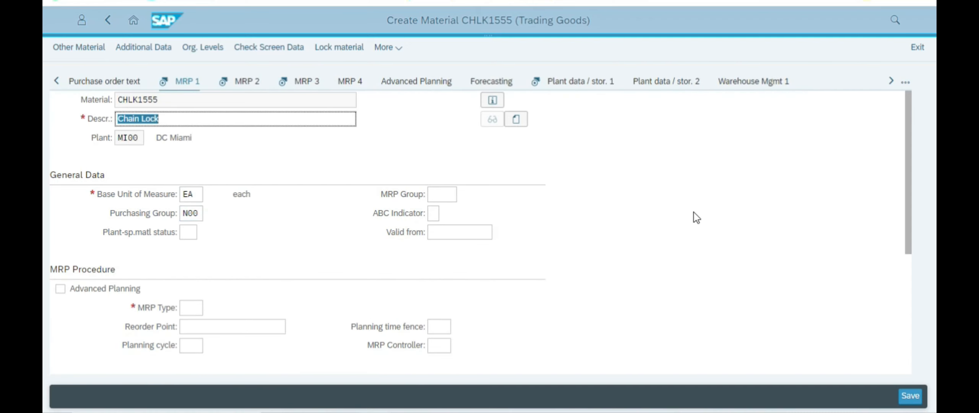
Step: Mark the MRP type instruction in the PDF
{"action": "key", "text": "ctrl+Tab"}
{"action": "scroll", "coordinate": [274, 178], "scroll_direction": "down", "scroll_amount": 2}
{"action": "key", "text": "ctrl+Tab"}
{"action": "key", "text": "ctrl+Tab"}
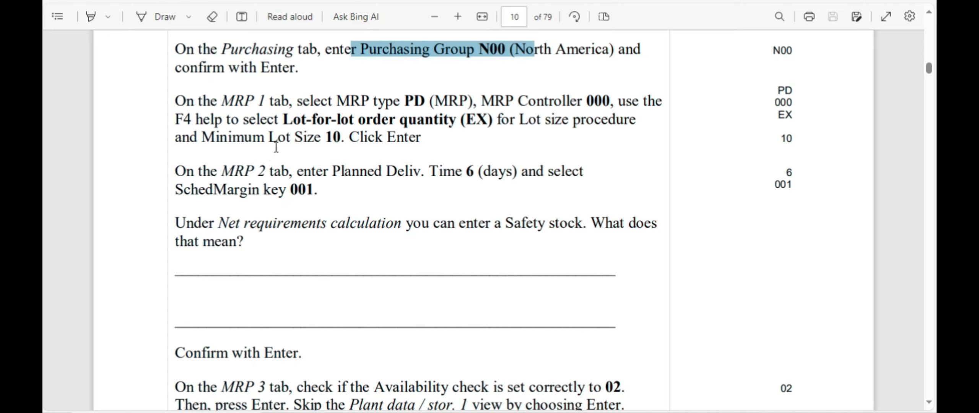
{"action": "left_click_drag", "start_coordinate": [352, 101], "coordinate": [425, 104]}
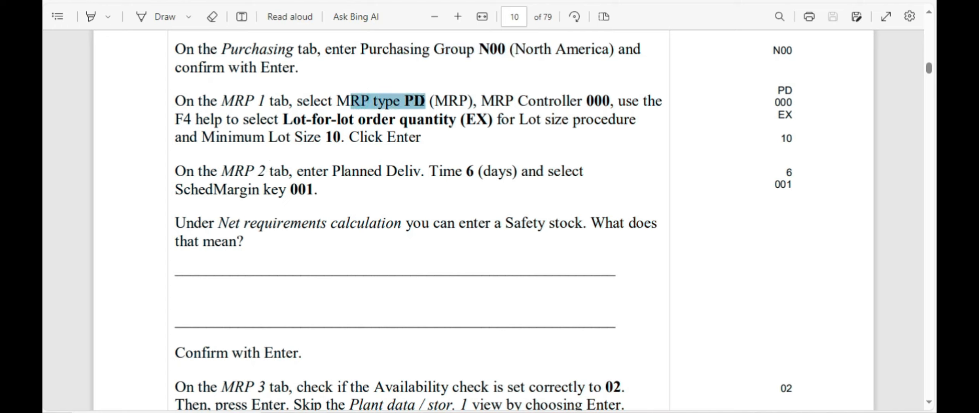
{"action": "key", "text": "alt+Tab"}
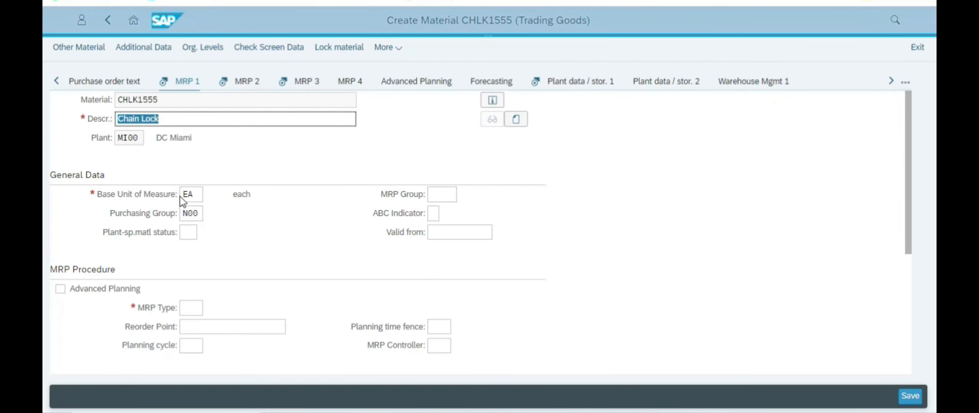
{"action": "scroll", "coordinate": [237, 257], "scroll_direction": "down", "scroll_amount": 3}
Step: Set MRP type PD from the MRP type value list
{"action": "left_click", "coordinate": [191, 176]}
{"action": "left_click", "coordinate": [211, 178]}
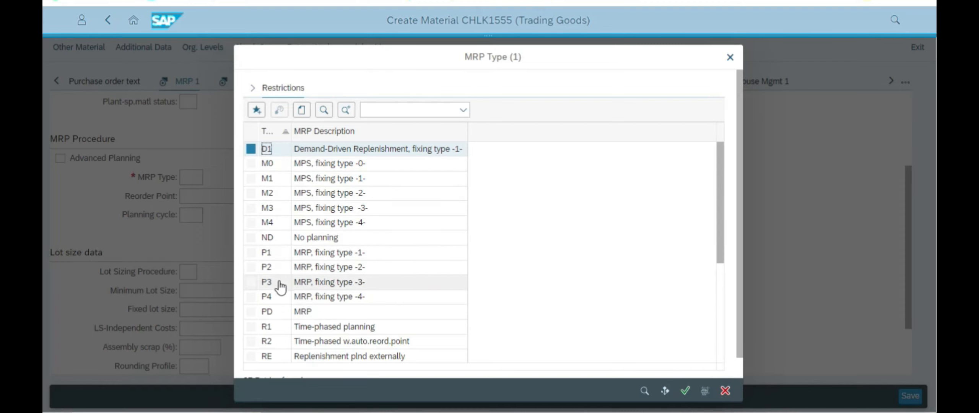
{"action": "left_click", "coordinate": [299, 312]}
{"action": "left_click", "coordinate": [684, 392]}
{"action": "left_click", "coordinate": [569, 189]}
{"action": "key", "text": "alt+Tab"}
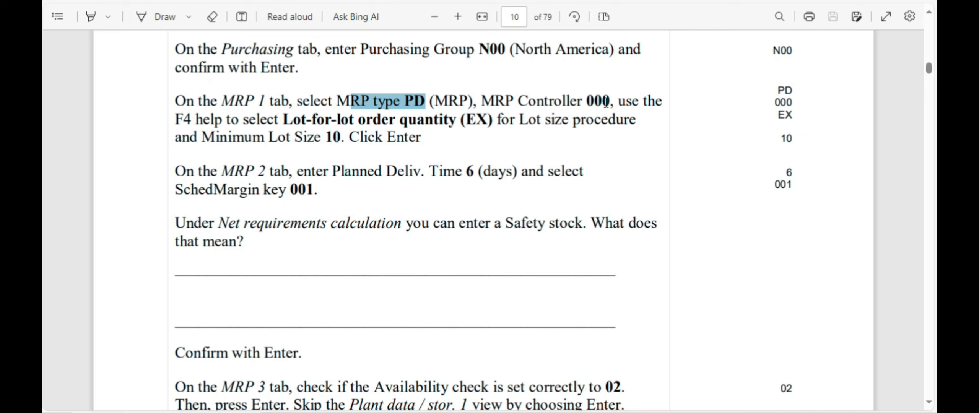
{"action": "key", "text": "alt+Tab"}
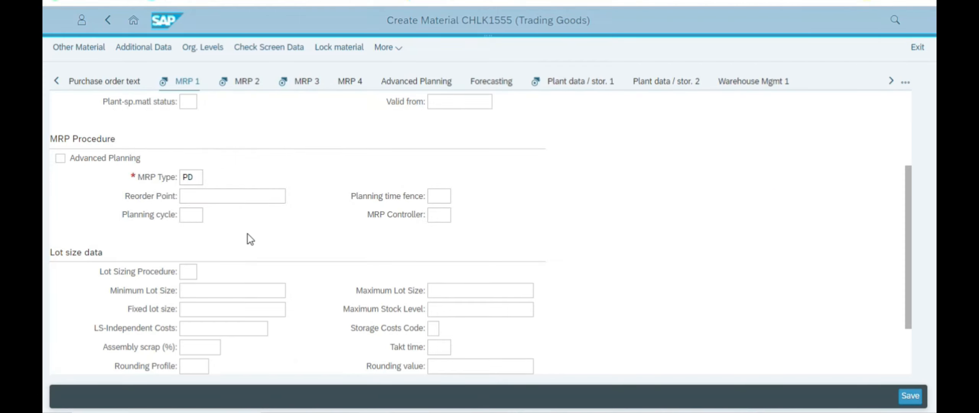
{"action": "scroll", "coordinate": [221, 252], "scroll_direction": "down", "scroll_amount": 2}
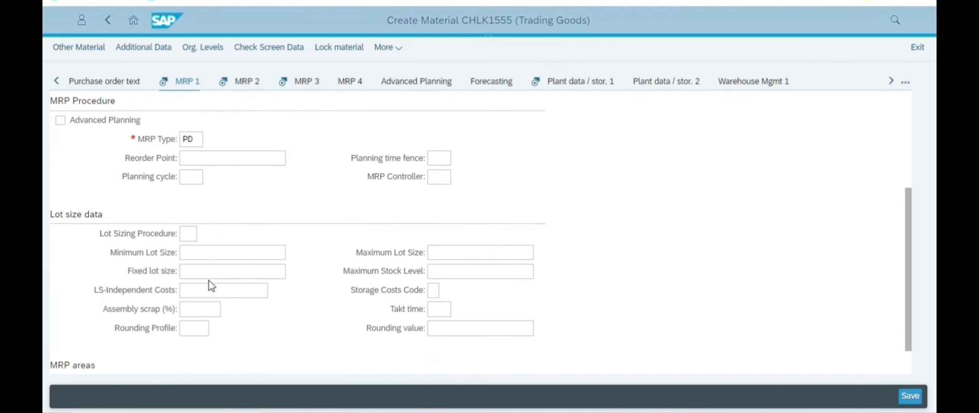
{"action": "scroll", "coordinate": [211, 279], "scroll_direction": "up", "scroll_amount": 3}
Step: Enter MRP Controller 000 on the MRP 1 view
{"action": "left_click", "coordinate": [444, 280]}
{"action": "key", "text": "alt+Tab"}
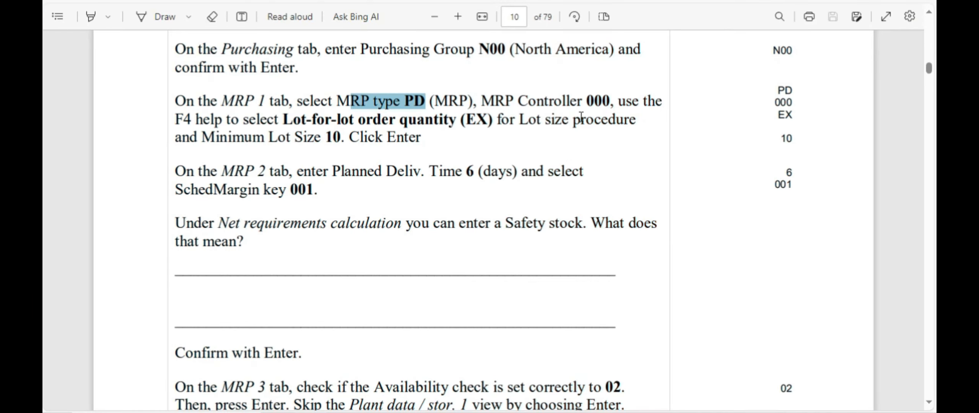
{"action": "key", "text": "alt+Tab"}
{"action": "type", "text": "000"}
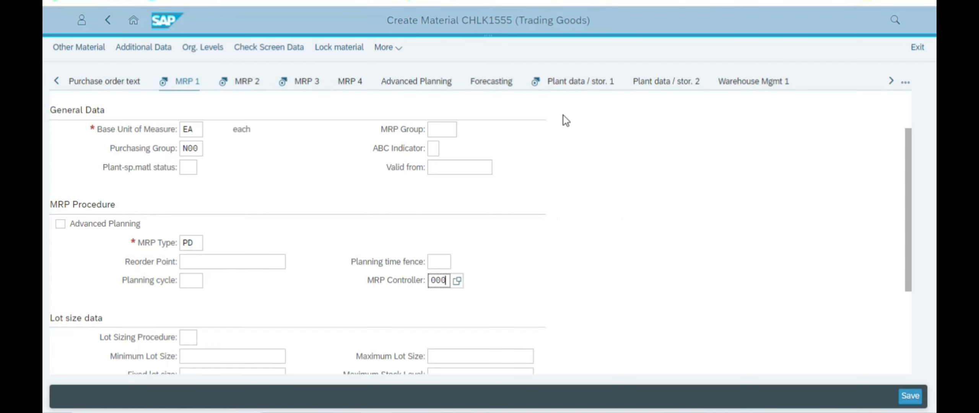
Step: Set the lot sizing procedure to EX (Lot-for-lot order quantity) via F4
{"action": "key", "text": "alt+Tab"}
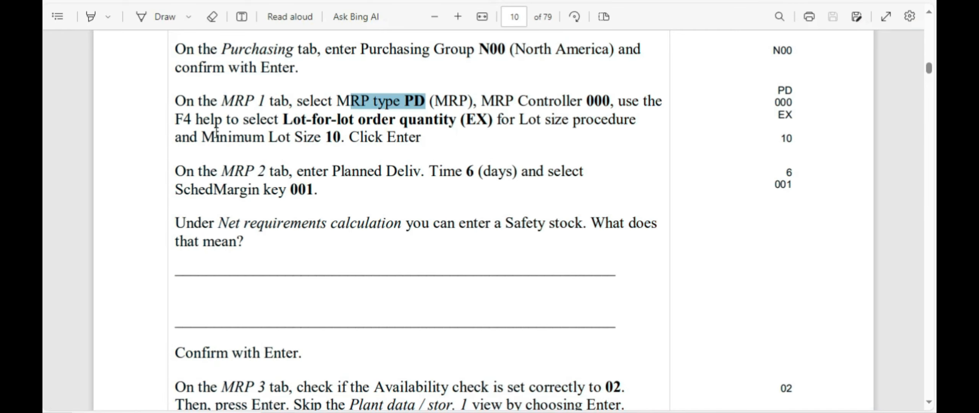
{"action": "left_click_drag", "start_coordinate": [256, 119], "coordinate": [492, 120]}
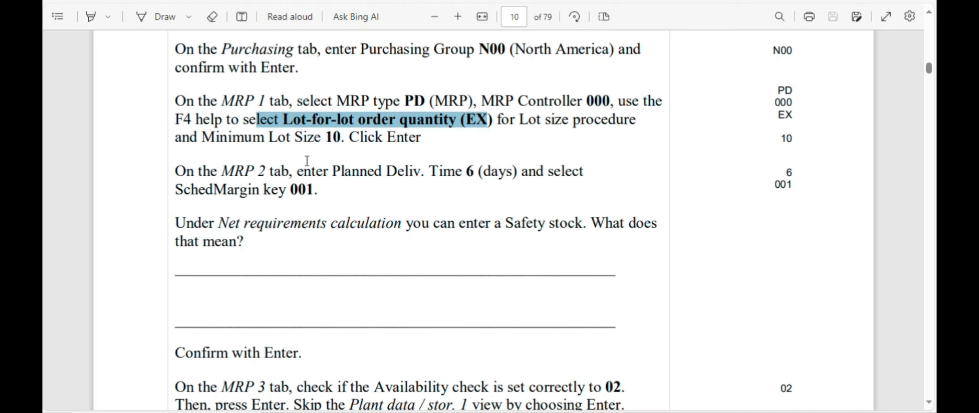
{"action": "key", "text": "alt+Tab"}
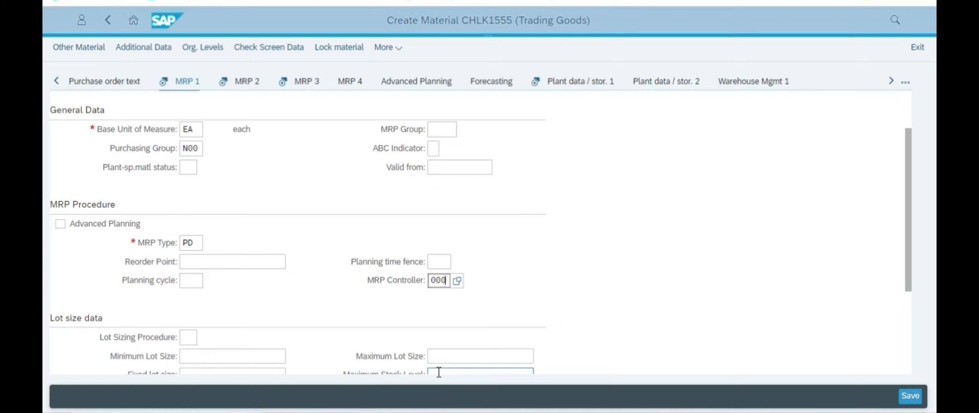
{"action": "scroll", "coordinate": [236, 319], "scroll_direction": "down", "scroll_amount": 2}
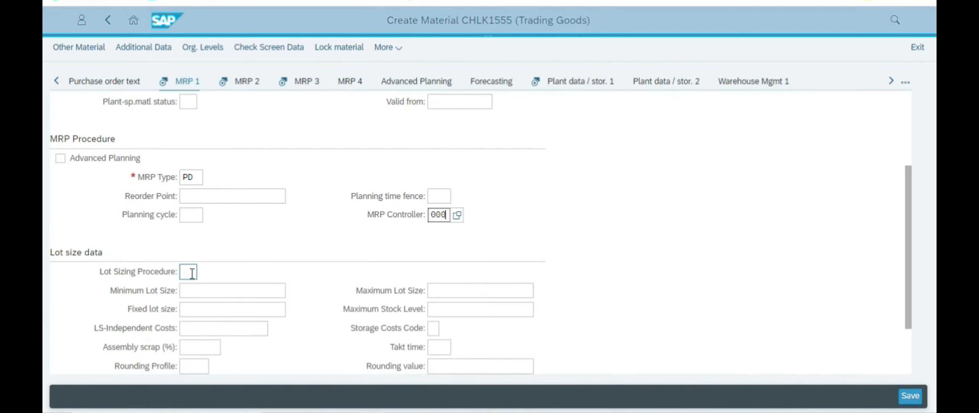
{"action": "key", "text": "alt+Tab"}
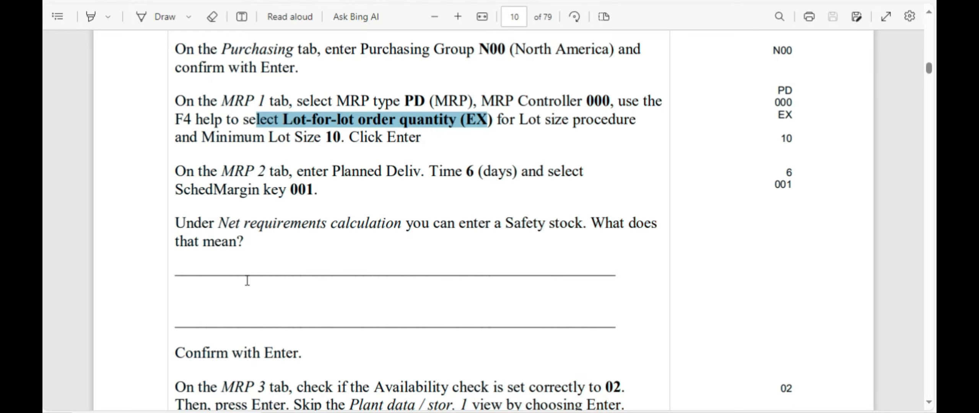
{"action": "key", "text": "alt+Tab"}
{"action": "left_click", "coordinate": [186, 272]}
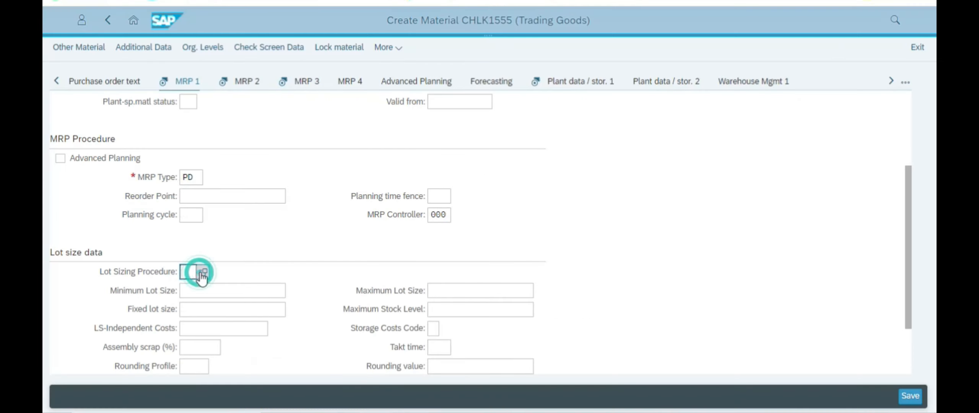
{"action": "key", "text": "F4"}
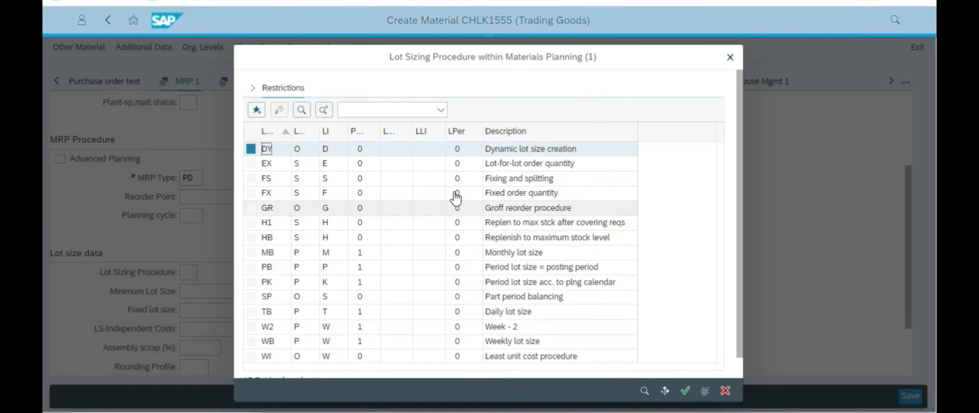
{"action": "left_click", "coordinate": [537, 165]}
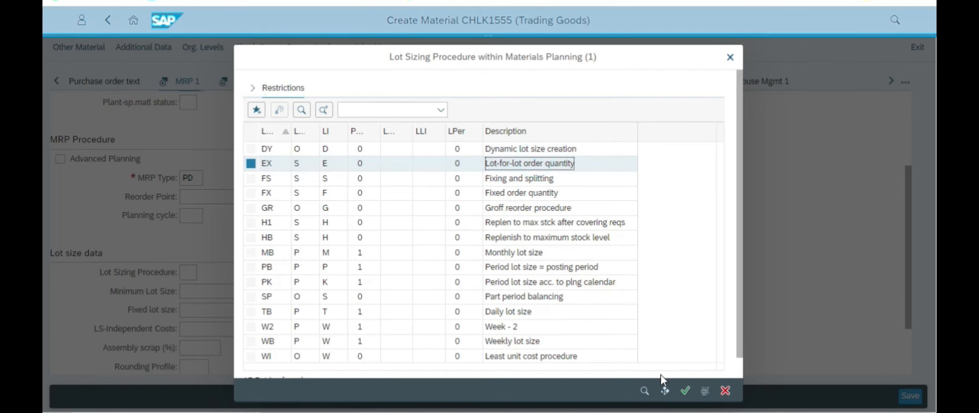
{"action": "left_click", "coordinate": [684, 391]}
{"action": "left_click", "coordinate": [649, 215]}
Step: Enter minimum lot size 10
{"action": "scroll", "coordinate": [648, 215], "scroll_direction": "down", "scroll_amount": 2}
{"action": "key", "text": "alt+Tab"}
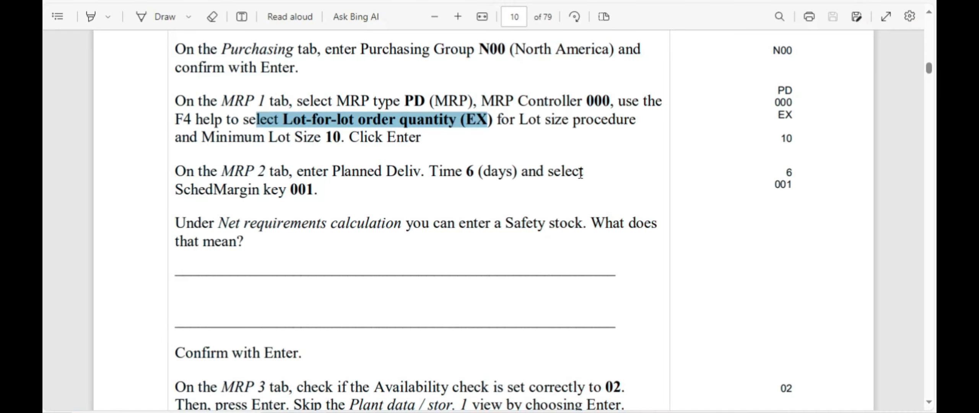
{"action": "left_click_drag", "start_coordinate": [201, 138], "coordinate": [326, 138]}
{"action": "key", "text": "alt+Tab"}
{"action": "left_click", "coordinate": [199, 226]}
{"action": "type", "text": "10"}
{"action": "left_click", "coordinate": [607, 206]}
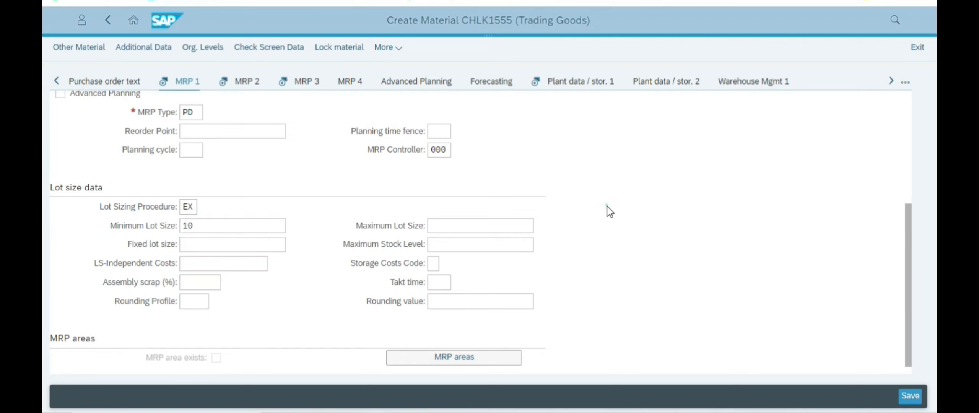
Step: Mark the MRP 2 instruction in the PDF and open the MRP 2 view
{"action": "key", "text": "alt+Tab"}
{"action": "key", "text": "alt+Tab"}
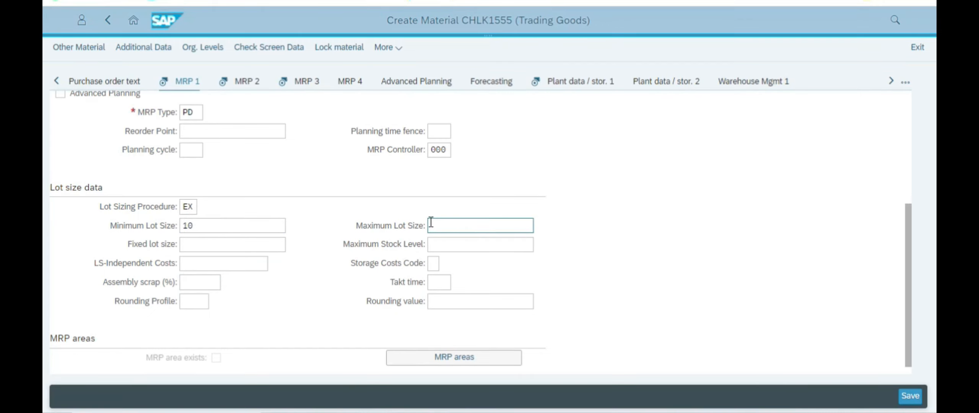
{"action": "key", "text": "alt+Tab"}
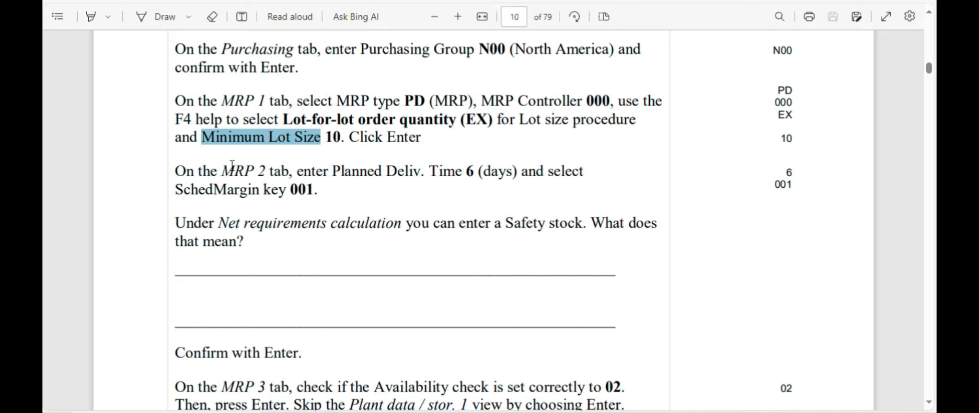
{"action": "left_click_drag", "start_coordinate": [222, 171], "coordinate": [317, 190]}
{"action": "key", "text": "alt+Tab"}
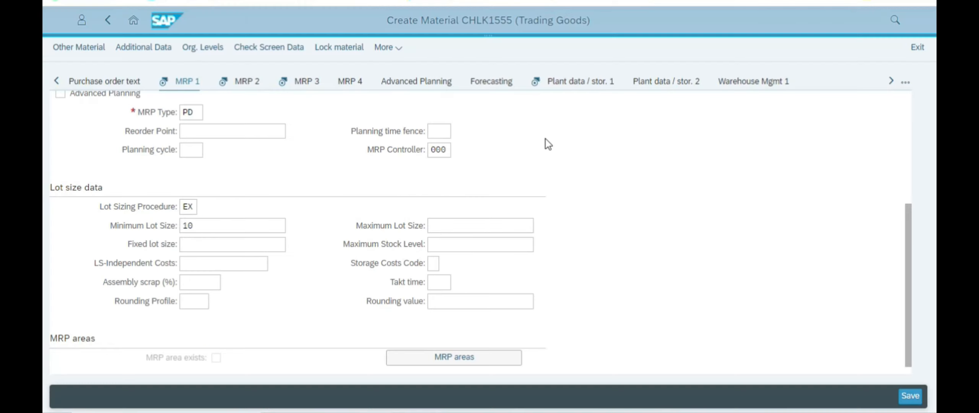
{"action": "left_click", "coordinate": [253, 82]}
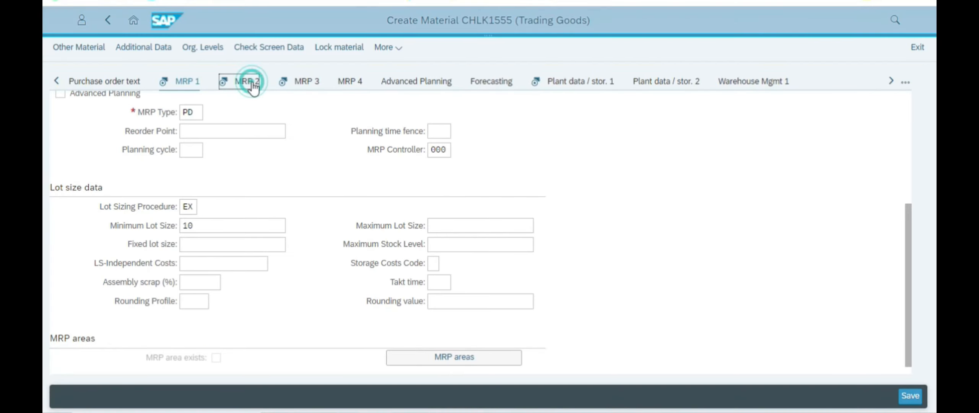
Step: Enter planned delivery time 6 days on the MRP 2 view
{"action": "key", "text": "alt+Tab"}
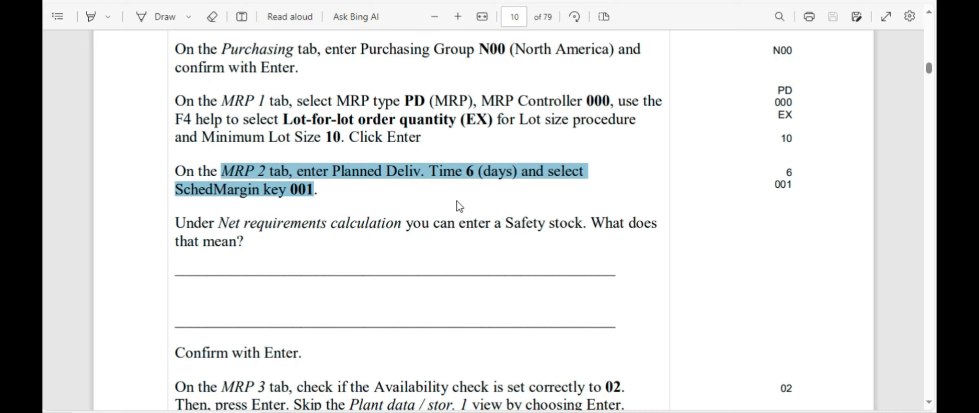
{"action": "key", "text": "alt+Tab"}
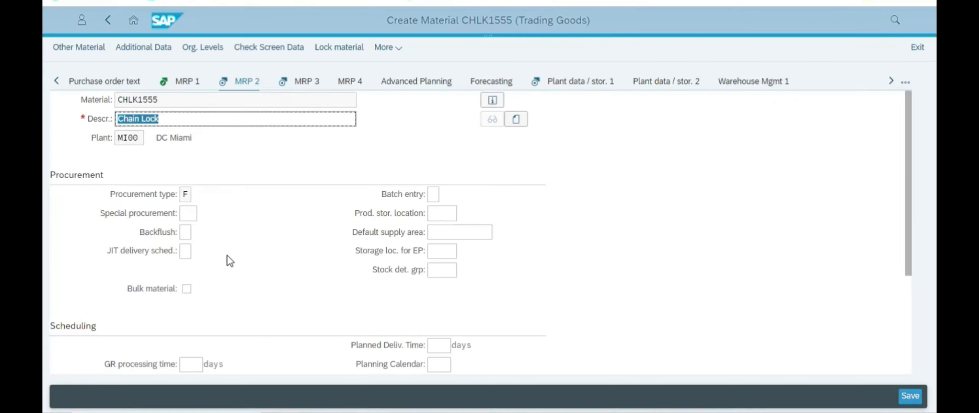
{"action": "scroll", "coordinate": [260, 239], "scroll_direction": "down", "scroll_amount": 2}
{"action": "left_click", "coordinate": [439, 278]}
{"action": "type", "text": "6"}
Step: Set scheduling margin key 001 from the value list
{"action": "key", "text": "alt+Tab"}
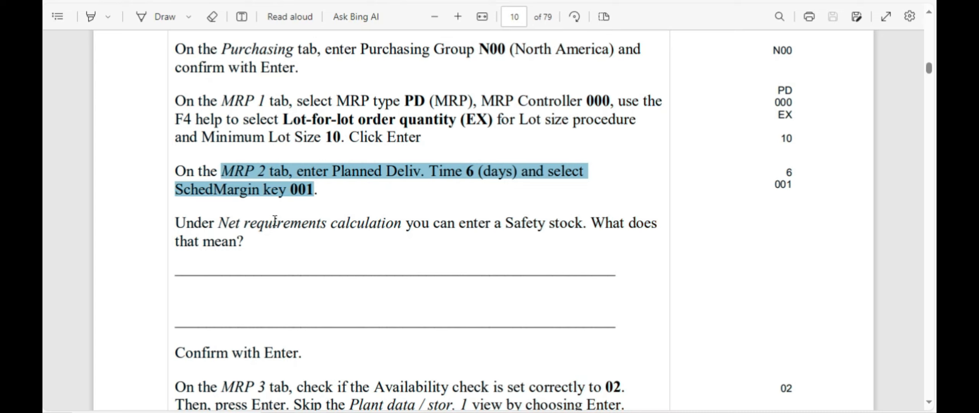
{"action": "key", "text": "alt+Tab"}
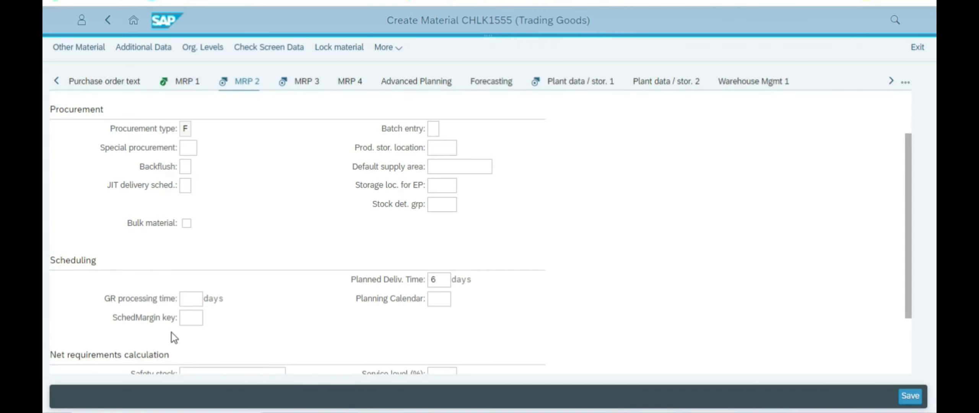
{"action": "left_click", "coordinate": [189, 318]}
{"action": "left_click", "coordinate": [209, 318]}
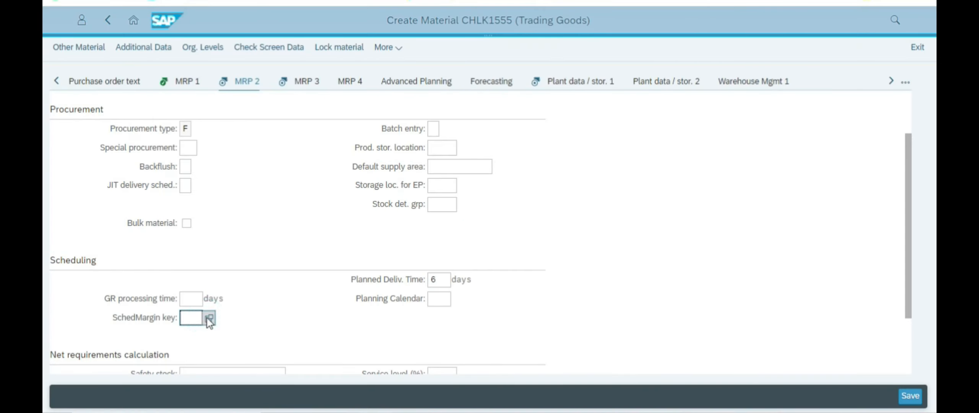
{"action": "left_click", "coordinate": [333, 241]}
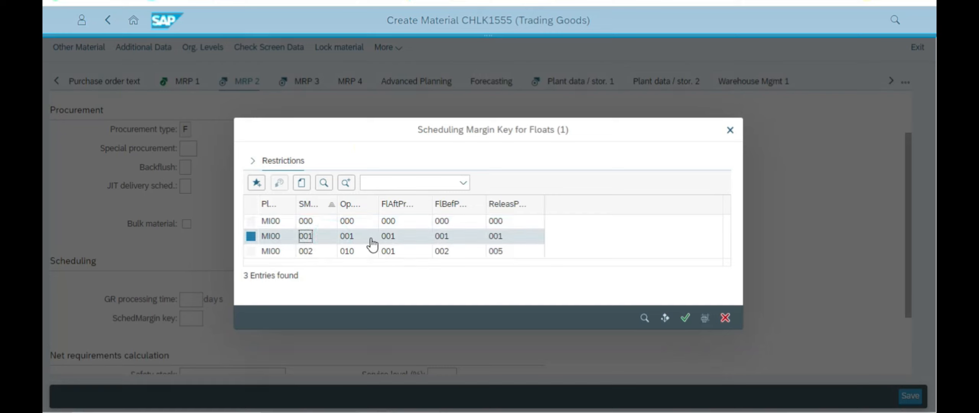
{"action": "left_click", "coordinate": [685, 318]}
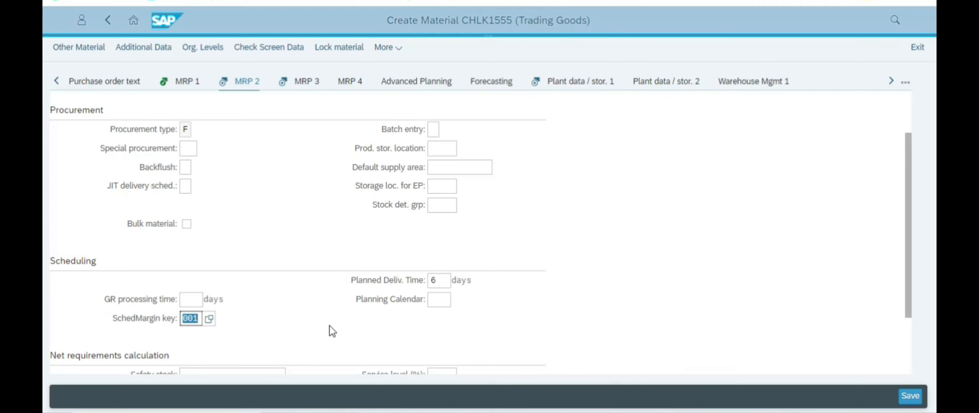
{"action": "key", "text": "alt+Tab"}
{"action": "left_click", "coordinate": [455, 208]}
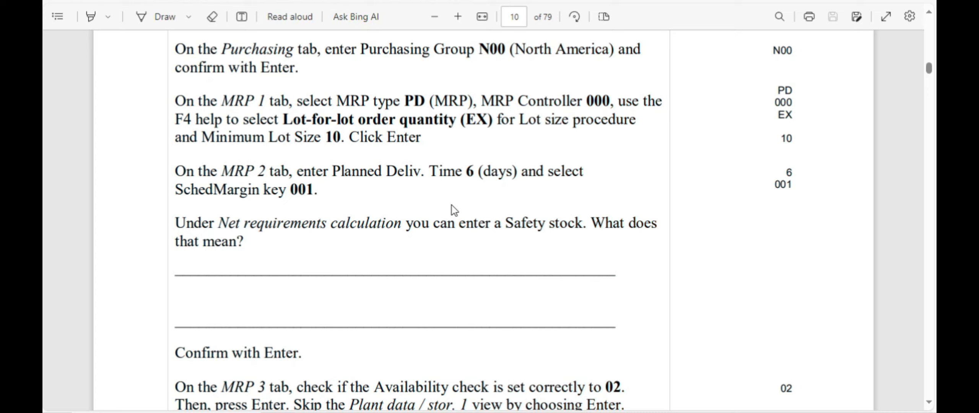
Step: Scroll the PDF's page 10 to the MRP 3 instruction, then open CHLK1555's MRP 3 view
{"action": "scroll", "coordinate": [442, 209], "scroll_direction": "down", "scroll_amount": 3}
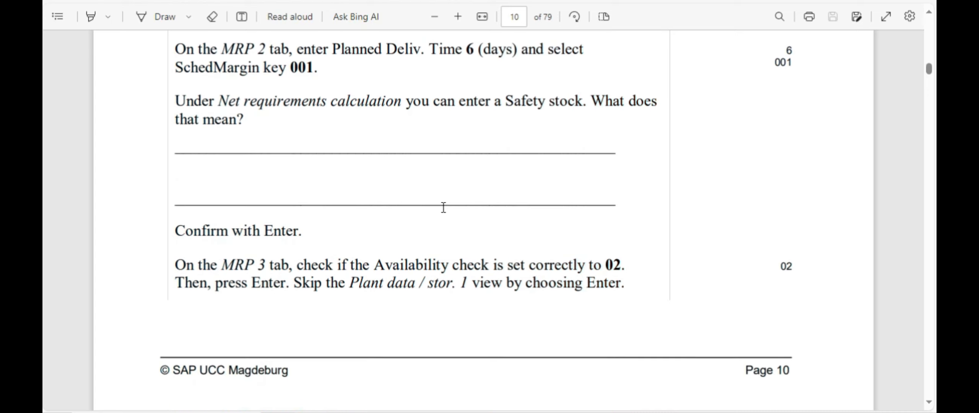
{"action": "scroll", "coordinate": [450, 207], "scroll_direction": "up", "scroll_amount": 3}
{"action": "scroll", "coordinate": [451, 206], "scroll_direction": "down", "scroll_amount": 1}
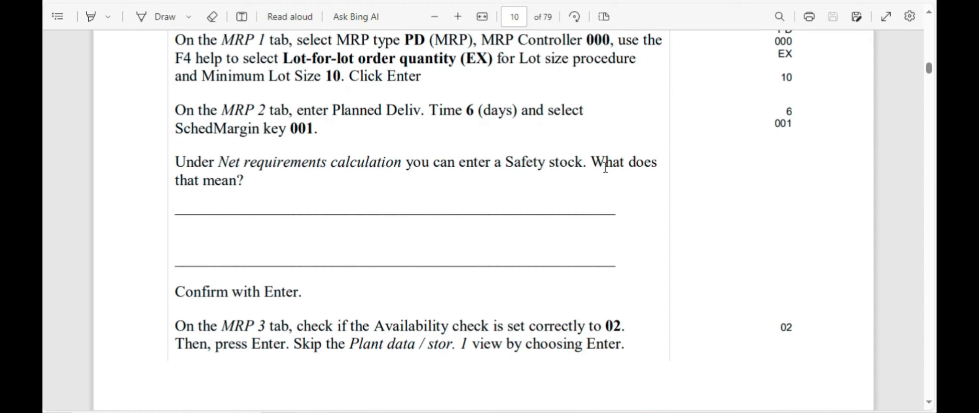
{"action": "scroll", "coordinate": [277, 254], "scroll_direction": "down", "scroll_amount": 1}
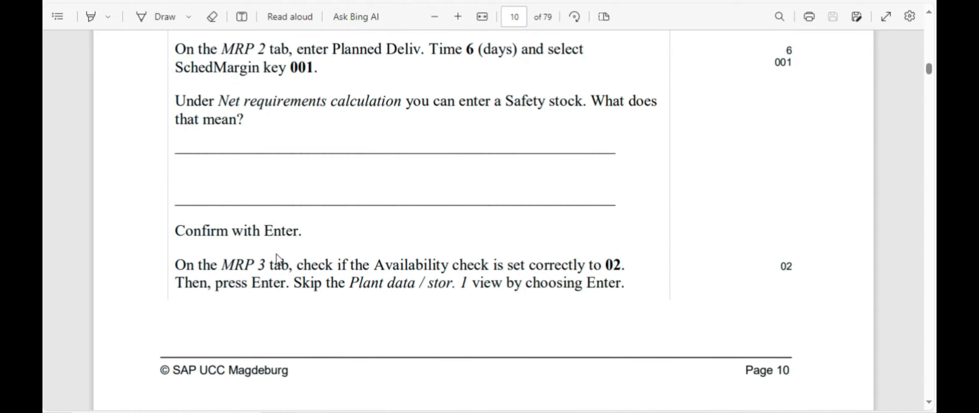
{"action": "scroll", "coordinate": [277, 251], "scroll_direction": "down", "scroll_amount": 1}
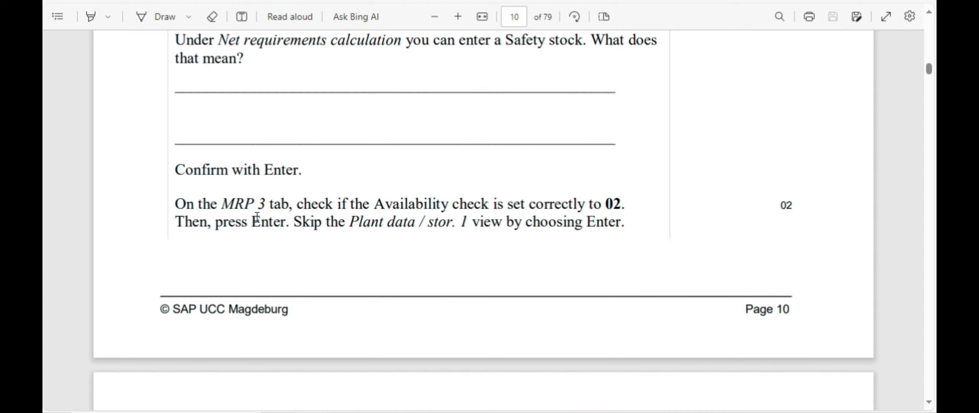
{"action": "scroll", "coordinate": [666, 240], "scroll_direction": "down", "scroll_amount": 5}
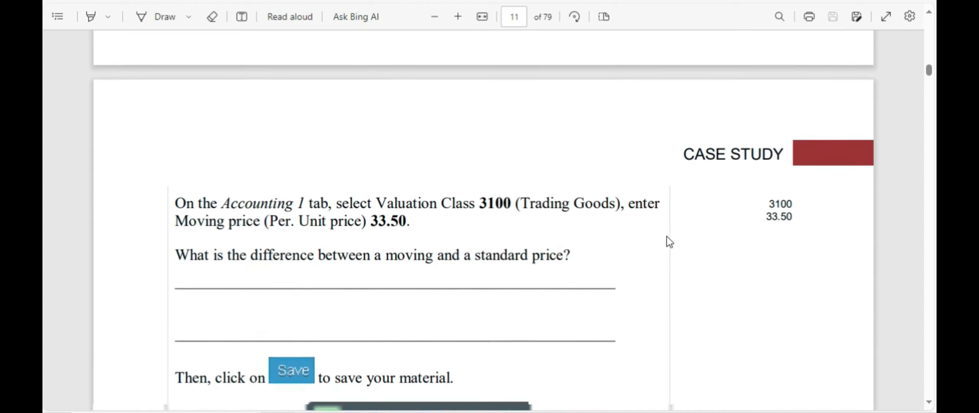
{"action": "scroll", "coordinate": [374, 238], "scroll_direction": "up", "scroll_amount": 8}
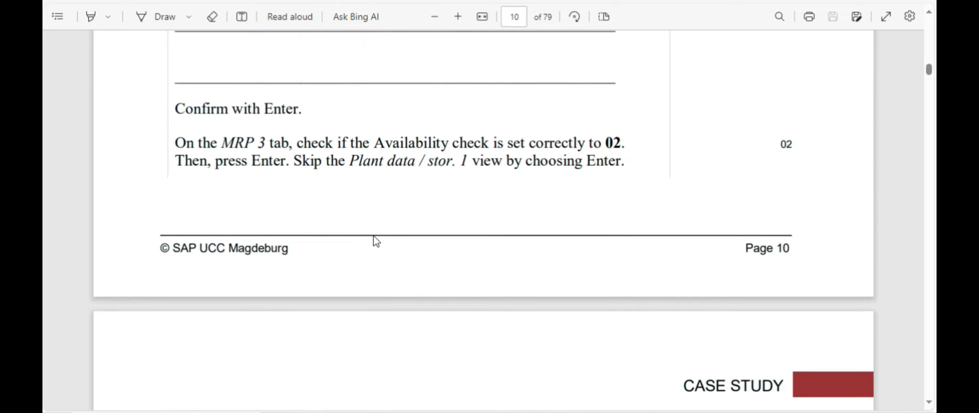
{"action": "scroll", "coordinate": [605, 248], "scroll_direction": "down", "scroll_amount": 3}
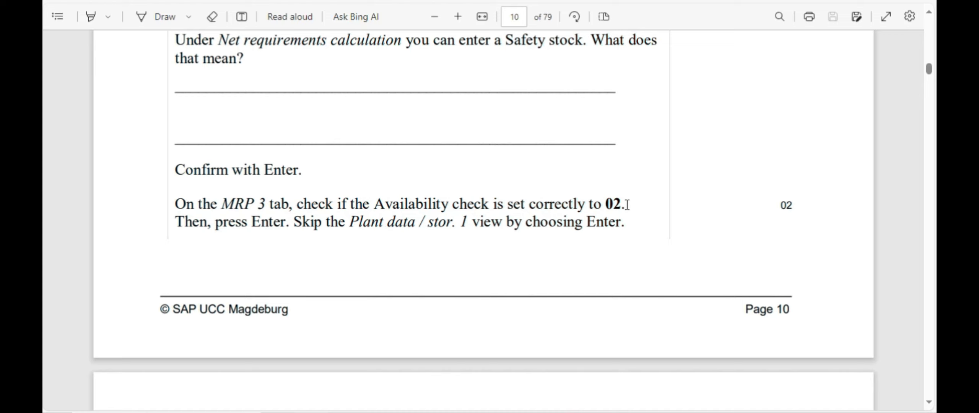
{"action": "key", "text": "alt+Tab"}
{"action": "left_click", "coordinate": [304, 85]}
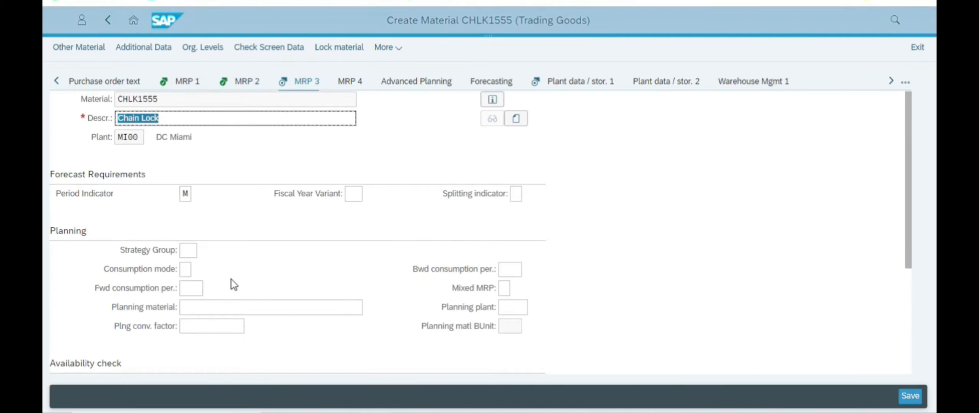
Step: Confirm availability check 02 on MRP 3, then scroll the PDF to page 11's Accounting 1 step
{"action": "scroll", "coordinate": [231, 280], "scroll_direction": "down", "scroll_amount": 3}
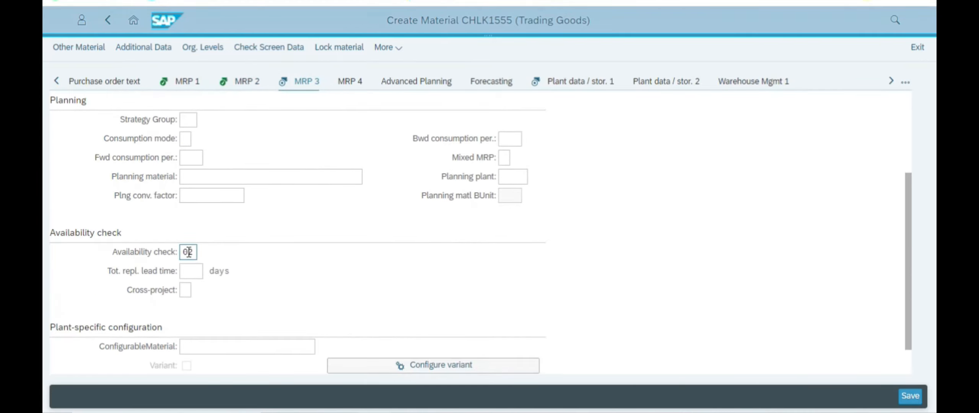
{"action": "key", "text": "alt+Tab"}
{"action": "scroll", "coordinate": [419, 217], "scroll_direction": "up", "scroll_amount": 4}
{"action": "scroll", "coordinate": [459, 210], "scroll_direction": "down", "scroll_amount": 9}
{"action": "scroll", "coordinate": [459, 210], "scroll_direction": "down", "scroll_amount": 2}
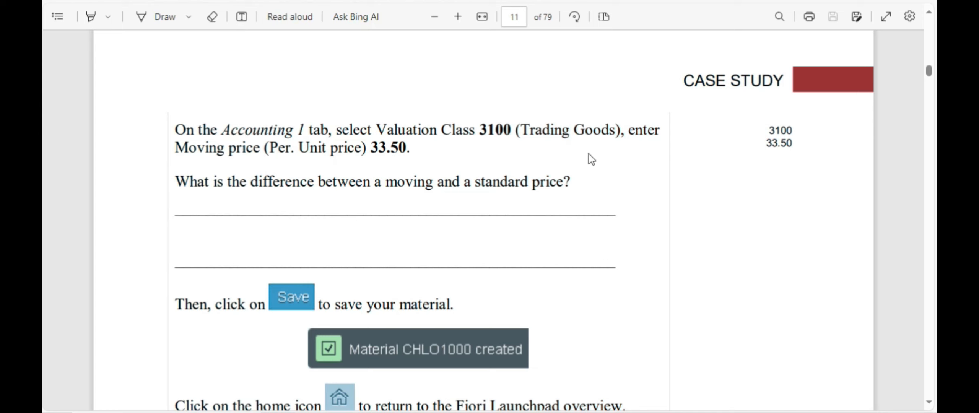
Step: Return to the CHLK1555 form and expand the tab-strip overflow to list every data view
{"action": "key", "text": "alt+Tab"}
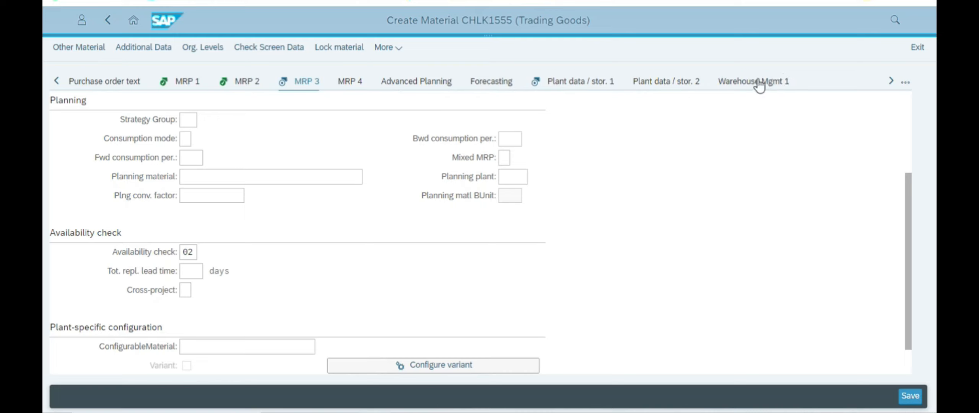
{"action": "left_click", "coordinate": [905, 83]}
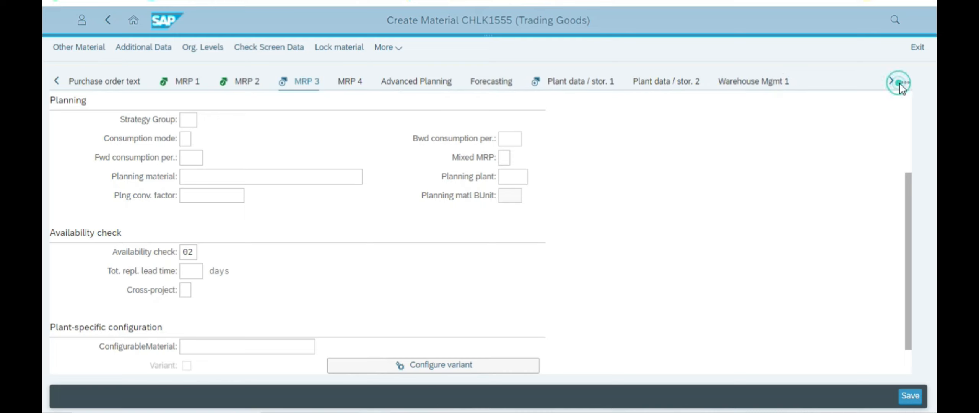
{"action": "scroll", "coordinate": [812, 373], "scroll_direction": "down", "scroll_amount": 1}
{"action": "scroll", "coordinate": [811, 373], "scroll_direction": "down", "scroll_amount": 9}
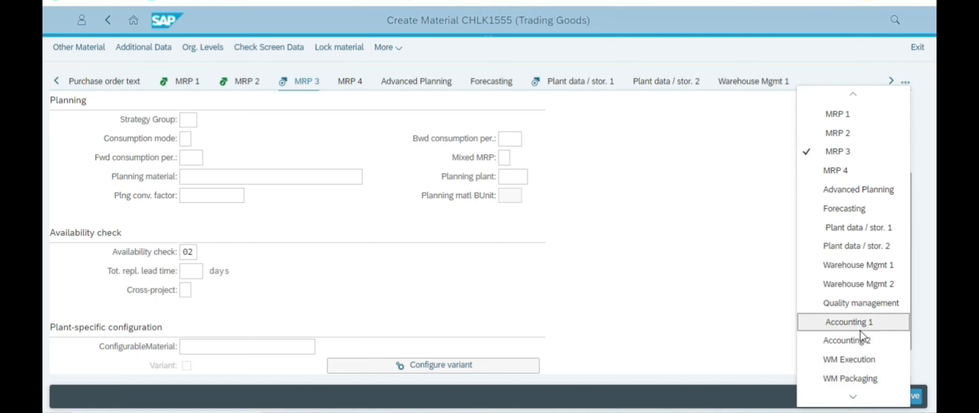
Step: Open the Accounting 1 view and check the case study's valuation class 3100 instruction
{"action": "left_click", "coordinate": [850, 323]}
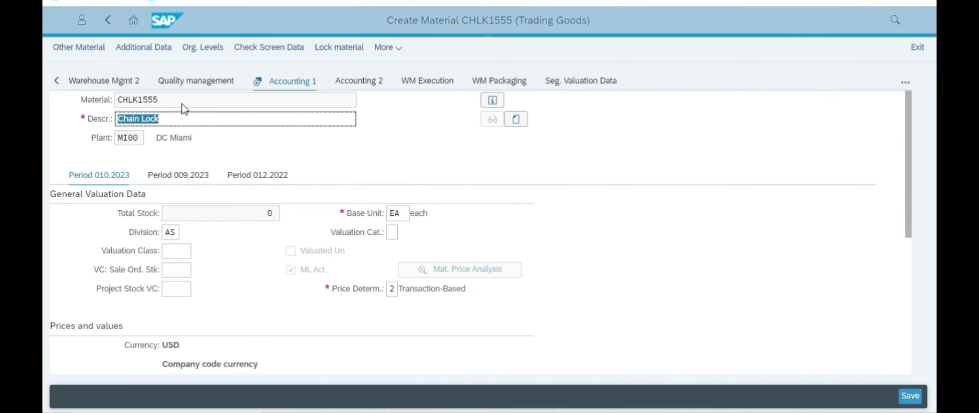
{"action": "key", "text": "alt+Tab"}
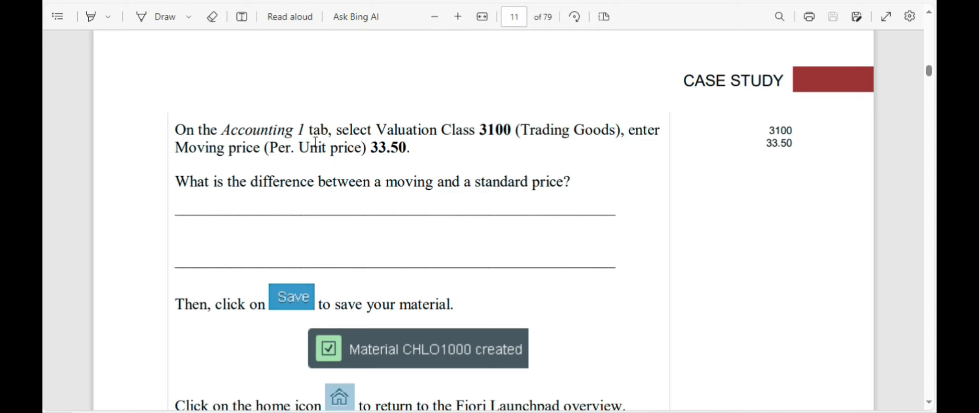
{"action": "left_click_drag", "start_coordinate": [384, 133], "coordinate": [512, 133]}
{"action": "key", "text": "alt+Tab"}
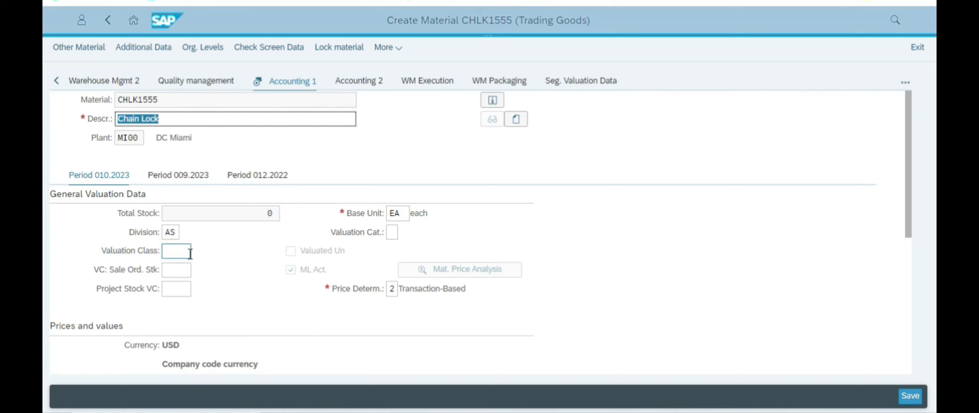
{"action": "key", "text": "alt+Tab"}
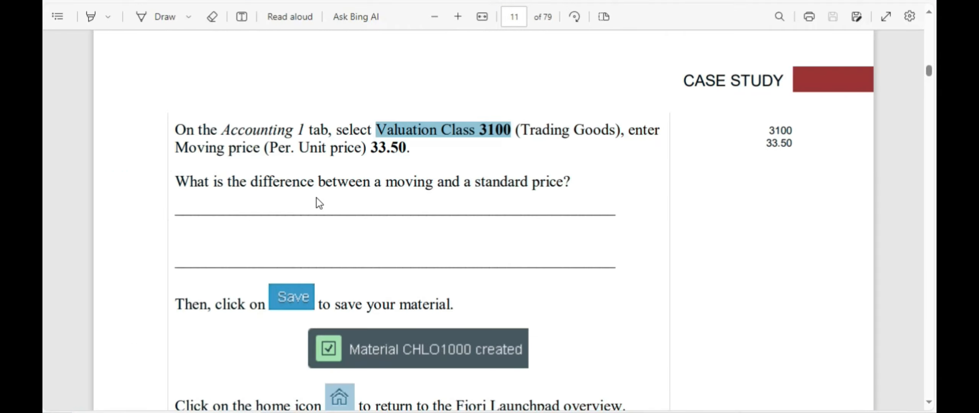
{"action": "key", "text": "alt+Tab"}
{"action": "scroll", "coordinate": [206, 265], "scroll_direction": "down", "scroll_amount": 2}
Step: Set Valuation Class to 3100 Trading goods from the value list
{"action": "left_click", "coordinate": [173, 186]}
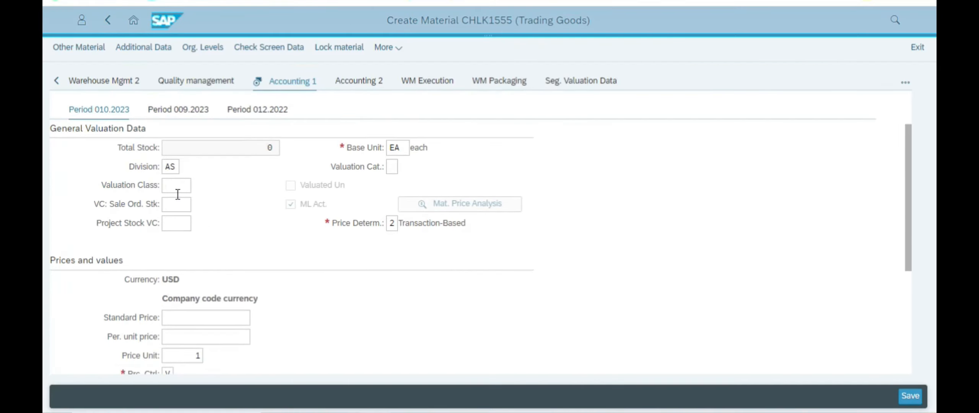
{"action": "left_click", "coordinate": [198, 186]}
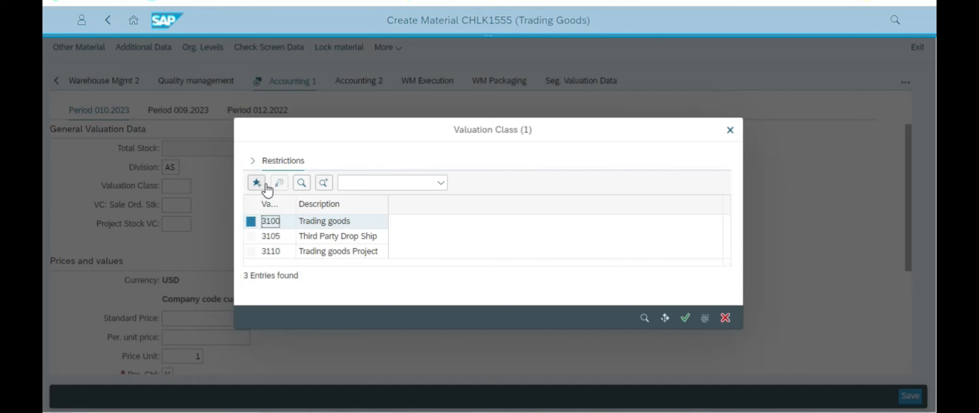
{"action": "left_click", "coordinate": [307, 224]}
{"action": "left_click", "coordinate": [686, 319]}
Step: Look up the moving price instruction in the PDF, then select the Price Control field
{"action": "key", "text": "alt+Tab"}
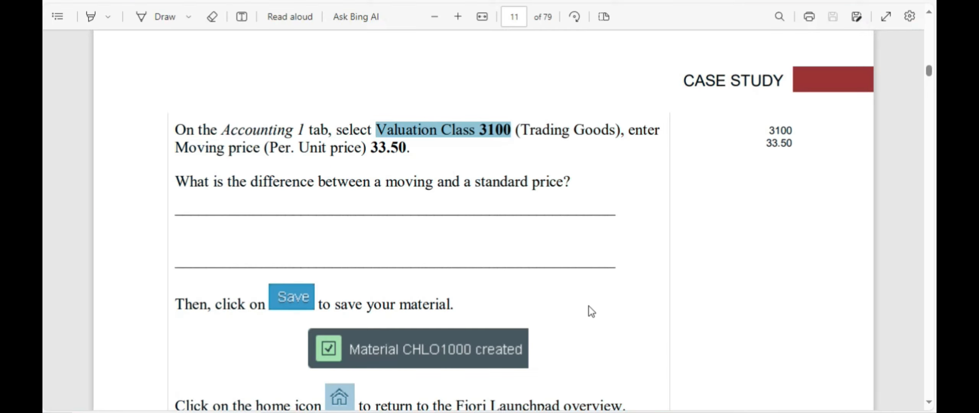
{"action": "left_click_drag", "start_coordinate": [198, 150], "coordinate": [264, 149]}
{"action": "key", "text": "alt+Tab"}
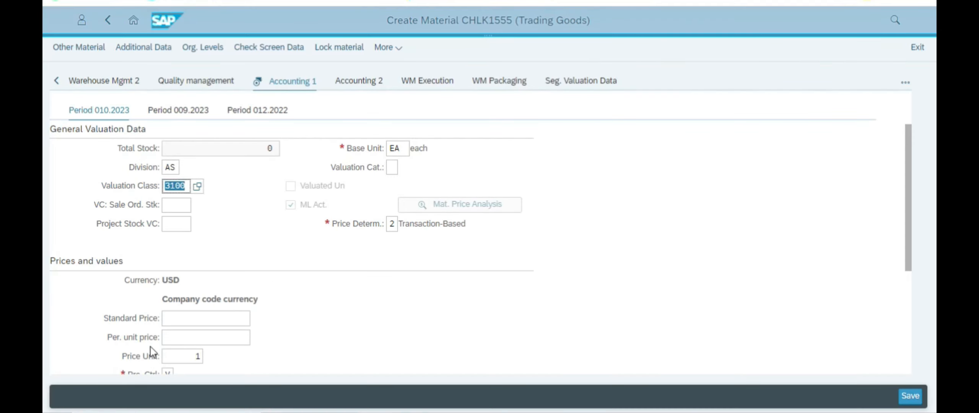
{"action": "scroll", "coordinate": [266, 310], "scroll_direction": "down", "scroll_amount": 3}
{"action": "left_click", "coordinate": [167, 246]}
Step: Set price control V, moving average price
{"action": "left_click", "coordinate": [179, 245]}
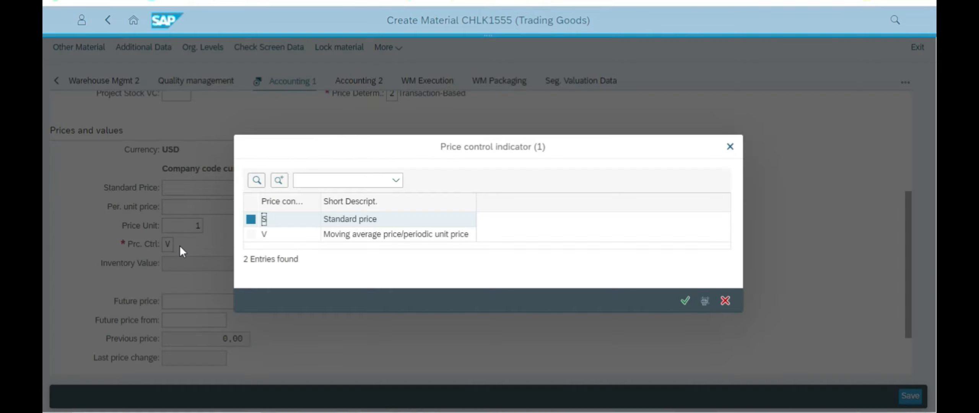
{"action": "left_click", "coordinate": [265, 234]}
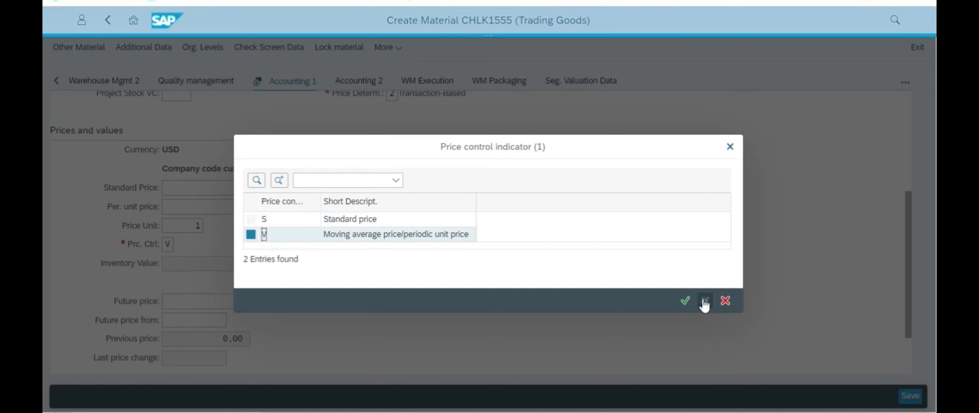
{"action": "left_click", "coordinate": [691, 302]}
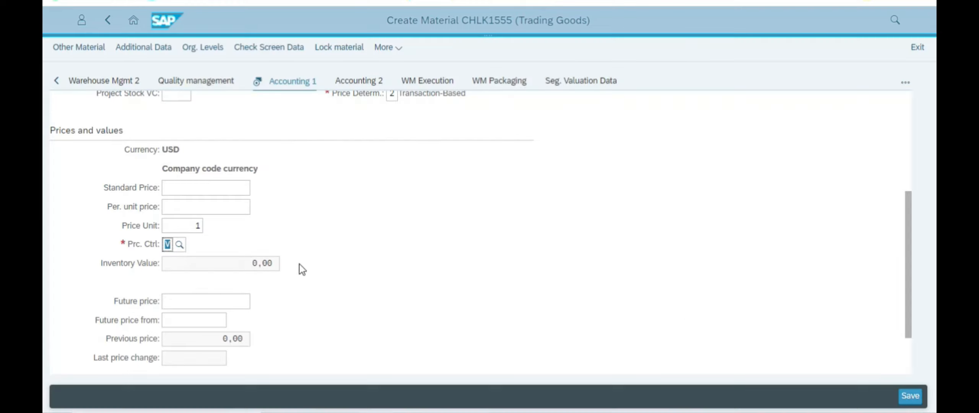
{"action": "key", "text": "alt+Tab"}
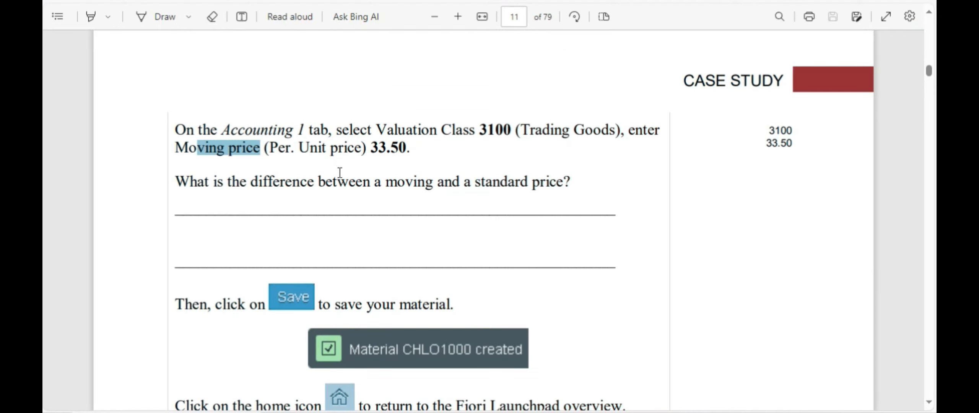
{"action": "key", "text": "alt+Tab"}
Step: Enter 33,5 as the per-unit price
{"action": "left_click", "coordinate": [198, 209]}
{"action": "key", "text": "alt+Tab"}
{"action": "key", "text": "alt+Tab"}
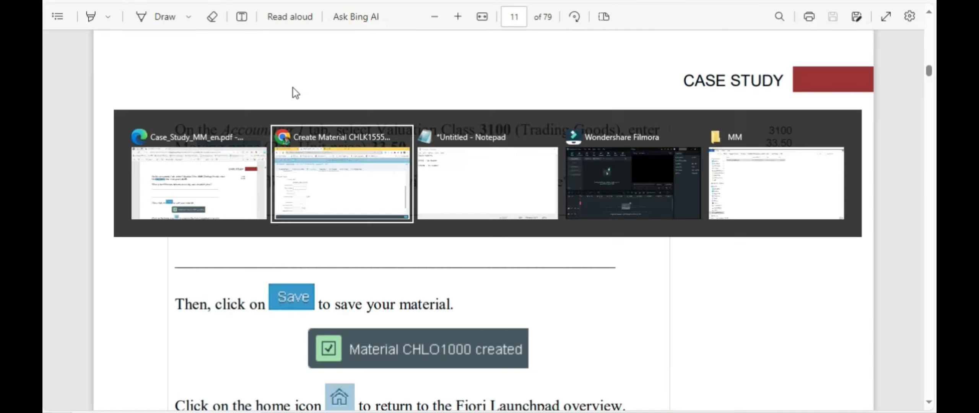
{"action": "type", "text": "33.5"}
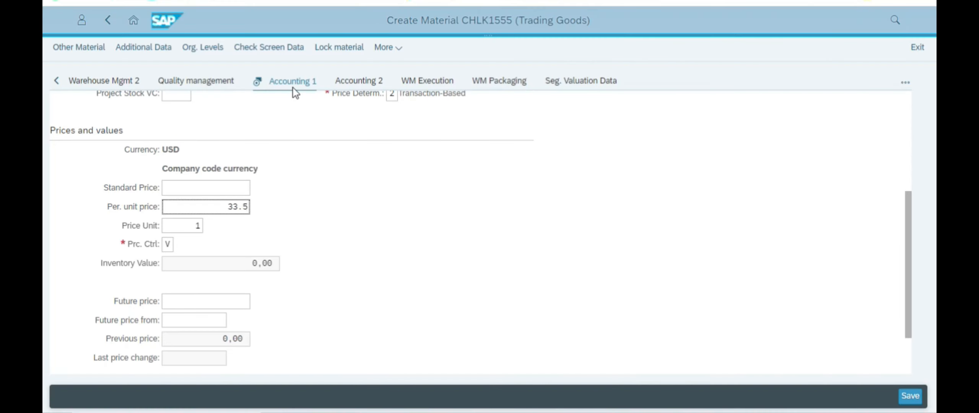
{"action": "key", "text": "BackSpace"}
{"action": "key", "text": "BackSpace"}
{"action": "type", "text": ",5"}
{"action": "left_click", "coordinate": [431, 188]}
Step: Read the case study's question on moving versus standard price
{"action": "key", "text": "alt+Tab"}
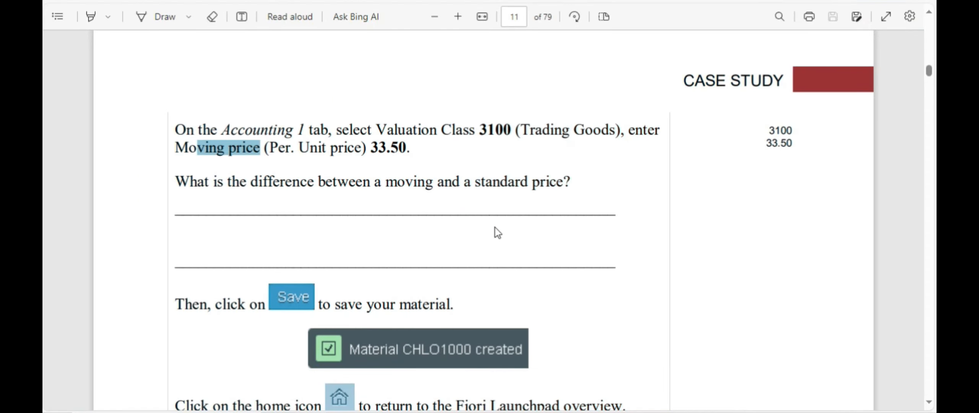
{"action": "scroll", "coordinate": [505, 226], "scroll_direction": "down", "scroll_amount": 2}
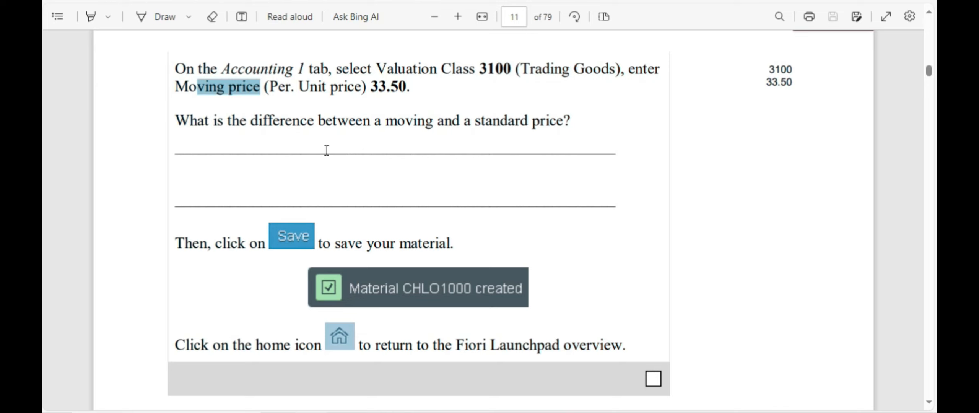
{"action": "left_click_drag", "start_coordinate": [348, 121], "coordinate": [576, 121]}
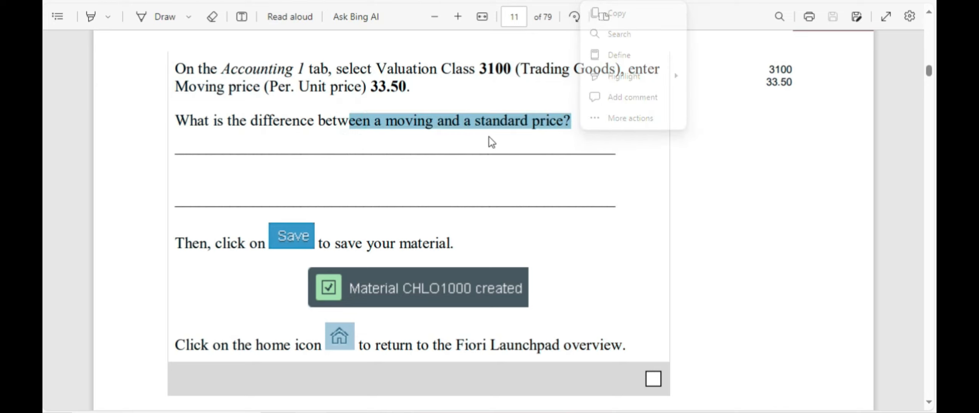
{"action": "left_click", "coordinate": [515, 140]}
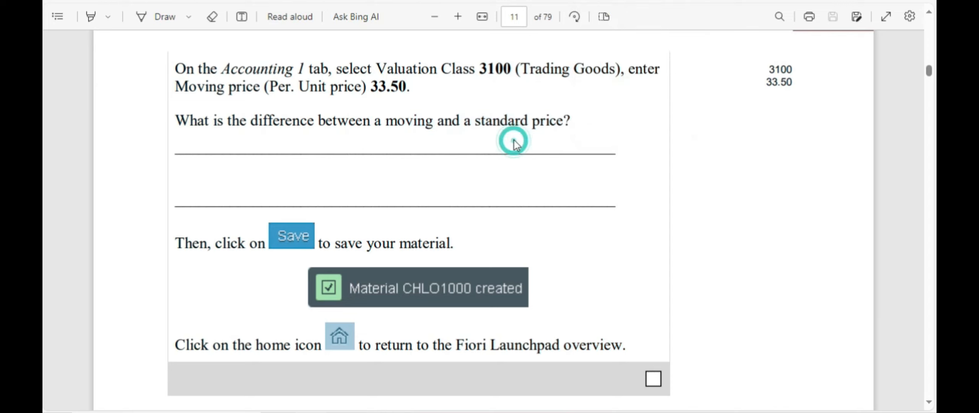
{"action": "left_click_drag", "start_coordinate": [484, 122], "coordinate": [573, 121]}
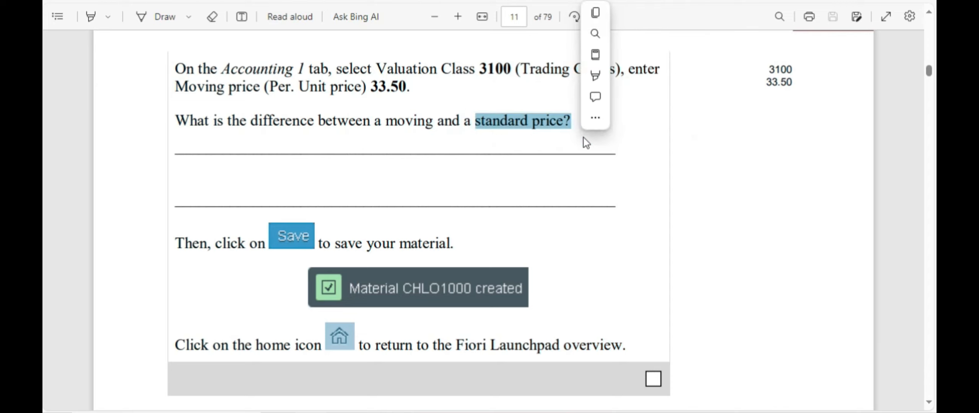
{"action": "left_click", "coordinate": [561, 144]}
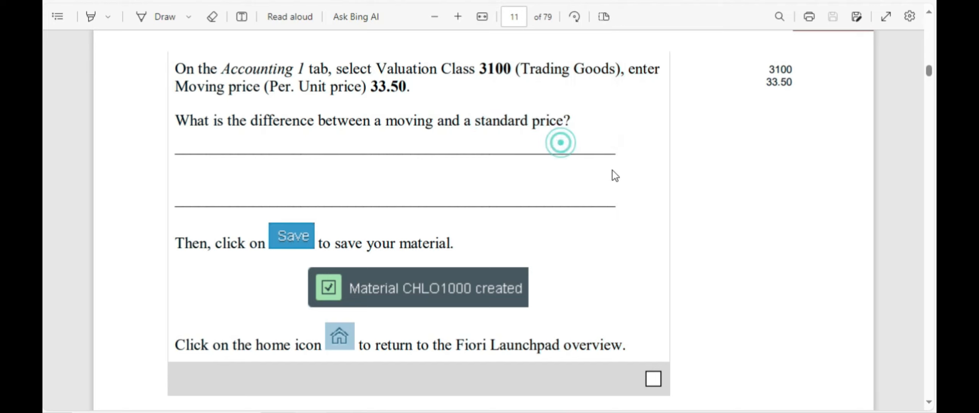
{"action": "scroll", "coordinate": [604, 173], "scroll_direction": "down", "scroll_amount": 3}
{"action": "scroll", "coordinate": [602, 173], "scroll_direction": "down", "scroll_amount": 2}
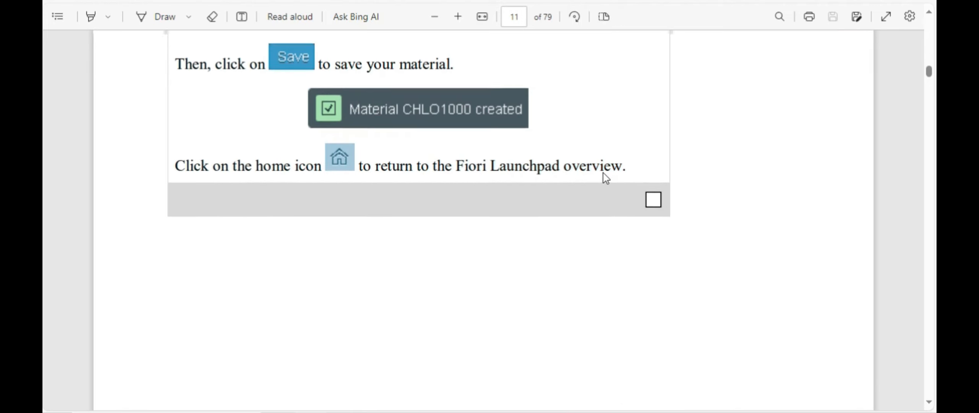
{"action": "scroll", "coordinate": [601, 173], "scroll_direction": "up", "scroll_amount": 1}
{"action": "key", "text": "alt+Tab"}
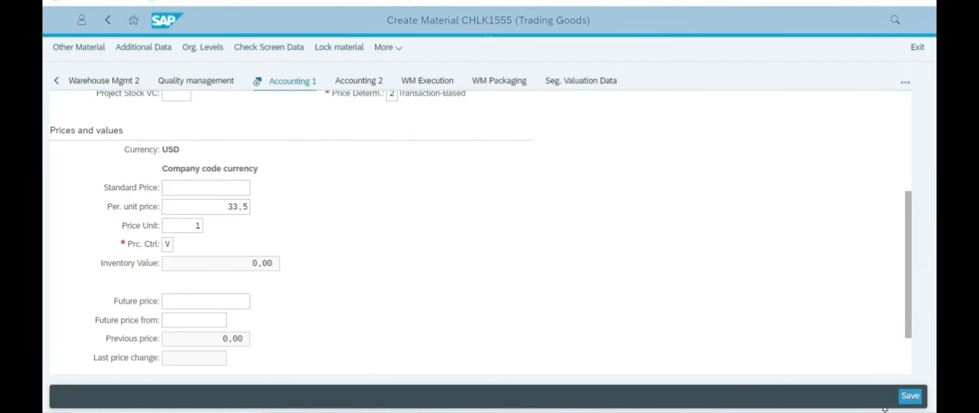
Step: Save CHLK1555 past the currency notice and select its number in the success message
{"action": "left_click", "coordinate": [910, 396]}
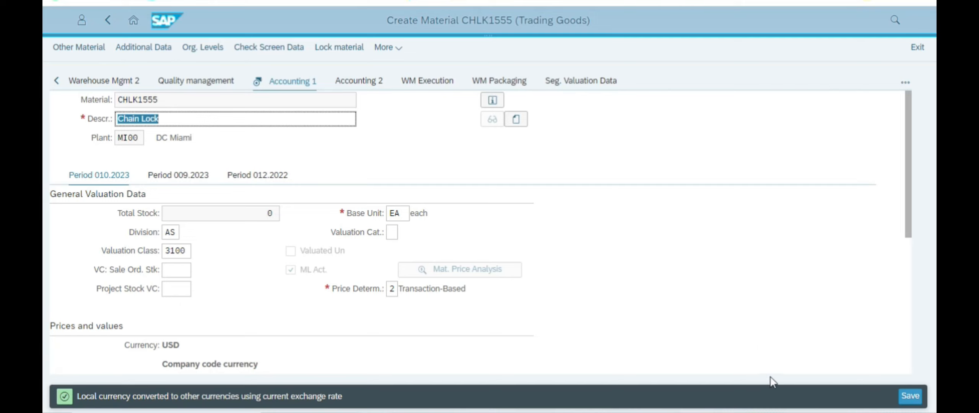
{"action": "left_click", "coordinate": [910, 396]}
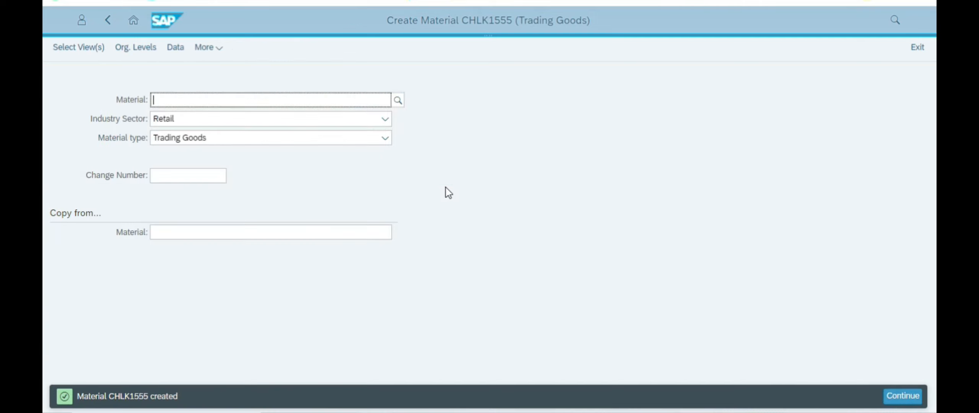
{"action": "double_click", "coordinate": [120, 394]}
{"action": "right_click", "coordinate": [133, 394]}
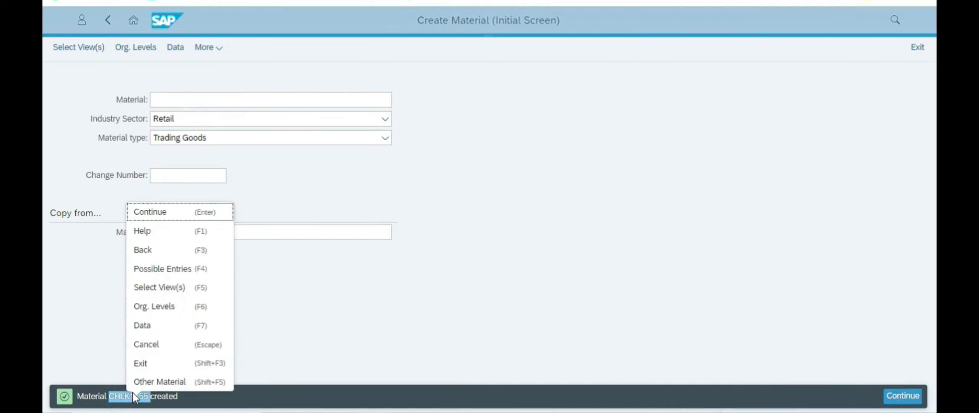
{"action": "left_click", "coordinate": [127, 398]}
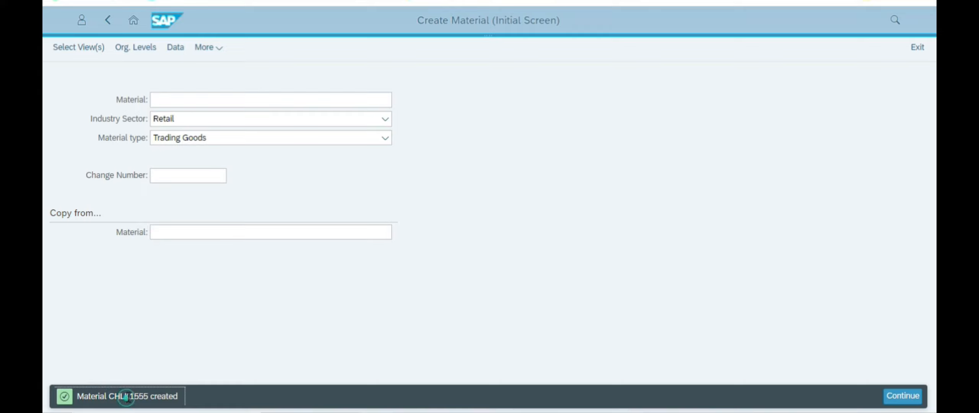
{"action": "double_click", "coordinate": [127, 396]}
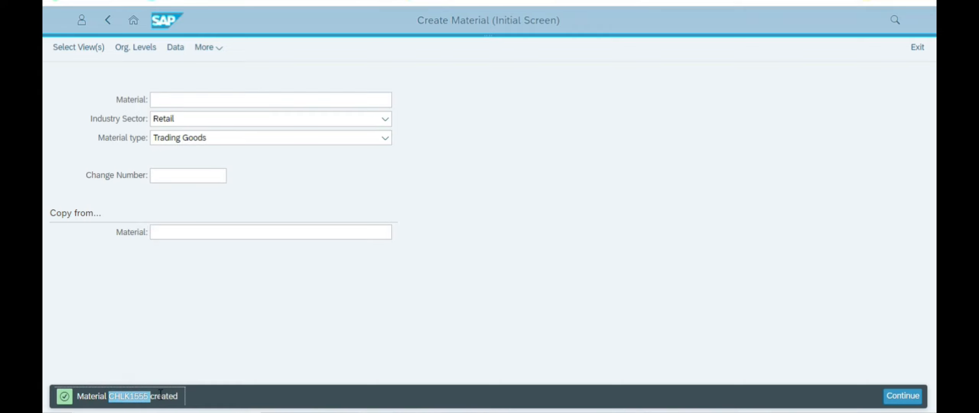
{"action": "key", "text": "alt+Tab"}
{"action": "key", "text": "alt+Tab"}
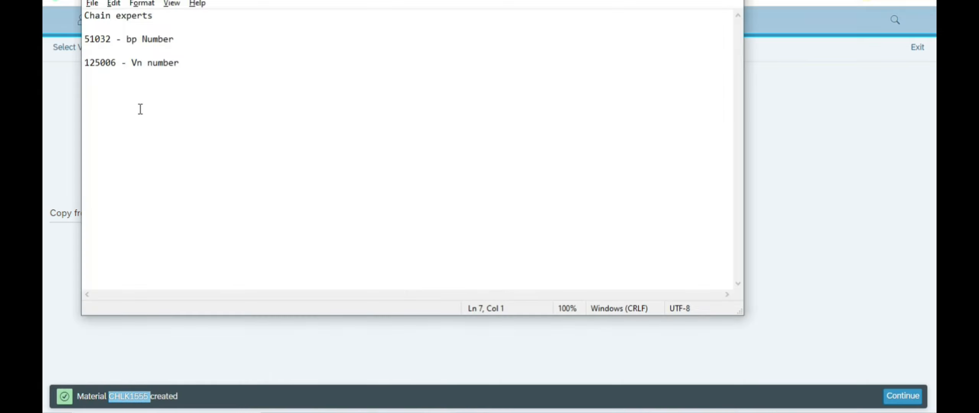
Step: Add the line 'CHLK1555 = chain Lock' to the Notepad notes
{"action": "key", "text": "ctrl+v"}
{"action": "type", "text": "= chain Lock"}
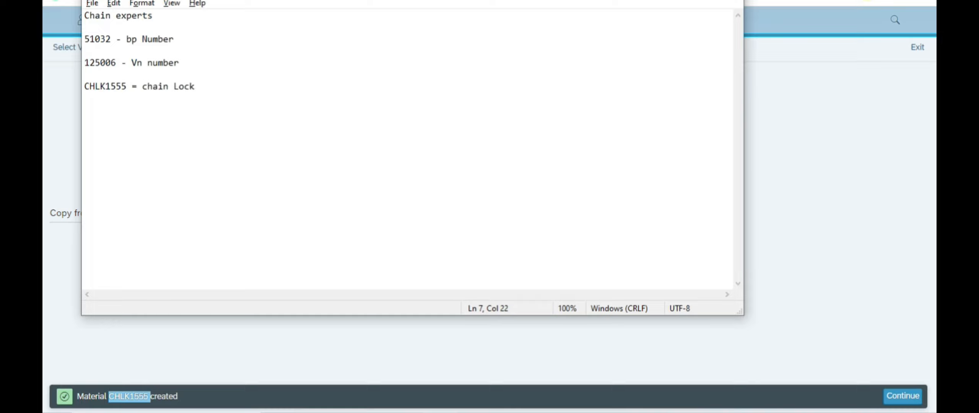
{"action": "double_click", "coordinate": [100, 87]}
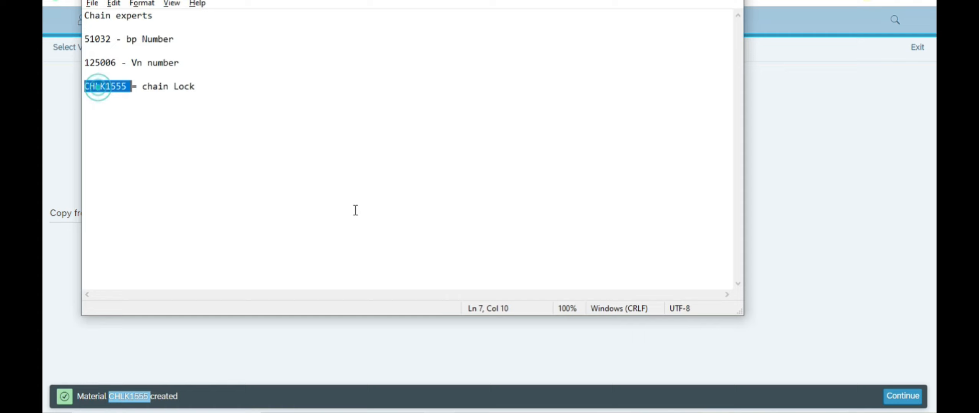
Step: Glance over the PDF, then leave Create Material for the launchpad home page
{"action": "key", "text": "alt+Tab"}
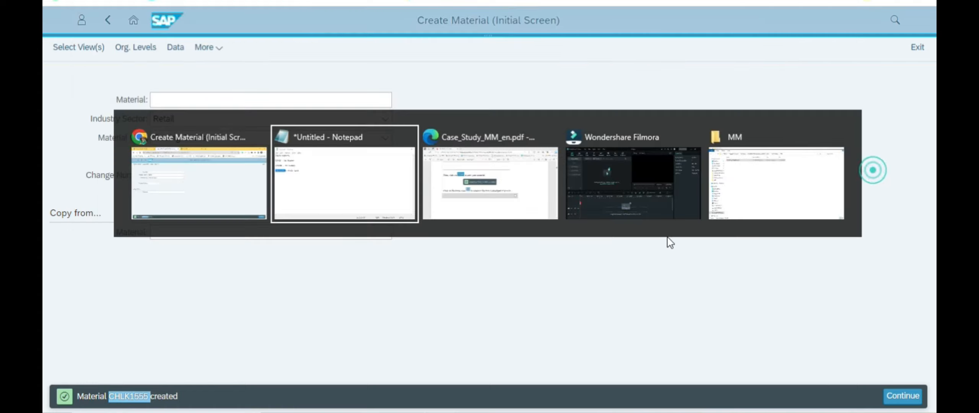
{"action": "key", "text": "alt+Tab"}
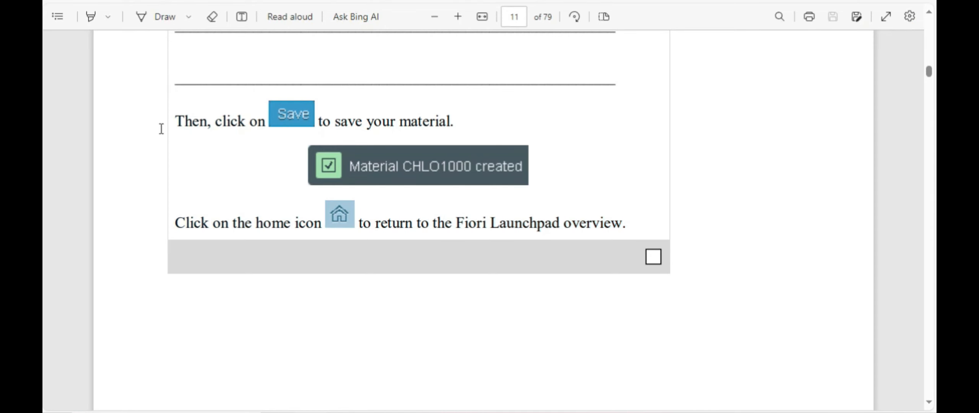
{"action": "scroll", "coordinate": [480, 222], "scroll_direction": "down", "scroll_amount": 3}
{"action": "scroll", "coordinate": [478, 217], "scroll_direction": "down", "scroll_amount": 4}
{"action": "scroll", "coordinate": [453, 182], "scroll_direction": "up", "scroll_amount": 5}
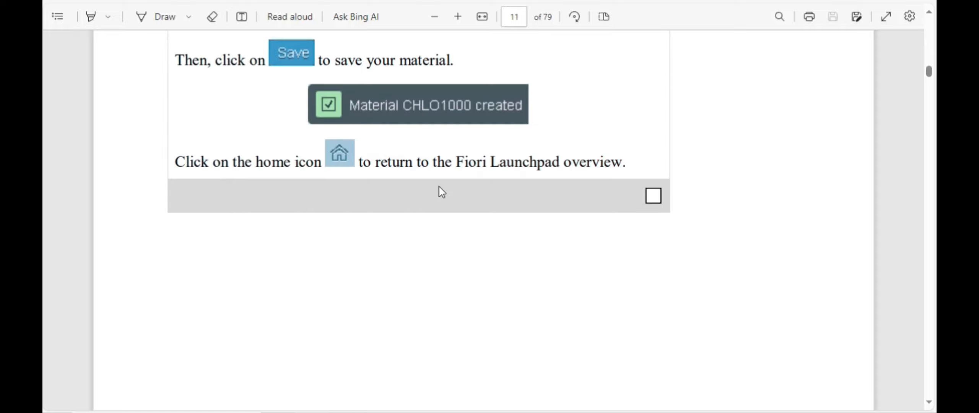
{"action": "key", "text": "alt+Tab"}
{"action": "left_click", "coordinate": [134, 22]}
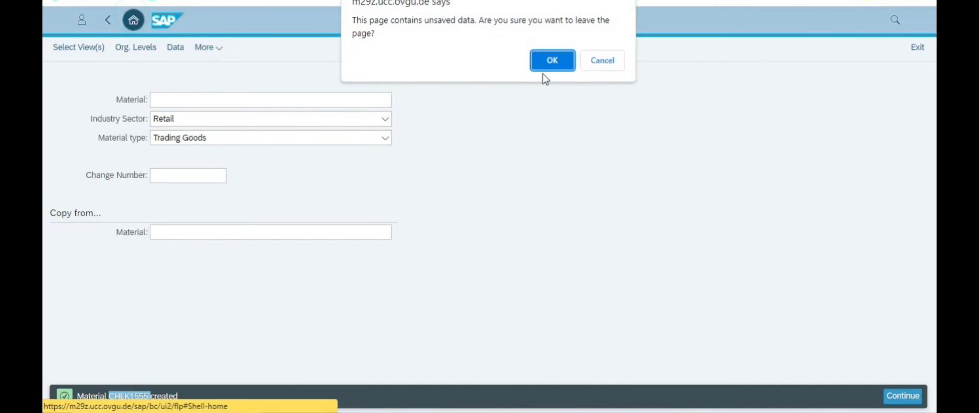
Step: Confirm leaving with unsaved data and scroll the PDF to page 12's Step 3
{"action": "left_click", "coordinate": [549, 64]}
{"action": "key", "text": "alt+Tab"}
{"action": "scroll", "coordinate": [552, 245], "scroll_direction": "down", "scroll_amount": 10}
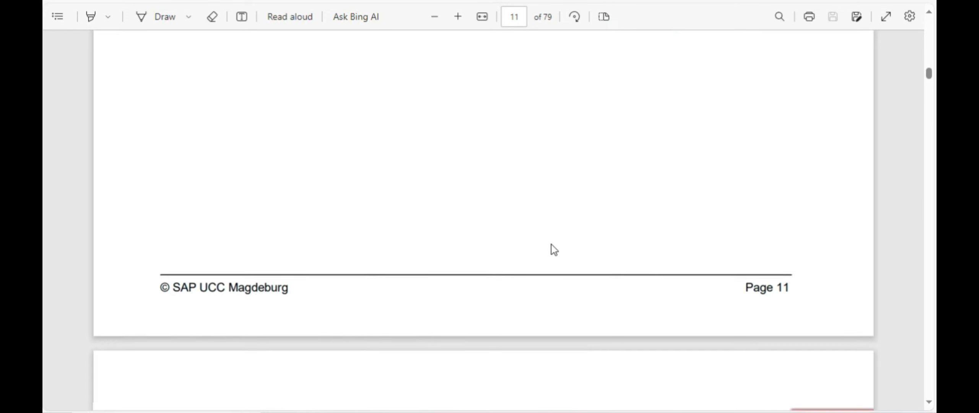
{"action": "scroll", "coordinate": [554, 252], "scroll_direction": "down", "scroll_amount": 1}
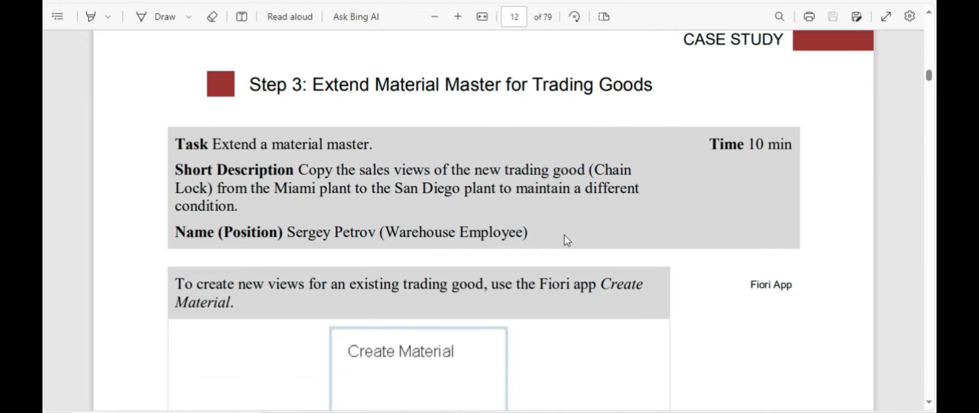
{"action": "scroll", "coordinate": [564, 236], "scroll_direction": "down", "scroll_amount": 5}
{"action": "scroll", "coordinate": [566, 234], "scroll_direction": "up", "scroll_amount": 5}
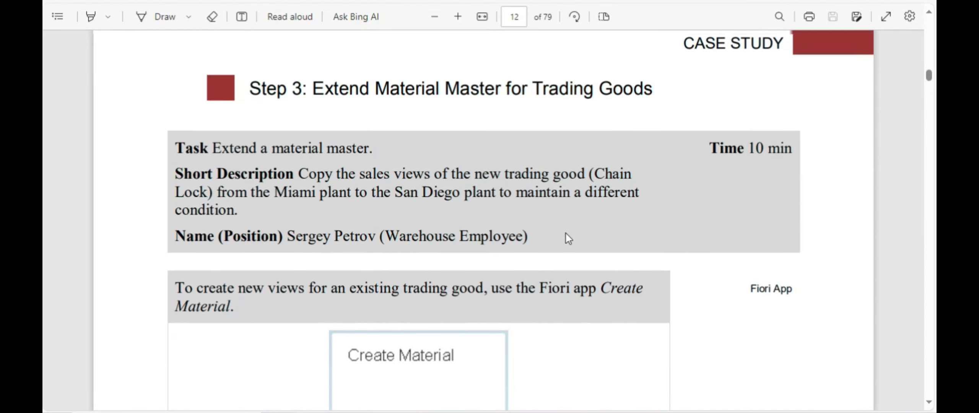
{"action": "scroll", "coordinate": [566, 234], "scroll_direction": "up", "scroll_amount": 1}
{"action": "scroll", "coordinate": [461, 277], "scroll_direction": "down", "scroll_amount": 3}
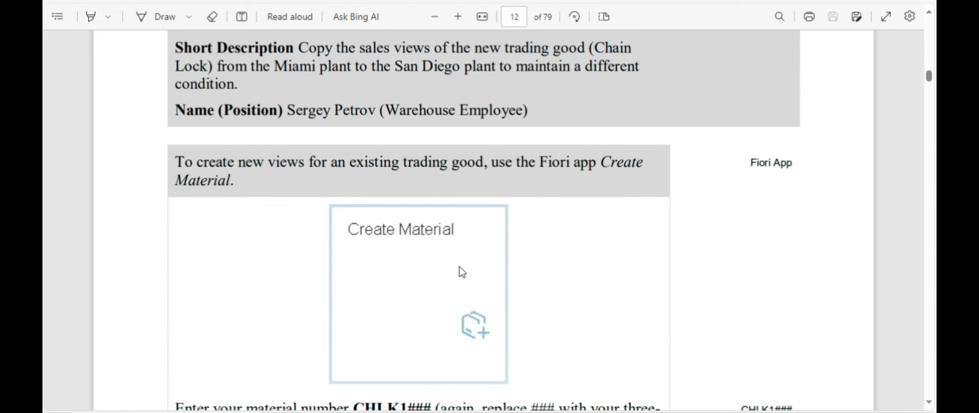
{"action": "scroll", "coordinate": [461, 266], "scroll_direction": "up", "scroll_amount": 1}
{"action": "left_click_drag", "start_coordinate": [364, 116], "coordinate": [630, 134]}
{"action": "left_click", "coordinate": [384, 156]}
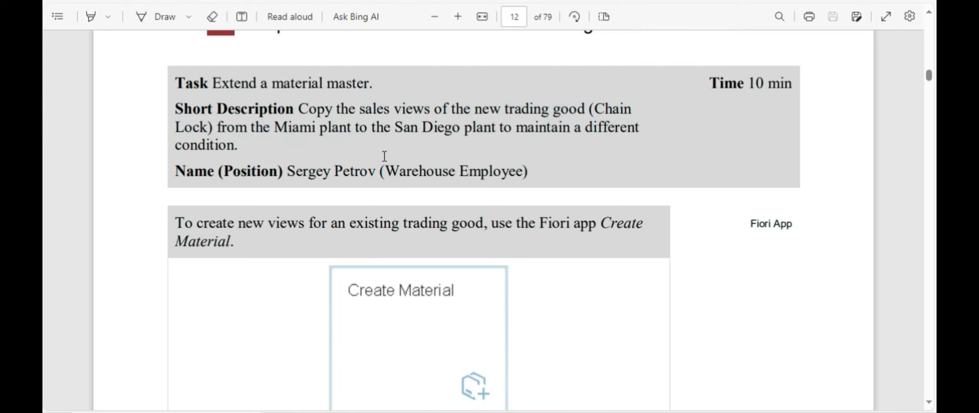
Step: Read Step 3's description of extending the material from the Miami to the San Diego plant
{"action": "key", "text": "alt+Tab"}
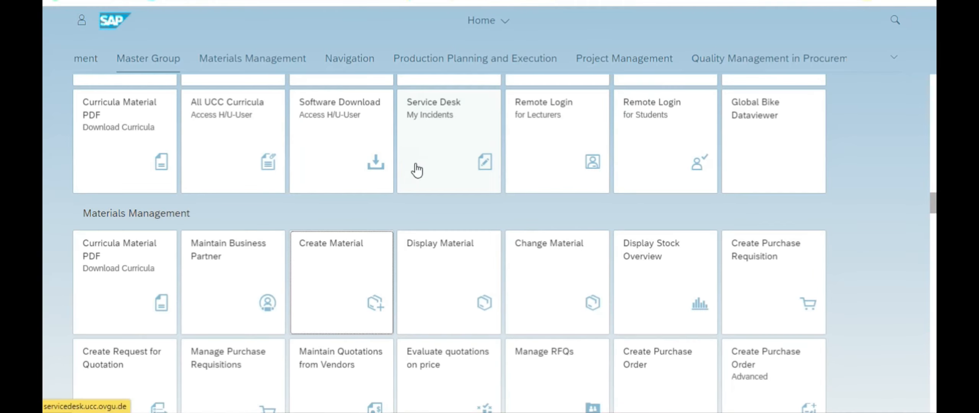
{"action": "key", "text": "alt+Tab"}
{"action": "scroll", "coordinate": [399, 194], "scroll_direction": "down", "scroll_amount": 1}
{"action": "scroll", "coordinate": [401, 183], "scroll_direction": "down", "scroll_amount": 2}
{"action": "scroll", "coordinate": [404, 171], "scroll_direction": "up", "scroll_amount": 2}
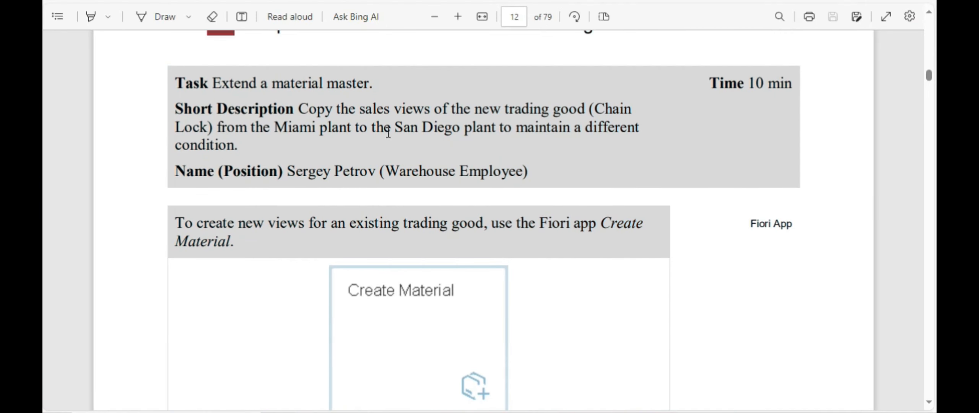
{"action": "key", "text": "alt+Tab"}
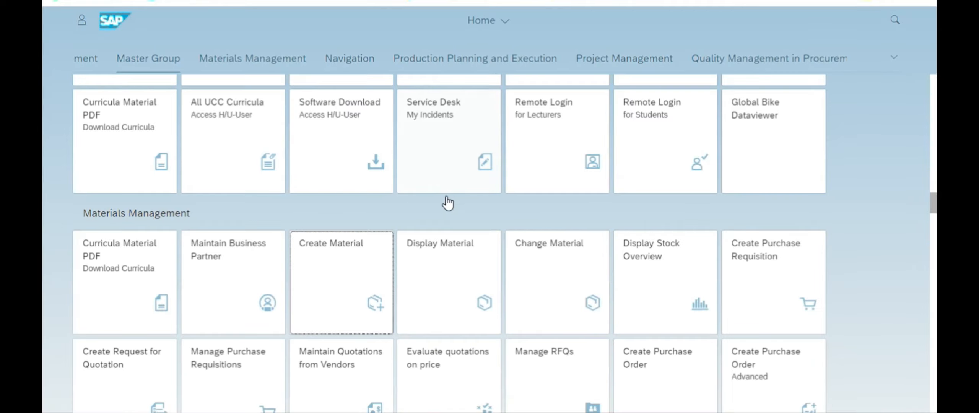
{"action": "key", "text": "alt+Tab"}
{"action": "left_click_drag", "start_coordinate": [332, 112], "coordinate": [244, 132]}
{"action": "left_click", "coordinate": [259, 153]}
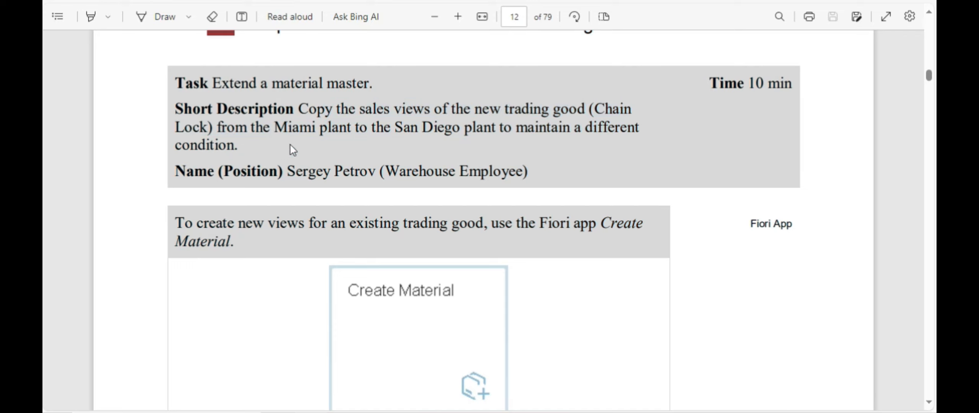
{"action": "left_click_drag", "start_coordinate": [277, 130], "coordinate": [430, 134]}
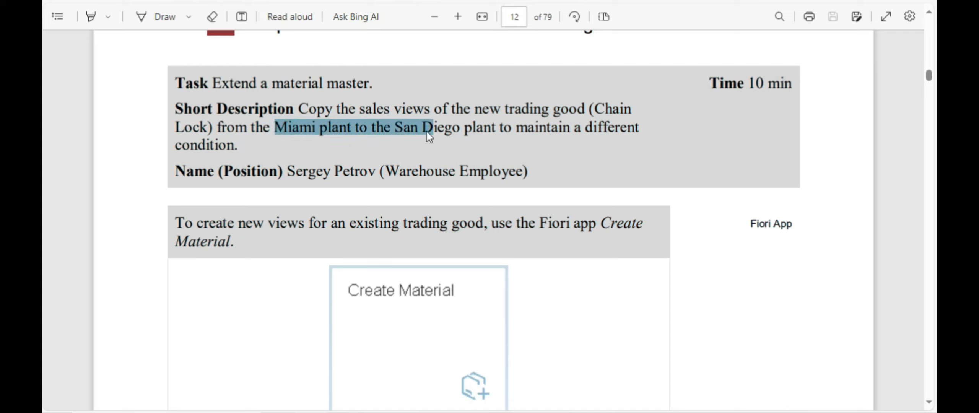
{"action": "left_click", "coordinate": [668, 132]}
{"action": "left_click", "coordinate": [575, 139]}
{"action": "left_click_drag", "start_coordinate": [507, 130], "coordinate": [259, 168]}
{"action": "left_click", "coordinate": [429, 163]}
{"action": "scroll", "coordinate": [465, 170], "scroll_direction": "down", "scroll_amount": 1}
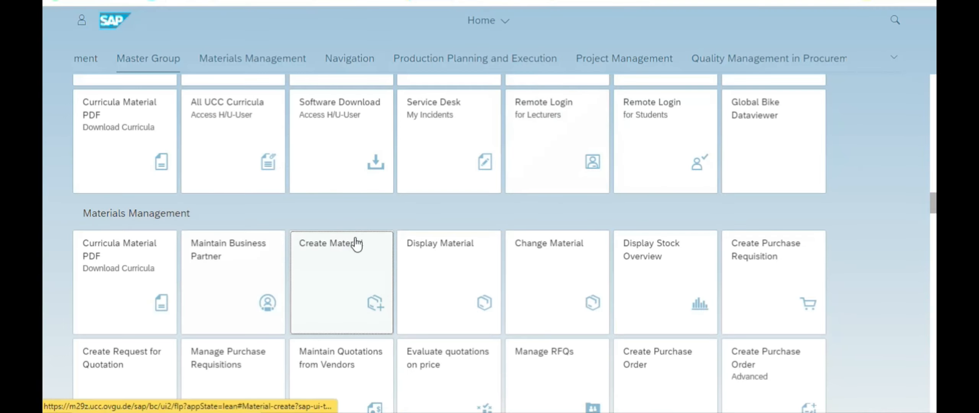
Step: Open the Create Material app and glance at the PDF instructions
{"action": "key", "text": "alt+Tab"}
{"action": "key", "text": "alt+Tab"}
{"action": "left_click", "coordinate": [334, 272]}
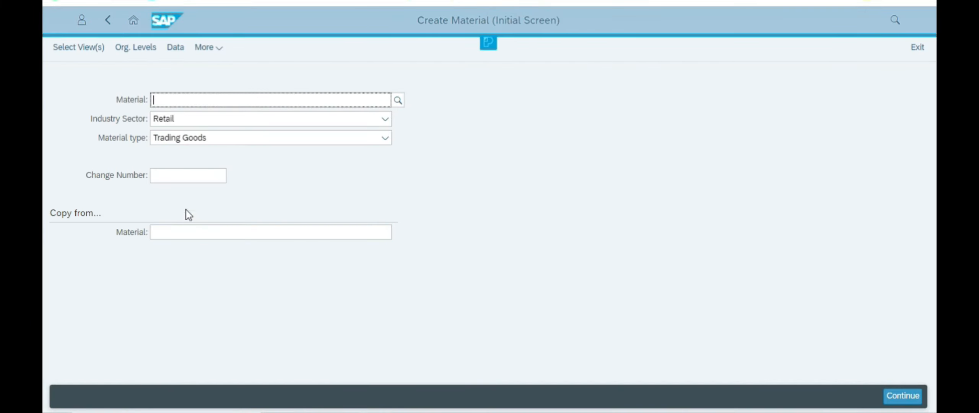
{"action": "left_click", "coordinate": [186, 174]}
{"action": "left_click", "coordinate": [543, 200]}
{"action": "key", "text": "alt+Tab"}
{"action": "scroll", "coordinate": [474, 242], "scroll_direction": "down", "scroll_amount": 6}
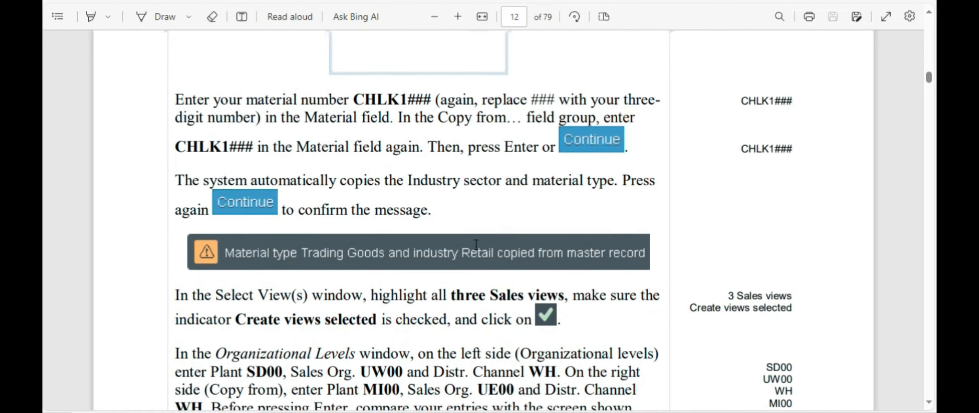
{"action": "key", "text": "alt+Tab"}
{"action": "key", "text": "alt+Tab"}
Step: Copy CHLK1555 from Notepad into the Material field and submit it
{"action": "key", "text": "alt+Tab"}
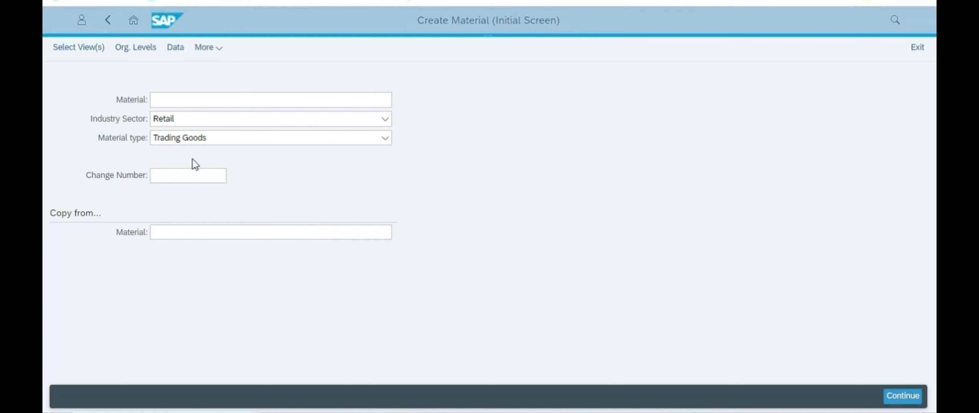
{"action": "key", "text": "alt+Tab"}
{"action": "key", "text": "alt+Tab"}
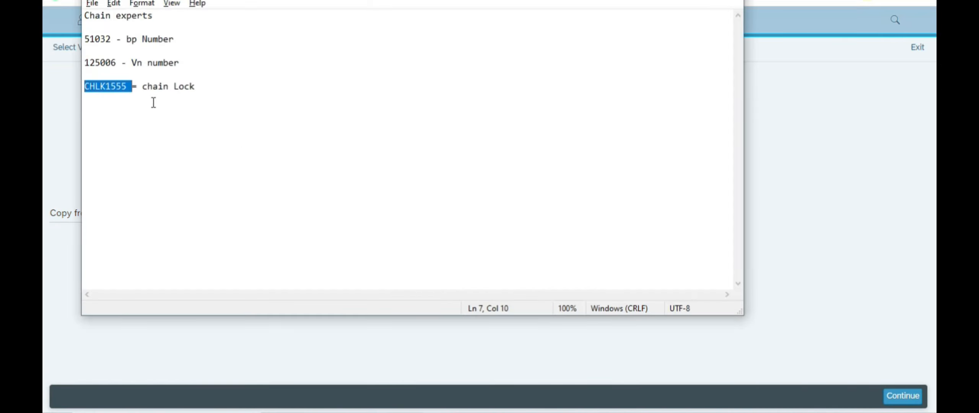
{"action": "double_click", "coordinate": [96, 87]}
{"action": "right_click", "coordinate": [96, 87]}
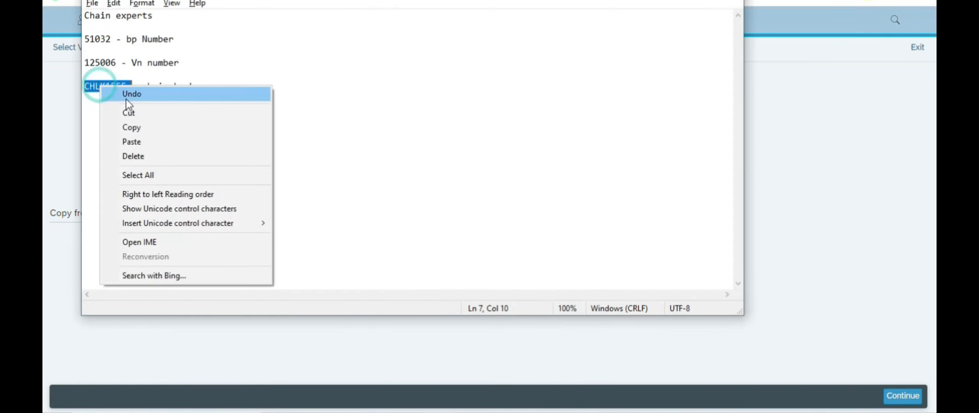
{"action": "left_click", "coordinate": [131, 127]}
{"action": "key", "text": "alt+Tab"}
{"action": "left_click", "coordinate": [190, 99]}
{"action": "key", "text": "ctrl+v"}
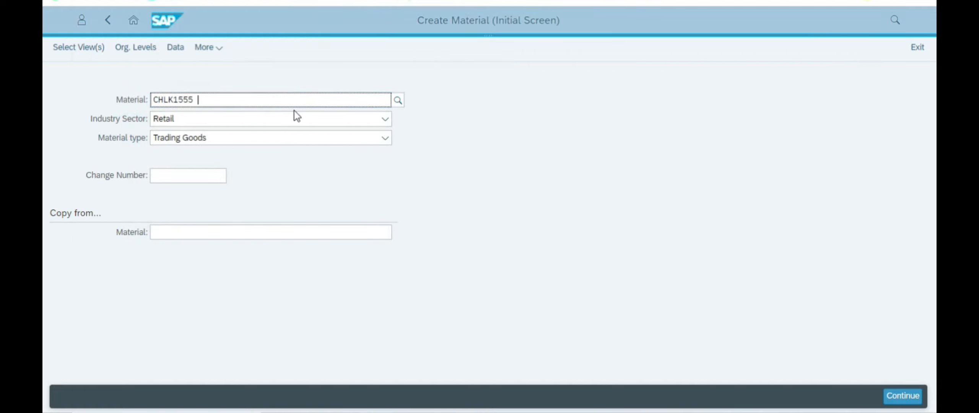
{"action": "key", "text": "BackSpace"}
{"action": "key", "text": "Return"}
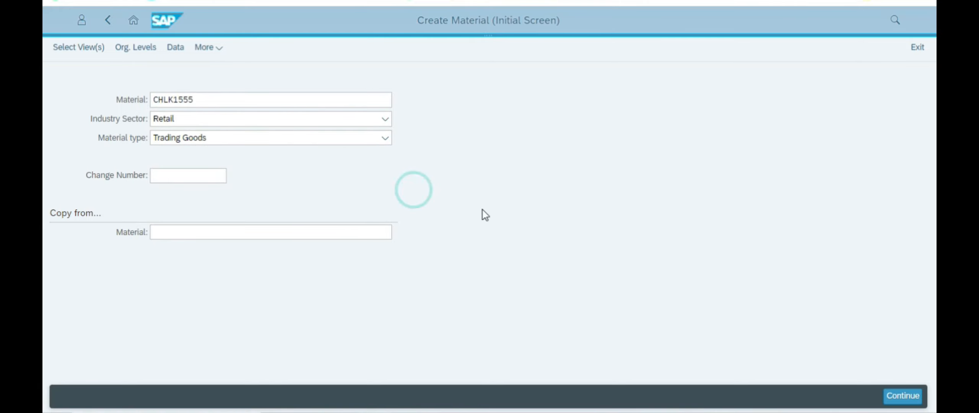
{"action": "key", "text": "alt+Tab"}
{"action": "key", "text": "alt+Tab"}
{"action": "key", "text": "Tab"}
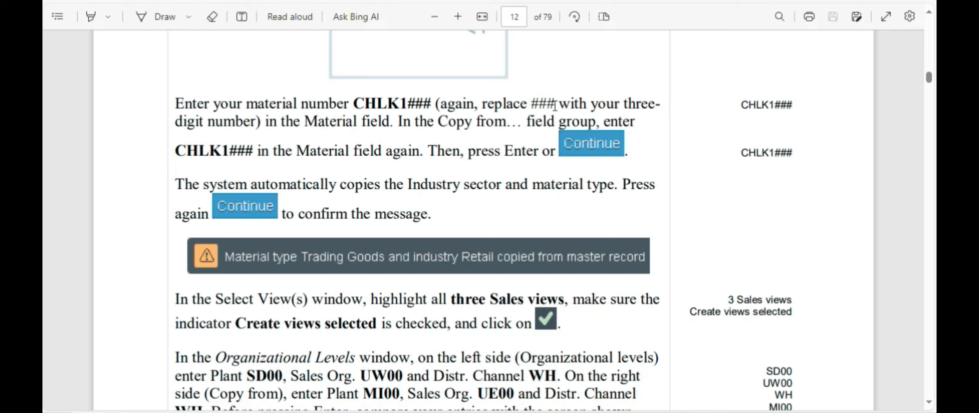
Step: Enter CHLK1555 in the Copy from Material field
{"action": "left_click_drag", "start_coordinate": [419, 124], "coordinate": [259, 141]}
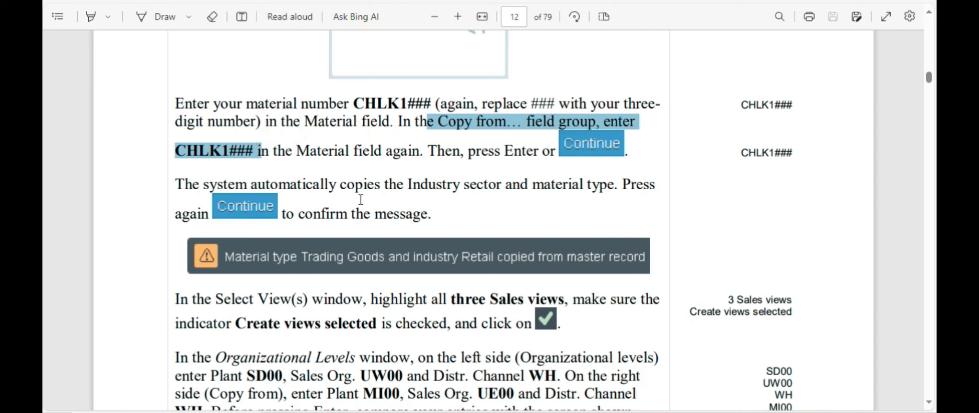
{"action": "key", "text": "alt+Tab"}
{"action": "key", "text": "Tab"}
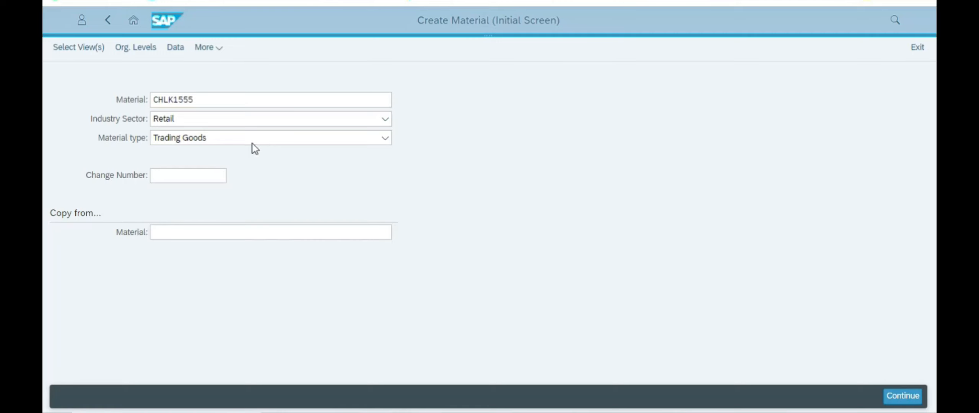
{"action": "double_click", "coordinate": [187, 96]}
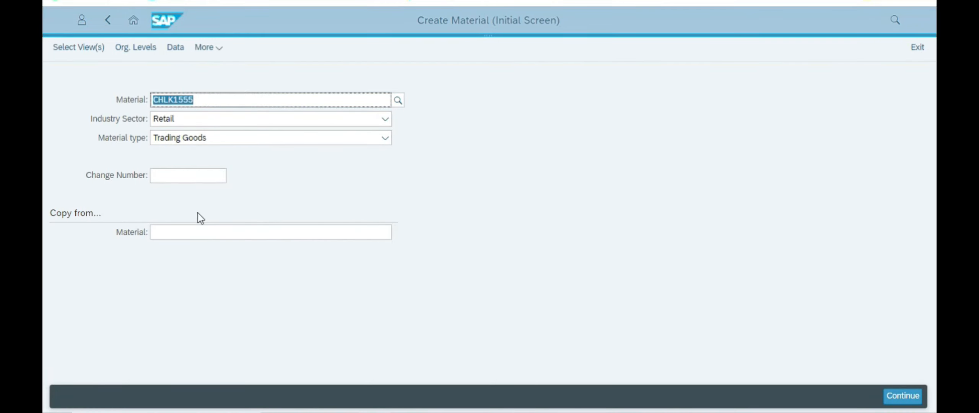
{"action": "left_click", "coordinate": [183, 232]}
{"action": "left_click", "coordinate": [184, 175]}
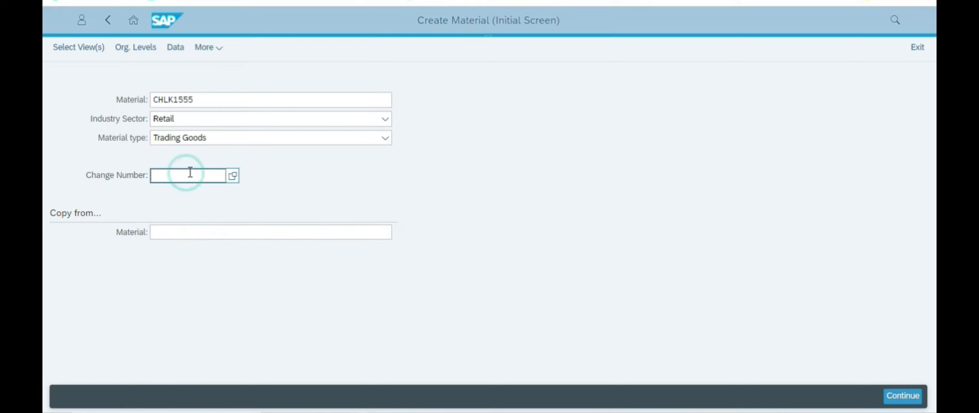
{"action": "left_click", "coordinate": [173, 232]}
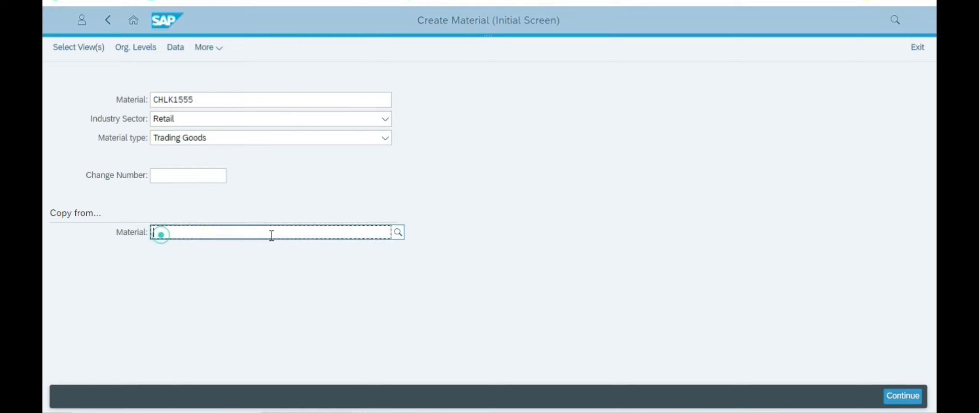
{"action": "key", "text": "ctrl+v"}
{"action": "left_click", "coordinate": [425, 190]}
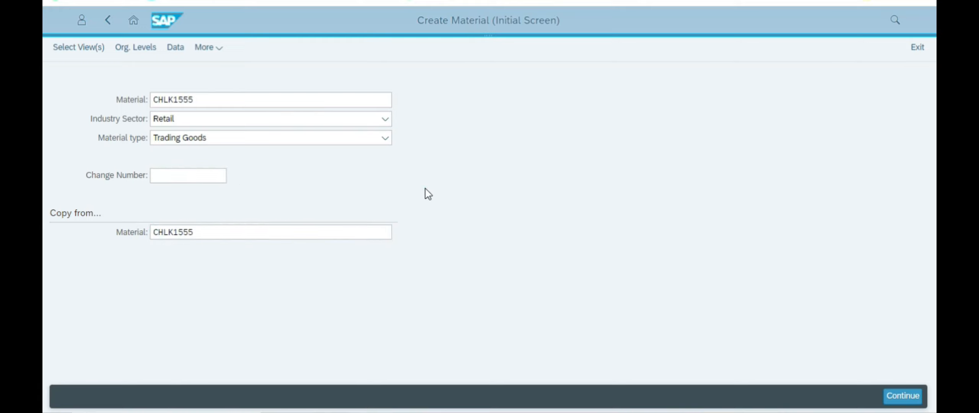
Step: Recheck the case study's copy-from instructions in the PDF
{"action": "key", "text": "alt+Tab"}
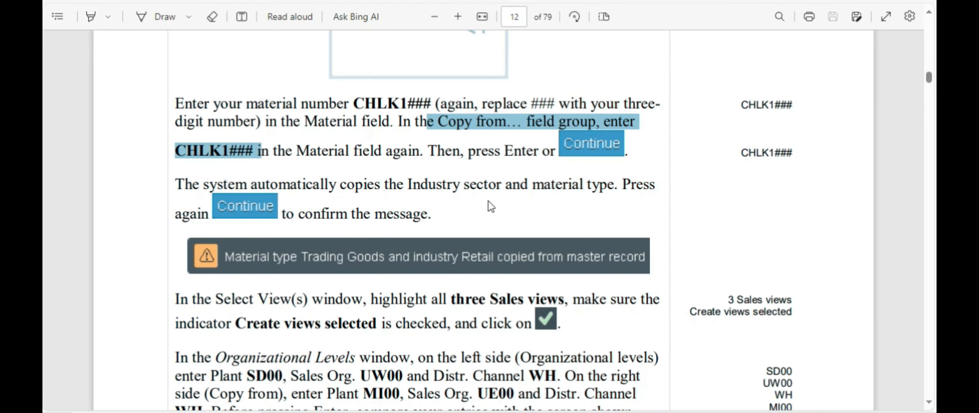
{"action": "scroll", "coordinate": [525, 207], "scroll_direction": "down", "scroll_amount": 5}
{"action": "scroll", "coordinate": [529, 207], "scroll_direction": "up", "scroll_amount": 10}
{"action": "scroll", "coordinate": [534, 193], "scroll_direction": "down", "scroll_amount": 15}
{"action": "scroll", "coordinate": [534, 200], "scroll_direction": "up", "scroll_amount": 2}
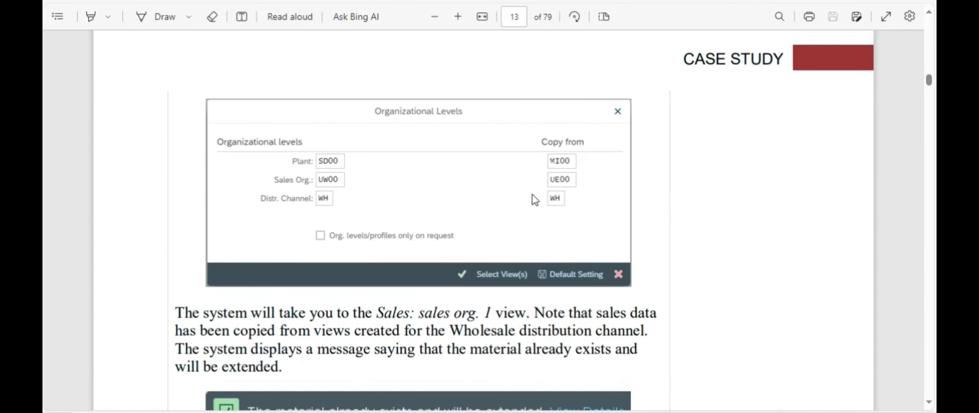
{"action": "scroll", "coordinate": [400, 203], "scroll_direction": "down", "scroll_amount": 5}
{"action": "scroll", "coordinate": [401, 177], "scroll_direction": "up", "scroll_amount": 15}
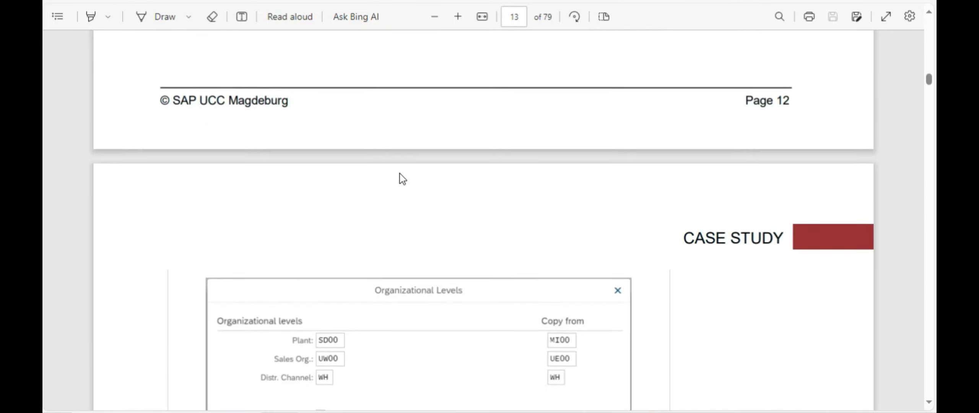
{"action": "key", "text": "alt+Tab"}
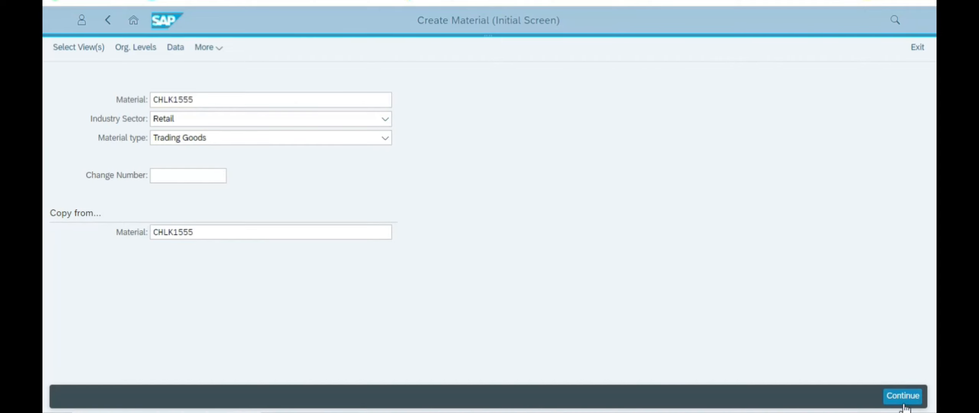
Step: Open the Select View(s) dialog and read the note on copying industry sector and material type
{"action": "key", "text": "Return"}
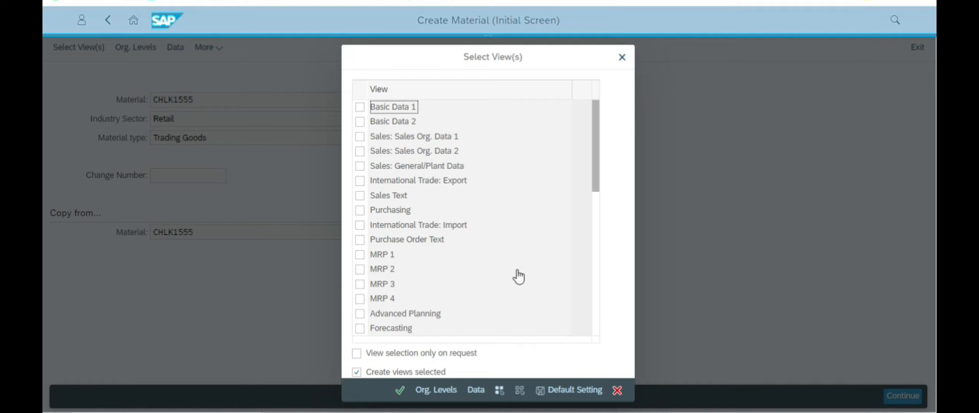
{"action": "key", "text": "alt+Tab"}
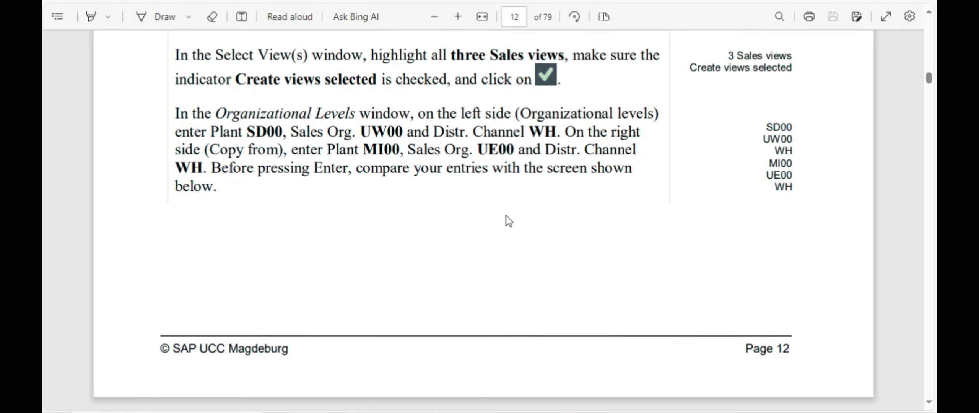
{"action": "scroll", "coordinate": [516, 193], "scroll_direction": "down", "scroll_amount": 5}
{"action": "scroll", "coordinate": [518, 190], "scroll_direction": "up", "scroll_amount": 6}
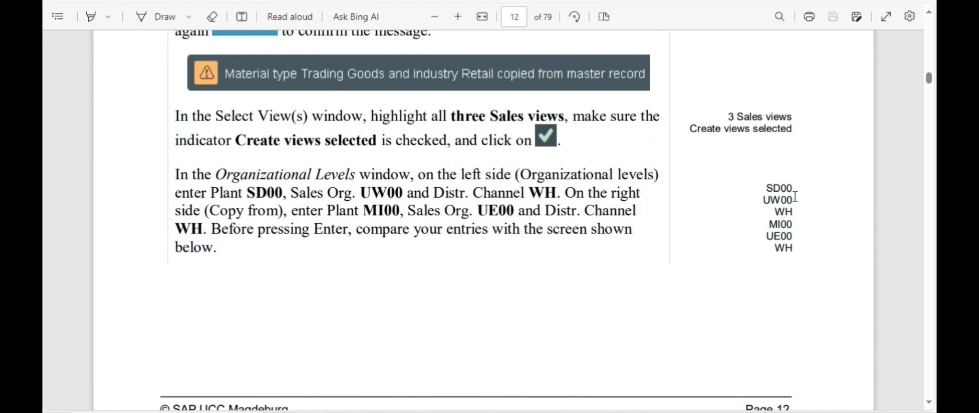
{"action": "scroll", "coordinate": [715, 165], "scroll_direction": "up", "scroll_amount": 5}
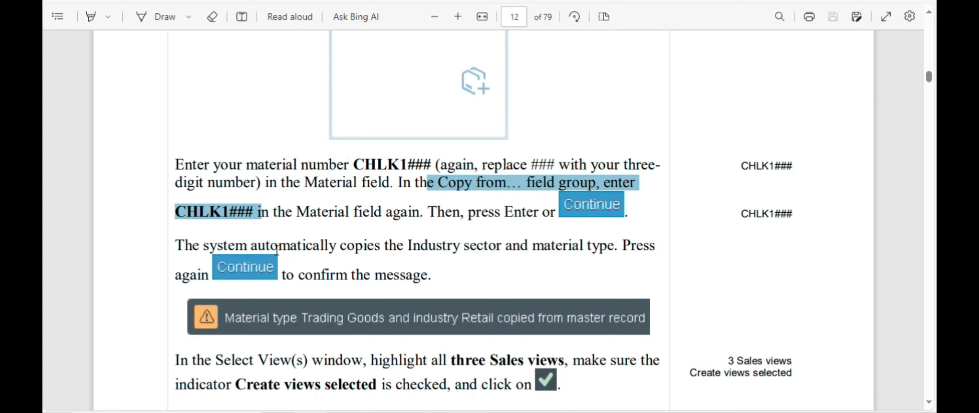
{"action": "left_click_drag", "start_coordinate": [344, 244], "coordinate": [356, 278]}
{"action": "left_click", "coordinate": [589, 263]}
Step: Attempt confirming with no views chosen, then scroll through the available views
{"action": "key", "text": "alt+Tab"}
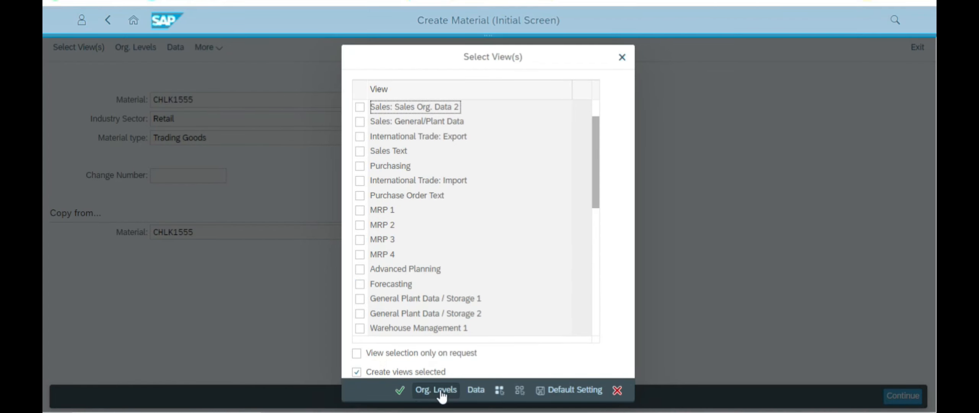
{"action": "left_click", "coordinate": [400, 391]}
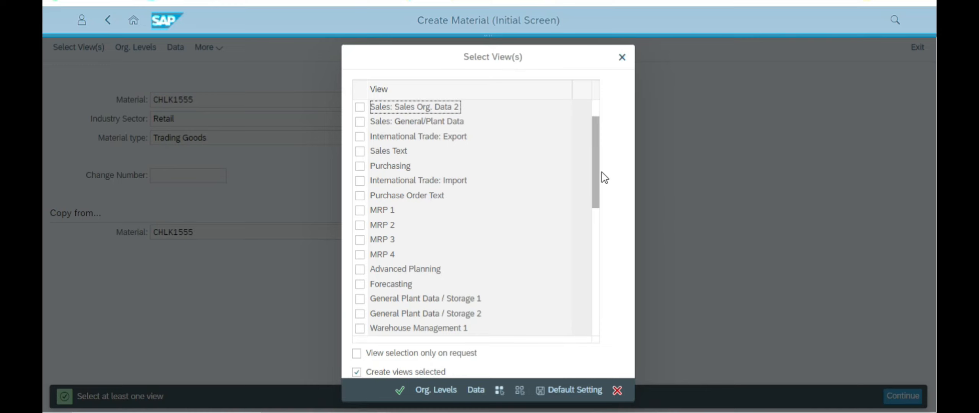
{"action": "left_click_drag", "start_coordinate": [598, 162], "coordinate": [603, 336]}
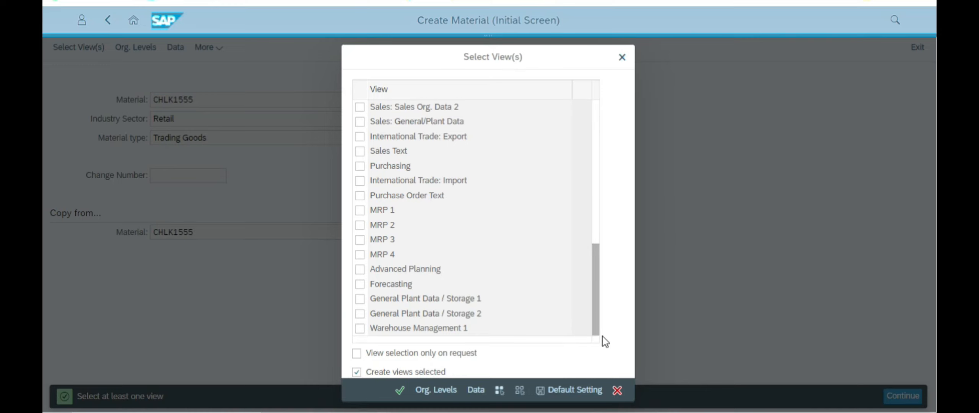
{"action": "left_click_drag", "start_coordinate": [598, 306], "coordinate": [591, 101]}
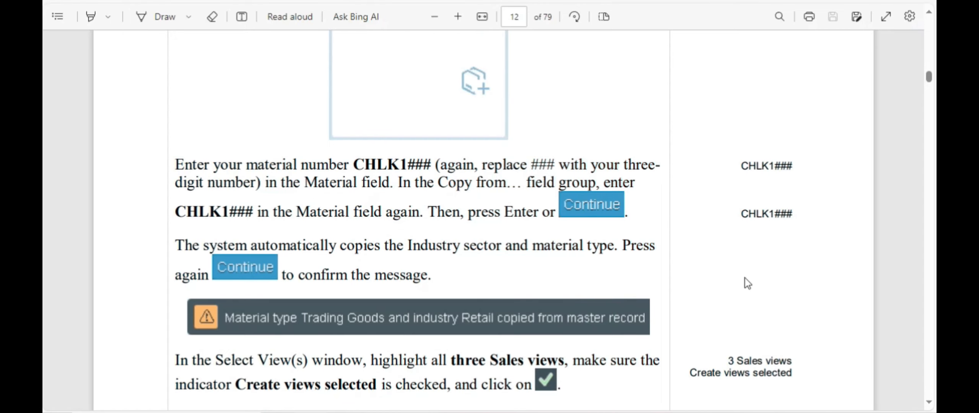
{"action": "scroll", "coordinate": [748, 283], "scroll_direction": "down", "scroll_amount": 10}
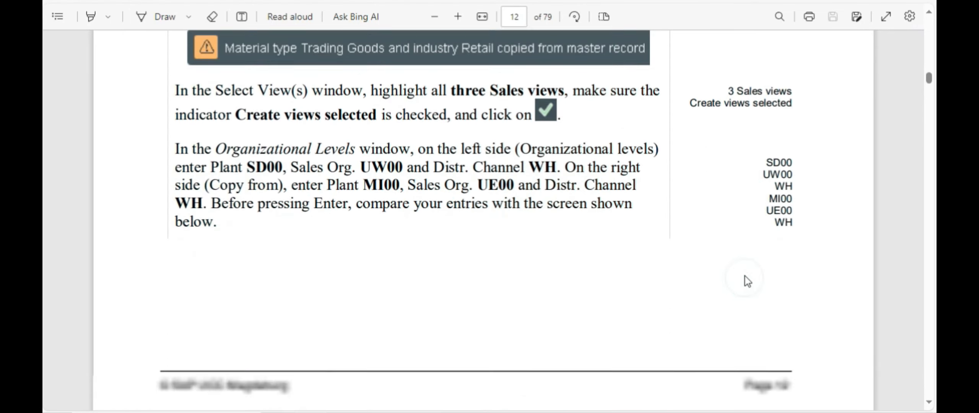
{"action": "scroll", "coordinate": [745, 276], "scroll_direction": "down", "scroll_amount": 10}
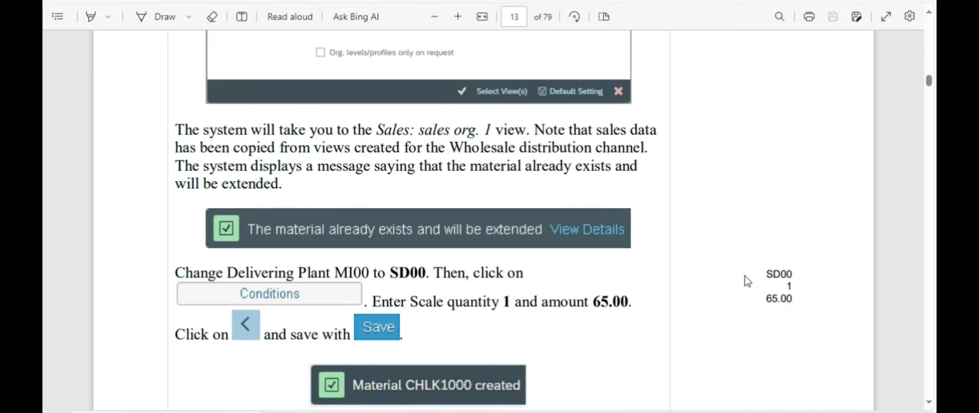
{"action": "scroll", "coordinate": [745, 276], "scroll_direction": "down", "scroll_amount": 10}
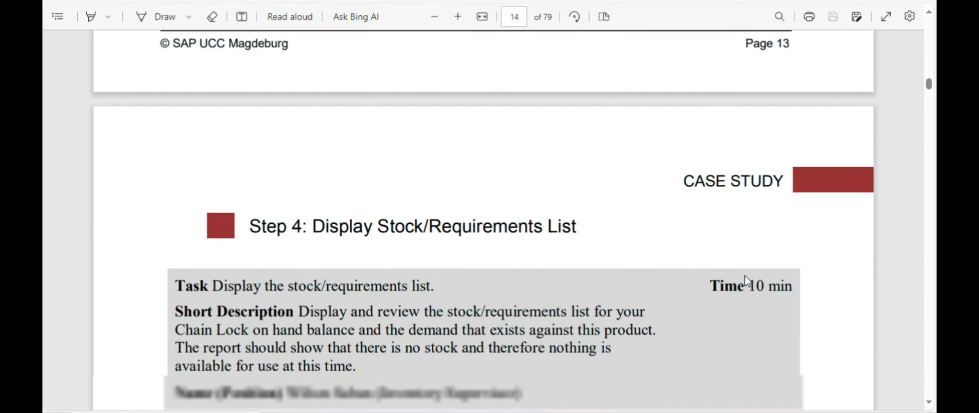
{"action": "scroll", "coordinate": [745, 274], "scroll_direction": "up", "scroll_amount": 10}
{"action": "scroll", "coordinate": [746, 239], "scroll_direction": "up", "scroll_amount": 10}
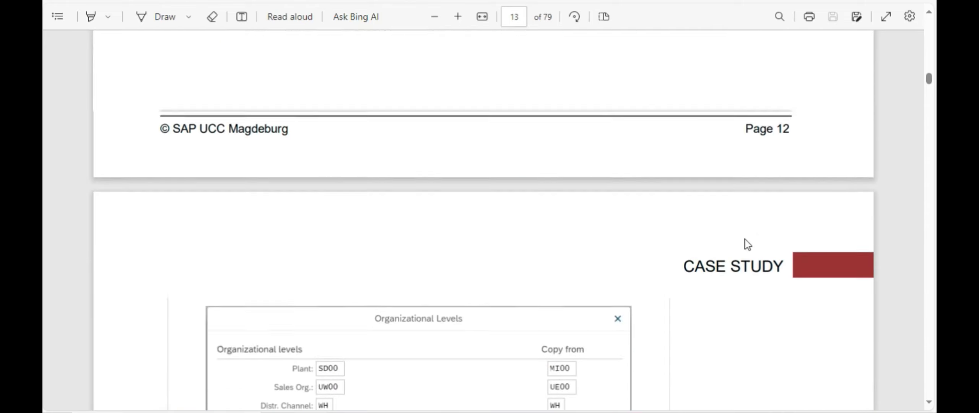
{"action": "scroll", "coordinate": [744, 238], "scroll_direction": "up", "scroll_amount": 10}
{"action": "scroll", "coordinate": [744, 238], "scroll_direction": "down", "scroll_amount": 2}
{"action": "scroll", "coordinate": [743, 238], "scroll_direction": "down", "scroll_amount": 6}
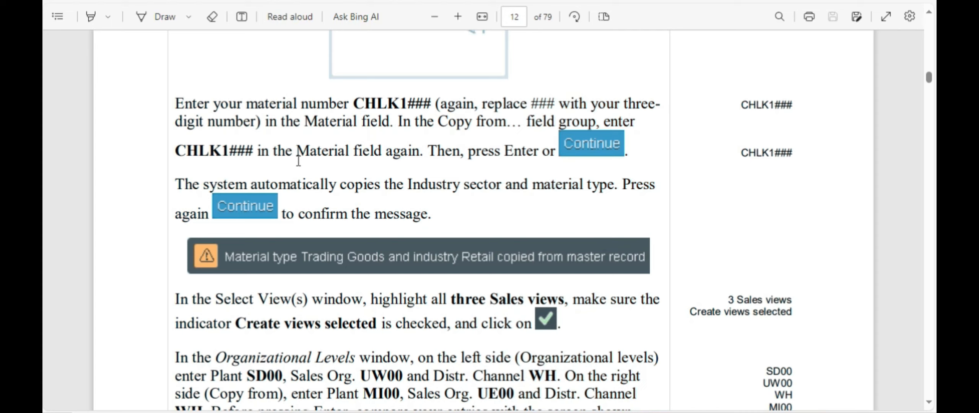
Step: Tick Basic Data 1 and 2, the three Sales views, Purchasing and MRP 1–3
{"action": "key", "text": "alt+Tab"}
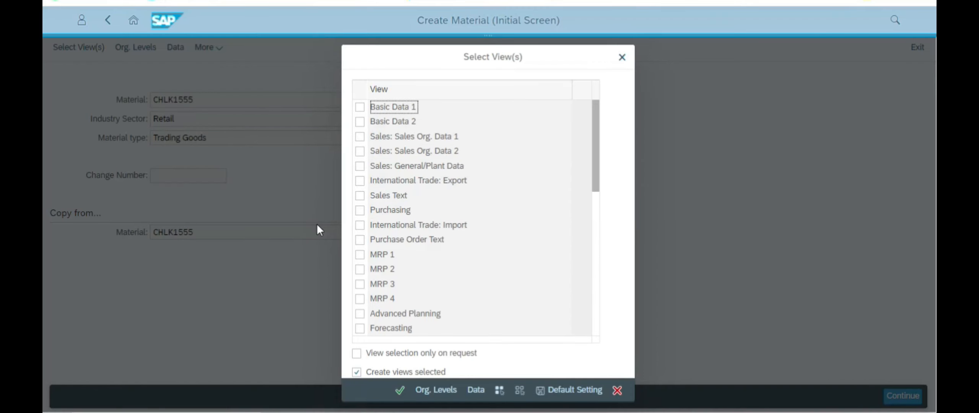
{"action": "scroll", "coordinate": [459, 183], "scroll_direction": "down", "scroll_amount": 5}
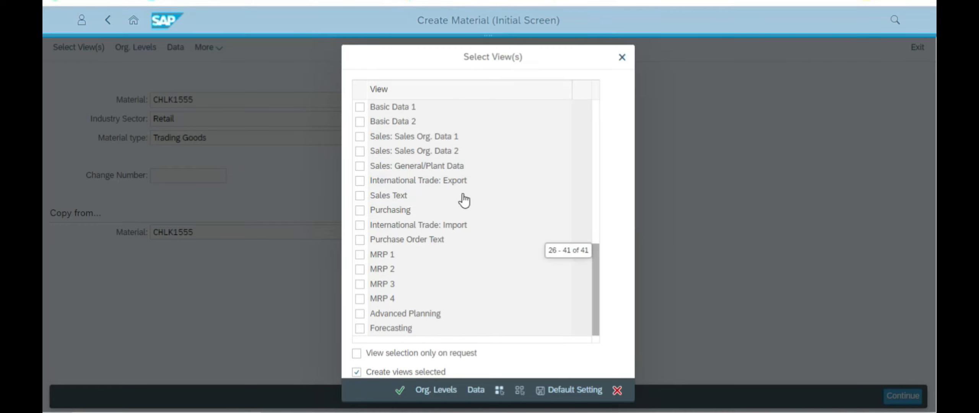
{"action": "scroll", "coordinate": [497, 206], "scroll_direction": "up", "scroll_amount": 5}
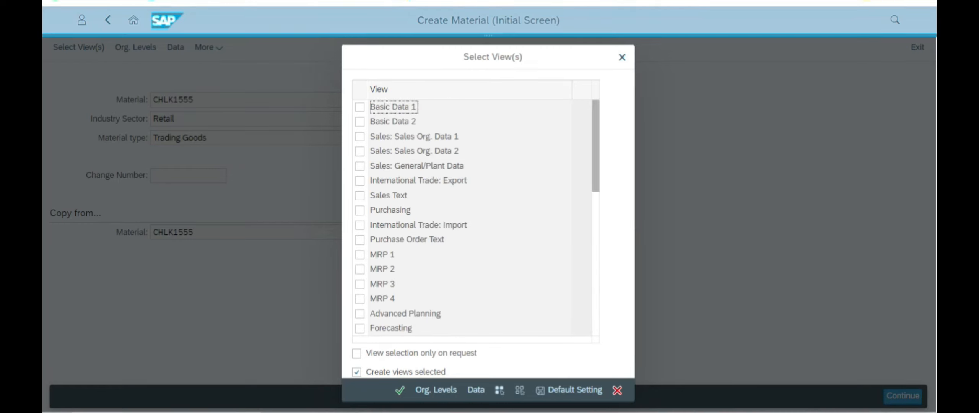
{"action": "left_click", "coordinate": [405, 390]}
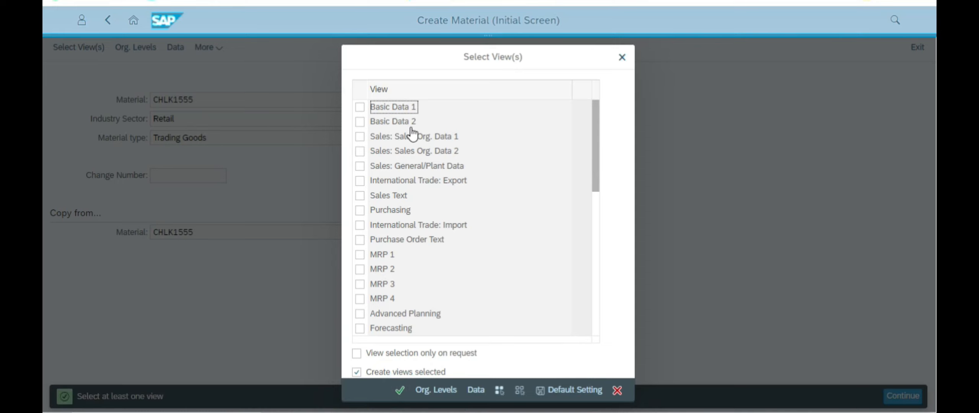
{"action": "left_click", "coordinate": [360, 108]}
{"action": "left_click", "coordinate": [360, 121]}
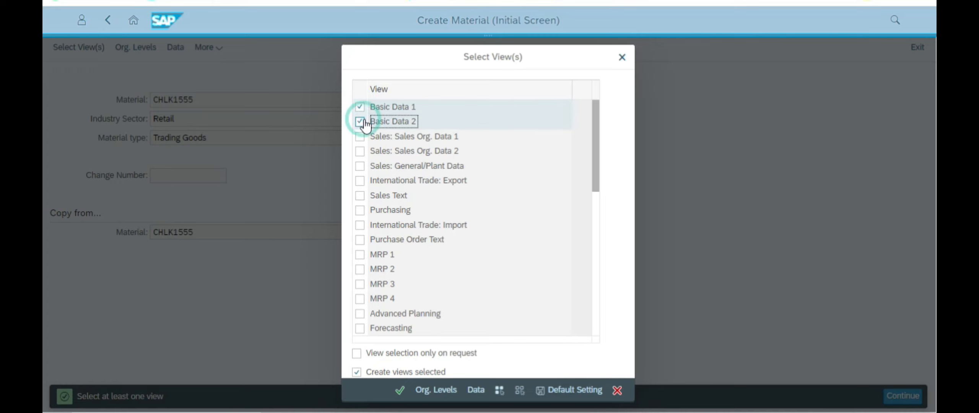
{"action": "left_click", "coordinate": [360, 137]}
{"action": "left_click", "coordinate": [360, 150]}
{"action": "left_click", "coordinate": [360, 165]}
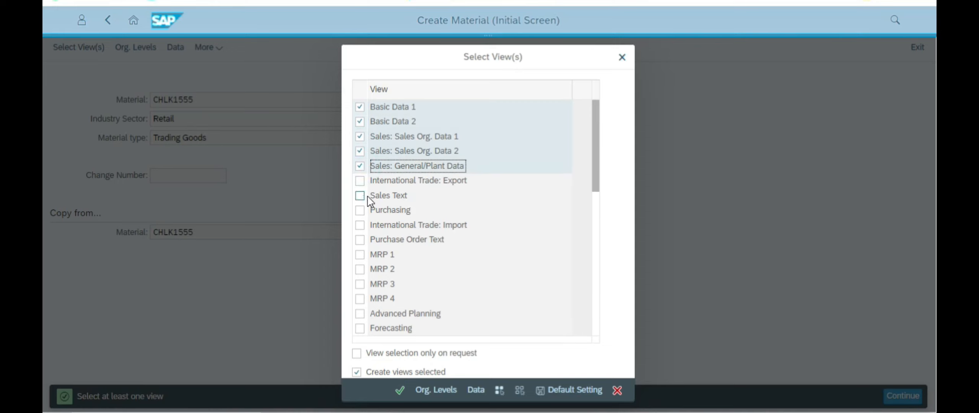
{"action": "left_click", "coordinate": [360, 210]}
{"action": "scroll", "coordinate": [440, 219], "scroll_direction": "down", "scroll_amount": 1}
{"action": "scroll", "coordinate": [472, 191], "scroll_direction": "up", "scroll_amount": 1}
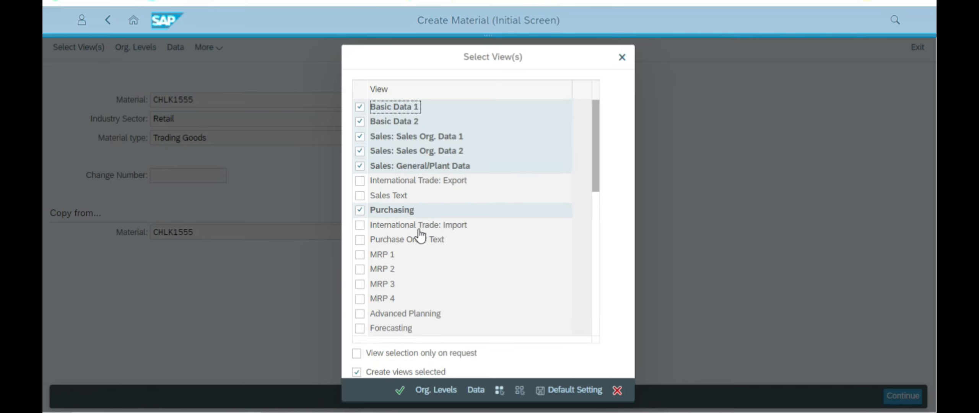
{"action": "left_click", "coordinate": [361, 256]}
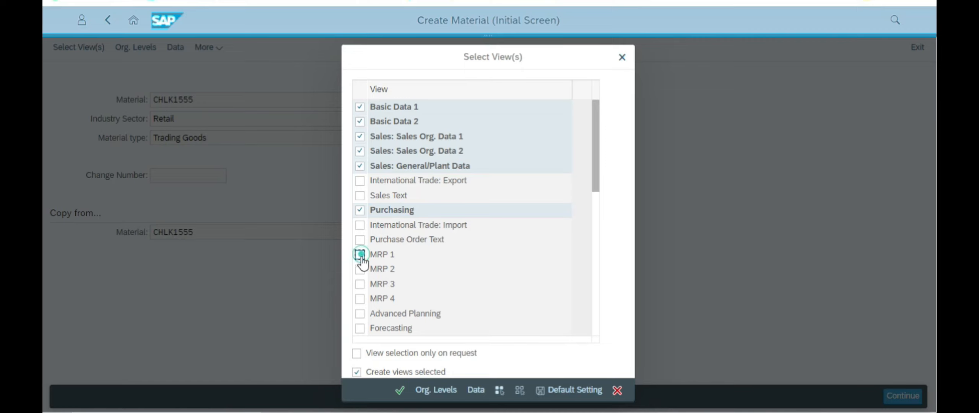
{"action": "left_click", "coordinate": [359, 269]}
{"action": "left_click", "coordinate": [360, 285]}
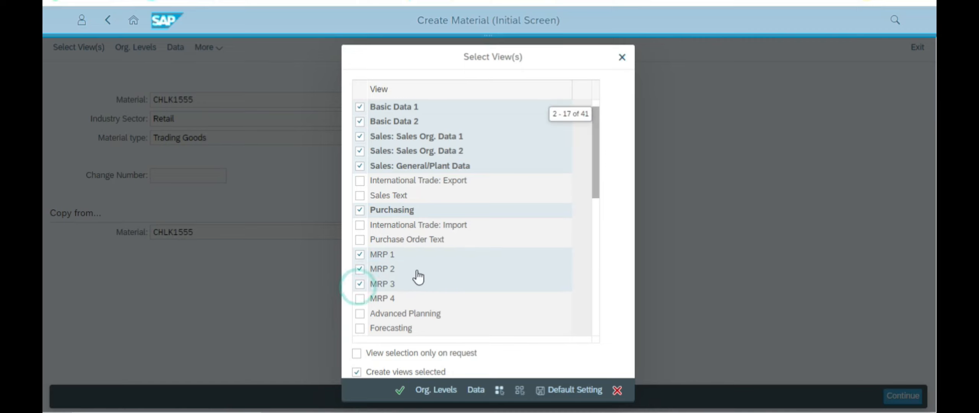
{"action": "scroll", "coordinate": [411, 283], "scroll_direction": "down", "scroll_amount": 1}
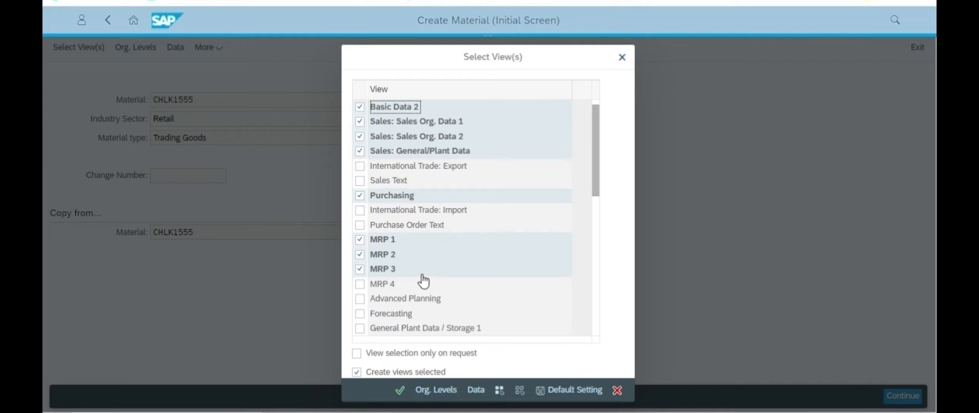
Step: Check the guide's view list and untick Basic Data 2
{"action": "key", "text": "alt+Tab"}
{"action": "scroll", "coordinate": [521, 230], "scroll_direction": "up", "scroll_amount": 6}
{"action": "scroll", "coordinate": [520, 220], "scroll_direction": "up", "scroll_amount": 20}
{"action": "scroll", "coordinate": [521, 220], "scroll_direction": "up", "scroll_amount": 20}
{"action": "scroll", "coordinate": [521, 225], "scroll_direction": "up", "scroll_amount": 20}
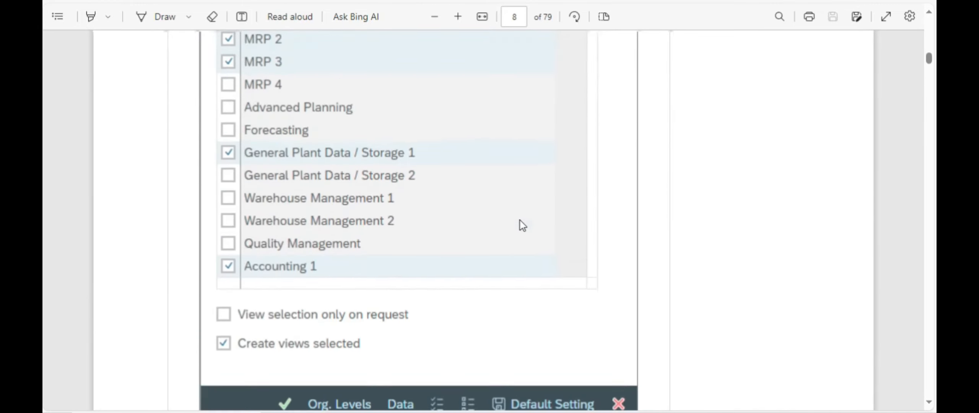
{"action": "scroll", "coordinate": [523, 225], "scroll_direction": "up", "scroll_amount": 20}
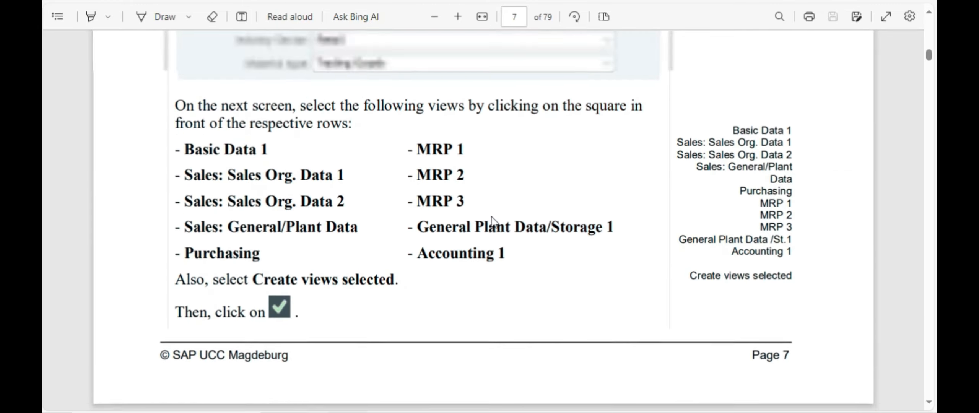
{"action": "scroll", "coordinate": [492, 221], "scroll_direction": "up", "scroll_amount": 1}
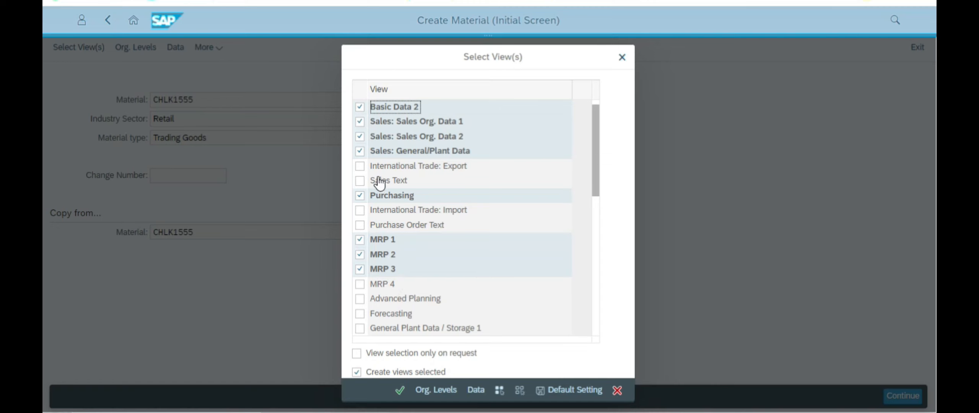
{"action": "key", "text": "alt+Tab"}
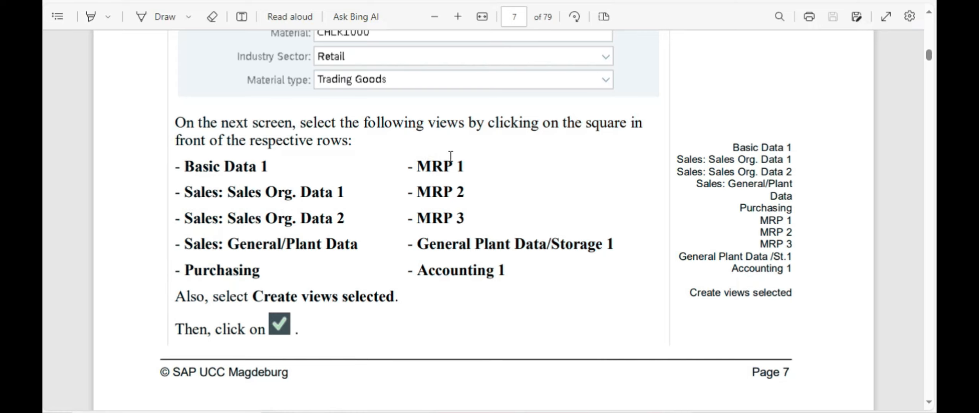
{"action": "key", "text": "alt+Tab"}
{"action": "scroll", "coordinate": [546, 141], "scroll_direction": "up", "scroll_amount": 1}
{"action": "left_click", "coordinate": [360, 122]}
Step: Add General Plant Data / Storage 1 and Accounting 1, then confirm the view selection
{"action": "key", "text": "alt+Tab"}
{"action": "key", "text": "alt+Tab"}
{"action": "key", "text": "alt+Tab"}
{"action": "key", "text": "alt+Tab"}
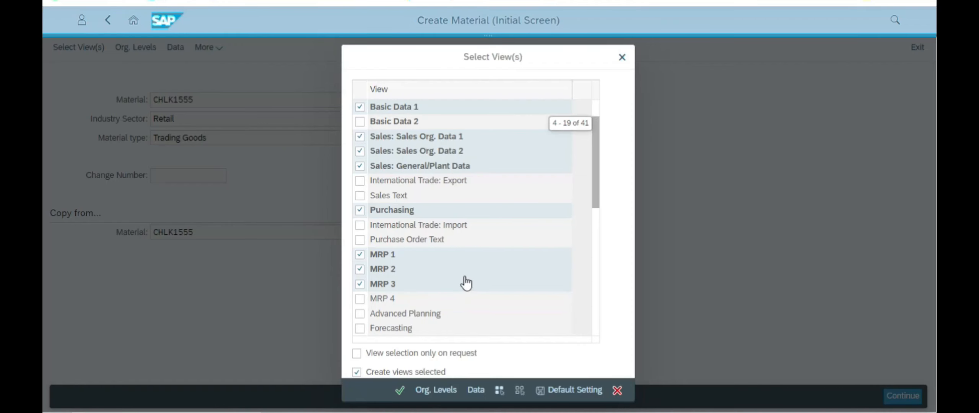
{"action": "scroll", "coordinate": [467, 281], "scroll_direction": "down", "scroll_amount": 3}
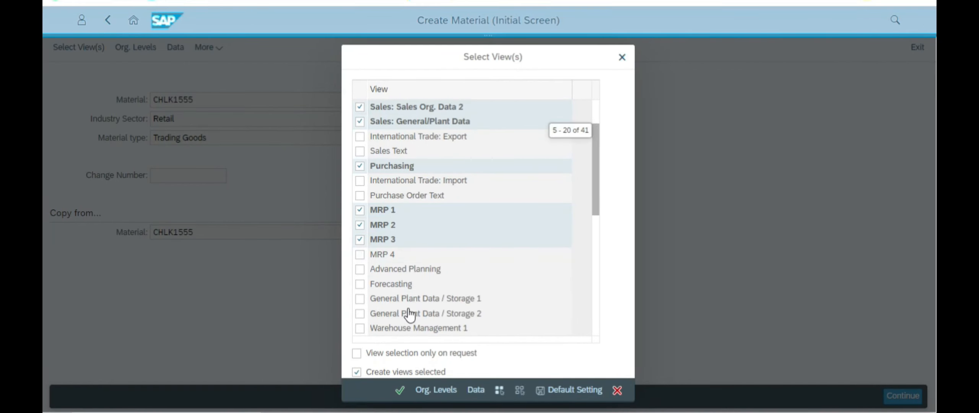
{"action": "scroll", "coordinate": [382, 312], "scroll_direction": "down", "scroll_amount": 1}
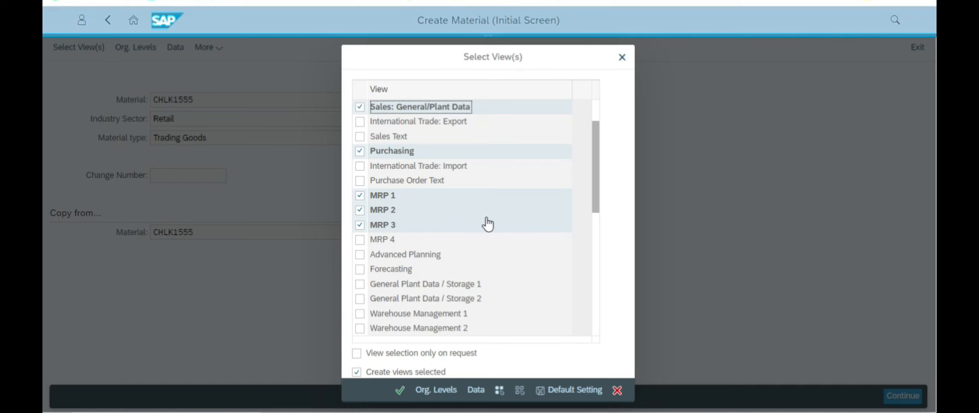
{"action": "scroll", "coordinate": [493, 287], "scroll_direction": "down", "scroll_amount": 1}
{"action": "scroll", "coordinate": [495, 286], "scroll_direction": "down", "scroll_amount": 9}
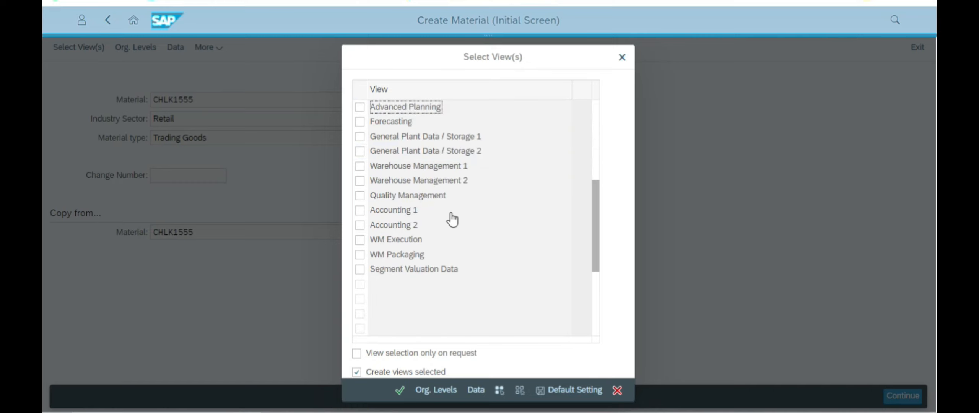
{"action": "key", "text": "alt+Tab"}
{"action": "key", "text": "alt+Tab"}
{"action": "left_click", "coordinate": [360, 136]}
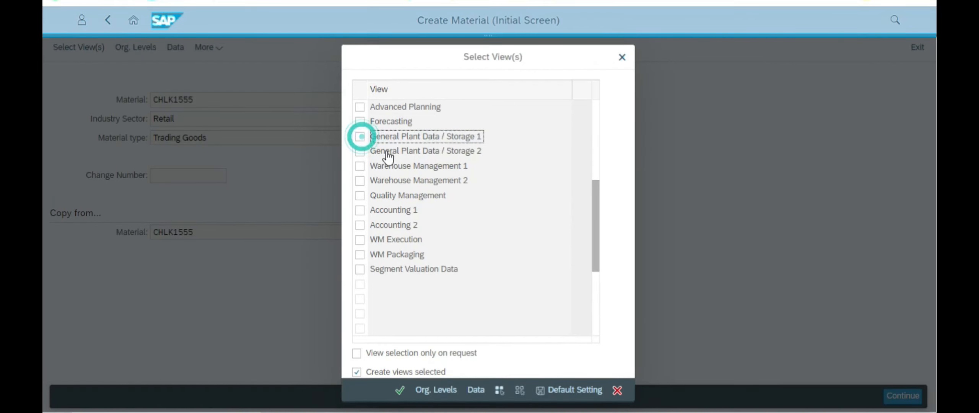
{"action": "key", "text": "alt+Tab"}
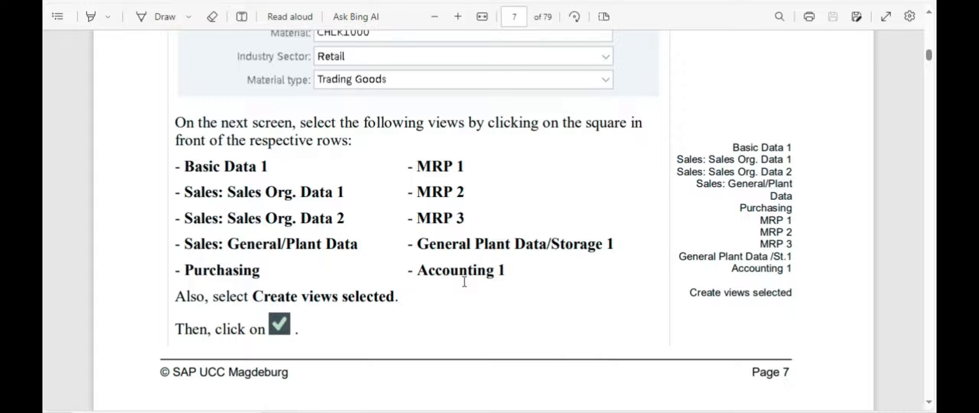
{"action": "key", "text": "alt+Tab"}
{"action": "left_click", "coordinate": [360, 210]}
{"action": "left_click", "coordinate": [399, 391]}
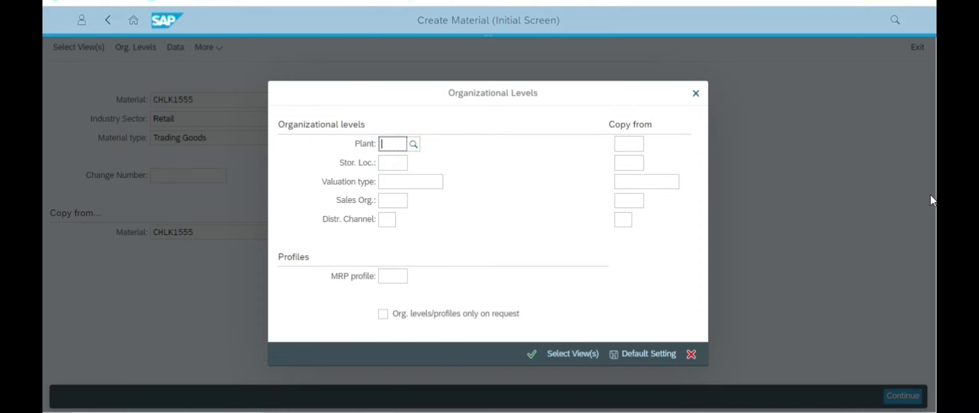
Step: Review the next steps in the PDF guide, then close the Organizational Levels dialog
{"action": "key", "text": "alt+Tab"}
{"action": "scroll", "coordinate": [417, 253], "scroll_direction": "down", "scroll_amount": 10}
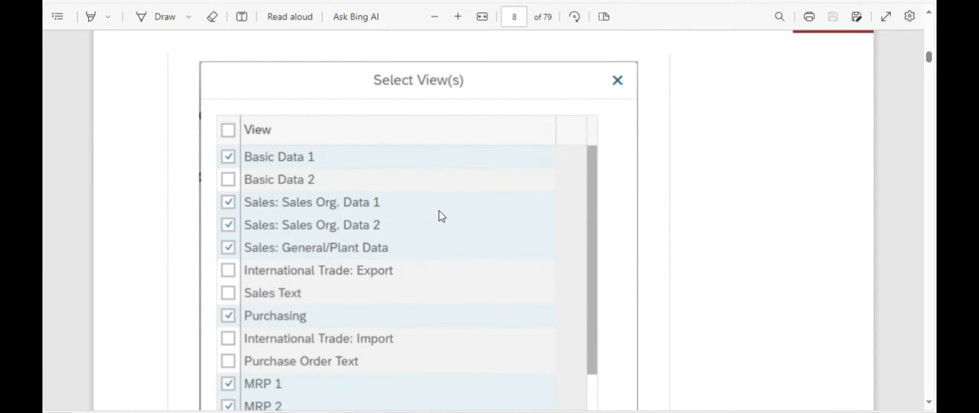
{"action": "scroll", "coordinate": [442, 217], "scroll_direction": "down", "scroll_amount": 15}
{"action": "scroll", "coordinate": [466, 211], "scroll_direction": "down", "scroll_amount": 20}
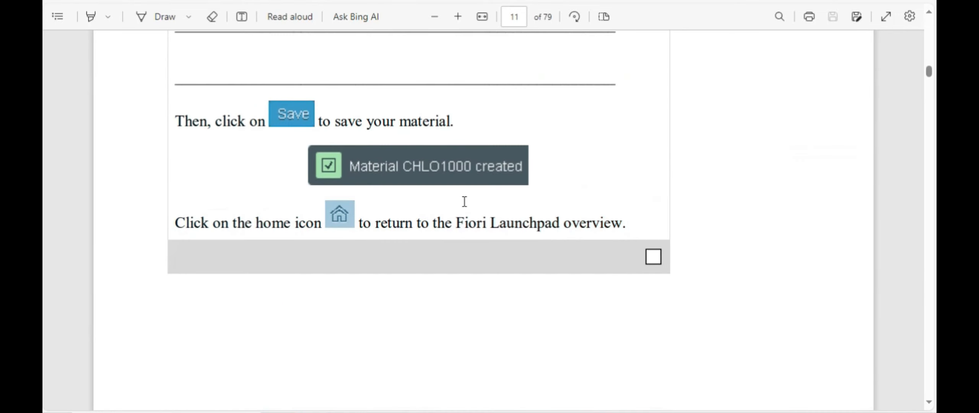
{"action": "scroll", "coordinate": [465, 201], "scroll_direction": "down", "scroll_amount": 15}
{"action": "scroll", "coordinate": [465, 200], "scroll_direction": "down", "scroll_amount": 5}
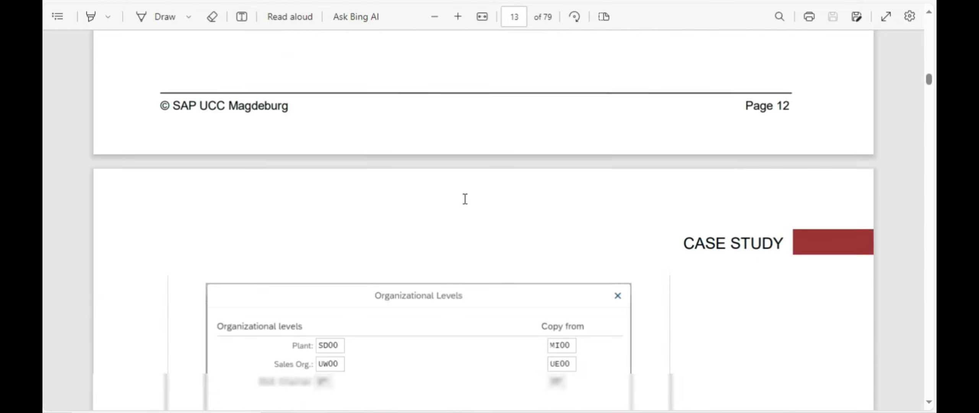
{"action": "key", "text": "alt+Tab"}
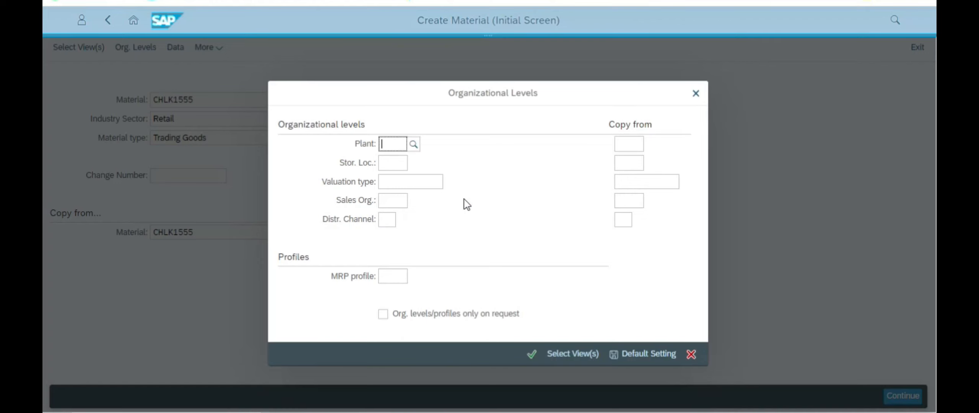
{"action": "left_click", "coordinate": [696, 94]}
Step: Continue to the view list and tick Basic Data 1, the three Sales views and Purchasing
{"action": "left_click", "coordinate": [887, 396]}
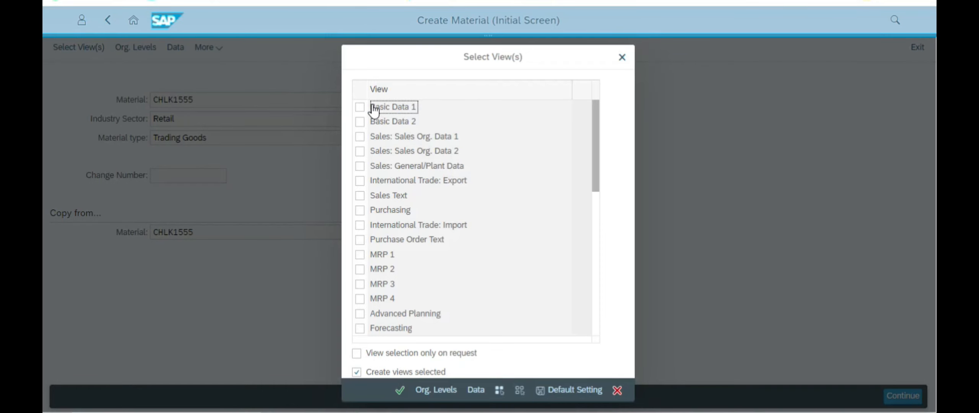
{"action": "left_click", "coordinate": [359, 106]}
{"action": "left_click", "coordinate": [359, 136]}
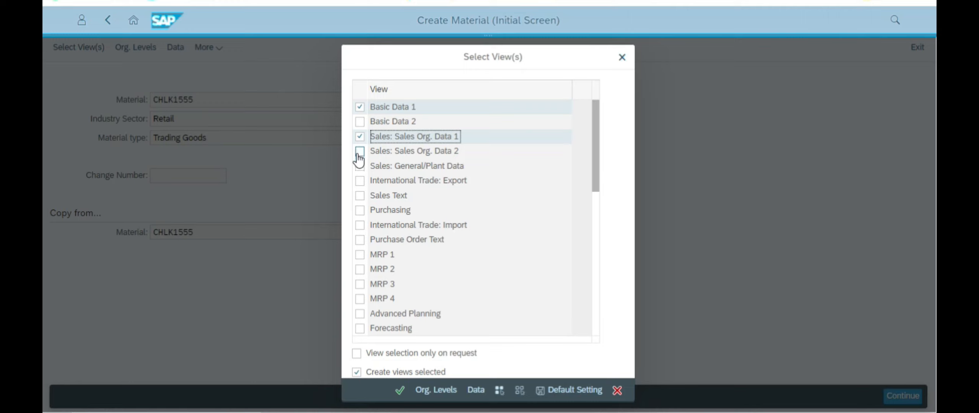
{"action": "left_click", "coordinate": [362, 153]}
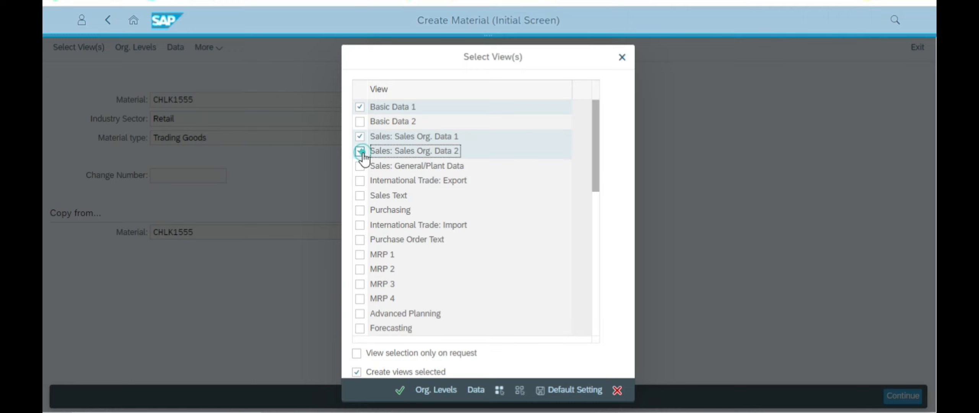
{"action": "left_click", "coordinate": [359, 169]}
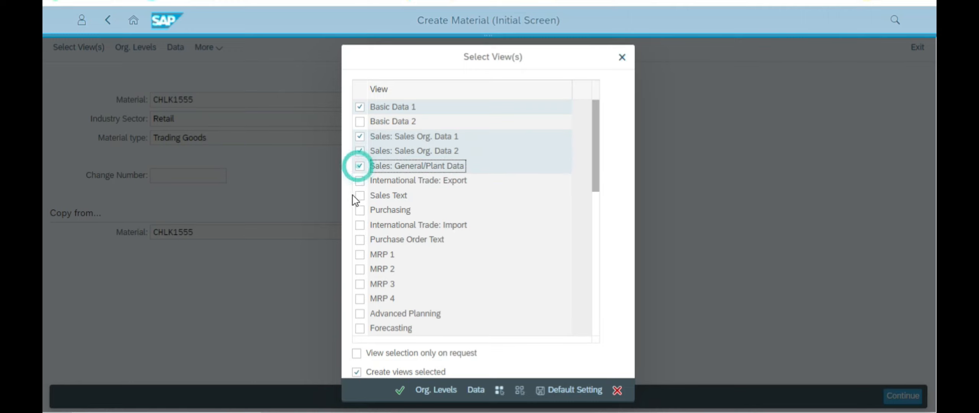
{"action": "left_click", "coordinate": [360, 210]}
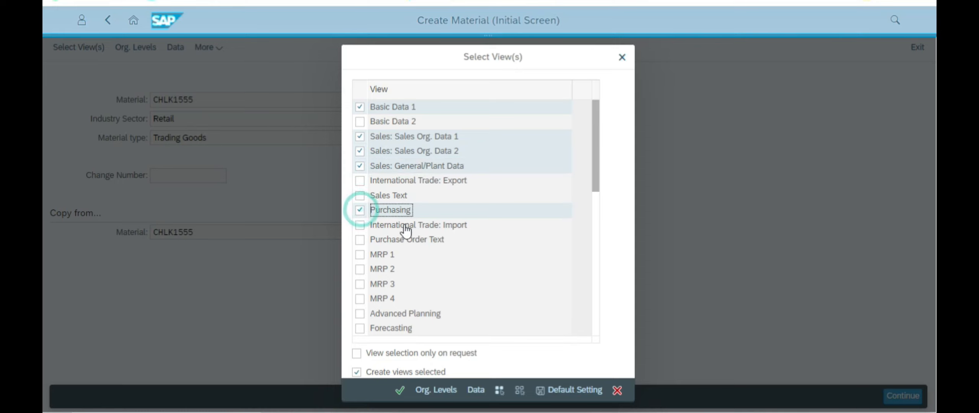
Step: Tick MRP 1–3, General Plant Data / Storage 1 and Accounting 1, then confirm
{"action": "left_click", "coordinate": [360, 254]}
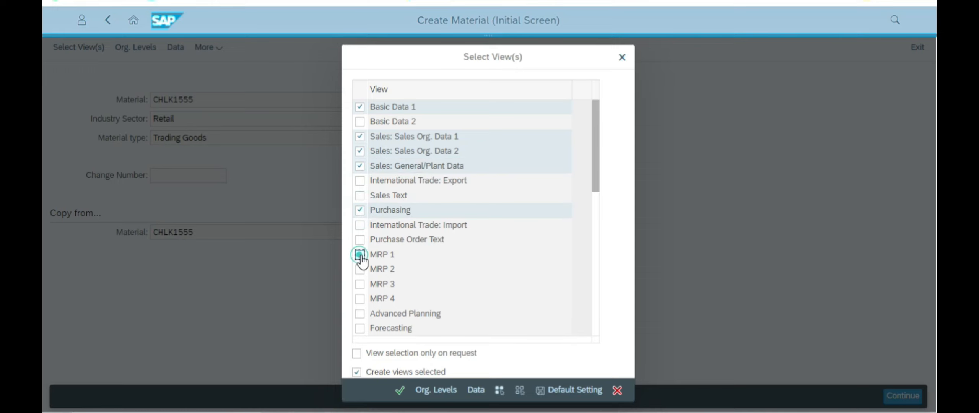
{"action": "left_click", "coordinate": [360, 269]}
{"action": "left_click", "coordinate": [360, 285]}
{"action": "scroll", "coordinate": [436, 268], "scroll_direction": "down", "scroll_amount": 3}
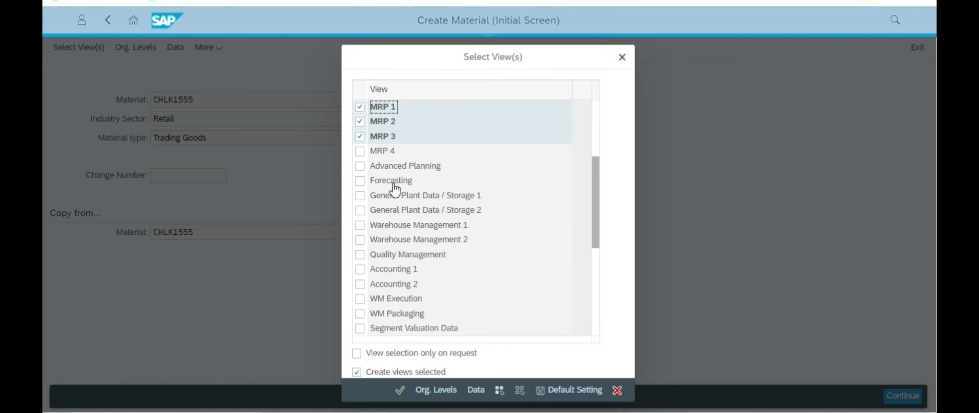
{"action": "left_click", "coordinate": [360, 197]}
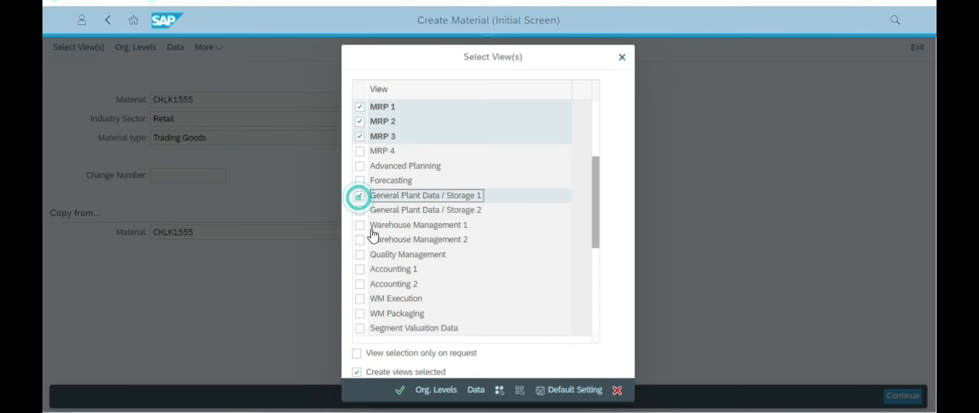
{"action": "left_click", "coordinate": [360, 269]}
{"action": "left_click", "coordinate": [399, 391]}
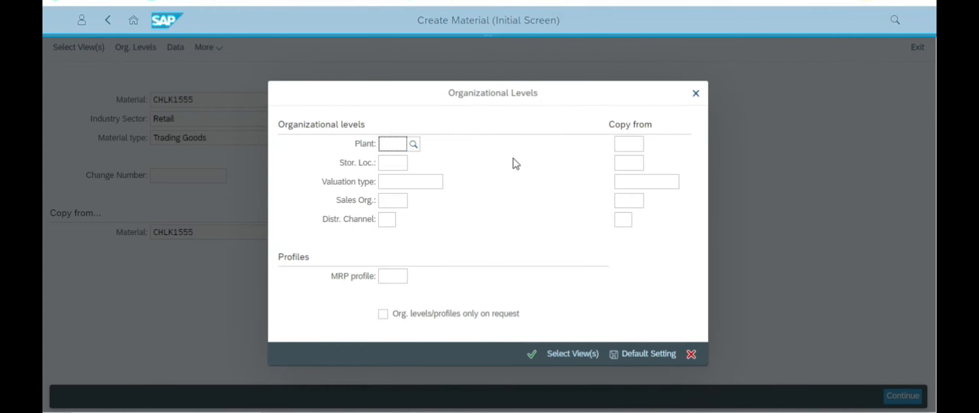
Step: Find the guide's page 13 Organizational Levels example, then begin the copy-from plant field
{"action": "key", "text": "alt+Tab"}
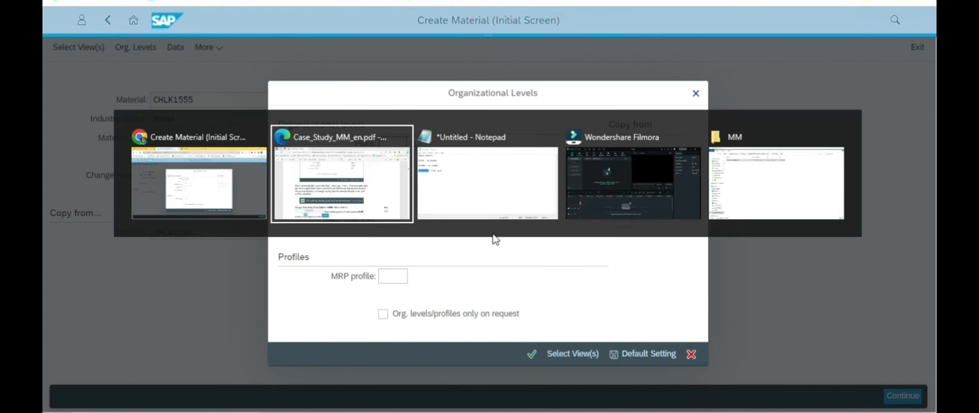
{"action": "scroll", "coordinate": [477, 233], "scroll_direction": "down", "scroll_amount": 15}
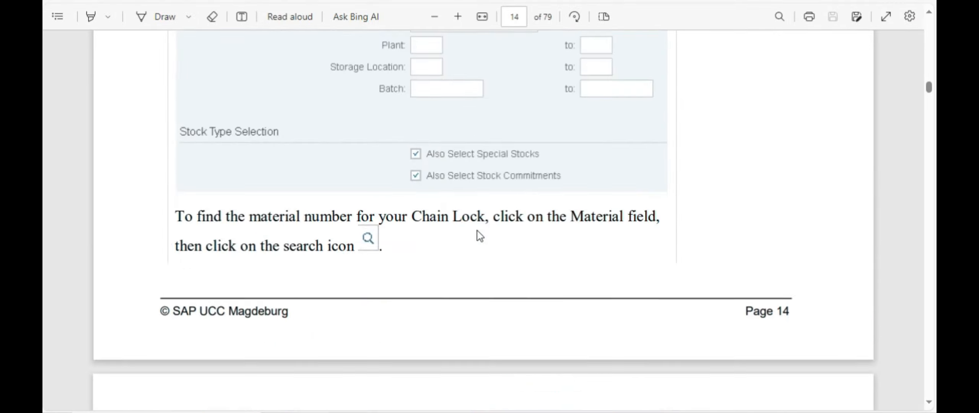
{"action": "scroll", "coordinate": [477, 231], "scroll_direction": "down", "scroll_amount": 10}
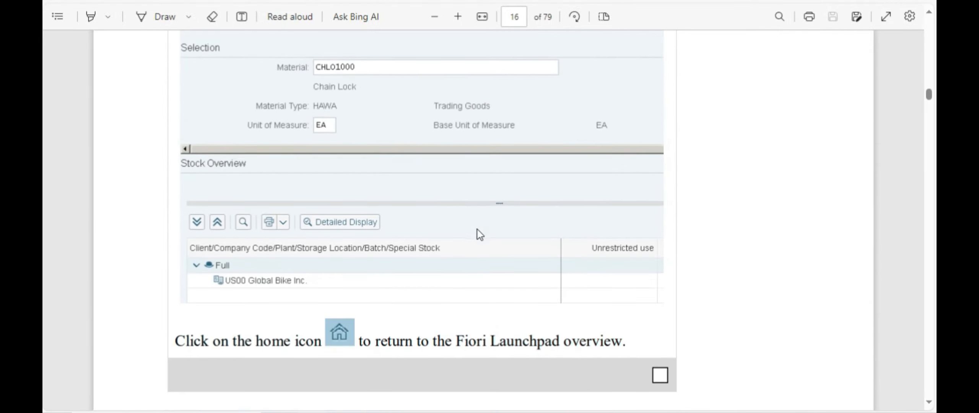
{"action": "scroll", "coordinate": [478, 230], "scroll_direction": "up", "scroll_amount": 10}
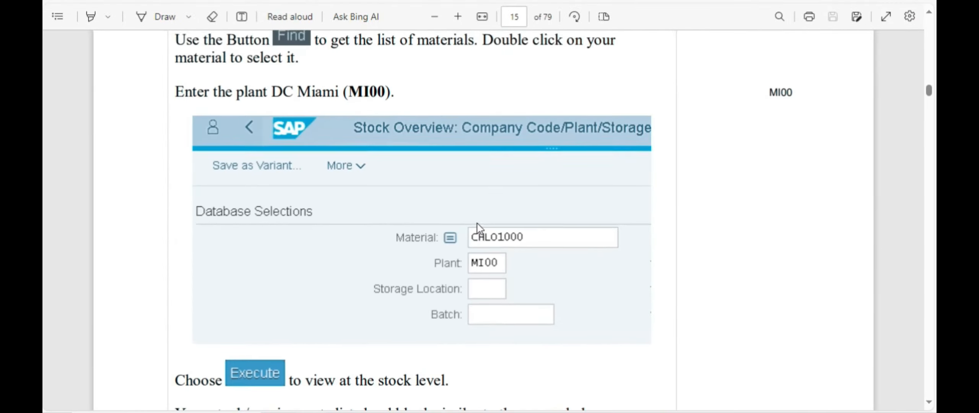
{"action": "scroll", "coordinate": [481, 223], "scroll_direction": "up", "scroll_amount": 8}
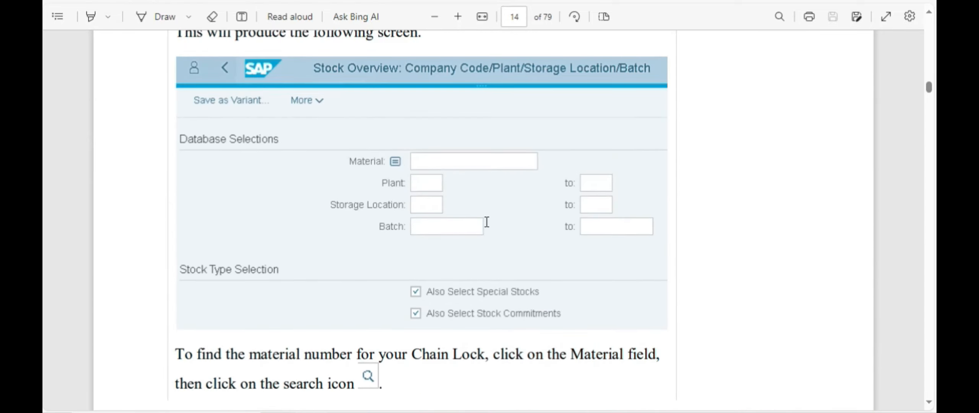
{"action": "scroll", "coordinate": [437, 189], "scroll_direction": "up", "scroll_amount": 8}
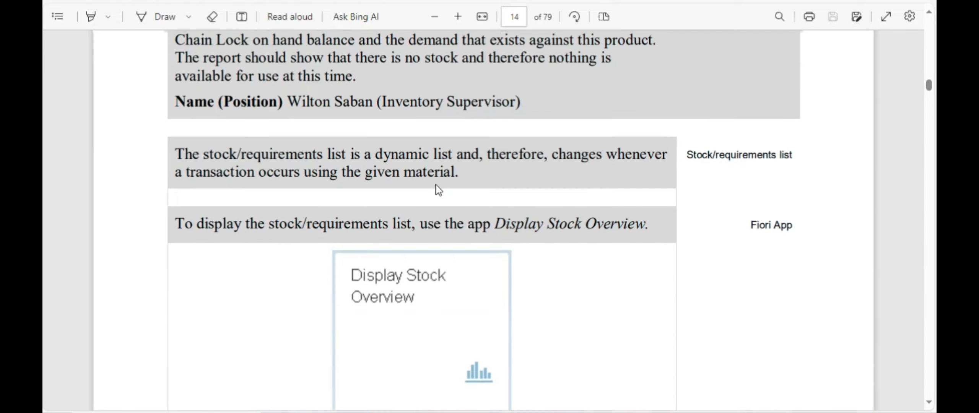
{"action": "scroll", "coordinate": [437, 186], "scroll_direction": "up", "scroll_amount": 15}
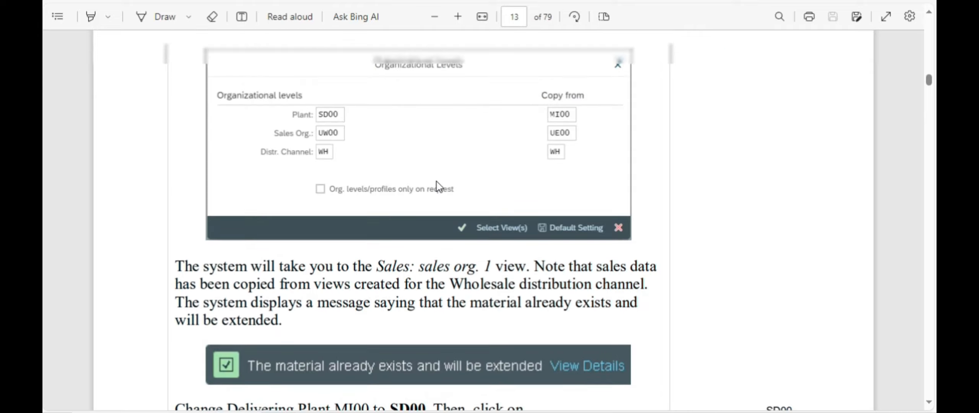
{"action": "scroll", "coordinate": [437, 186], "scroll_direction": "down", "scroll_amount": 6}
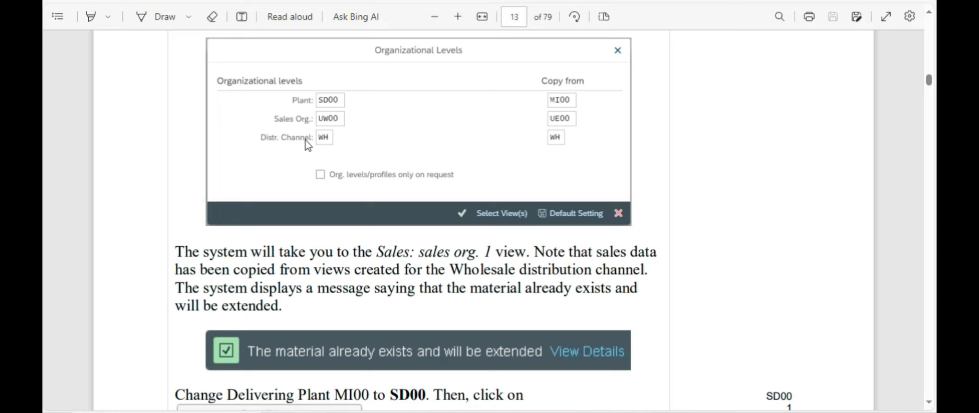
{"action": "scroll", "coordinate": [343, 193], "scroll_direction": "up", "scroll_amount": 2}
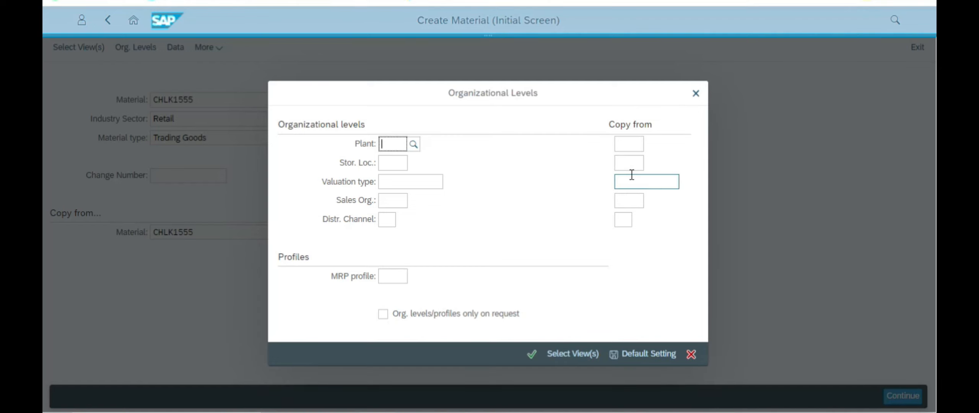
{"action": "left_click", "coordinate": [630, 144]}
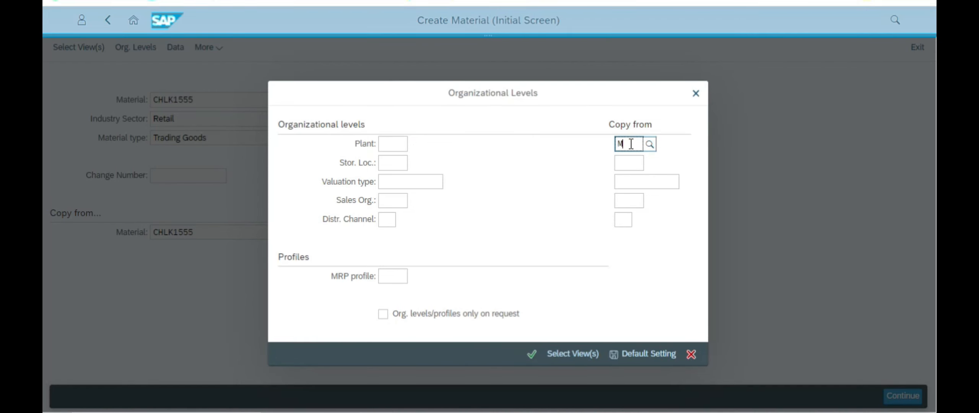
Step: Enter plant SD00 from the search results, checking the guide for storage location and valuation type
{"action": "left_click", "coordinate": [387, 145]}
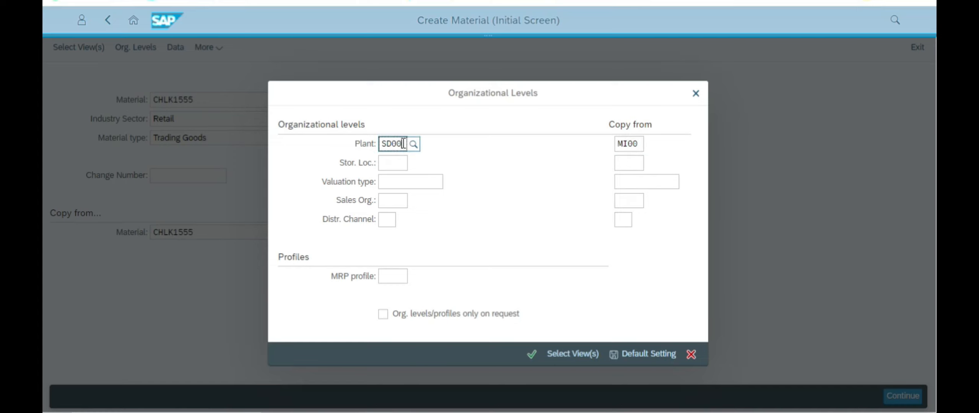
{"action": "type", "text": "SD00"}
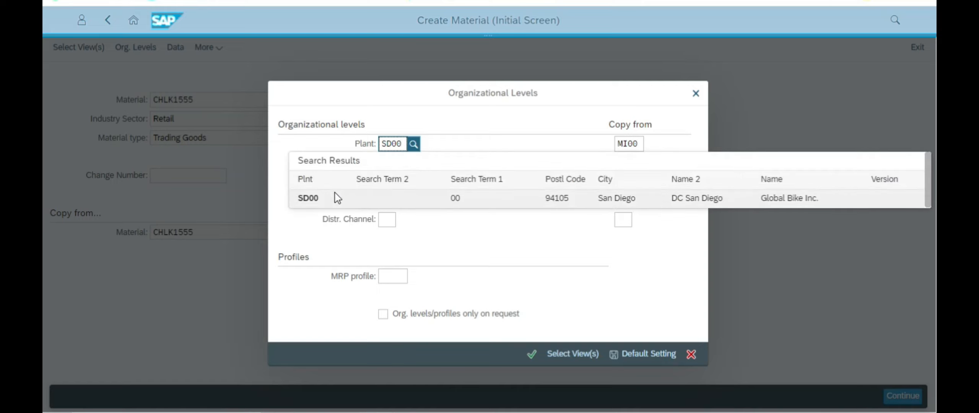
{"action": "left_click", "coordinate": [697, 206]}
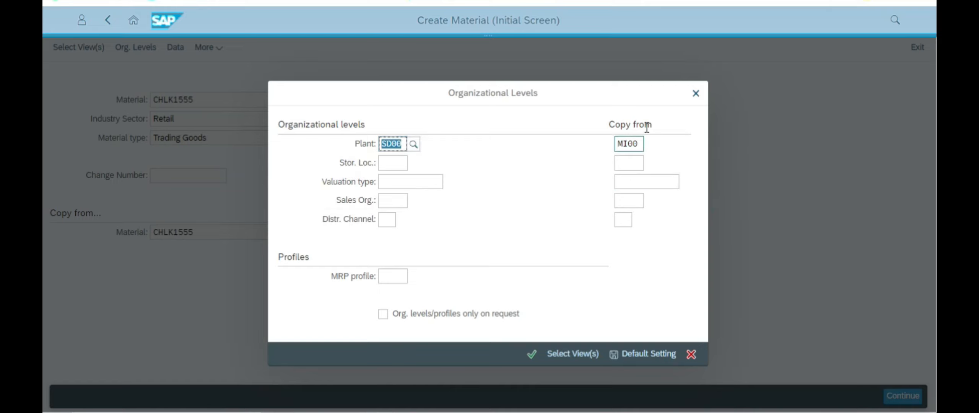
{"action": "left_click", "coordinate": [384, 163]}
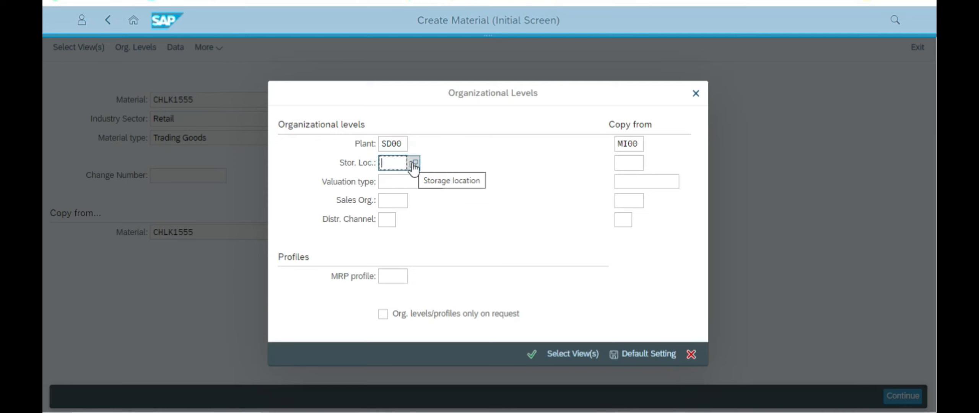
{"action": "key", "text": "alt+Tab"}
{"action": "scroll", "coordinate": [356, 213], "scroll_direction": "up", "scroll_amount": 1}
{"action": "scroll", "coordinate": [356, 213], "scroll_direction": "down", "scroll_amount": 3}
{"action": "scroll", "coordinate": [356, 208], "scroll_direction": "down", "scroll_amount": 3}
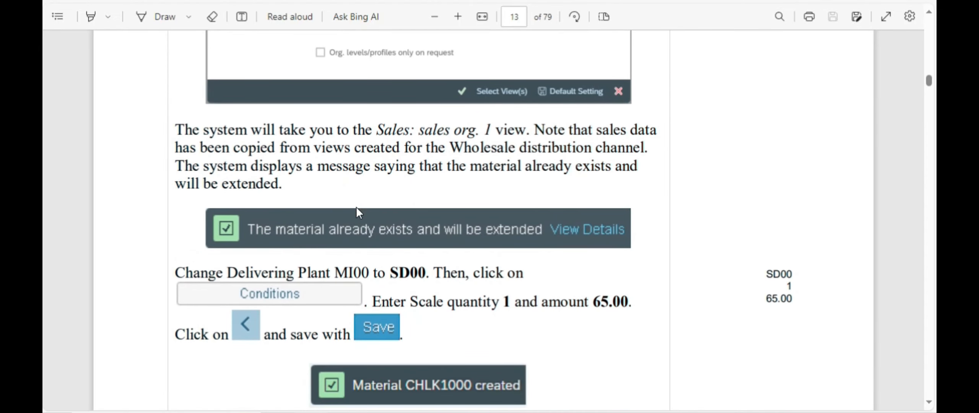
{"action": "scroll", "coordinate": [356, 207], "scroll_direction": "up", "scroll_amount": 5}
{"action": "scroll", "coordinate": [357, 212], "scroll_direction": "down", "scroll_amount": 3}
{"action": "scroll", "coordinate": [358, 212], "scroll_direction": "up", "scroll_amount": 3}
{"action": "key", "text": "alt+Tab"}
{"action": "left_click", "coordinate": [398, 182]}
{"action": "key", "text": "alt+Tab"}
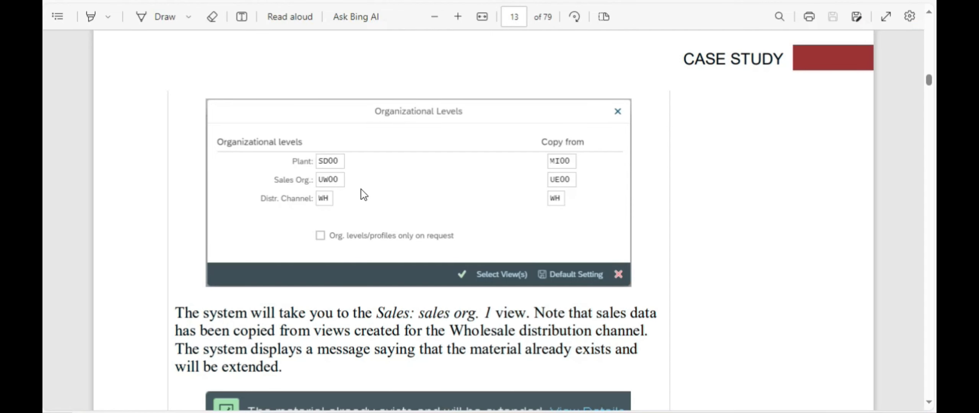
{"action": "key", "text": "alt+Tab"}
Step: Fill in sales org UW00 copying UE00 and distribution channel WH copying WH
{"action": "left_click", "coordinate": [379, 199]}
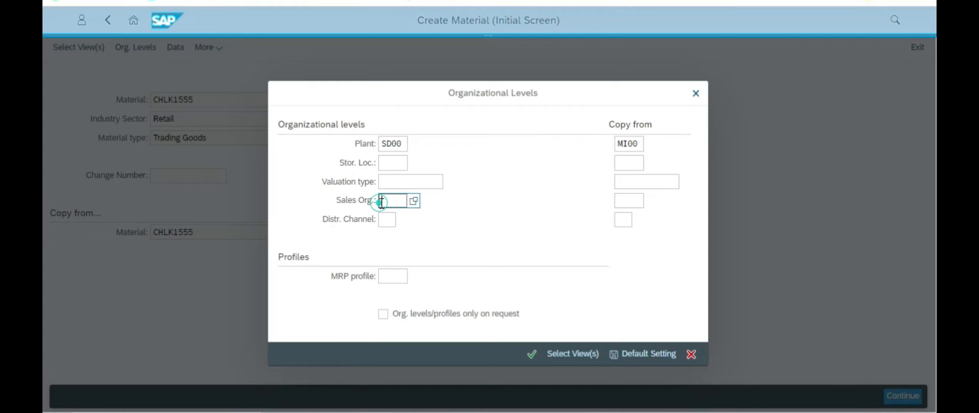
{"action": "key", "text": "alt+Tab"}
{"action": "key", "text": "alt+Tab"}
{"action": "key", "text": "alt+Tab"}
{"action": "key", "text": "alt+Tab"}
{"action": "left_click", "coordinate": [631, 202]}
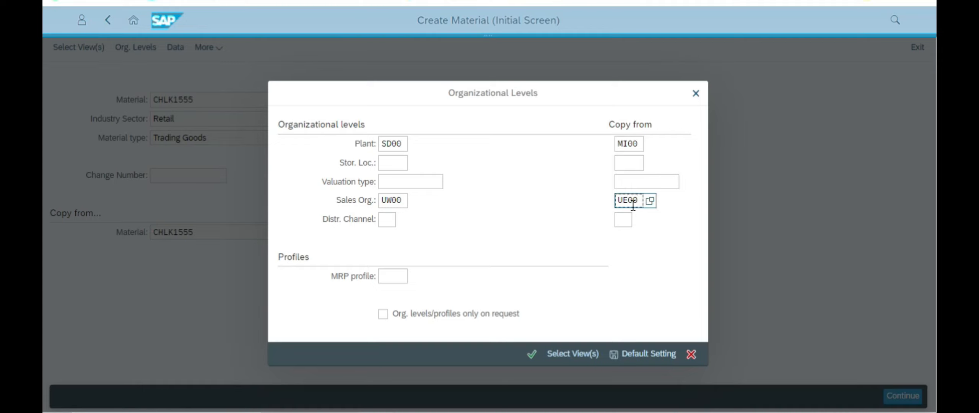
{"action": "key", "text": "alt+Tab"}
{"action": "key", "text": "alt+Tab"}
{"action": "left_click", "coordinate": [392, 224]}
{"action": "type", "text": "WH"}
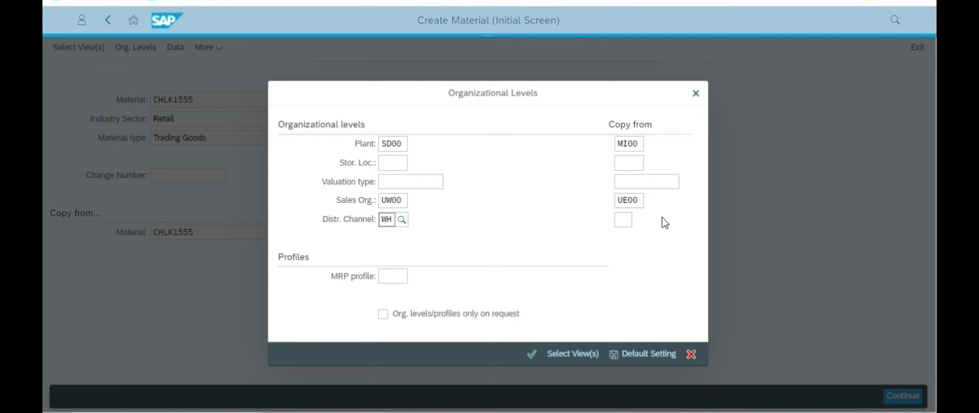
{"action": "left_click", "coordinate": [626, 220]}
{"action": "type", "text": "W"}
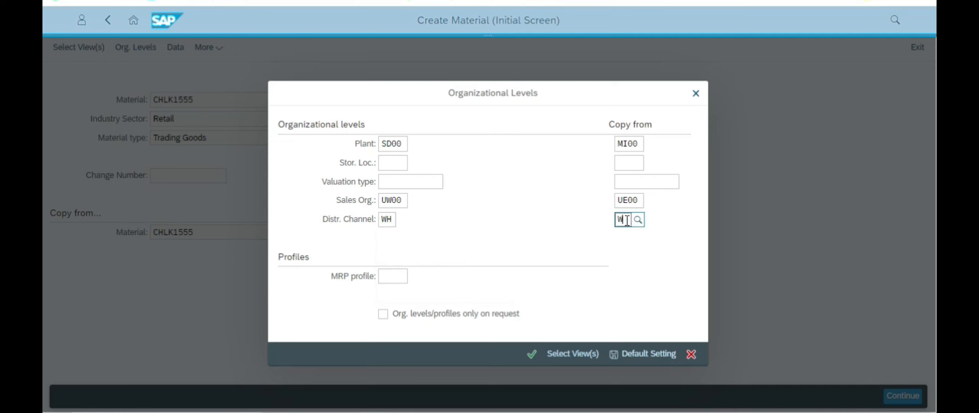
{"action": "key", "text": "alt+Tab"}
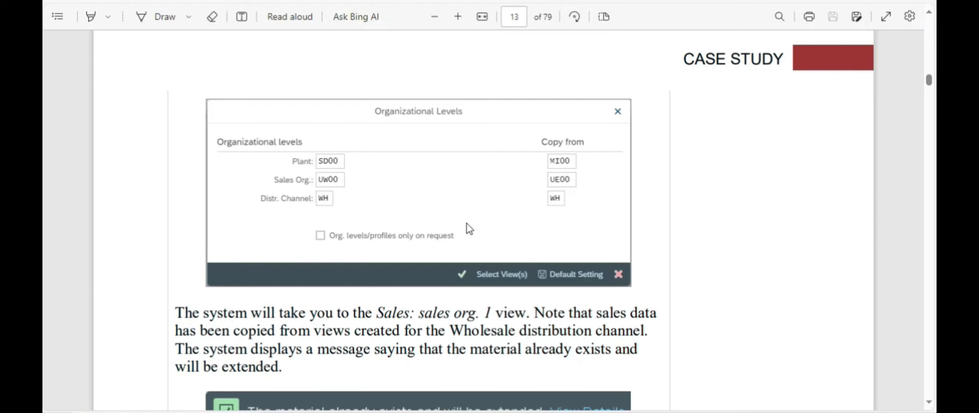
{"action": "scroll", "coordinate": [468, 223], "scroll_direction": "down", "scroll_amount": 1}
{"action": "key", "text": "alt+Tab"}
Step: Confirm the views and organizational levels to reach CHLK1555's Sales: sales org. 1 data
{"action": "left_click", "coordinate": [562, 359]}
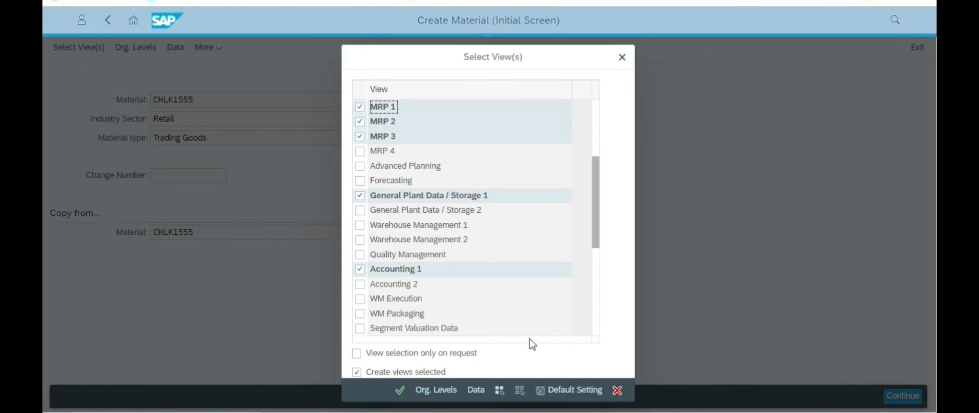
{"action": "left_click", "coordinate": [400, 390]}
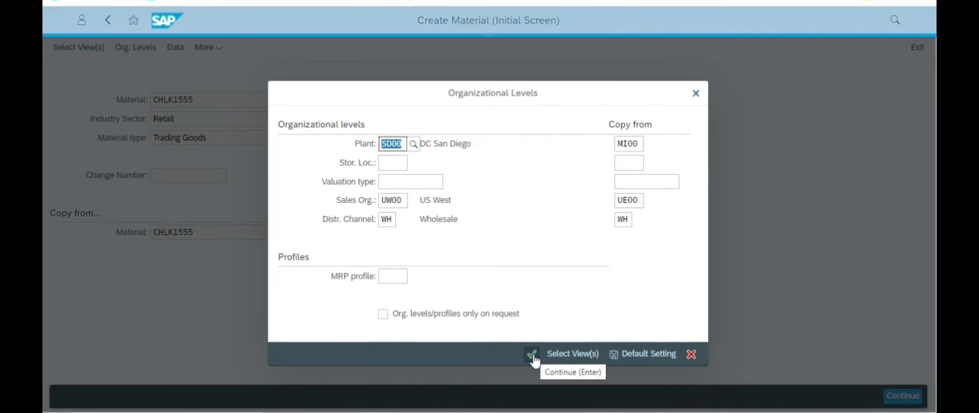
{"action": "left_click", "coordinate": [535, 361]}
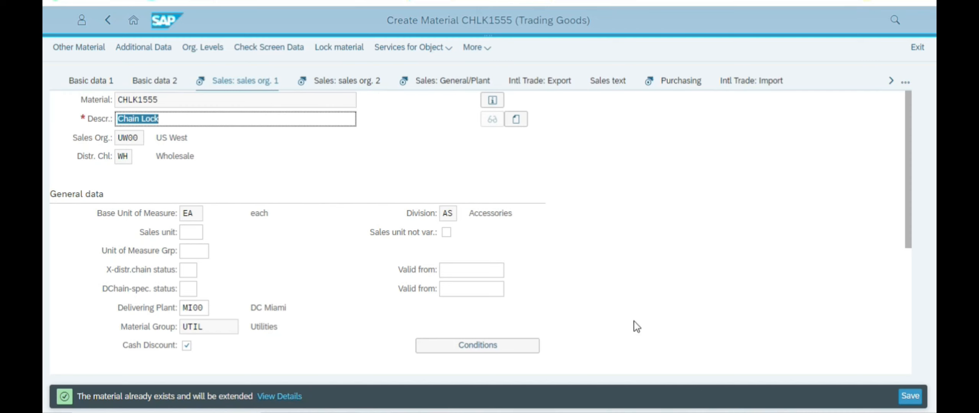
{"action": "key", "text": "alt+Tab"}
{"action": "scroll", "coordinate": [673, 337], "scroll_direction": "down", "scroll_amount": 3}
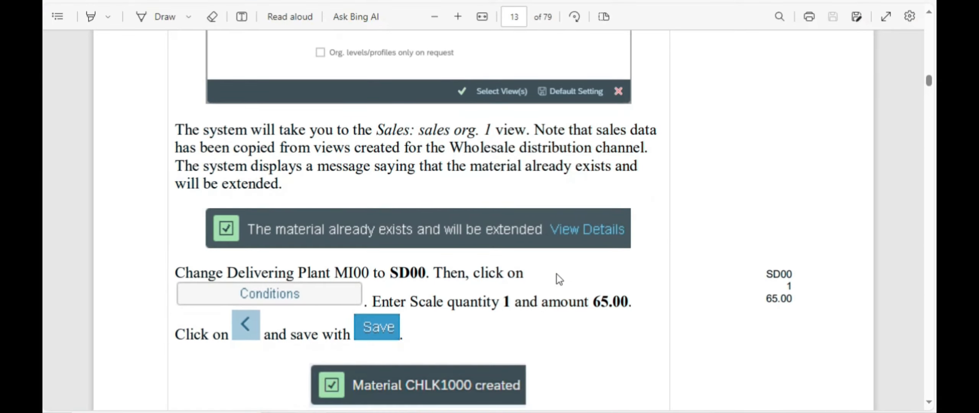
{"action": "scroll", "coordinate": [341, 278], "scroll_direction": "down", "scroll_amount": 2}
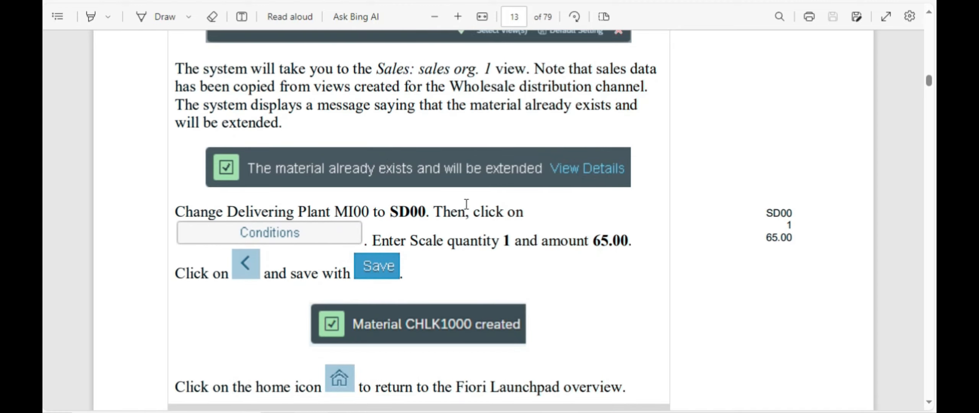
{"action": "scroll", "coordinate": [456, 219], "scroll_direction": "up", "scroll_amount": 2}
{"action": "scroll", "coordinate": [548, 228], "scroll_direction": "down", "scroll_amount": 2}
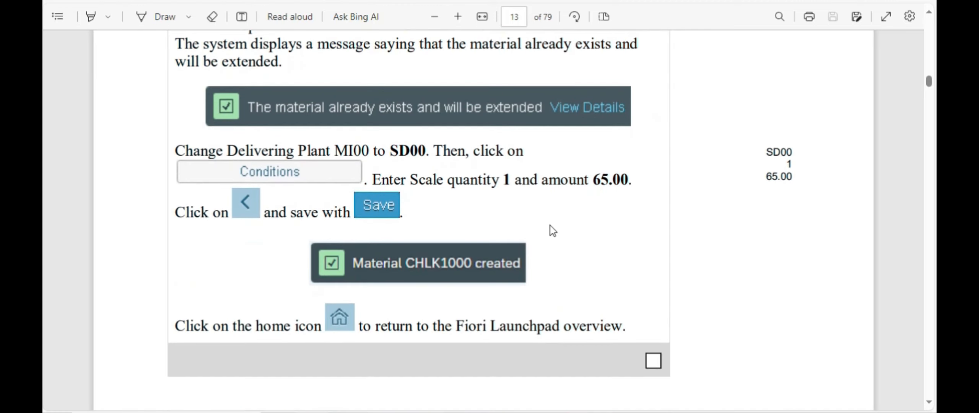
{"action": "scroll", "coordinate": [554, 216], "scroll_direction": "up", "scroll_amount": 1}
{"action": "key", "text": "alt+Tab"}
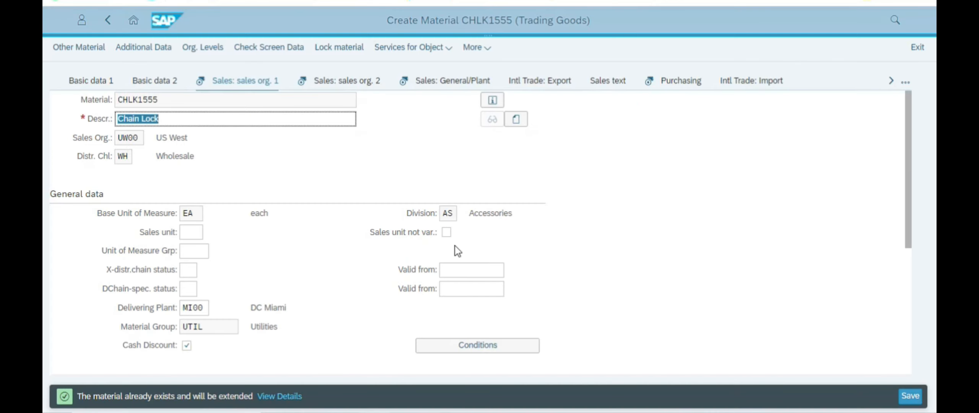
Step: Replace the delivering plant MI00 with SD00 on the sales org. 1 view
{"action": "key", "text": "alt+Tab"}
{"action": "scroll", "coordinate": [291, 210], "scroll_direction": "up", "scroll_amount": 2}
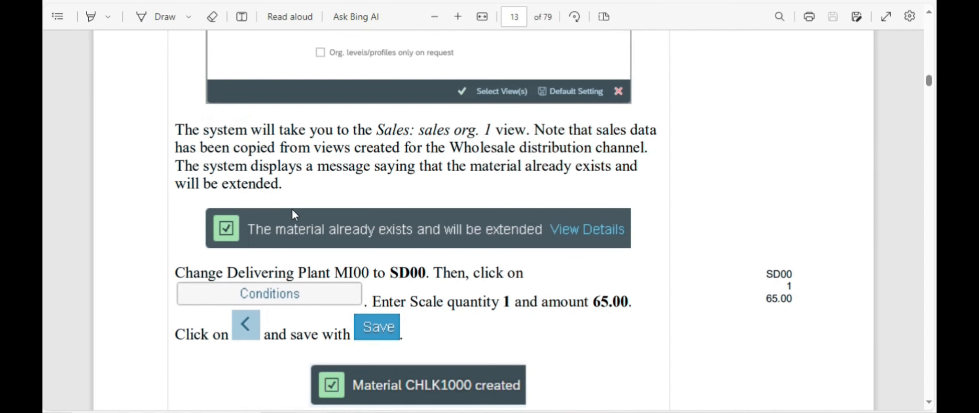
{"action": "scroll", "coordinate": [294, 209], "scroll_direction": "down", "scroll_amount": 2}
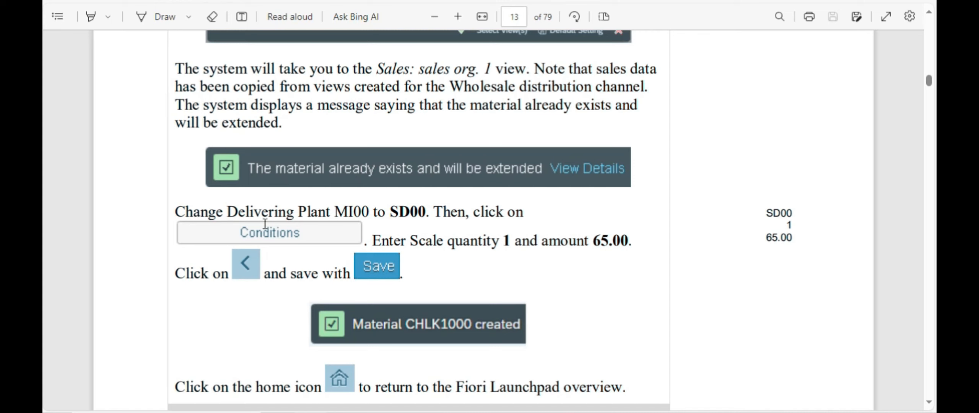
{"action": "key", "text": "alt+Tab"}
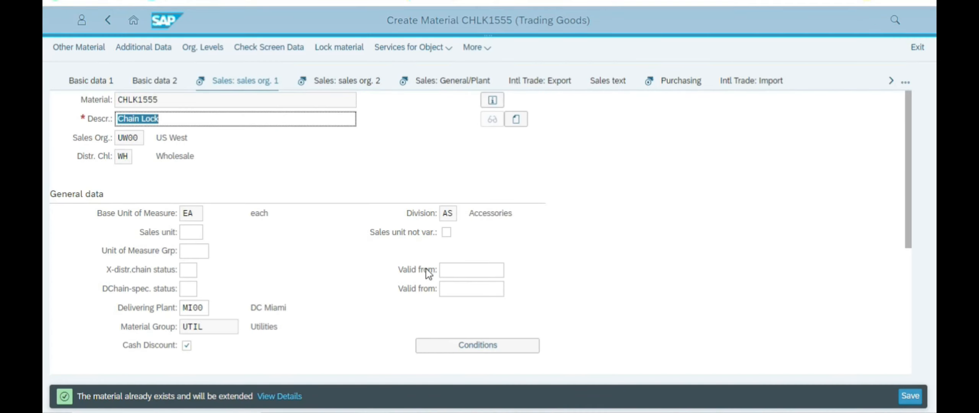
{"action": "scroll", "coordinate": [298, 234], "scroll_direction": "down", "scroll_amount": 3}
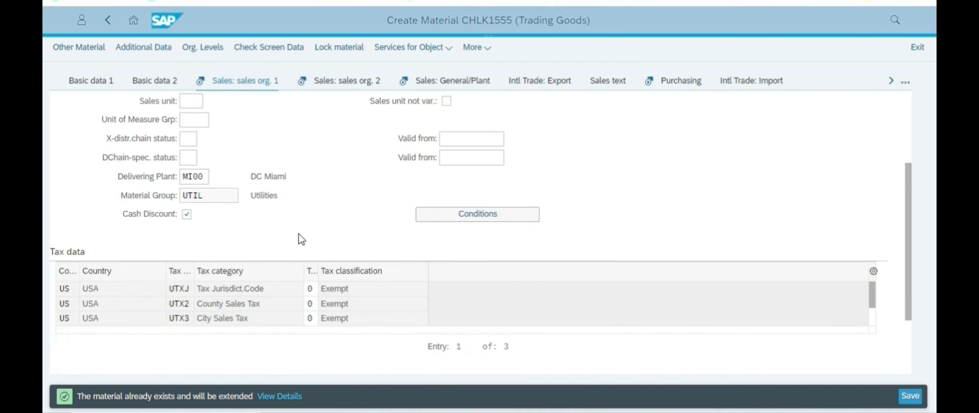
{"action": "key", "text": "Return"}
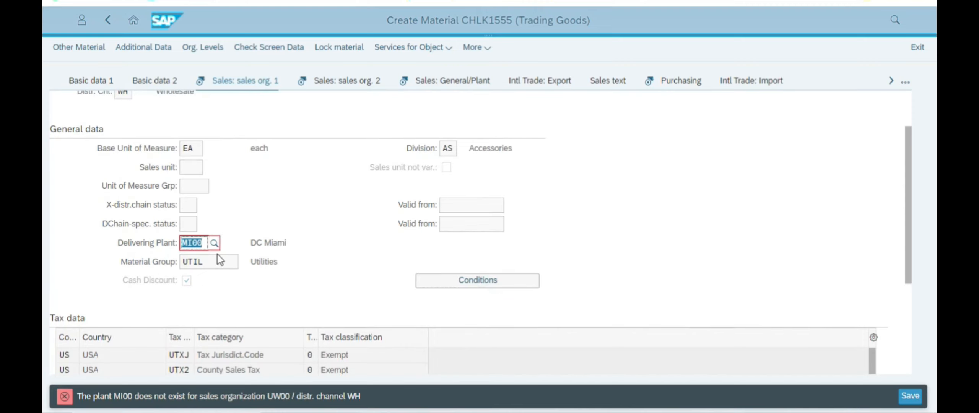
{"action": "key", "text": "alt+Tab"}
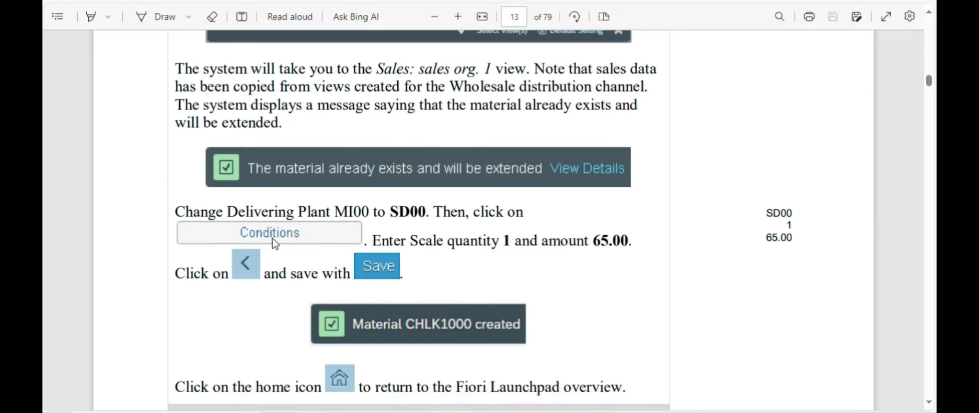
{"action": "key", "text": "alt+Tab"}
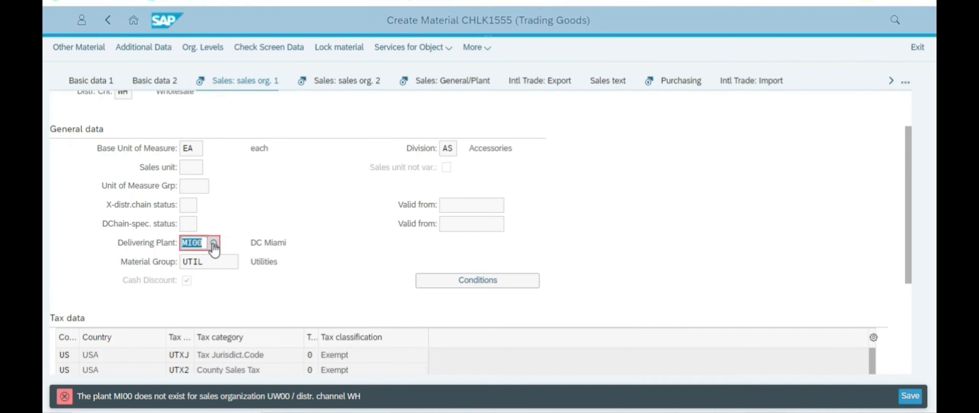
{"action": "type", "text": "SD"}
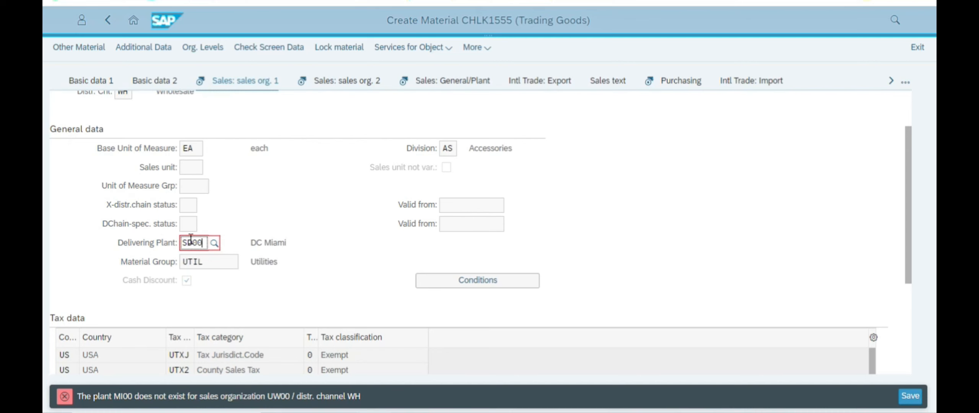
{"action": "key", "text": "alt+Tab"}
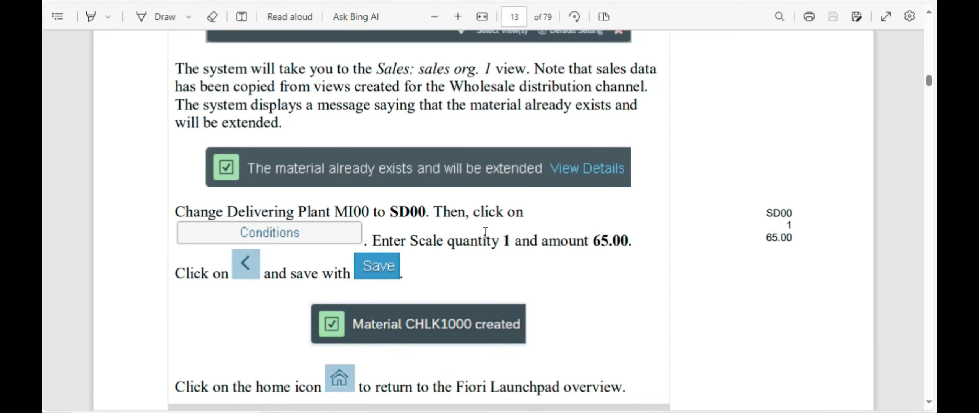
{"action": "key", "text": "alt+Tab"}
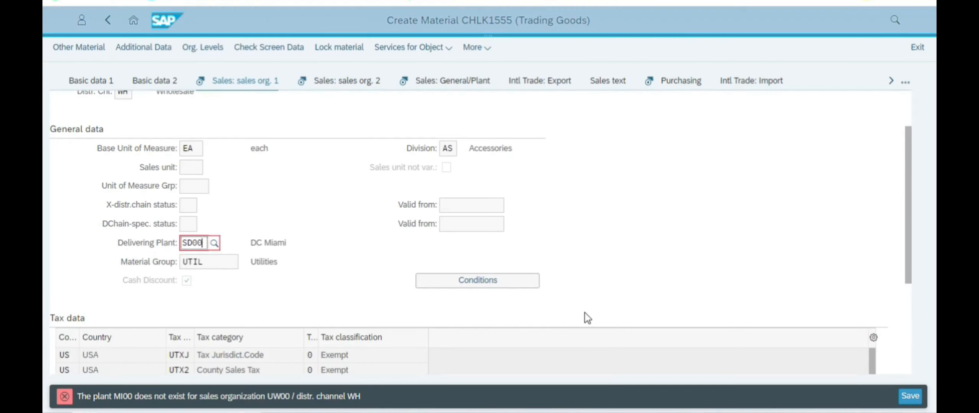
Step: Enter a PR00 condition amount of 65 USD in the price scales
{"action": "left_click", "coordinate": [491, 282]}
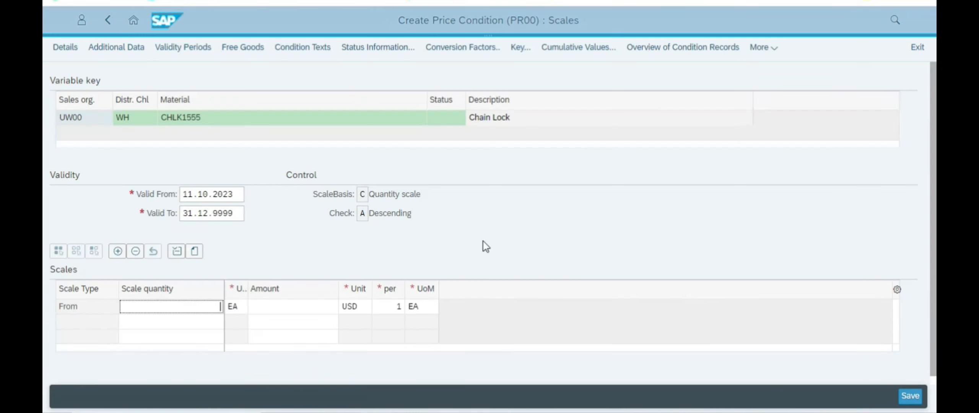
{"action": "key", "text": "alt+Tab"}
{"action": "key", "text": "alt+Tab"}
{"action": "left_click", "coordinate": [300, 311]}
{"action": "type", "text": "65"}
Step: Return to the material and save the extended CHLK1555
{"action": "key", "text": "alt+Tab"}
{"action": "scroll", "coordinate": [494, 255], "scroll_direction": "down", "scroll_amount": 1}
{"action": "key", "text": "alt+Tab"}
{"action": "left_click", "coordinate": [107, 21]}
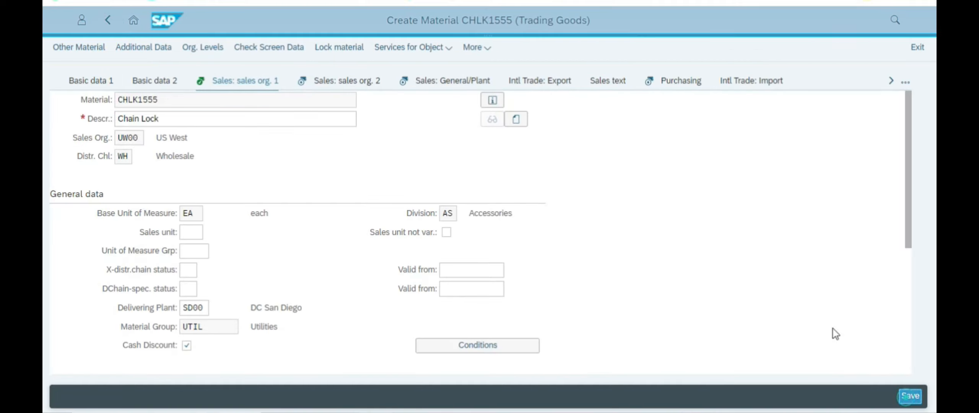
{"action": "key", "text": "ctrl+s"}
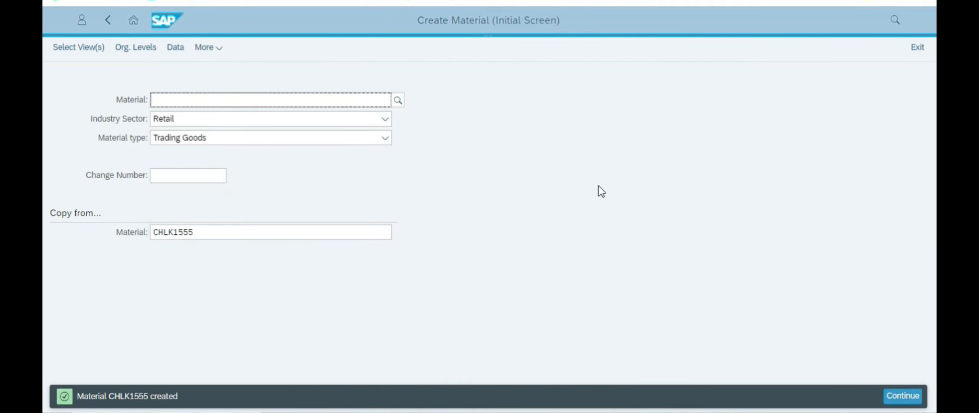
Step: Note material number CHLK1555, then go to the launchpad home, confirming leaving with unsaved data
{"action": "double_click", "coordinate": [136, 397]}
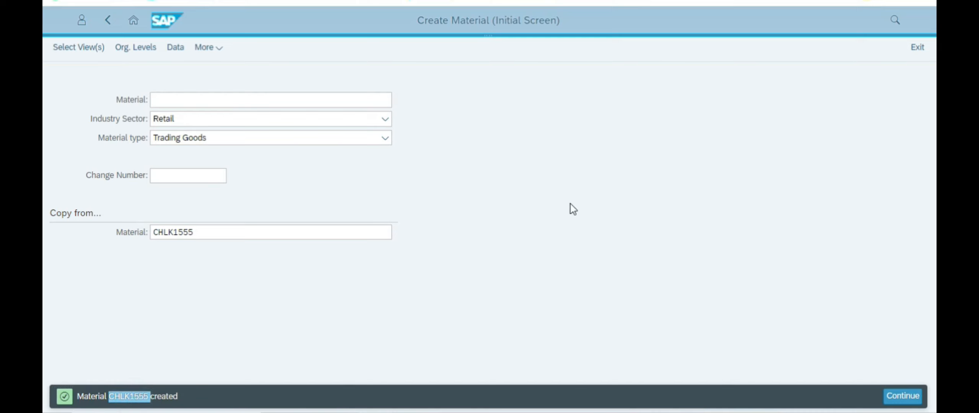
{"action": "key", "text": "alt+Tab"}
{"action": "scroll", "coordinate": [428, 223], "scroll_direction": "up", "scroll_amount": 2}
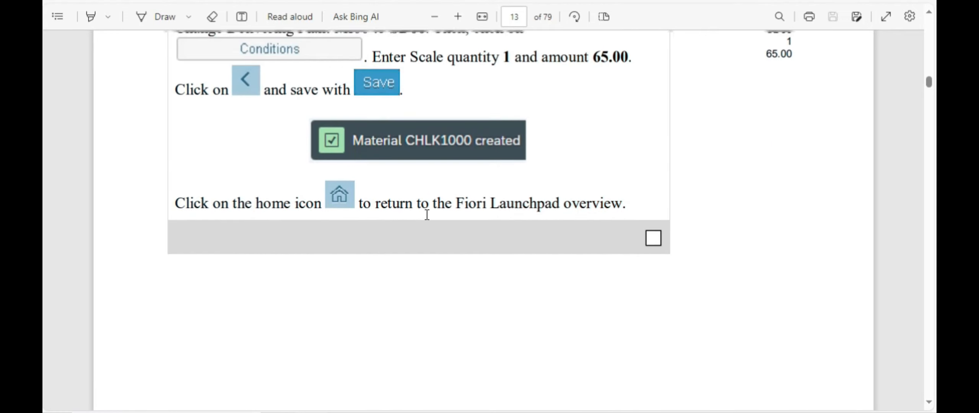
{"action": "key", "text": "alt+Tab"}
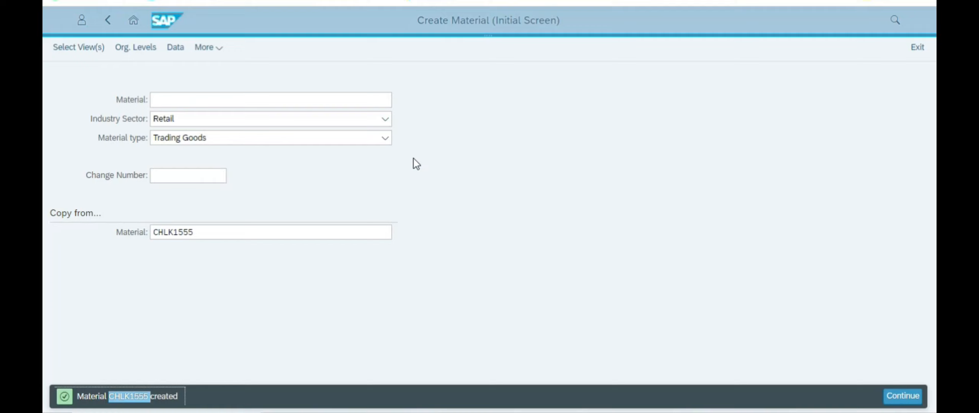
{"action": "left_click", "coordinate": [134, 20]}
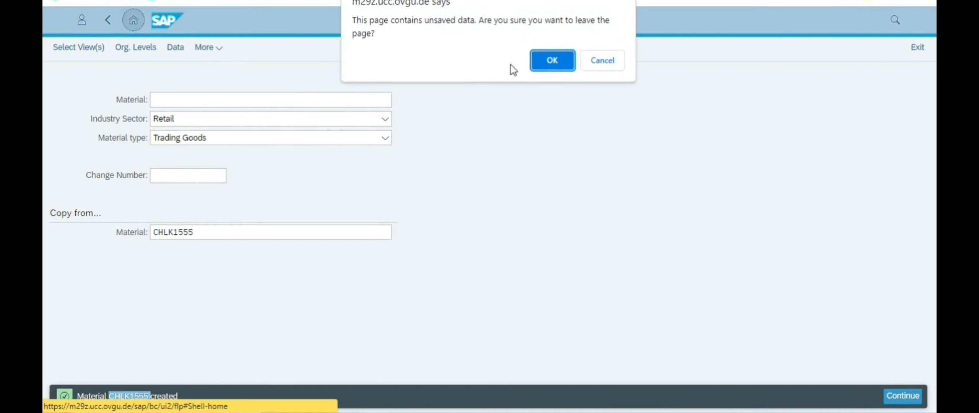
{"action": "left_click", "coordinate": [540, 60]}
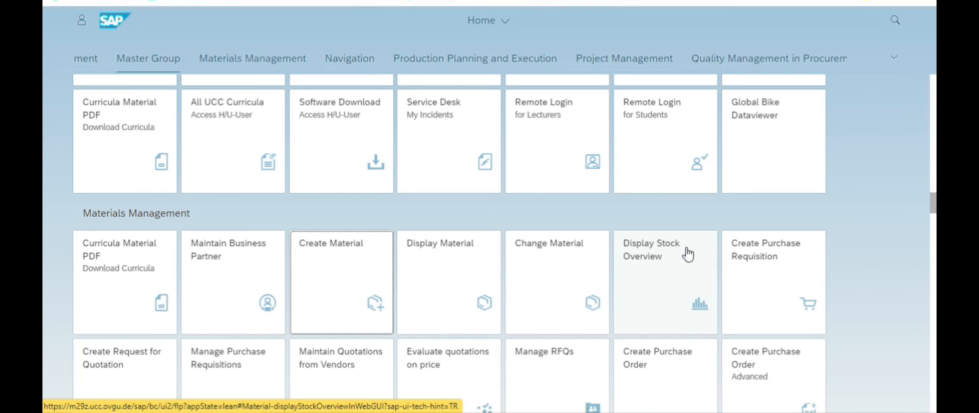
Step: After checking the PDF guide, find 'Display Stock' on the launchpad and open Display Stock Overview
{"action": "key", "text": "alt+Tab"}
{"action": "scroll", "coordinate": [538, 245], "scroll_direction": "down", "scroll_amount": 10}
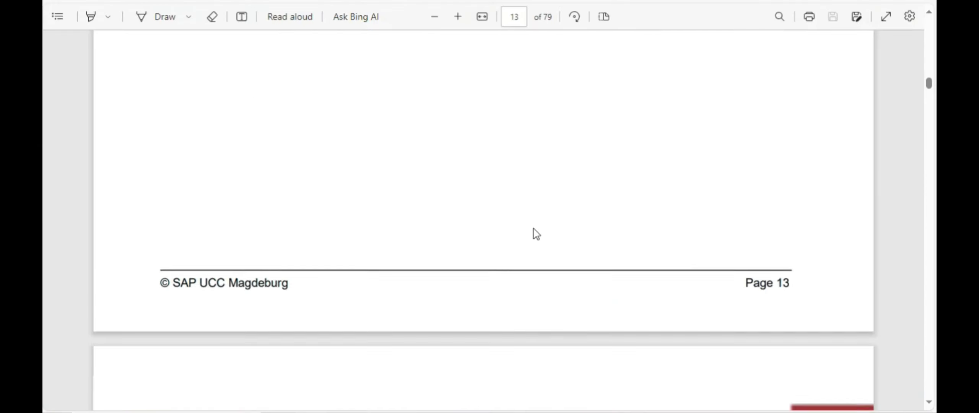
{"action": "scroll", "coordinate": [551, 227], "scroll_direction": "down", "scroll_amount": 3}
{"action": "scroll", "coordinate": [547, 203], "scroll_direction": "down", "scroll_amount": 8}
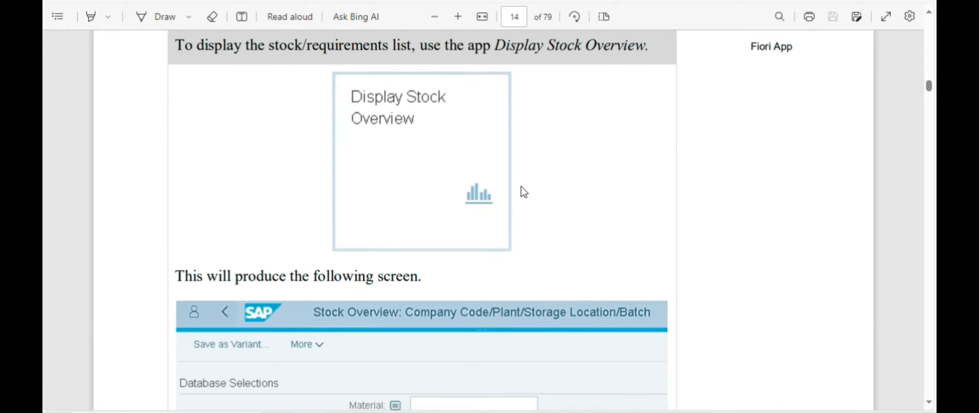
{"action": "scroll", "coordinate": [522, 187], "scroll_direction": "down", "scroll_amount": 4}
{"action": "scroll", "coordinate": [516, 189], "scroll_direction": "up", "scroll_amount": 2}
{"action": "scroll", "coordinate": [522, 179], "scroll_direction": "up", "scroll_amount": 2}
{"action": "key", "text": "alt+Tab"}
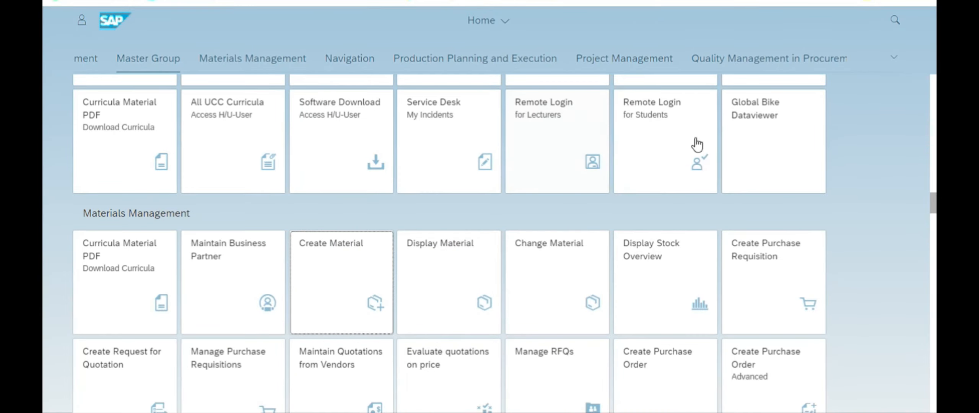
{"action": "key", "text": "ctrl+f"}
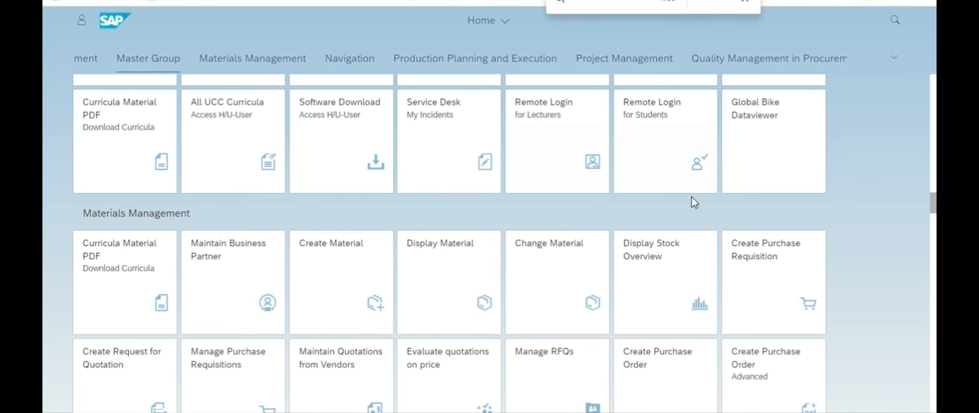
{"action": "type", "text": "Displa"}
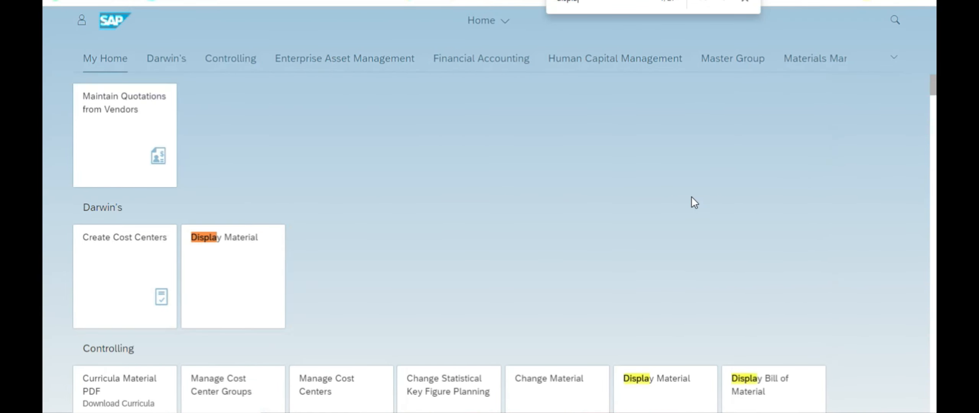
{"action": "type", "text": "y Stoc"}
{"action": "left_click", "coordinate": [650, 275]}
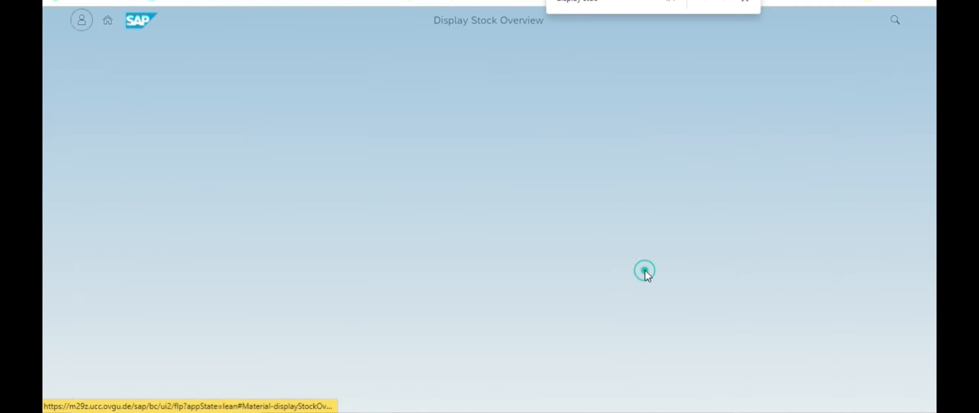
Step: Review the selection screen and select material CHLK1555 in the Material field
{"action": "left_click", "coordinate": [267, 119]}
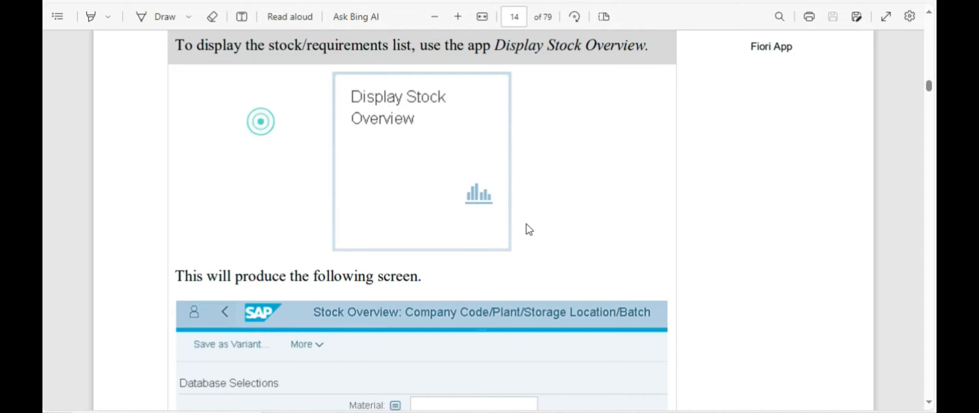
{"action": "scroll", "coordinate": [526, 225], "scroll_direction": "down", "scroll_amount": 4}
{"action": "scroll", "coordinate": [388, 260], "scroll_direction": "down", "scroll_amount": 2}
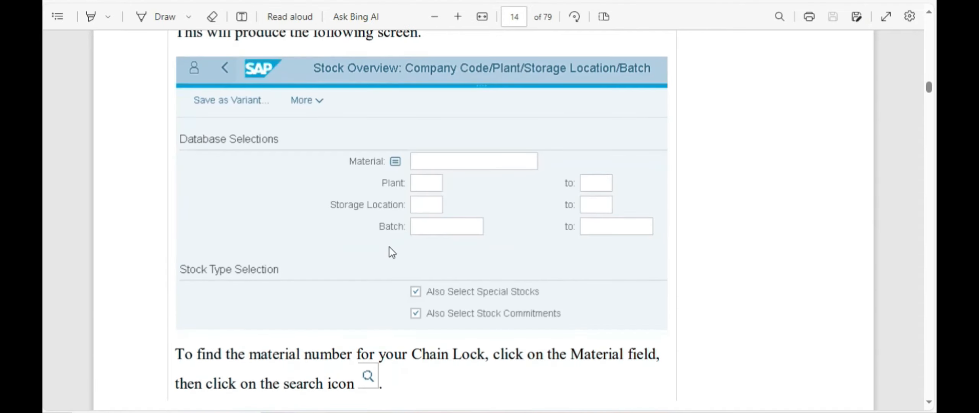
{"action": "scroll", "coordinate": [389, 251], "scroll_direction": "down", "scroll_amount": 5}
{"action": "scroll", "coordinate": [392, 243], "scroll_direction": "down", "scroll_amount": 10}
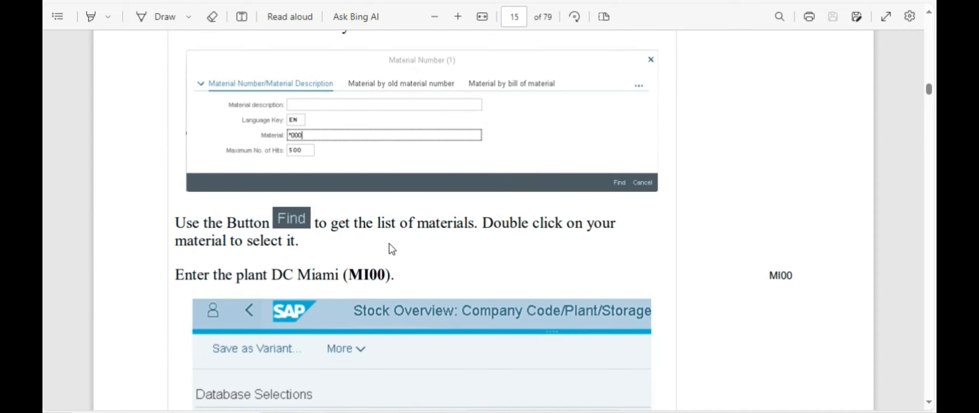
{"action": "scroll", "coordinate": [293, 116], "scroll_direction": "up", "scroll_amount": 2}
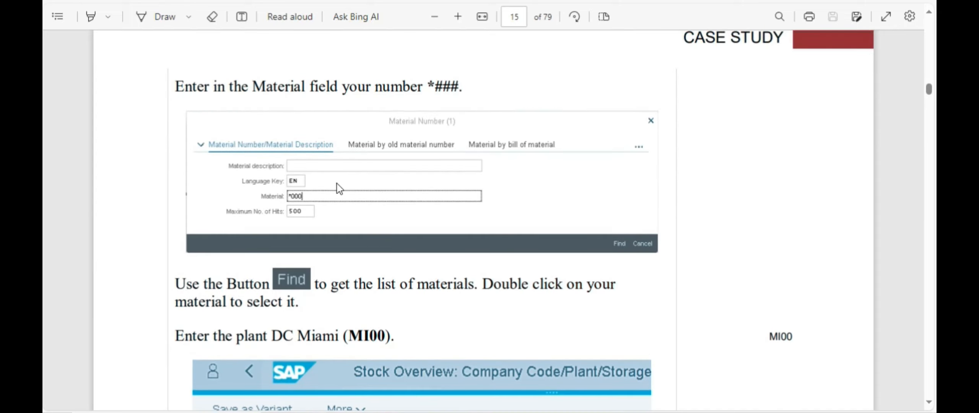
{"action": "scroll", "coordinate": [438, 145], "scroll_direction": "up", "scroll_amount": 10}
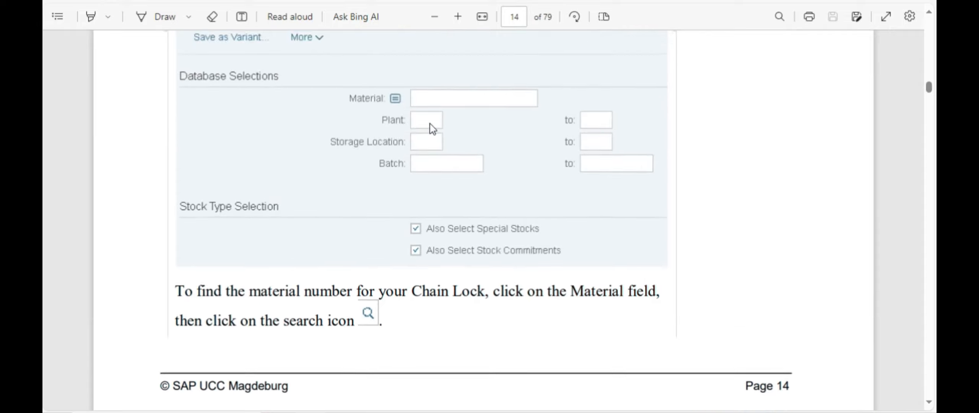
{"action": "scroll", "coordinate": [431, 127], "scroll_direction": "down", "scroll_amount": 7}
{"action": "scroll", "coordinate": [358, 198], "scroll_direction": "down", "scroll_amount": 7}
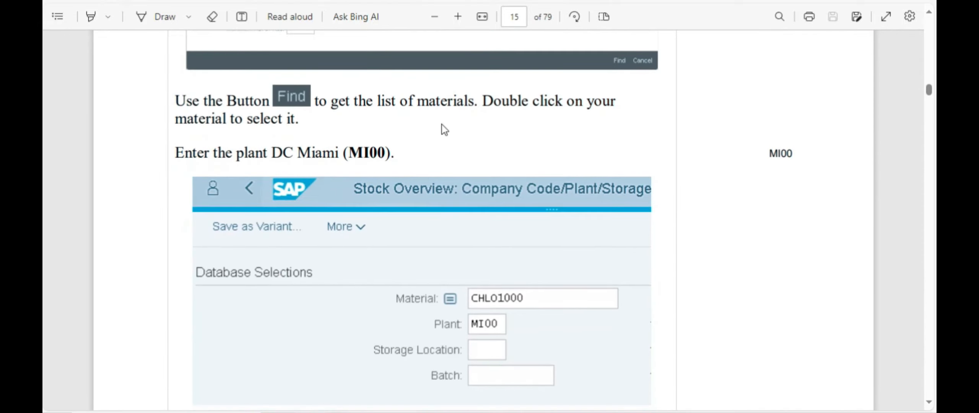
{"action": "scroll", "coordinate": [474, 253], "scroll_direction": "down", "scroll_amount": 2}
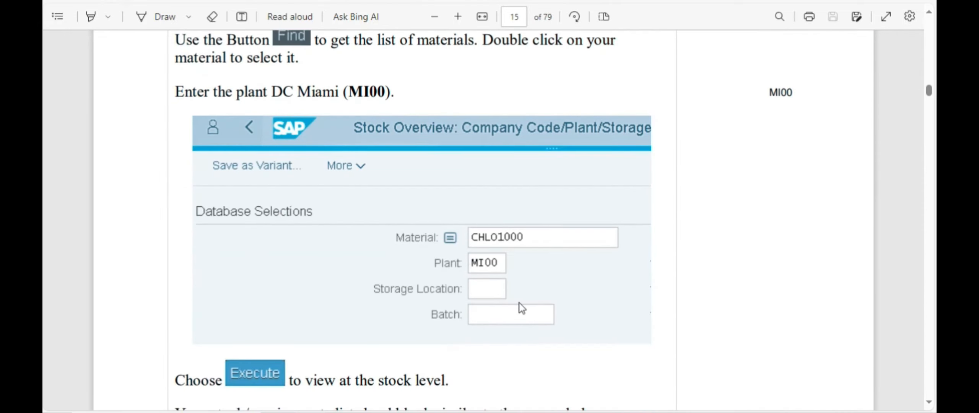
{"action": "scroll", "coordinate": [522, 306], "scroll_direction": "down", "scroll_amount": 4}
{"action": "scroll", "coordinate": [503, 149], "scroll_direction": "down", "scroll_amount": 2}
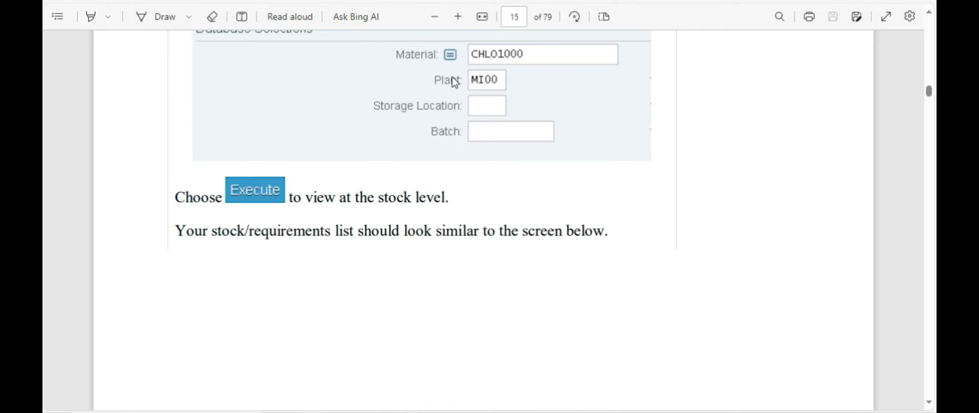
{"action": "left_click", "coordinate": [318, 100]}
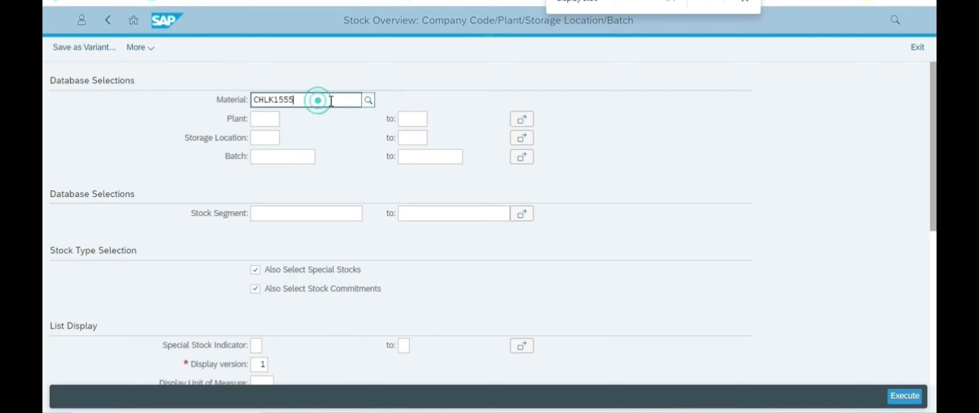
{"action": "double_click", "coordinate": [331, 101]}
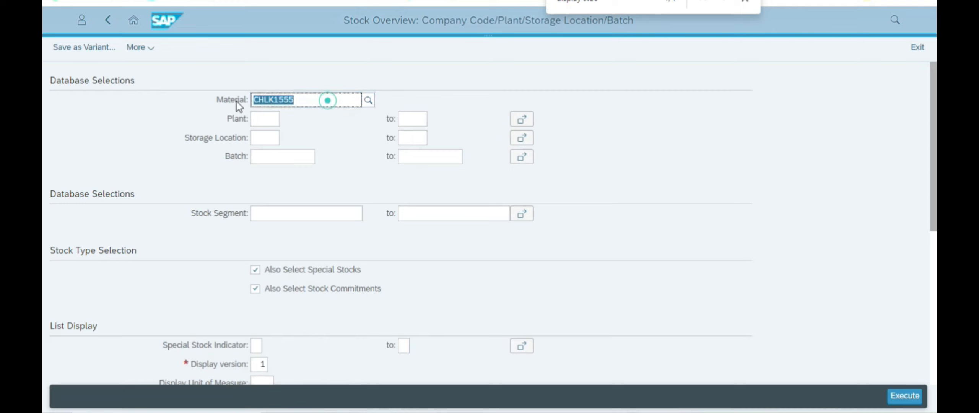
Step: Enter plant MI00 on the selection screen, checking it against the PDF guide
{"action": "left_click", "coordinate": [264, 119]}
{"action": "type", "text": "MI00"}
{"action": "left_click", "coordinate": [779, 269]}
{"action": "key", "text": "alt+Tab"}
{"action": "scroll", "coordinate": [424, 157], "scroll_direction": "up", "scroll_amount": 10}
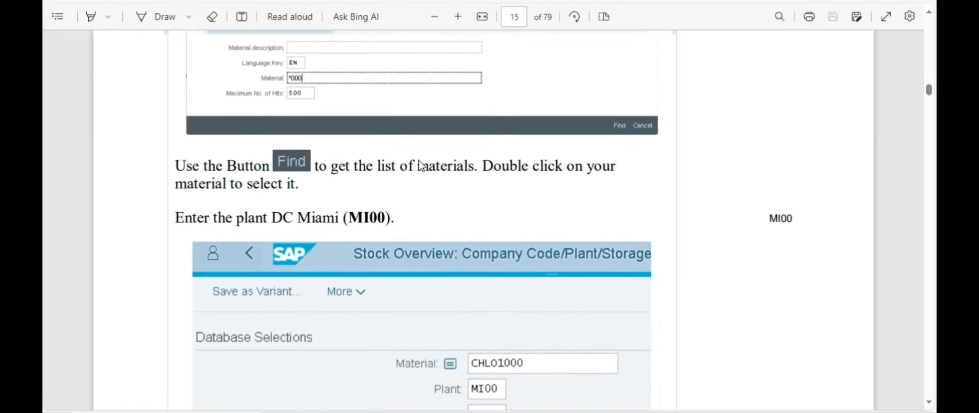
{"action": "scroll", "coordinate": [421, 165], "scroll_direction": "up", "scroll_amount": 15}
{"action": "scroll", "coordinate": [421, 164], "scroll_direction": "down", "scroll_amount": 5}
{"action": "scroll", "coordinate": [420, 165], "scroll_direction": "down", "scroll_amount": 12}
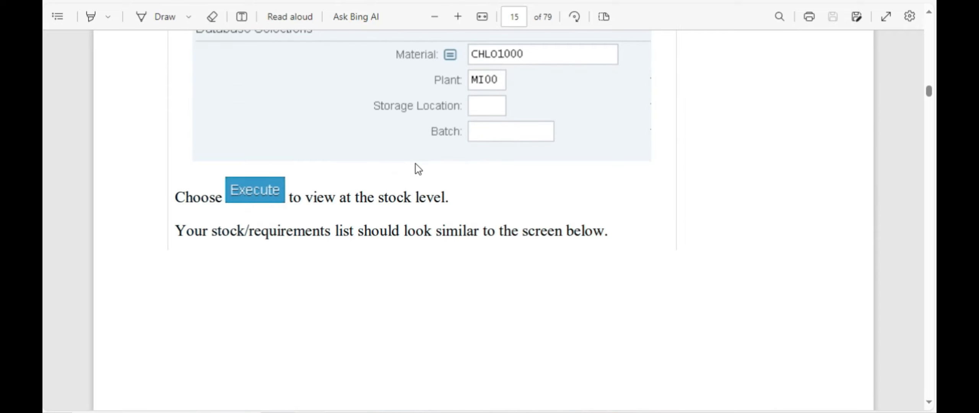
{"action": "key", "text": "alt+Tab"}
Step: Execute the stock overview for CHLK1555 and compare the Basic List with the guide
{"action": "left_click", "coordinate": [270, 120]}
{"action": "left_click", "coordinate": [301, 99]}
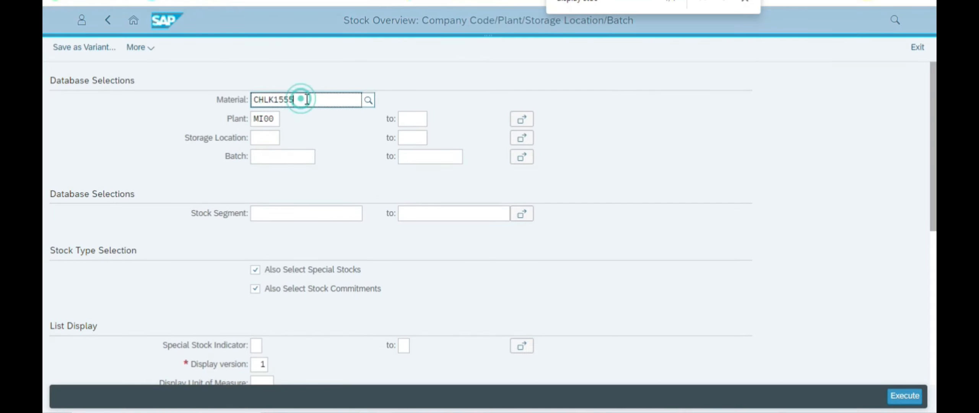
{"action": "left_click", "coordinate": [906, 396]}
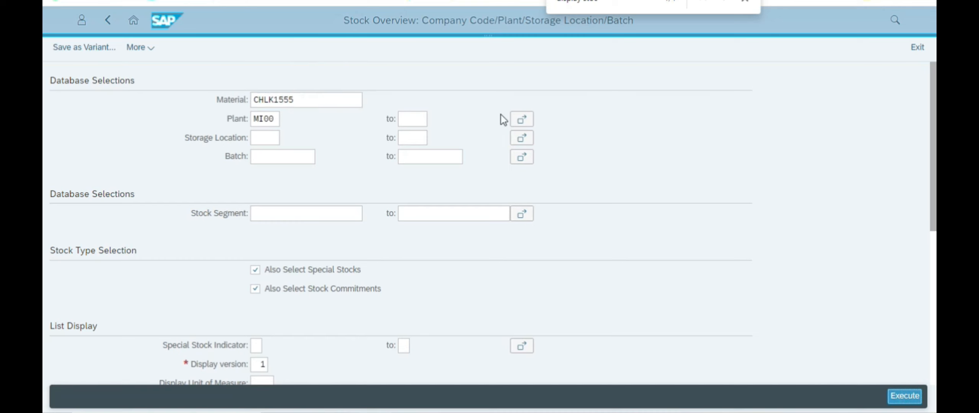
{"action": "left_click", "coordinate": [146, 339]}
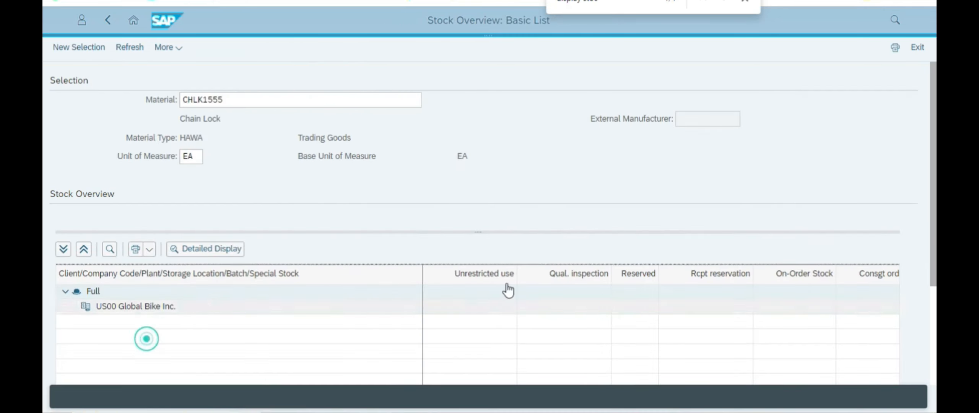
{"action": "key", "text": "alt+Tab"}
{"action": "scroll", "coordinate": [358, 228], "scroll_direction": "up", "scroll_amount": 1}
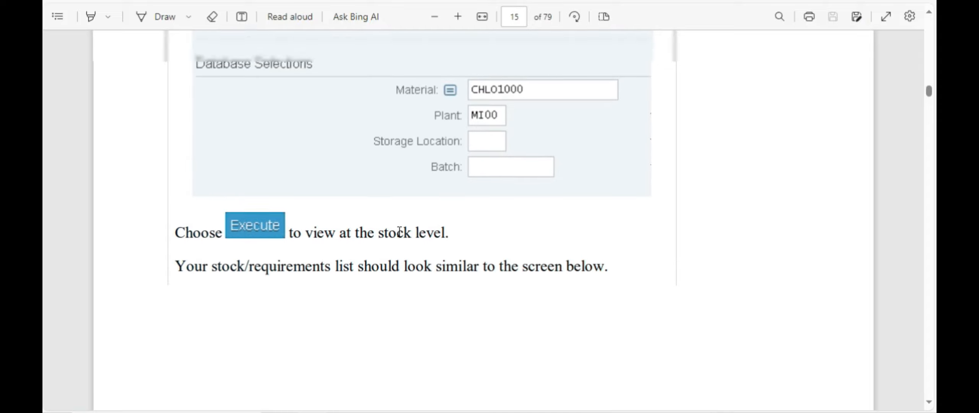
{"action": "scroll", "coordinate": [400, 232], "scroll_direction": "down", "scroll_amount": 5}
{"action": "scroll", "coordinate": [399, 232], "scroll_direction": "down", "scroll_amount": 15}
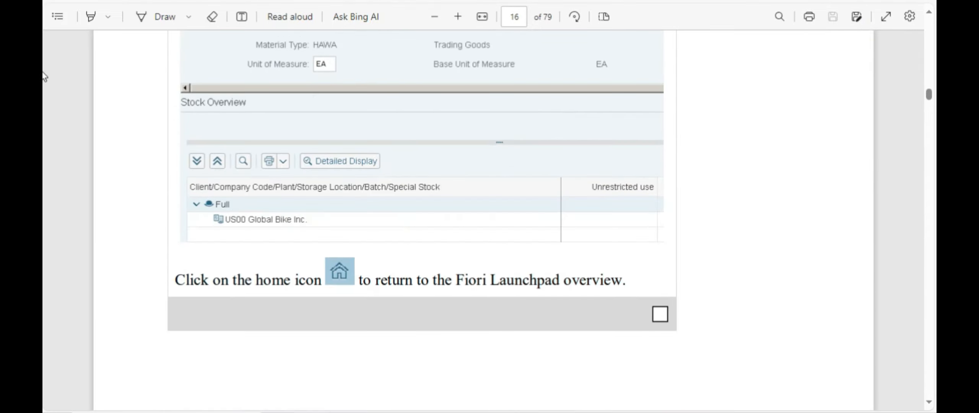
{"action": "scroll", "coordinate": [435, 213], "scroll_direction": "up", "scroll_amount": 3}
{"action": "scroll", "coordinate": [431, 203], "scroll_direction": "down", "scroll_amount": 5}
{"action": "key", "text": "alt+Tab"}
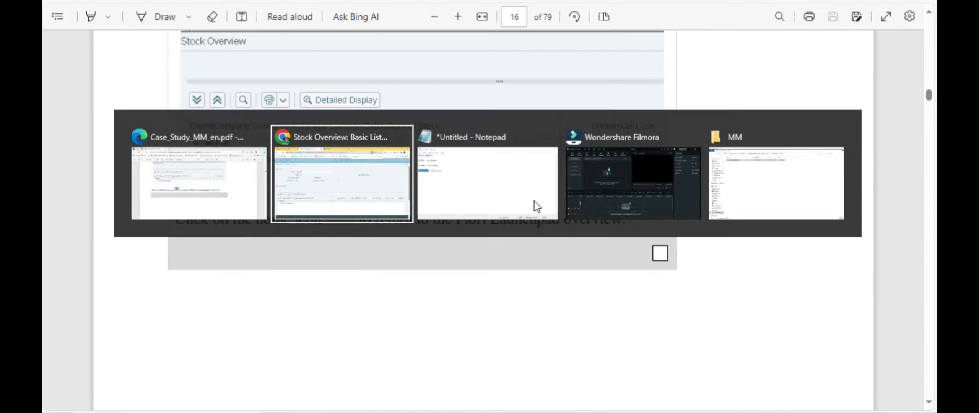
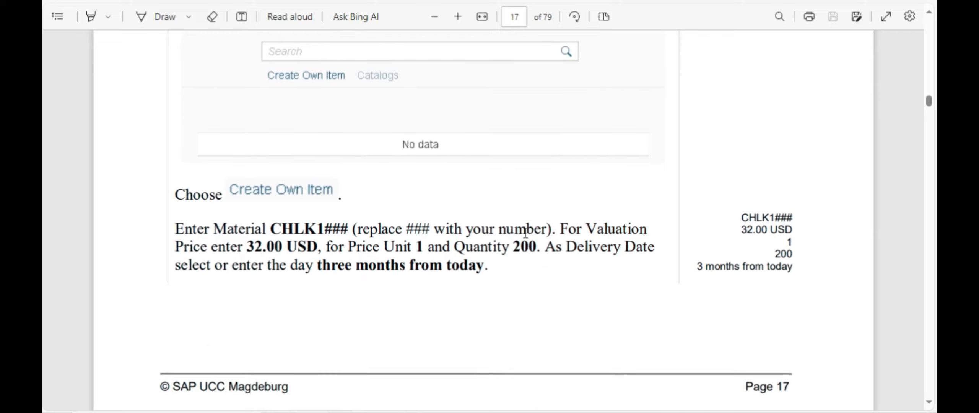
Step: Paste material CHLK1555 from the notes and choose the Chain Lock (MI00) suggestion
{"action": "key", "text": "alt+Tab"}
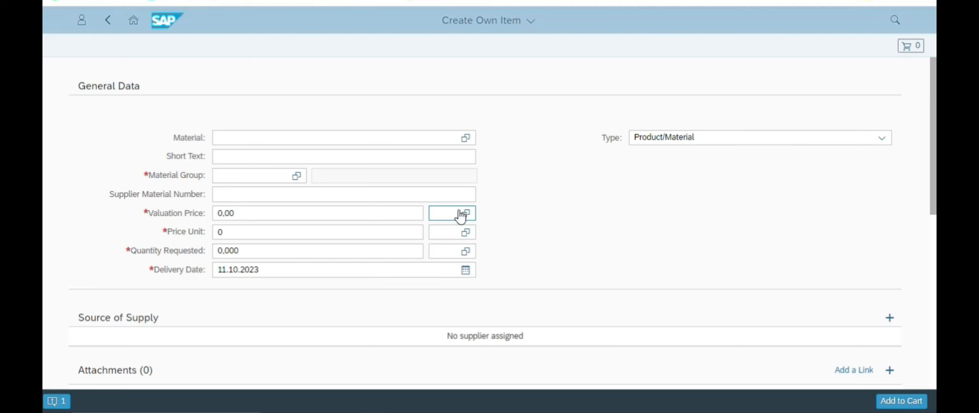
{"action": "left_click", "coordinate": [344, 137]}
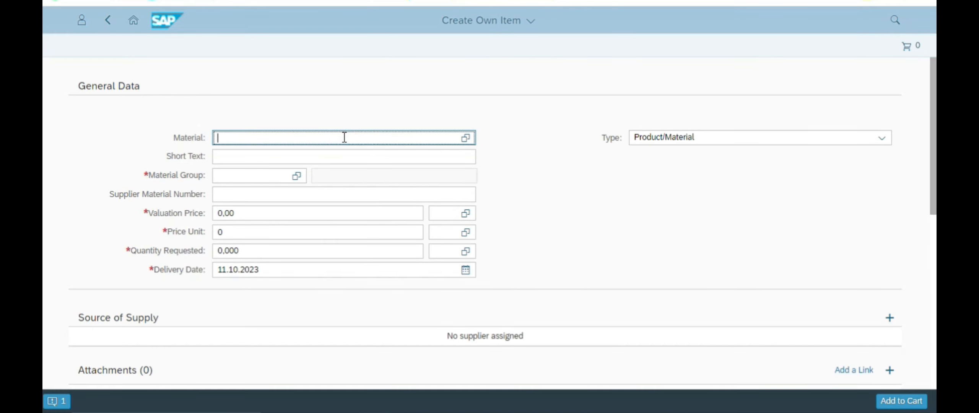
{"action": "key", "text": "alt+Tab"}
{"action": "key", "text": "alt+Tab"}
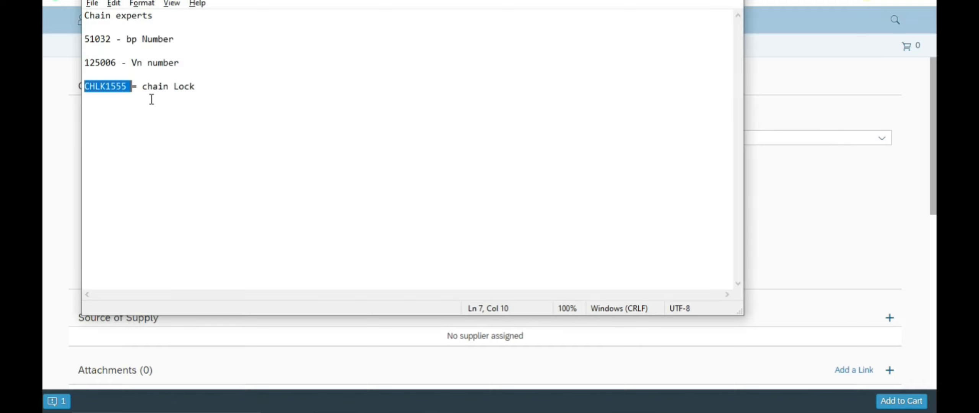
{"action": "double_click", "coordinate": [116, 88]}
{"action": "right_click", "coordinate": [116, 89]}
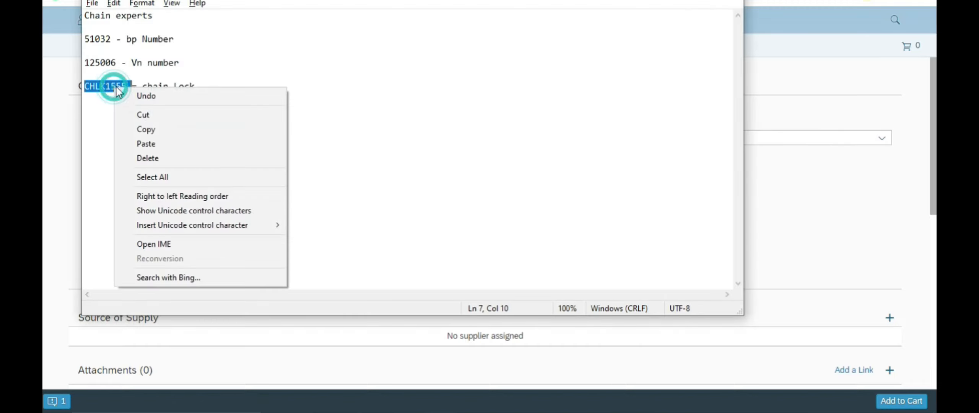
{"action": "left_click", "coordinate": [146, 130]}
{"action": "key", "text": "alt+Tab"}
{"action": "key", "text": "ctrl+v"}
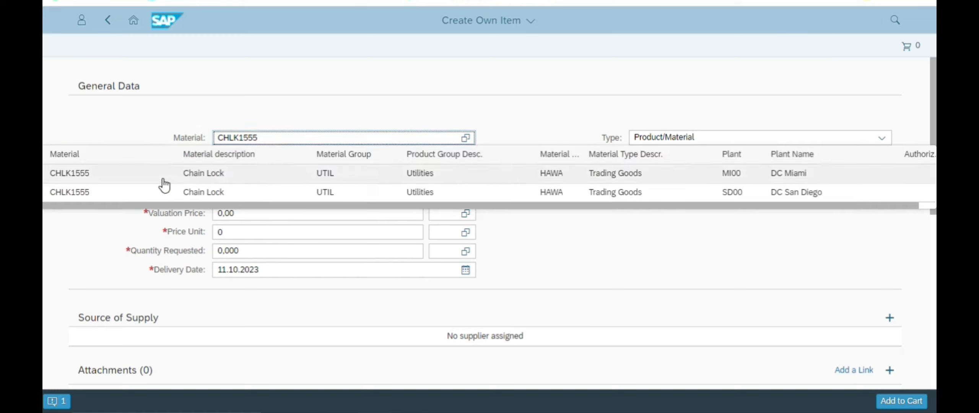
{"action": "left_click", "coordinate": [210, 177]}
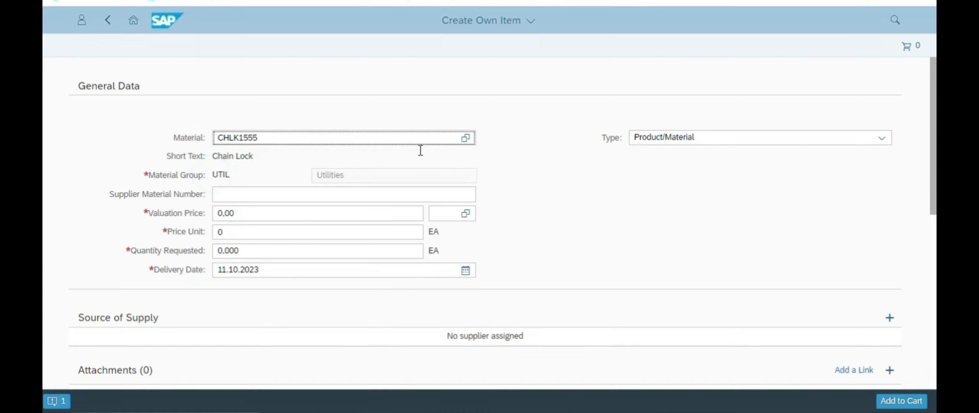
Step: Look at the material search, then scroll the case study instructions
{"action": "left_click", "coordinate": [466, 138]}
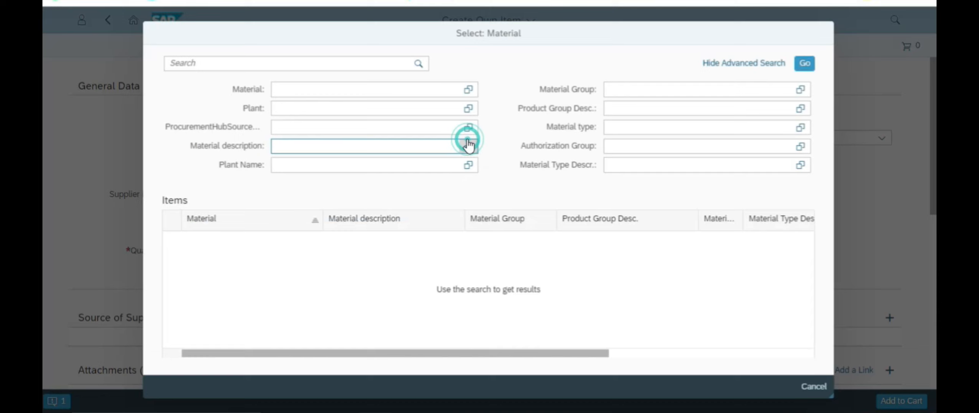
{"action": "left_click", "coordinate": [805, 388]}
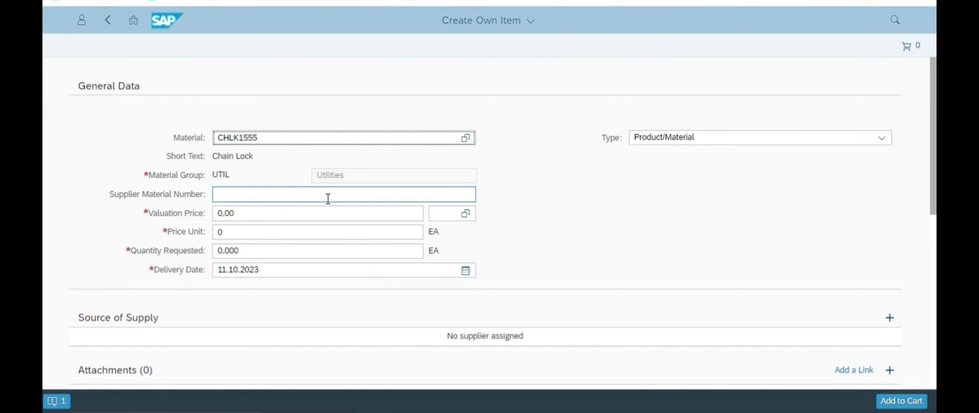
{"action": "key", "text": "alt+Tab"}
{"action": "key", "text": "alt+Tab"}
{"action": "key", "text": "alt+Tab"}
{"action": "key", "text": "Tab"}
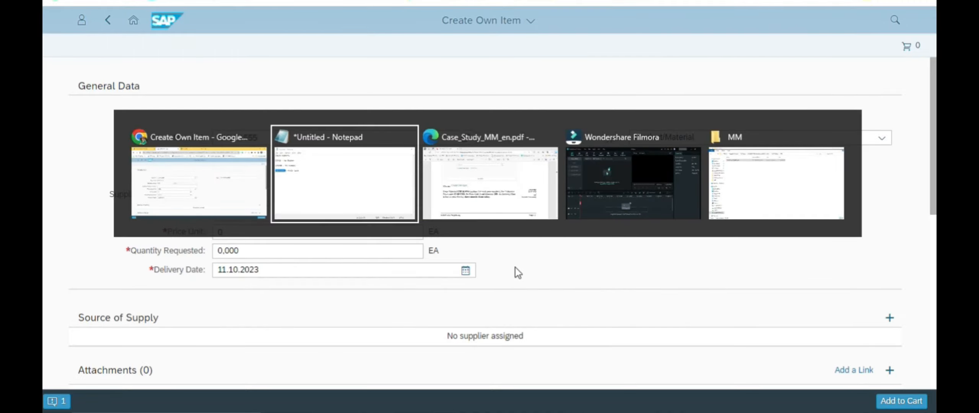
{"action": "scroll", "coordinate": [435, 215], "scroll_direction": "down", "scroll_amount": 2}
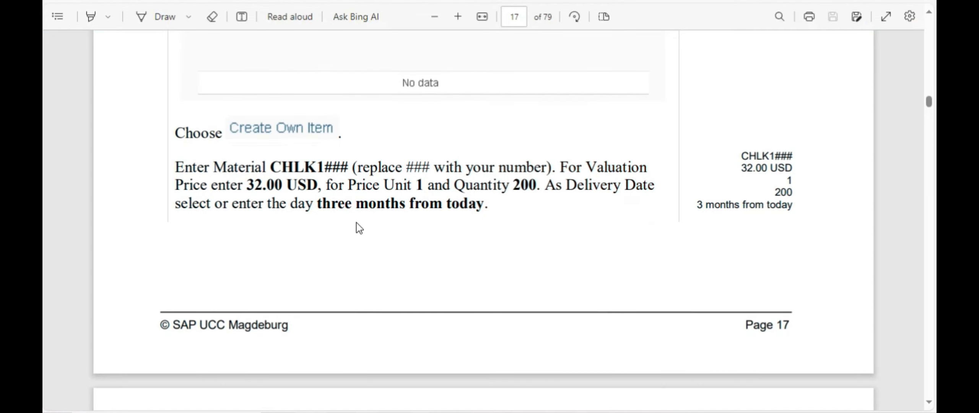
{"action": "key", "text": "alt+Tab"}
{"action": "key", "text": "alt+Tab"}
{"action": "key", "text": "alt+Tab"}
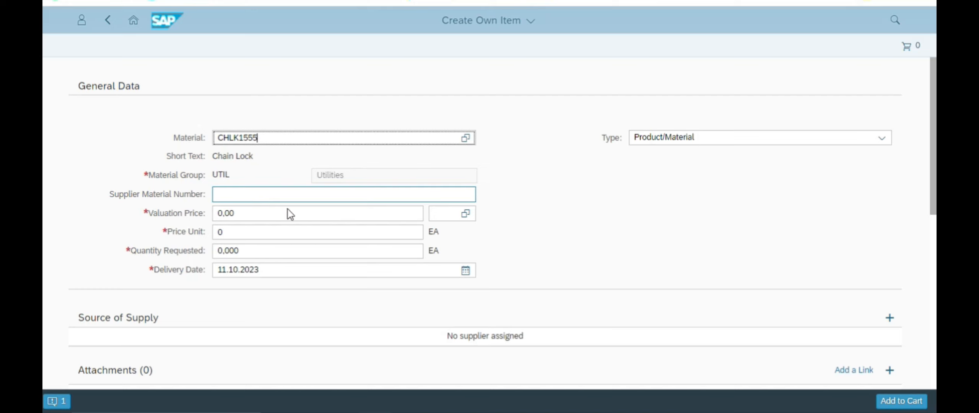
Step: Set the valuation price to 32,00 and the price unit to 1
{"action": "left_click", "coordinate": [247, 213]}
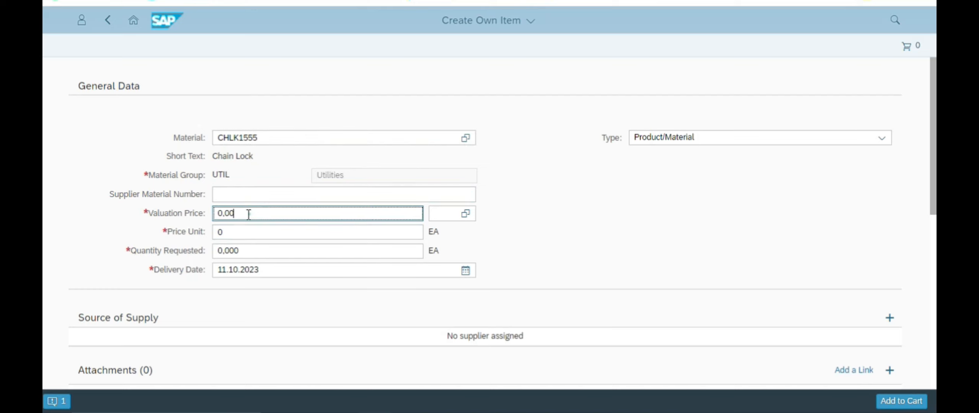
{"action": "left_click", "coordinate": [225, 214]}
{"action": "key", "text": "BackSpace"}
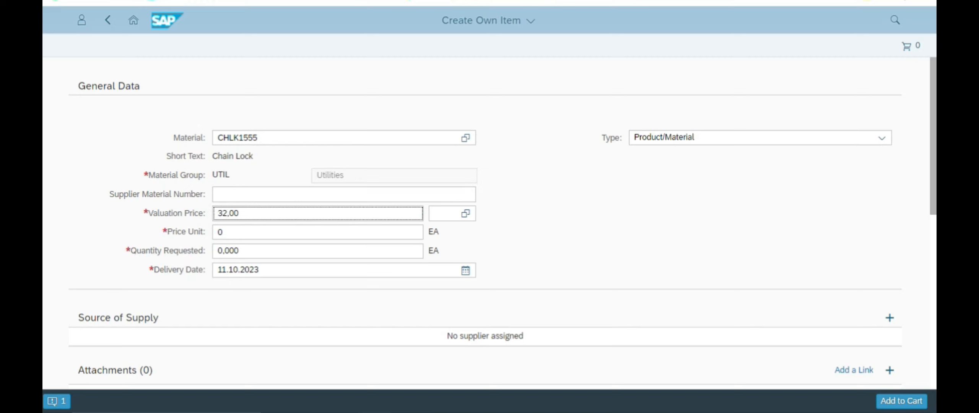
{"action": "left_click", "coordinate": [465, 214]}
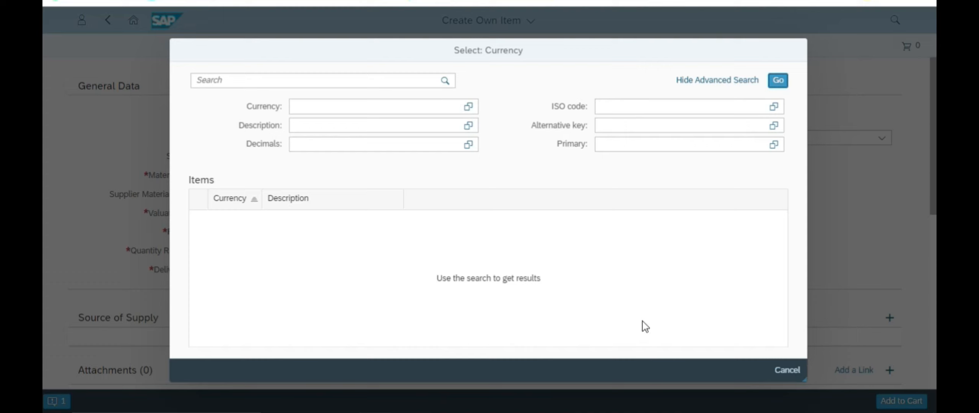
{"action": "left_click", "coordinate": [787, 373]}
{"action": "left_click", "coordinate": [618, 234]}
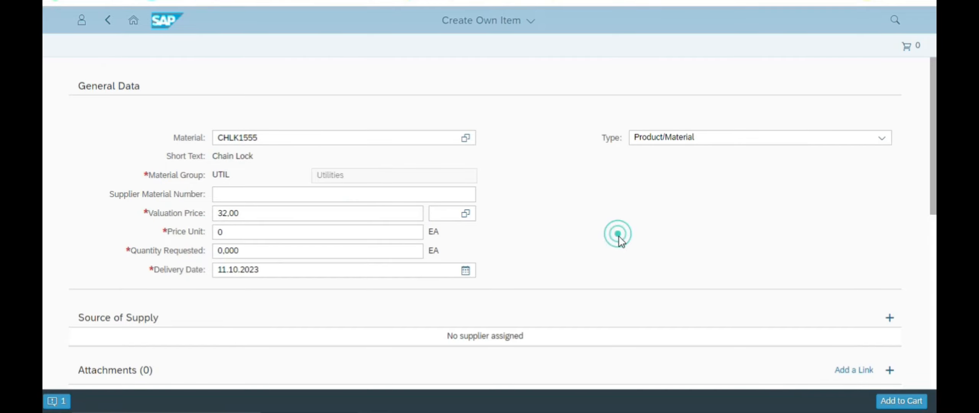
{"action": "key", "text": "alt+Tab"}
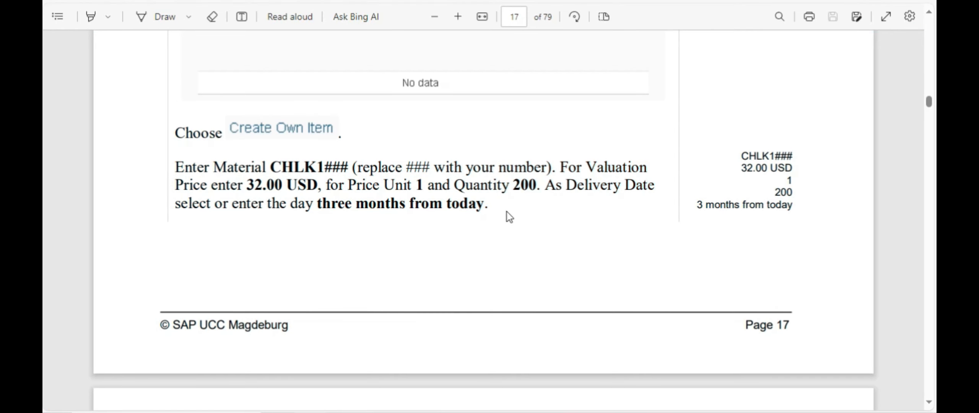
{"action": "key", "text": "alt+Tab"}
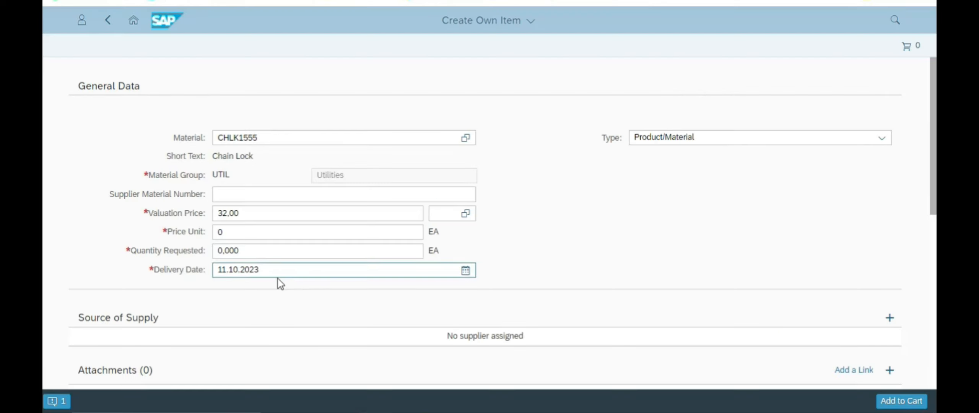
{"action": "double_click", "coordinate": [236, 232]}
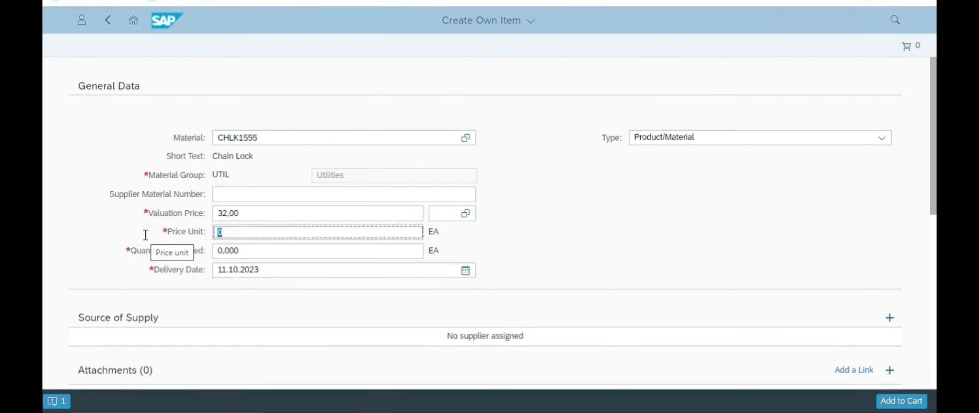
{"action": "type", "text": "1"}
{"action": "left_click", "coordinate": [600, 221]}
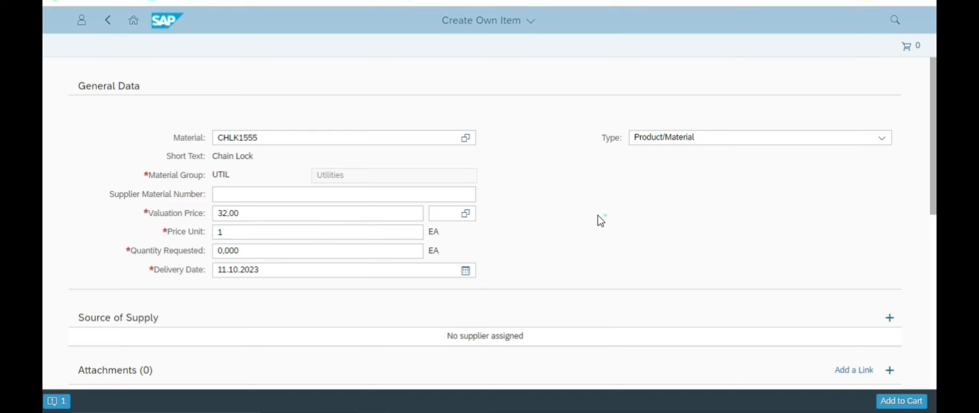
{"action": "key", "text": "alt+Tab"}
{"action": "key", "text": "alt+Tab"}
Step: Enter 200 as the Quantity Requested and check the instructions
{"action": "left_click", "coordinate": [244, 266]}
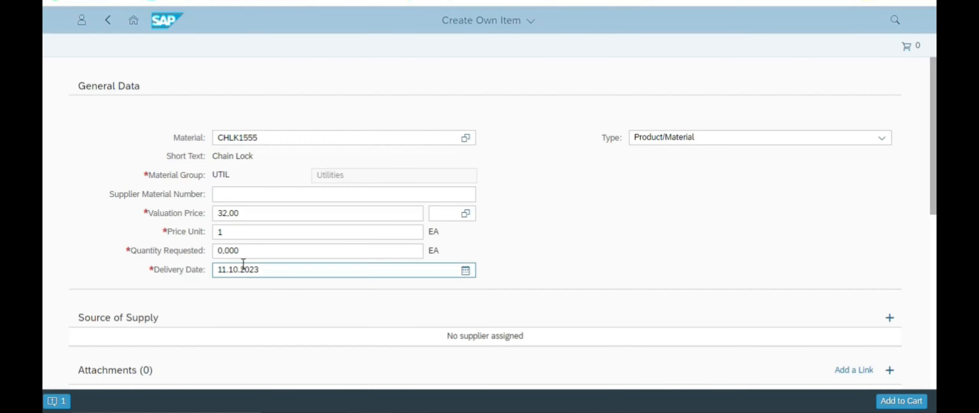
{"action": "left_click", "coordinate": [220, 250]}
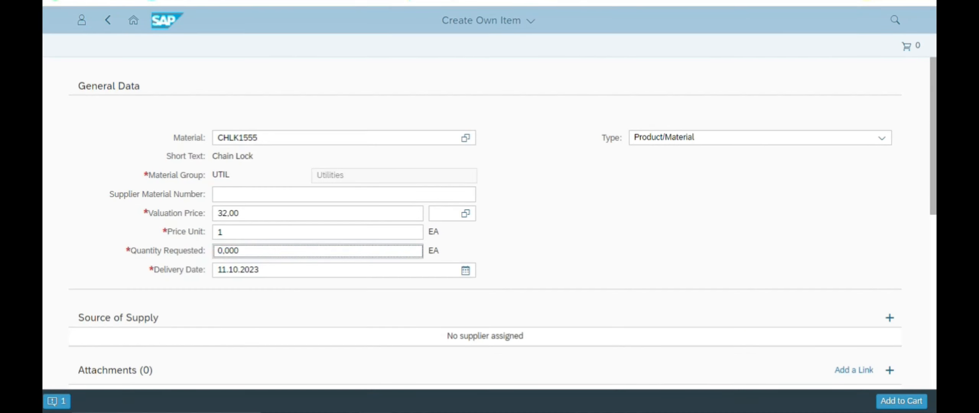
{"action": "type", "text": "200"}
{"action": "left_click", "coordinate": [578, 234]}
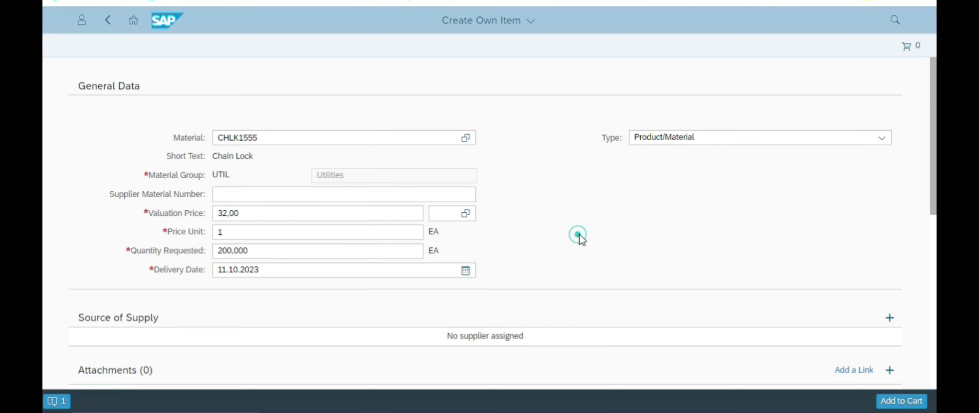
{"action": "left_click", "coordinate": [264, 254]}
{"action": "left_click", "coordinate": [255, 249]}
{"action": "left_click", "coordinate": [232, 250]}
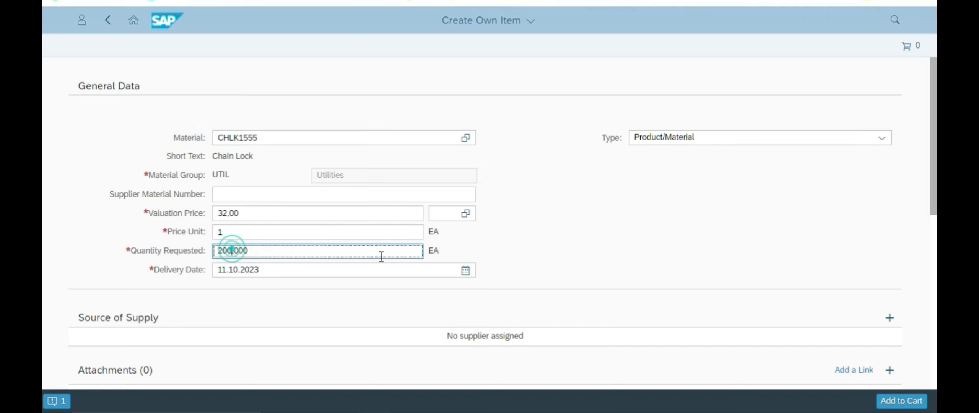
{"action": "left_click", "coordinate": [562, 247]}
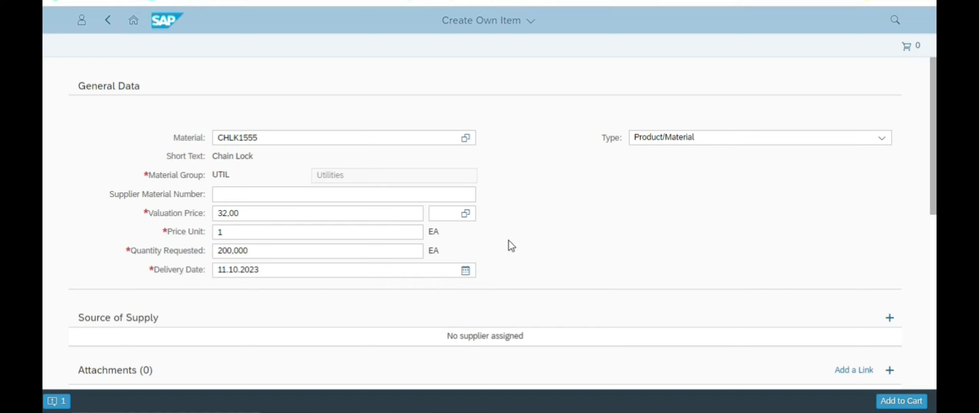
{"action": "key", "text": "alt+Tab"}
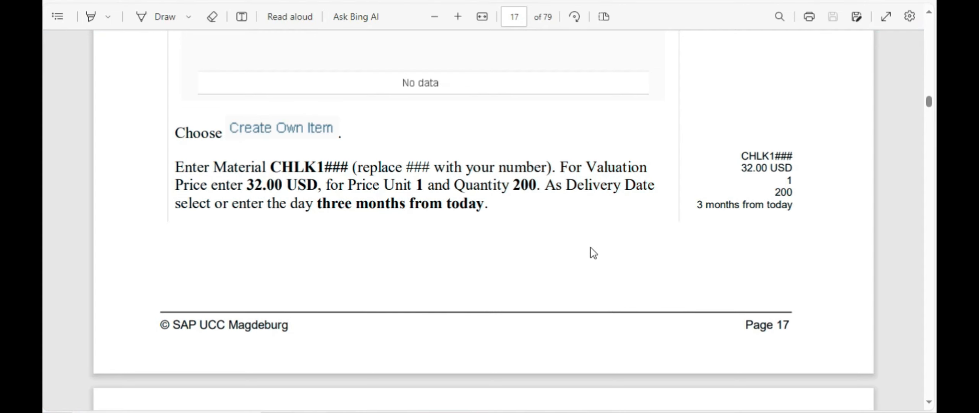
{"action": "scroll", "coordinate": [592, 251], "scroll_direction": "down", "scroll_amount": 2}
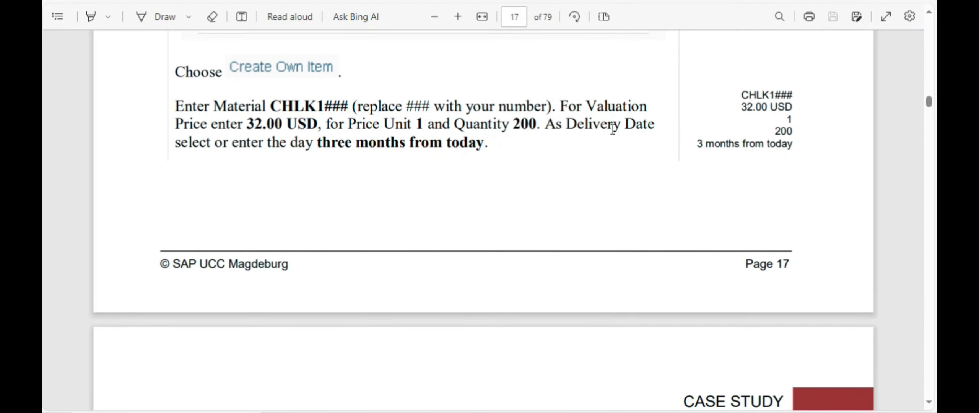
{"action": "key", "text": "alt+Tab"}
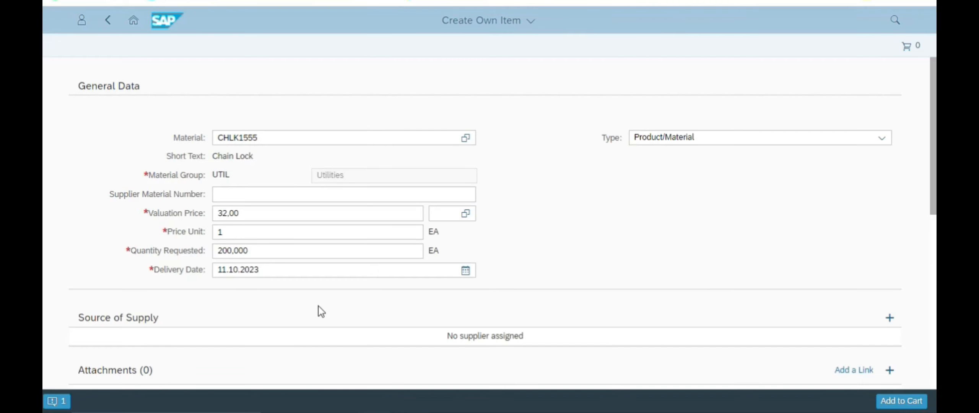
Step: Pick 15 December 2023 as the Chain Lock delivery date
{"action": "left_click", "coordinate": [467, 271]}
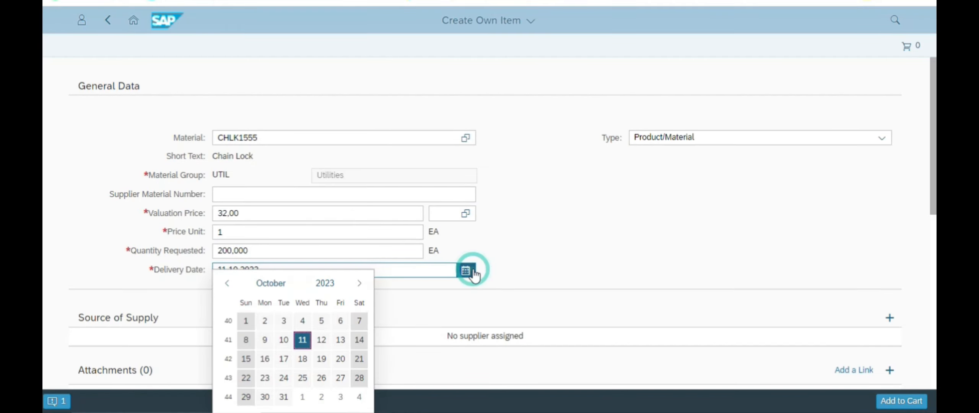
{"action": "left_click", "coordinate": [360, 284]}
{"action": "left_click", "coordinate": [359, 286]}
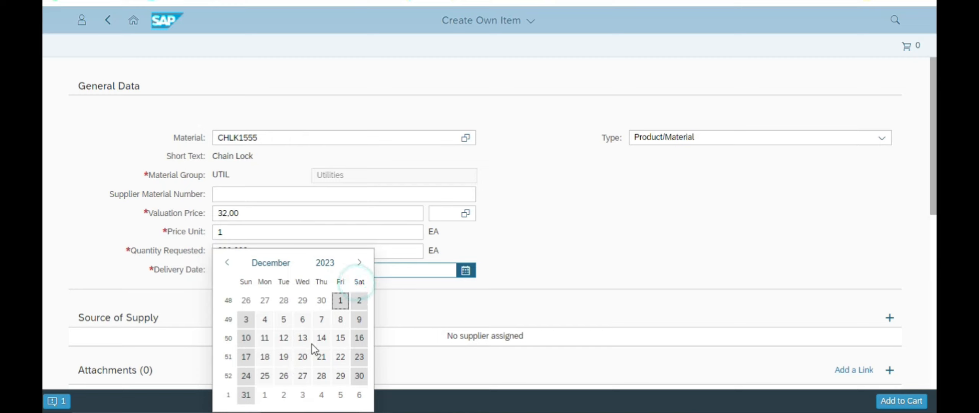
{"action": "left_click", "coordinate": [336, 339]}
{"action": "left_click", "coordinate": [615, 279]}
Step: Scroll the guide down to the Add to Cart step
{"action": "key", "text": "alt+Tab"}
{"action": "scroll", "coordinate": [420, 258], "scroll_direction": "down", "scroll_amount": 7}
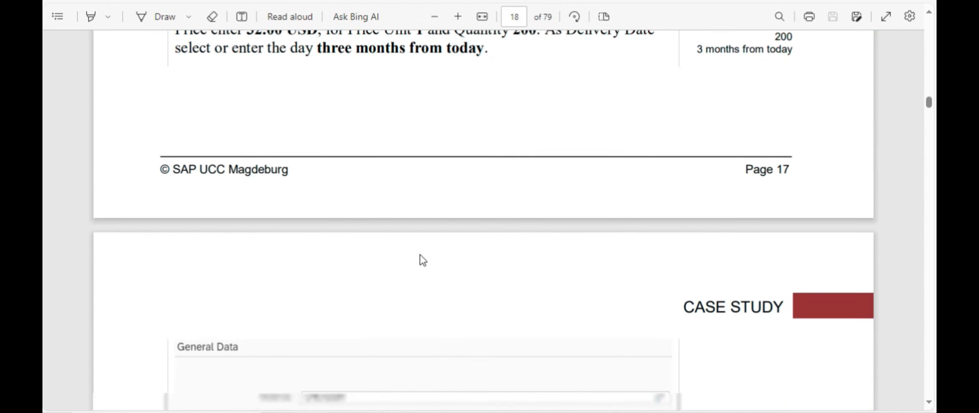
{"action": "scroll", "coordinate": [412, 253], "scroll_direction": "down", "scroll_amount": 4}
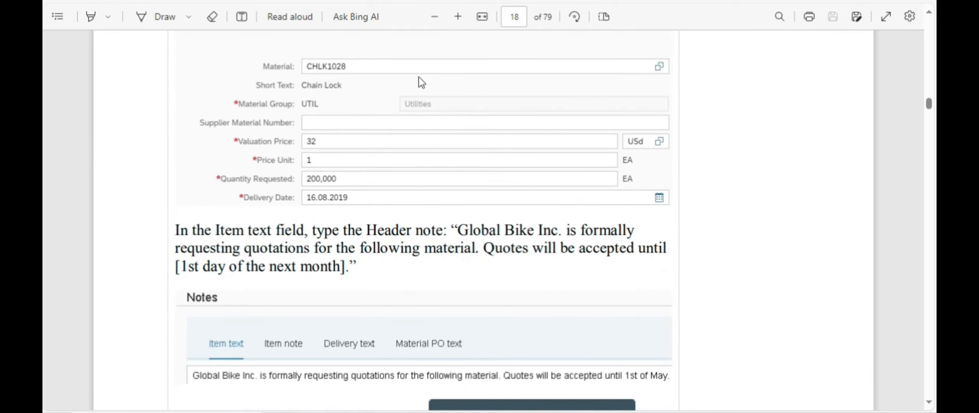
{"action": "key", "text": "alt+space"}
{"action": "key", "text": "alt+Tab"}
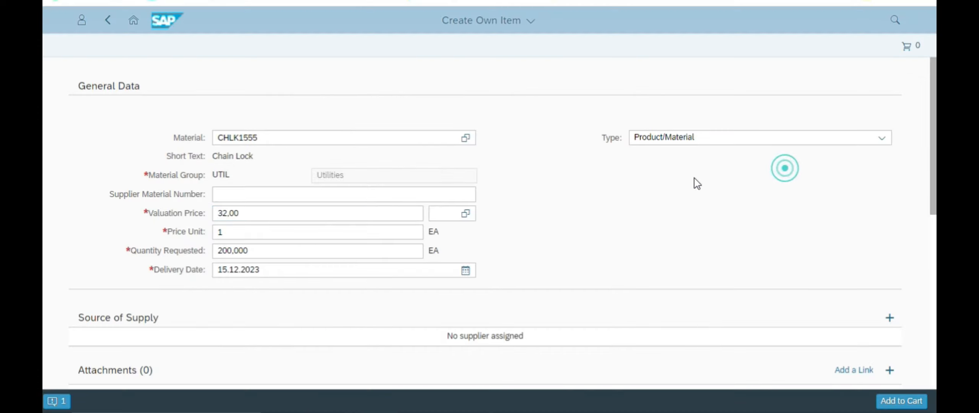
{"action": "left_click", "coordinate": [266, 210]}
{"action": "key", "text": "alt+Tab"}
{"action": "scroll", "coordinate": [491, 207], "scroll_direction": "down", "scroll_amount": 2}
{"action": "scroll", "coordinate": [491, 207], "scroll_direction": "down", "scroll_amount": 4}
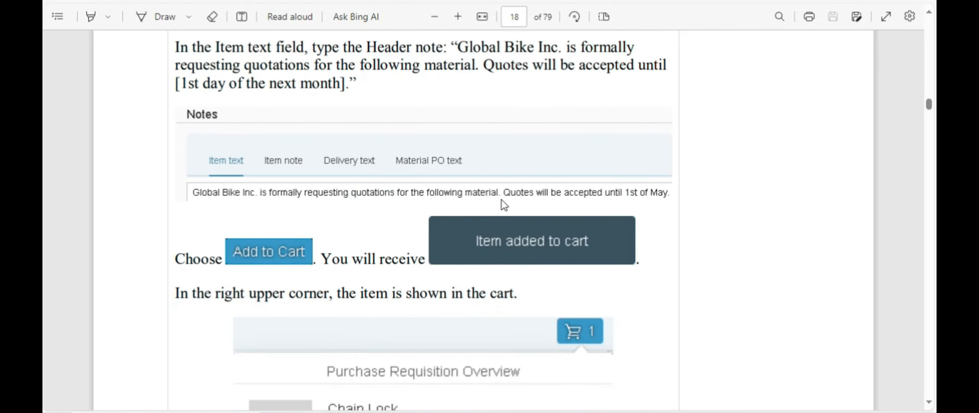
Step: Add the Chain Lock to the cart and view the requisition: 200 EA, subtotal 6.400,00
{"action": "key", "text": "alt+Tab"}
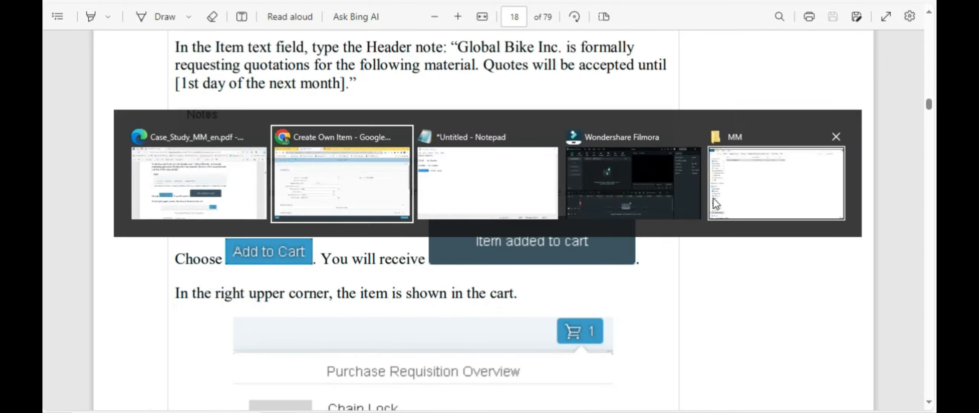
{"action": "left_click", "coordinate": [893, 402]}
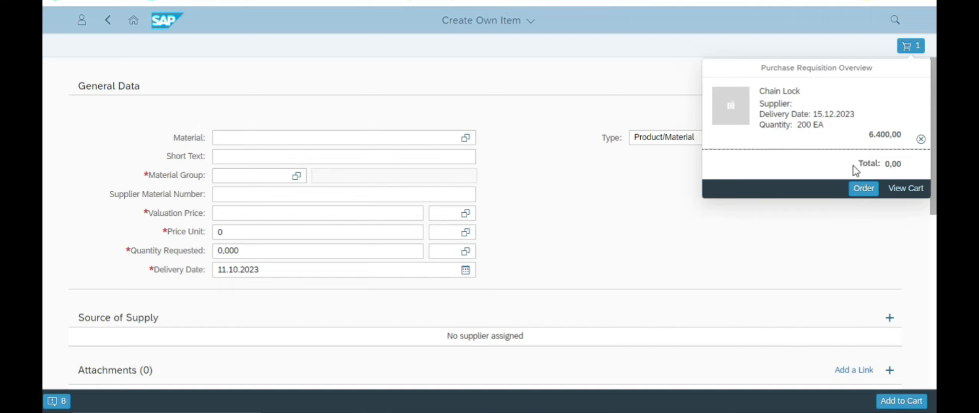
{"action": "left_click", "coordinate": [904, 192]}
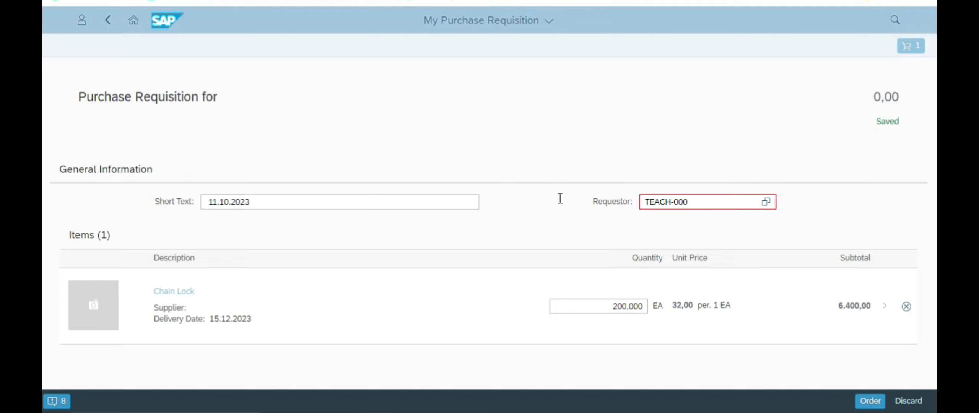
Step: Open the Chain Lock item details and review the required values in the guide
{"action": "left_click", "coordinate": [886, 306]}
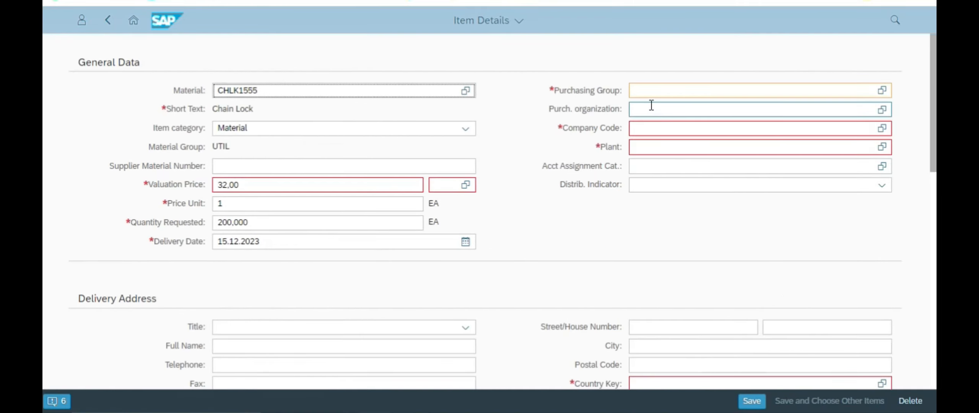
{"action": "key", "text": "alt+Tab"}
{"action": "scroll", "coordinate": [357, 222], "scroll_direction": "down", "scroll_amount": 5}
{"action": "scroll", "coordinate": [356, 222], "scroll_direction": "down", "scroll_amount": 10}
{"action": "scroll", "coordinate": [356, 219], "scroll_direction": "down", "scroll_amount": 10}
{"action": "scroll", "coordinate": [356, 218], "scroll_direction": "up", "scroll_amount": 3}
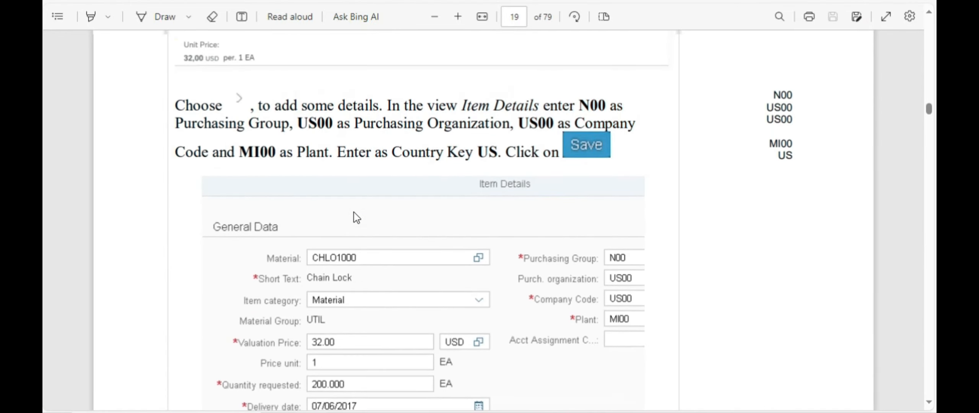
{"action": "scroll", "coordinate": [356, 218], "scroll_direction": "up", "scroll_amount": 1}
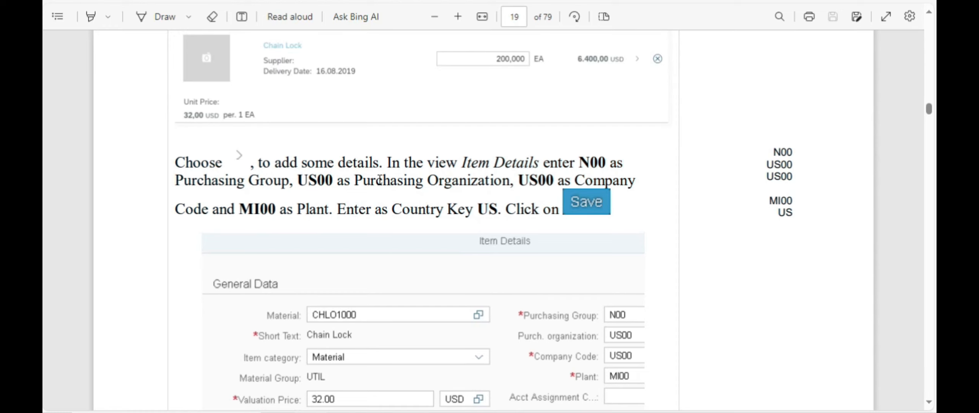
{"action": "key", "text": "alt+Tab"}
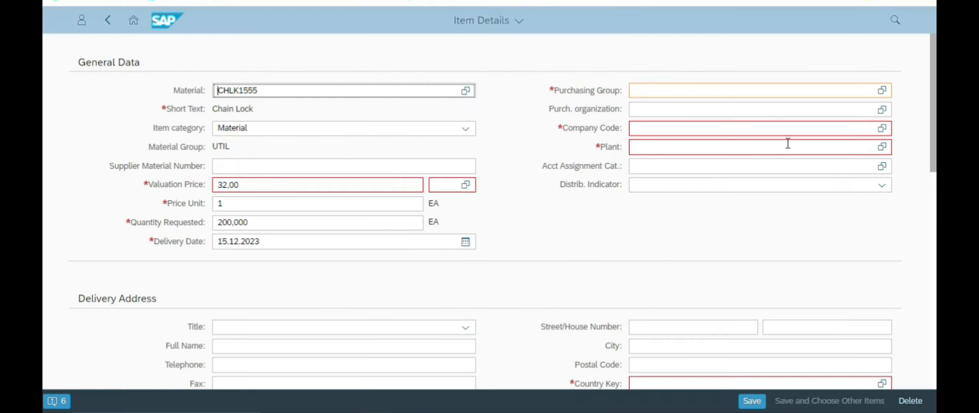
Step: Set purchasing group N00 (North America) and purchasing organization US00
{"action": "left_click", "coordinate": [650, 92]}
{"action": "type", "text": "N00"}
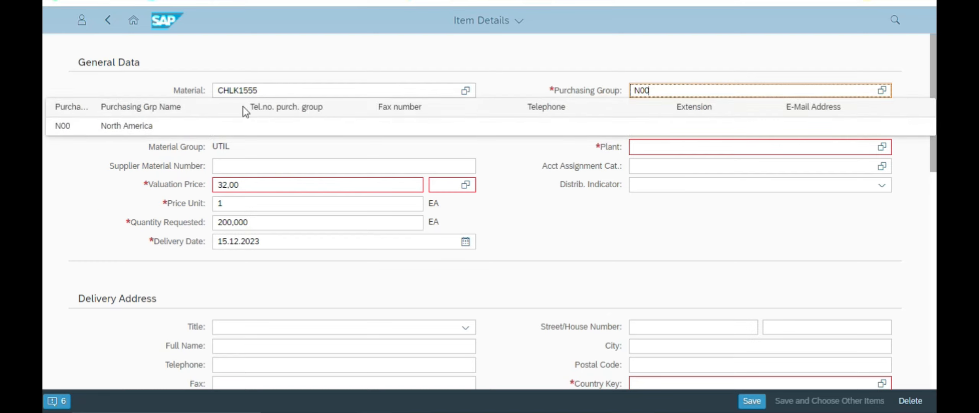
{"action": "left_click", "coordinate": [198, 130]}
{"action": "left_click", "coordinate": [785, 107]}
{"action": "key", "text": "alt+Tab"}
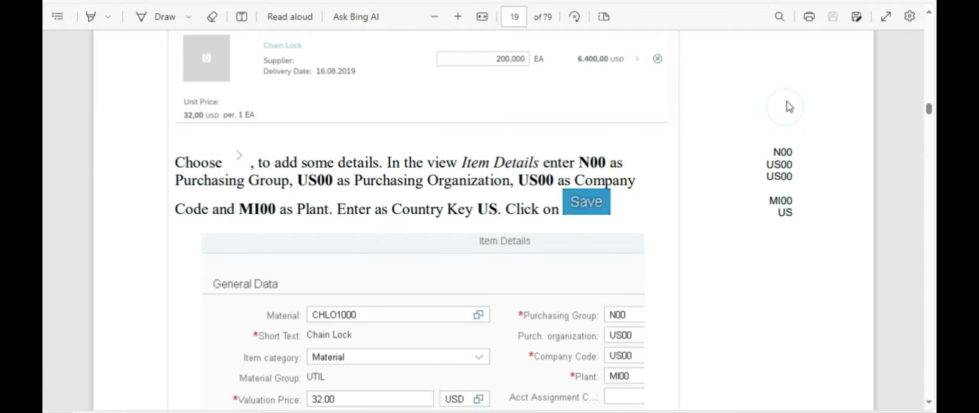
{"action": "double_click", "coordinate": [309, 185]}
{"action": "key", "text": "alt+Tab"}
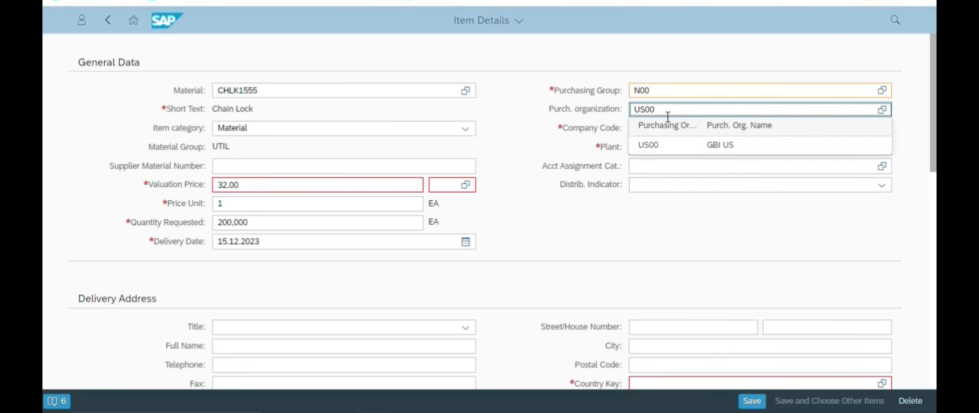
{"action": "left_click", "coordinate": [676, 142]}
{"action": "key", "text": "alt+Tab"}
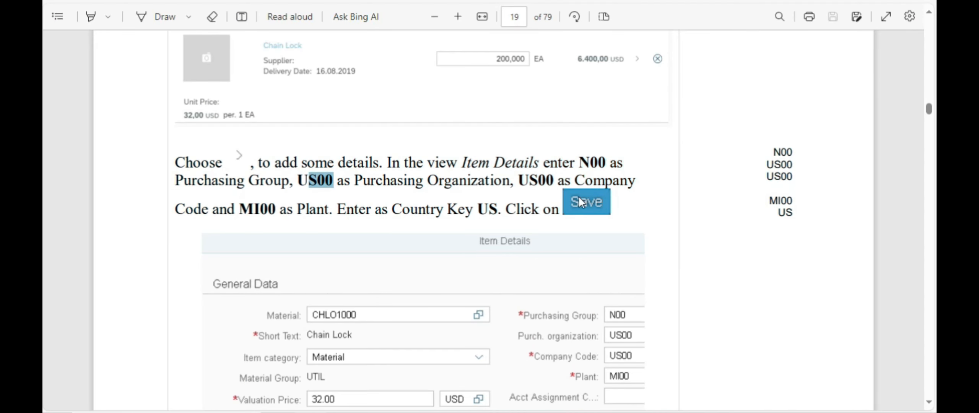
{"action": "key", "text": "alt+Tab"}
Step: Set company code US00 and plant MI00, then save the item details
{"action": "left_click", "coordinate": [649, 127]}
{"action": "type", "text": "U"}
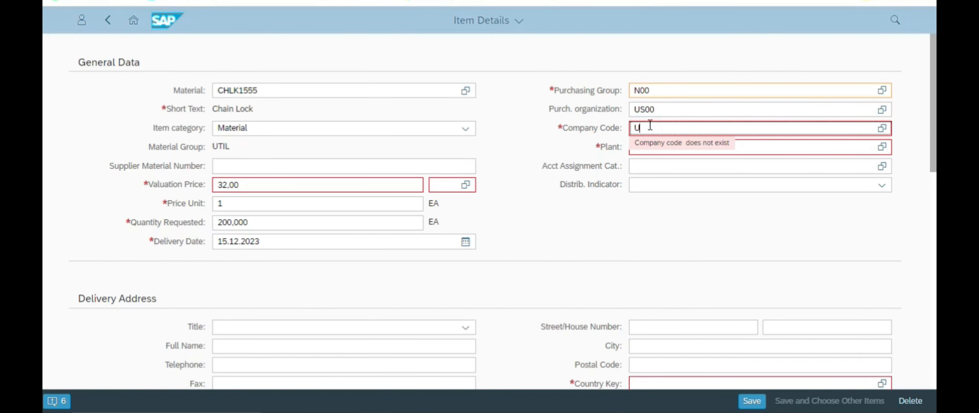
{"action": "type", "text": "S00"}
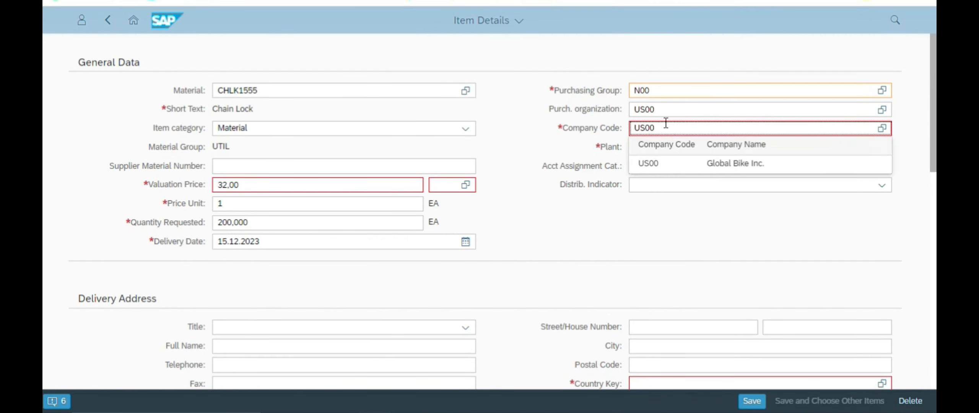
{"action": "left_click", "coordinate": [647, 164]}
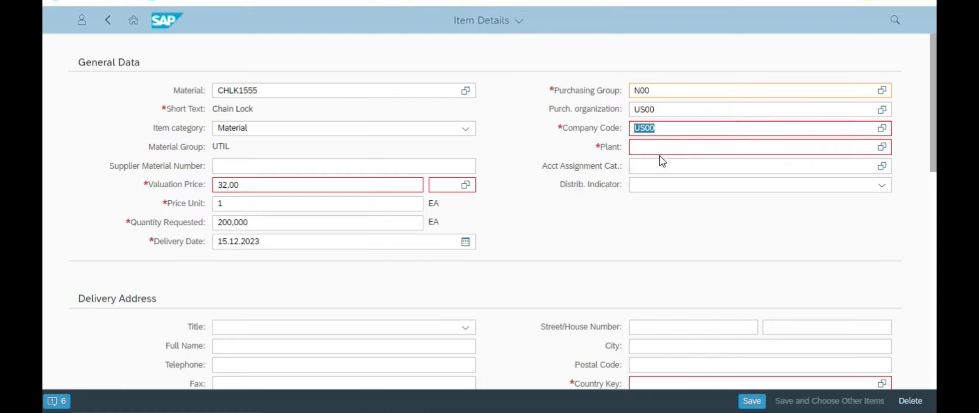
{"action": "key", "text": "alt+Tab"}
{"action": "key", "text": "alt+Tab"}
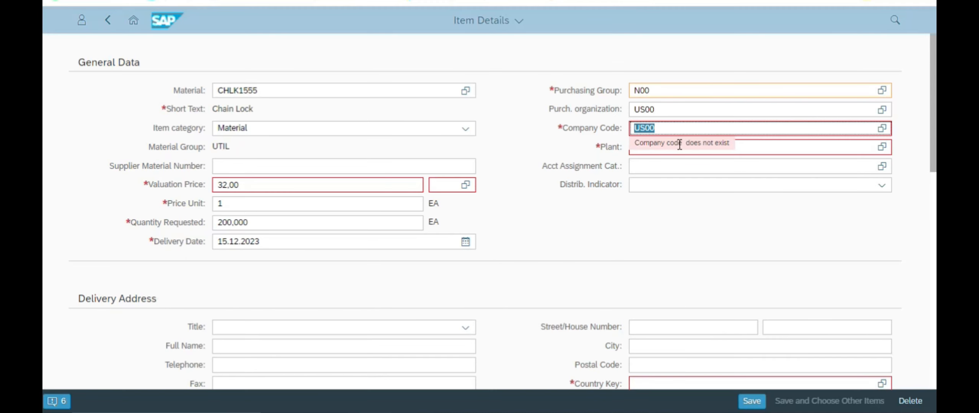
{"action": "left_click", "coordinate": [761, 141]}
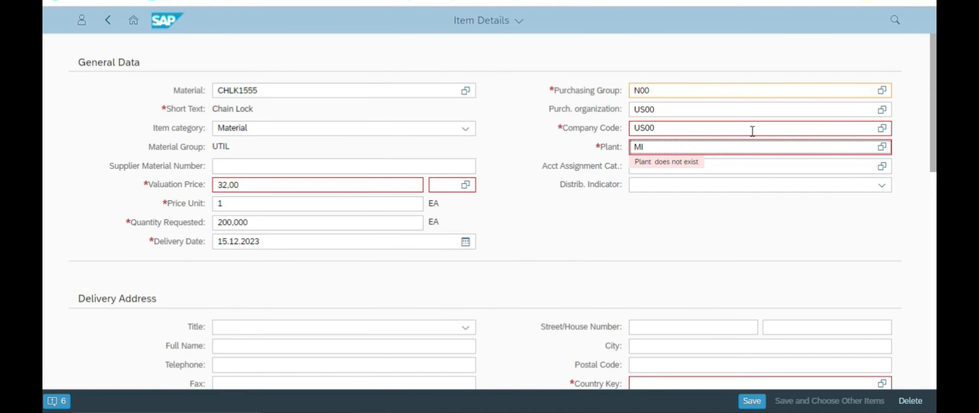
{"action": "type", "text": "00"}
{"action": "left_click", "coordinate": [652, 182]}
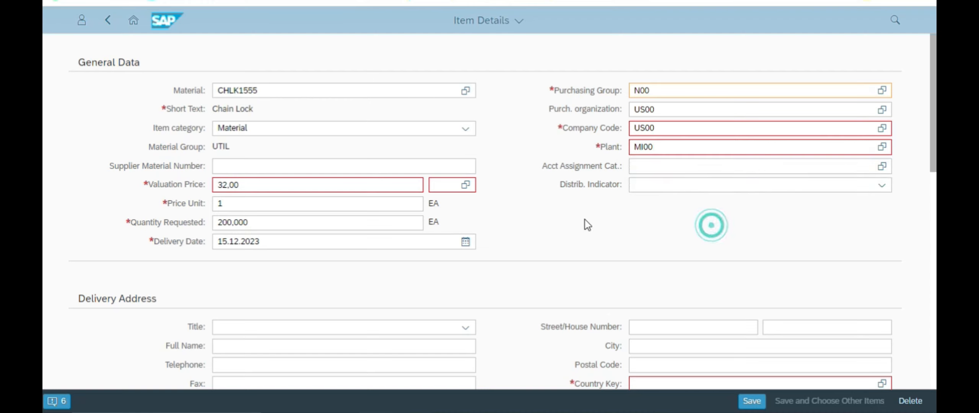
{"action": "key", "text": "alt+Tab"}
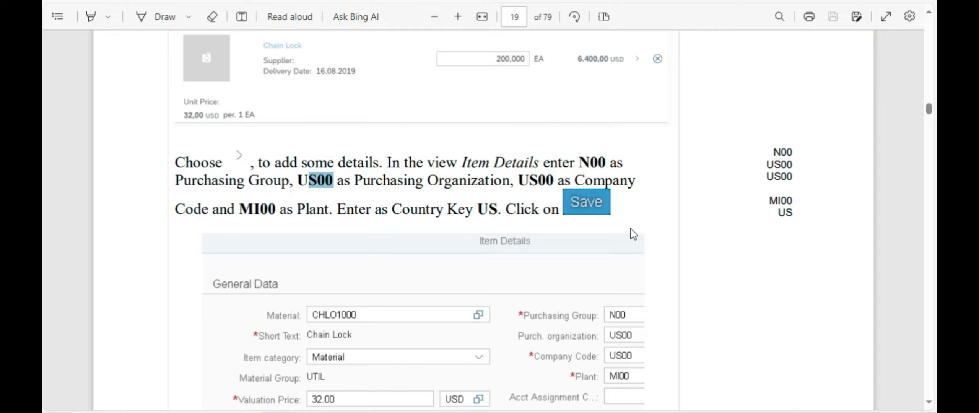
{"action": "scroll", "coordinate": [636, 231], "scroll_direction": "down", "scroll_amount": 3}
{"action": "key", "text": "alt+Tab"}
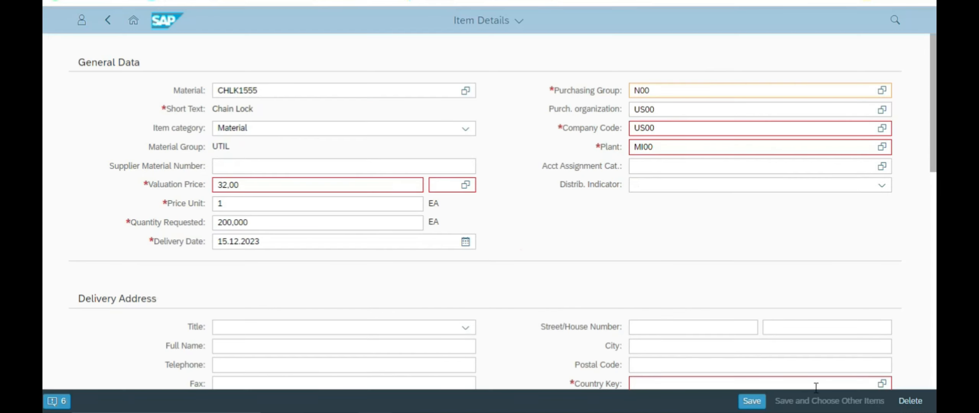
{"action": "left_click", "coordinate": [752, 401]}
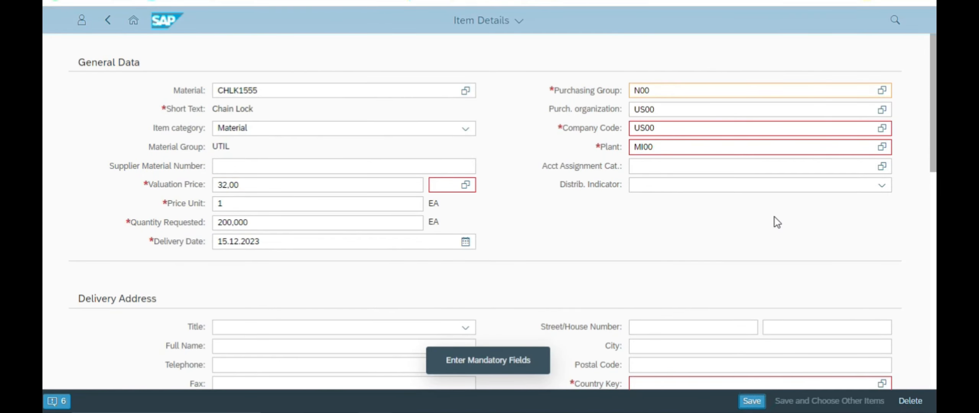
Step: Give the valuation price the USD currency and save
{"action": "left_click", "coordinate": [465, 185]}
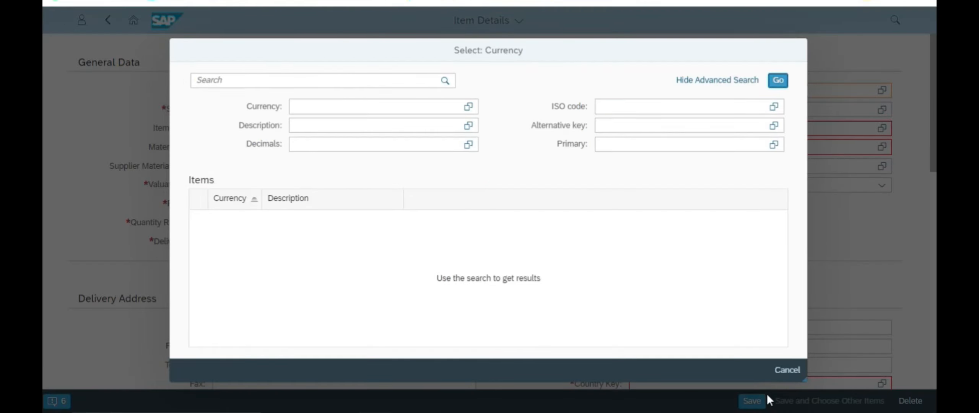
{"action": "left_click", "coordinate": [791, 379]}
{"action": "left_click", "coordinate": [447, 183]}
{"action": "type", "text": "u"}
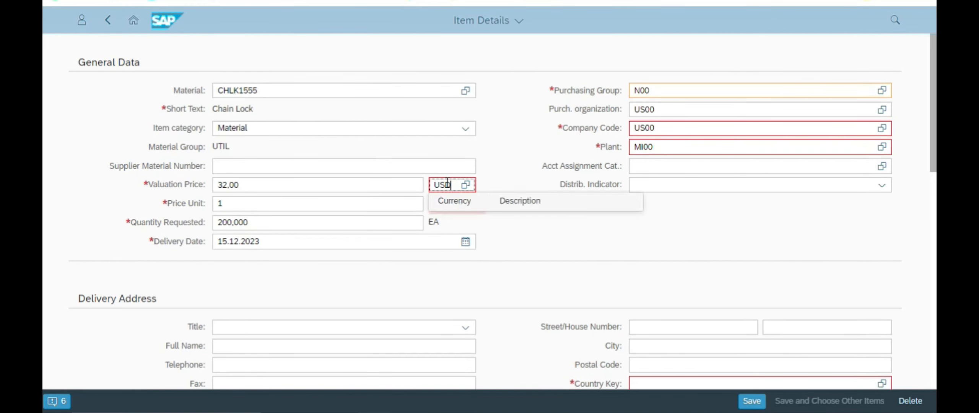
{"action": "left_click", "coordinate": [752, 401]}
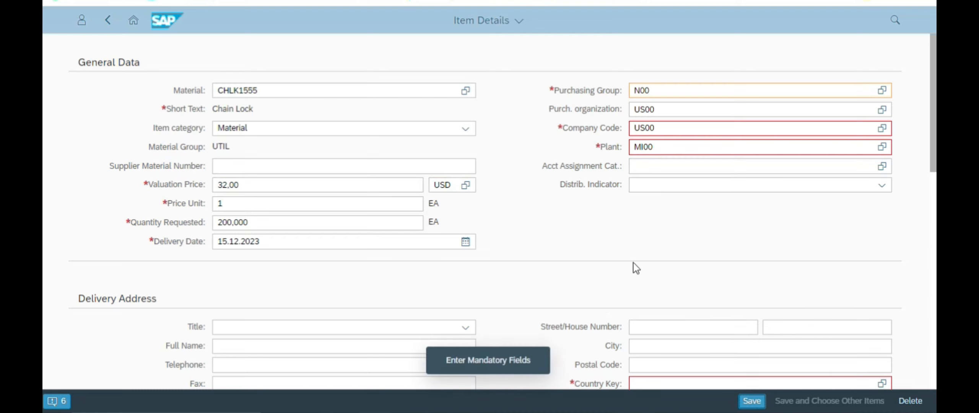
Step: Set the delivery address Country Key to US and save the item
{"action": "scroll", "coordinate": [650, 264], "scroll_direction": "down", "scroll_amount": 3}
{"action": "left_click", "coordinate": [657, 259]}
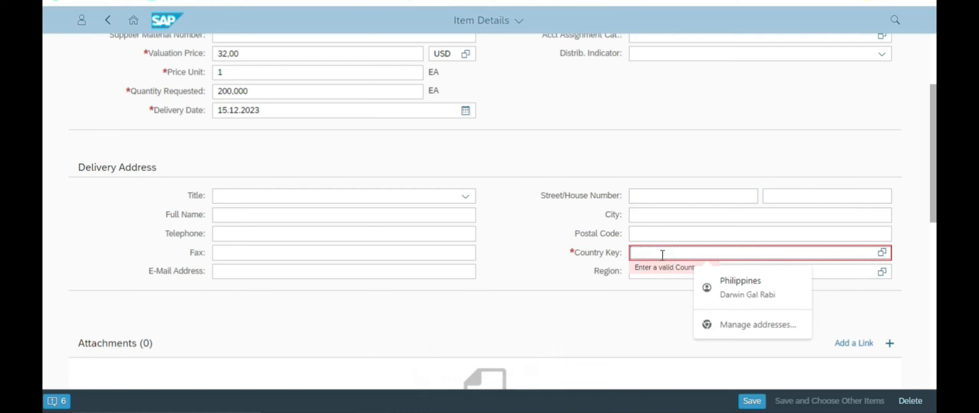
{"action": "type", "text": "US"}
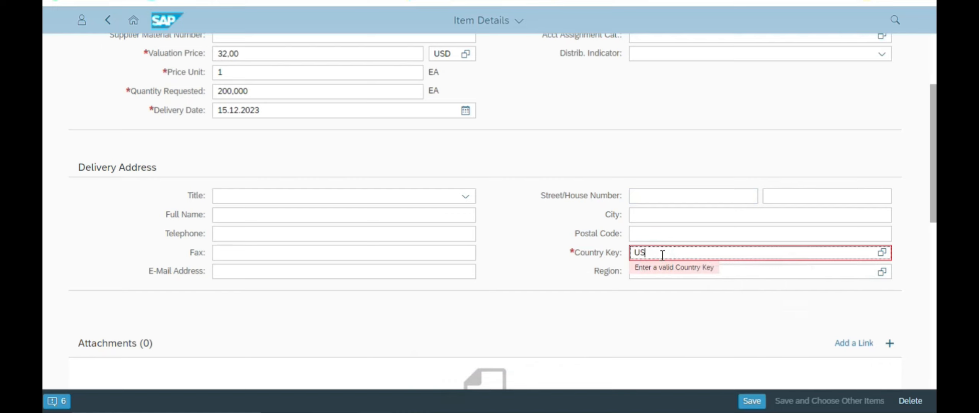
{"action": "left_click", "coordinate": [692, 234]}
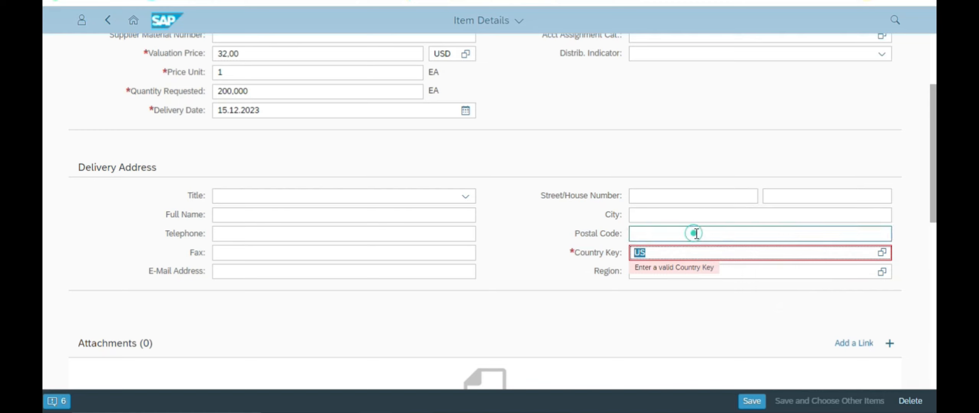
{"action": "left_click", "coordinate": [752, 401]}
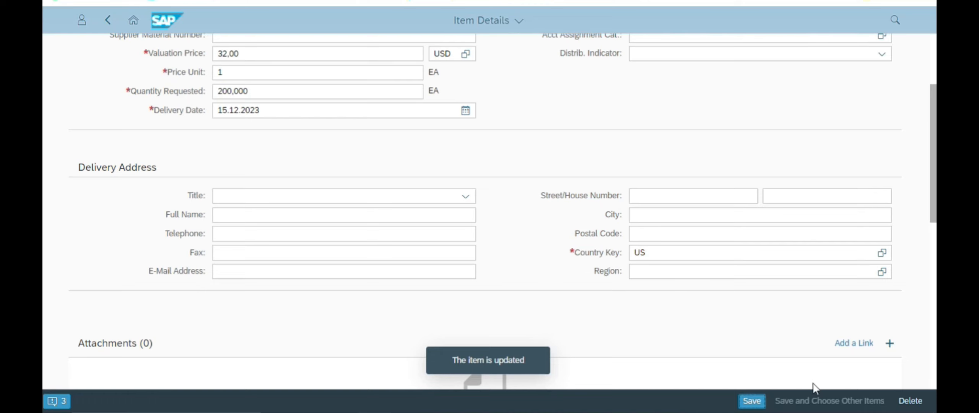
{"action": "scroll", "coordinate": [763, 251], "scroll_direction": "up", "scroll_amount": 3}
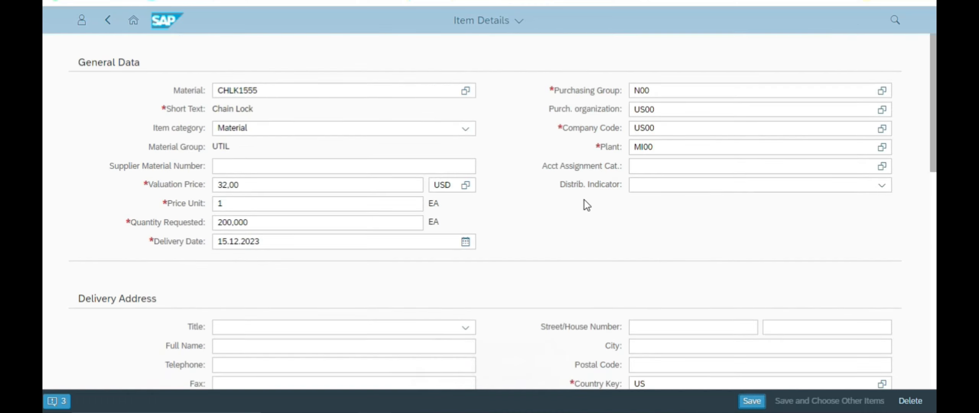
Step: Go back to My Purchase Requisition (200 EA, 6.400,00 USD) and submit the Order
{"action": "key", "text": "alt+Tab"}
{"action": "scroll", "coordinate": [583, 206], "scroll_direction": "down", "scroll_amount": 6}
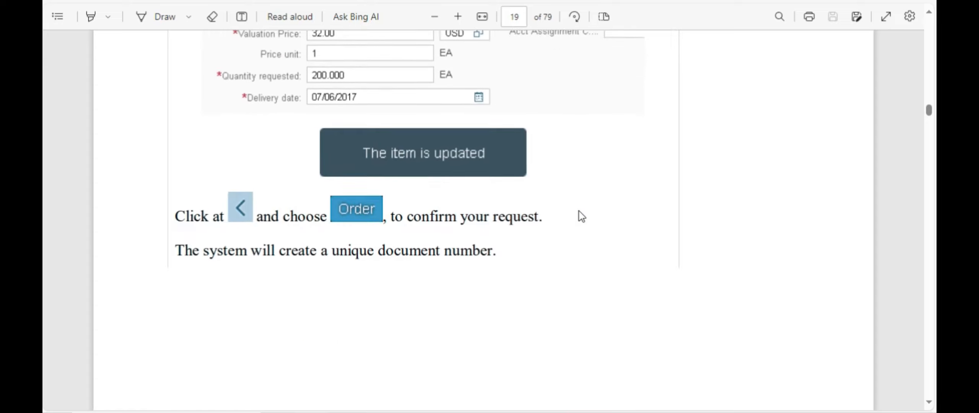
{"action": "key", "text": "alt+Tab"}
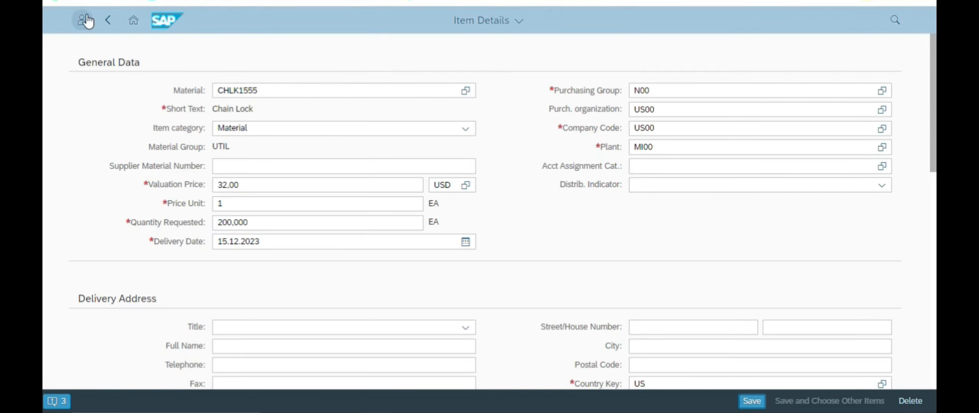
{"action": "left_click", "coordinate": [108, 20]}
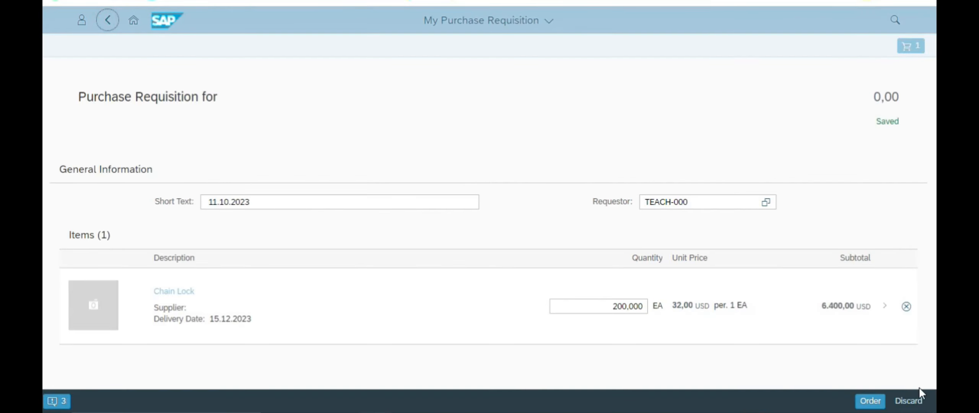
{"action": "key", "text": "alt+Tab"}
{"action": "scroll", "coordinate": [485, 213], "scroll_direction": "down", "scroll_amount": 5}
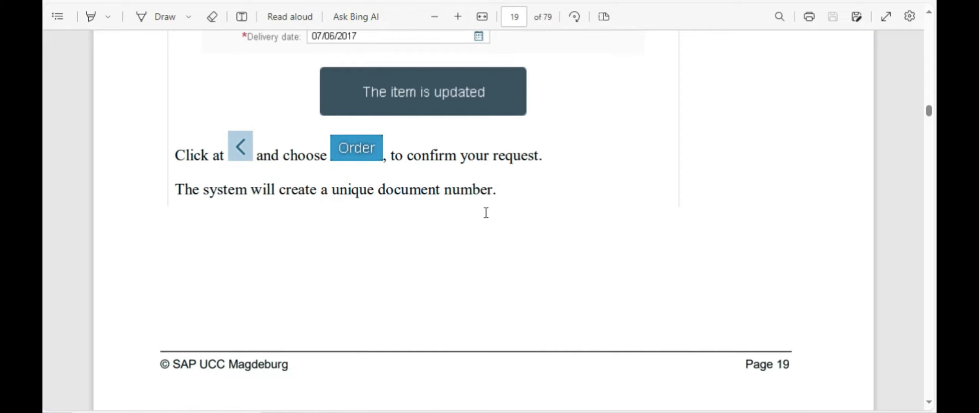
{"action": "scroll", "coordinate": [483, 213], "scroll_direction": "up", "scroll_amount": 3}
{"action": "key", "text": "alt+Tab"}
{"action": "left_click", "coordinate": [871, 401]}
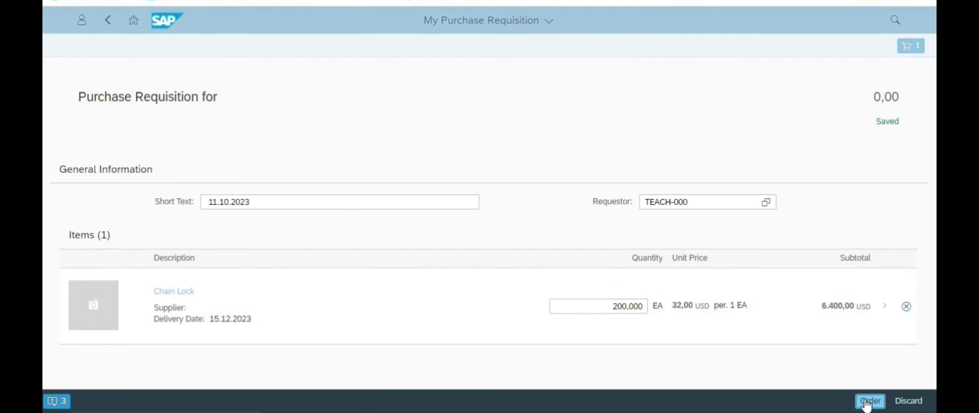